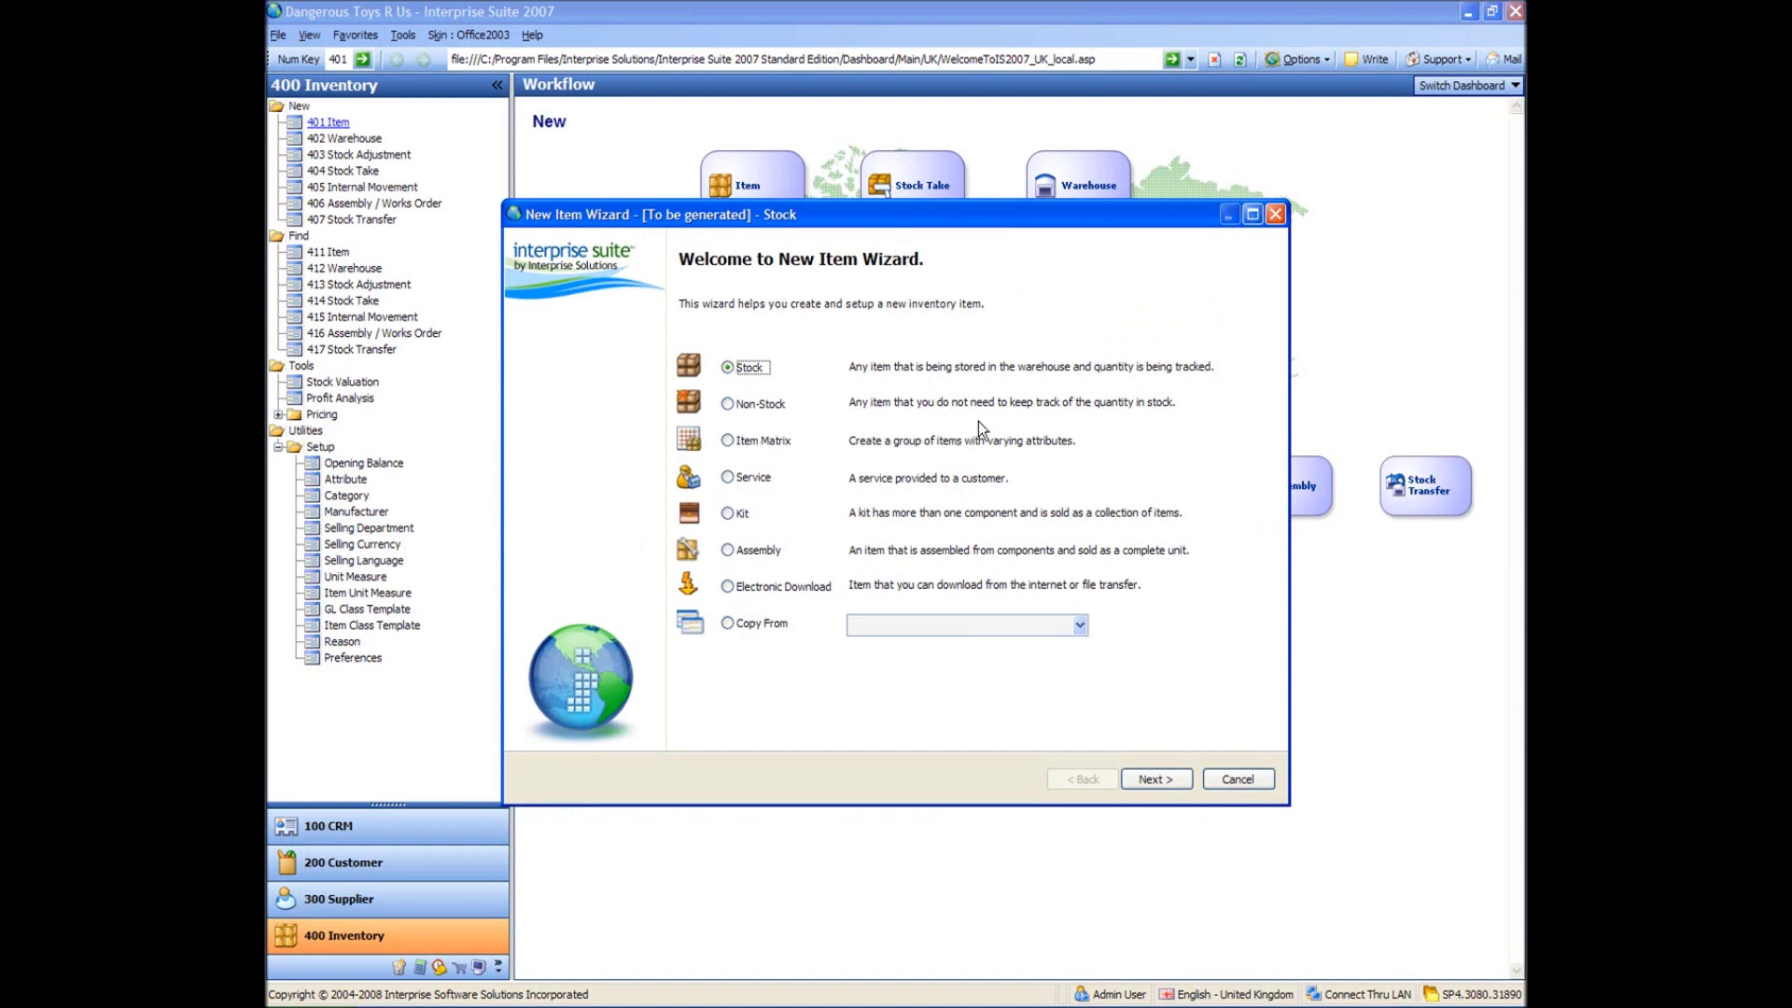
Start a new inventory item of type Stock and name it Hand Gun
click(1155, 779)
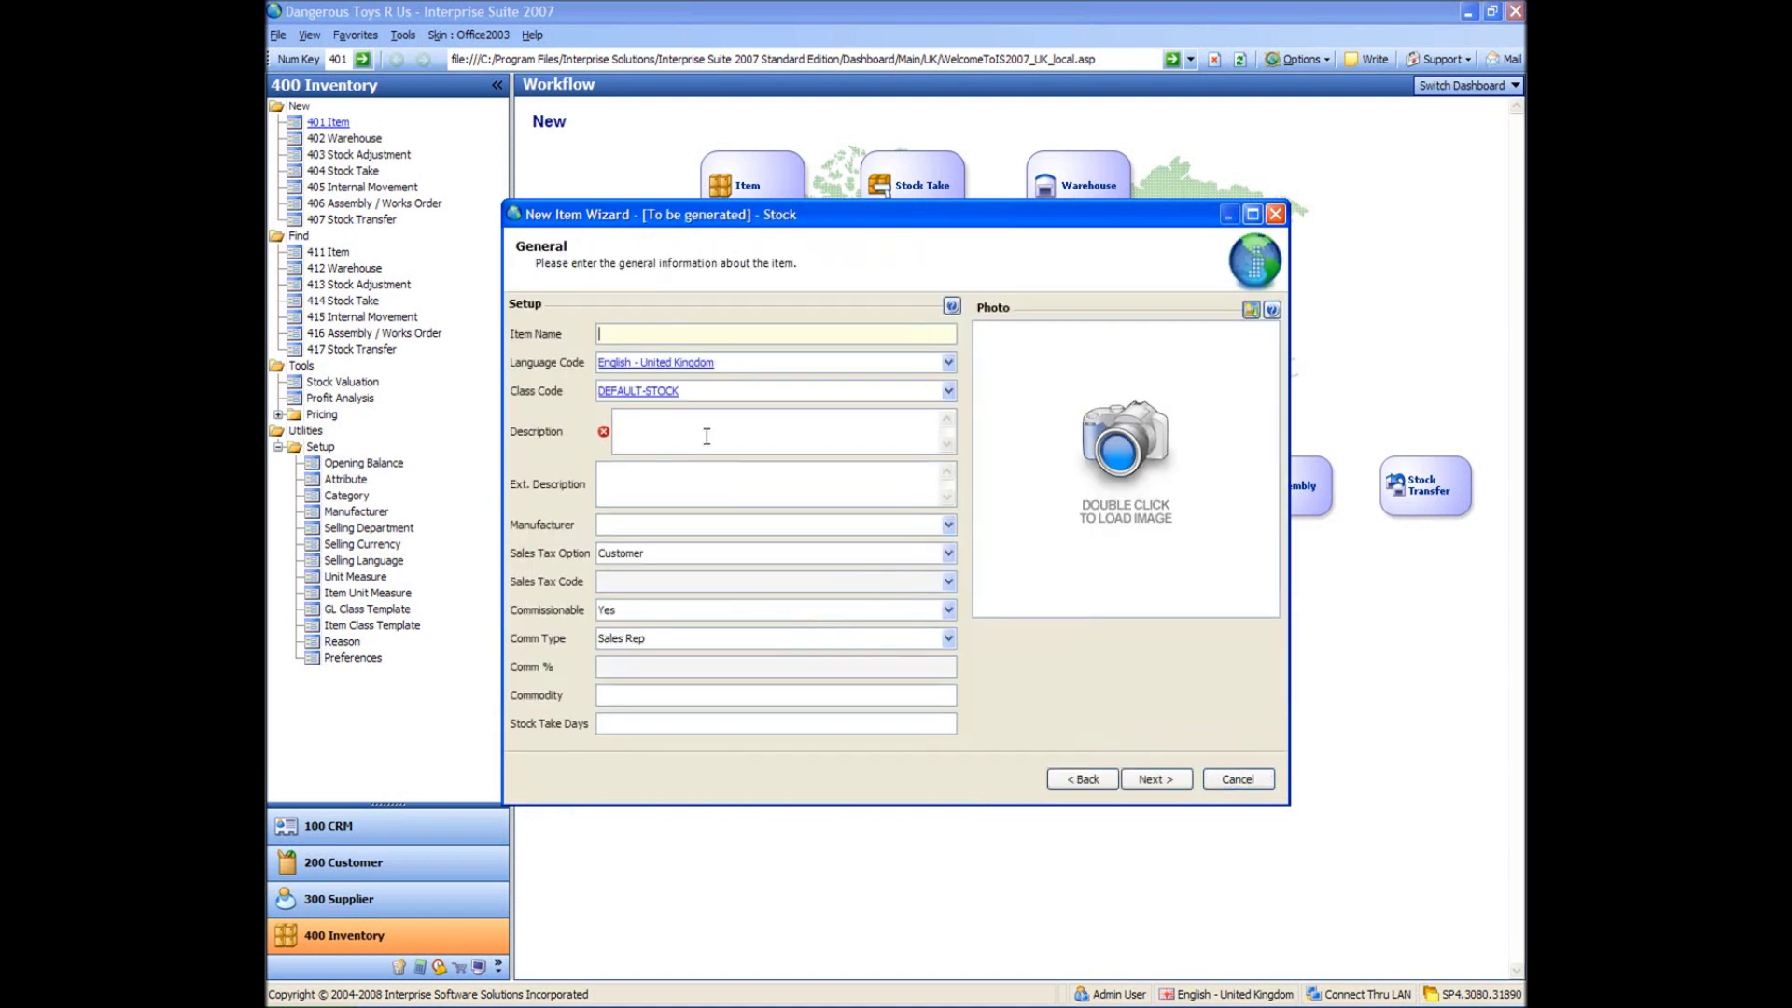
text(Hand Gun)
key(Tab)
key(Tab)
key(Tab)
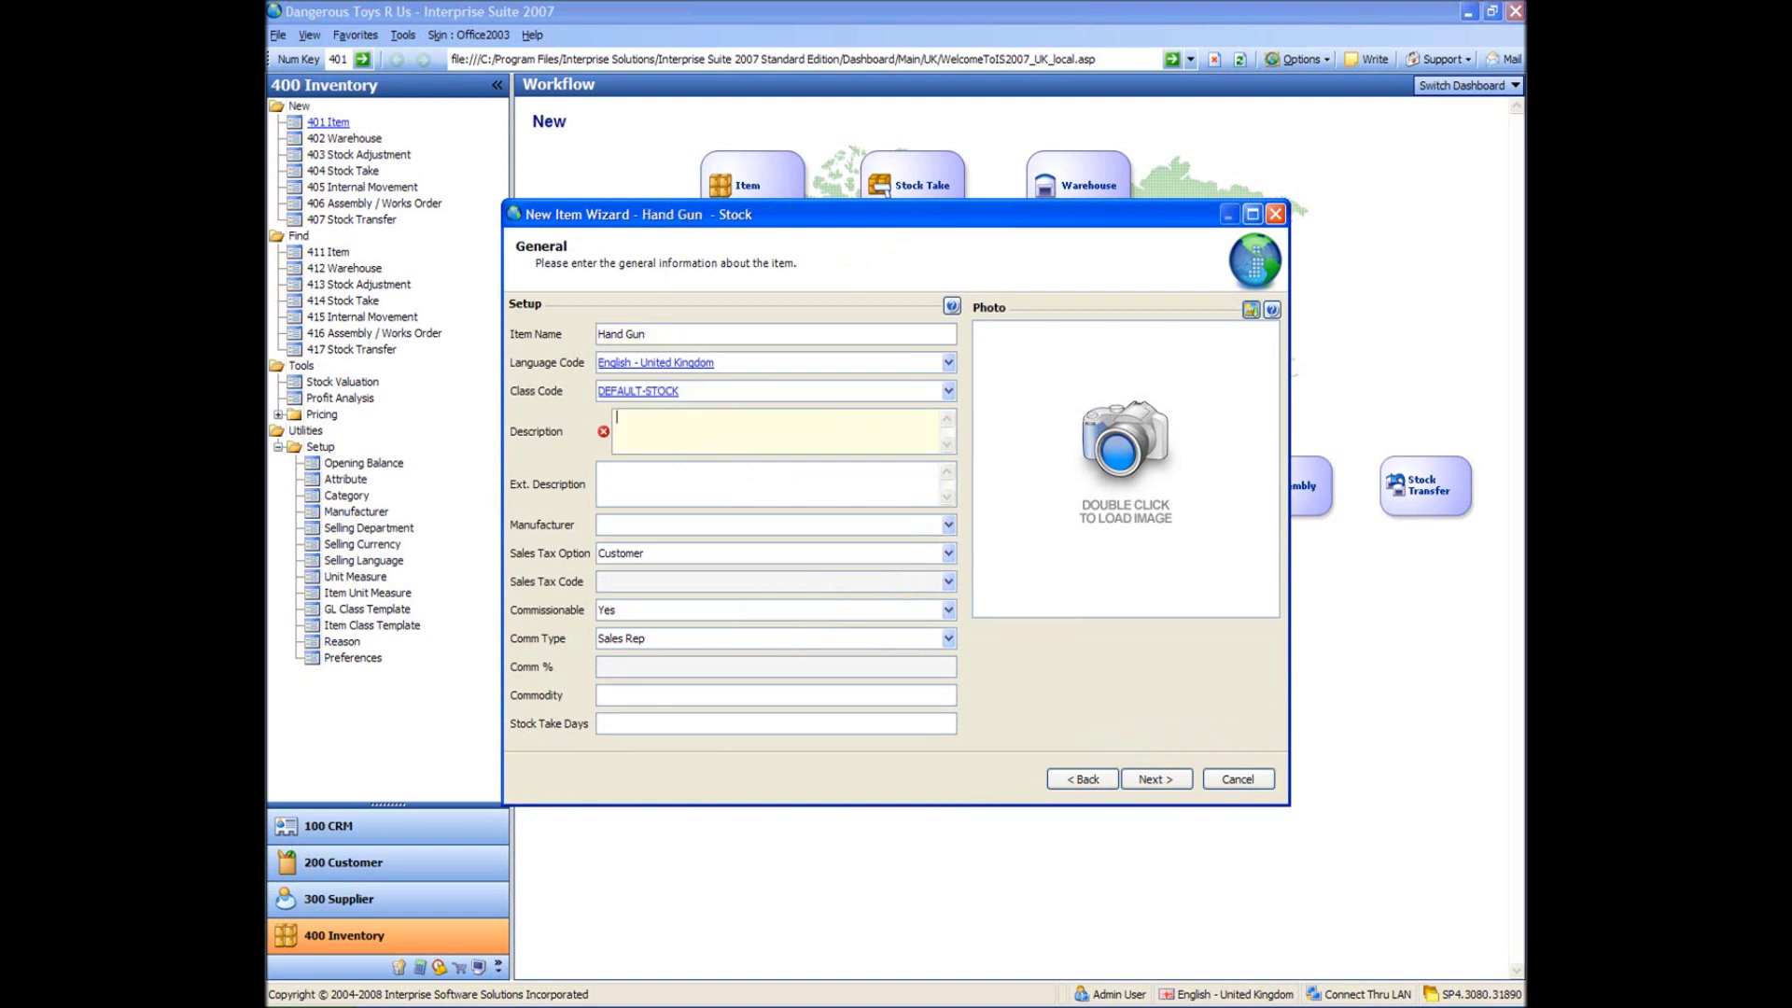
Enter "Hand Gun" as the item's description and "1000 Average Rounds Before A Jam" as its extended description
text(Hand Gun)
key(Tab)
text(1000 Average )
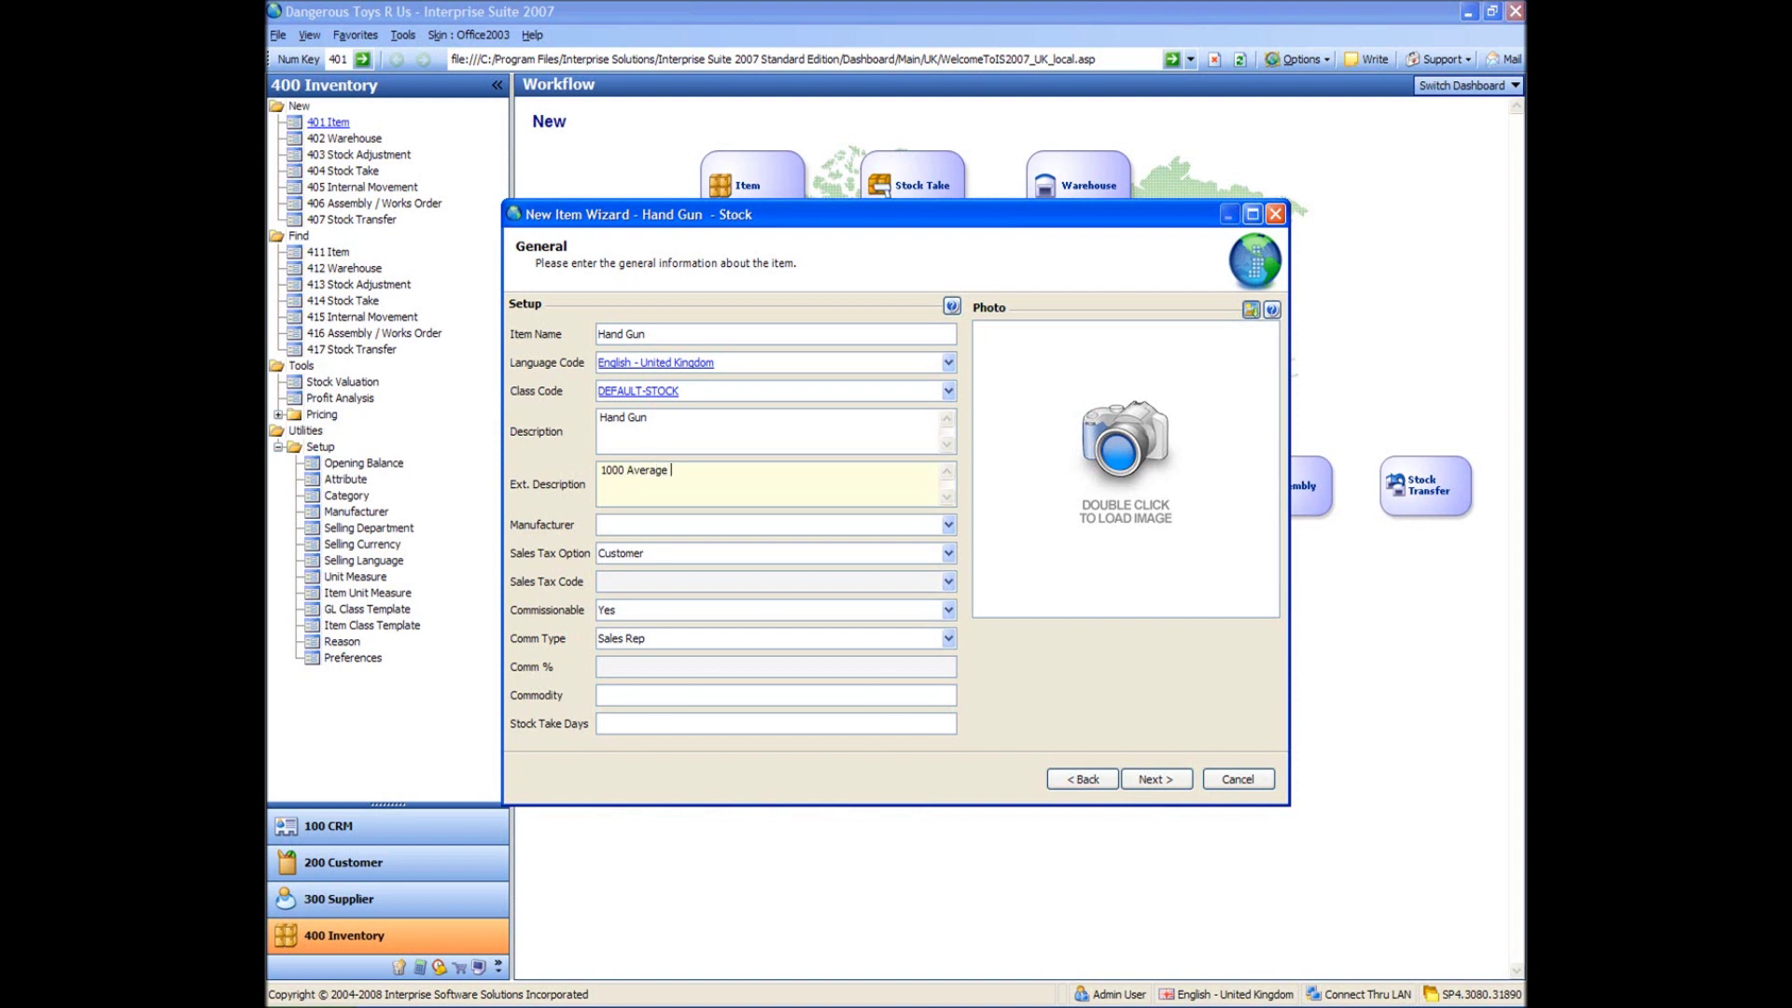
text(Rounds Before A Jam)
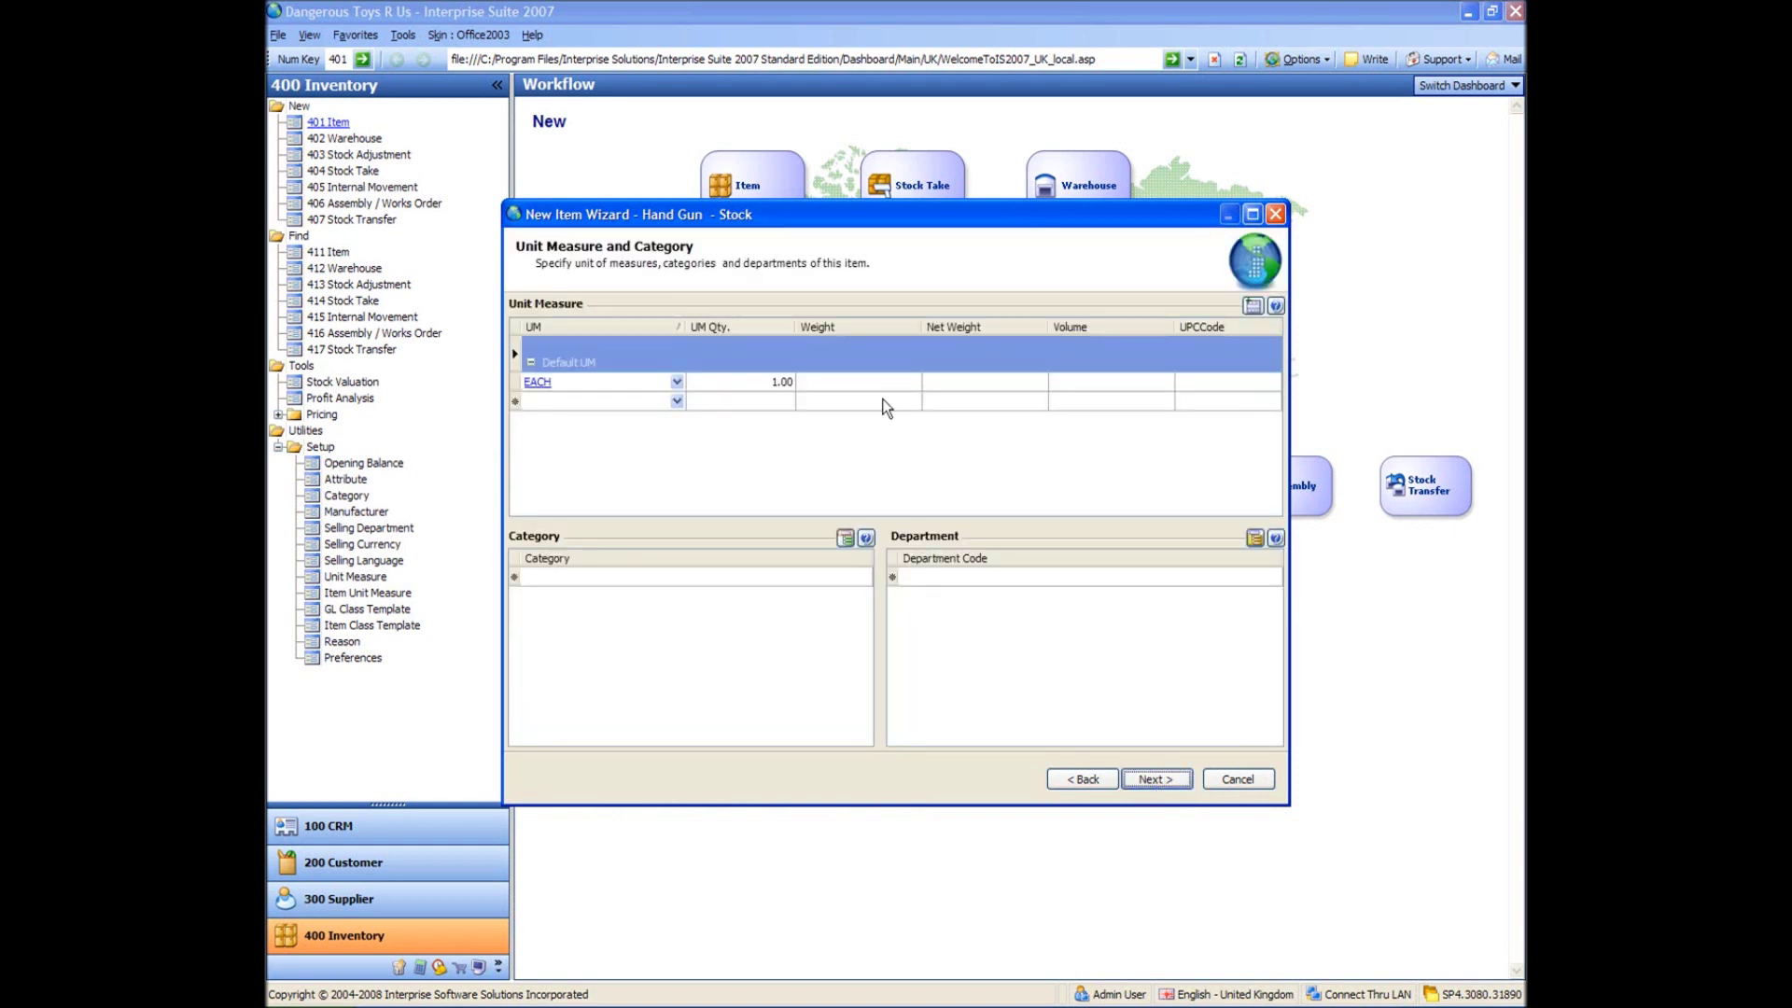
Add DOZEN and Case as additional units of measure for the item
click(679, 408)
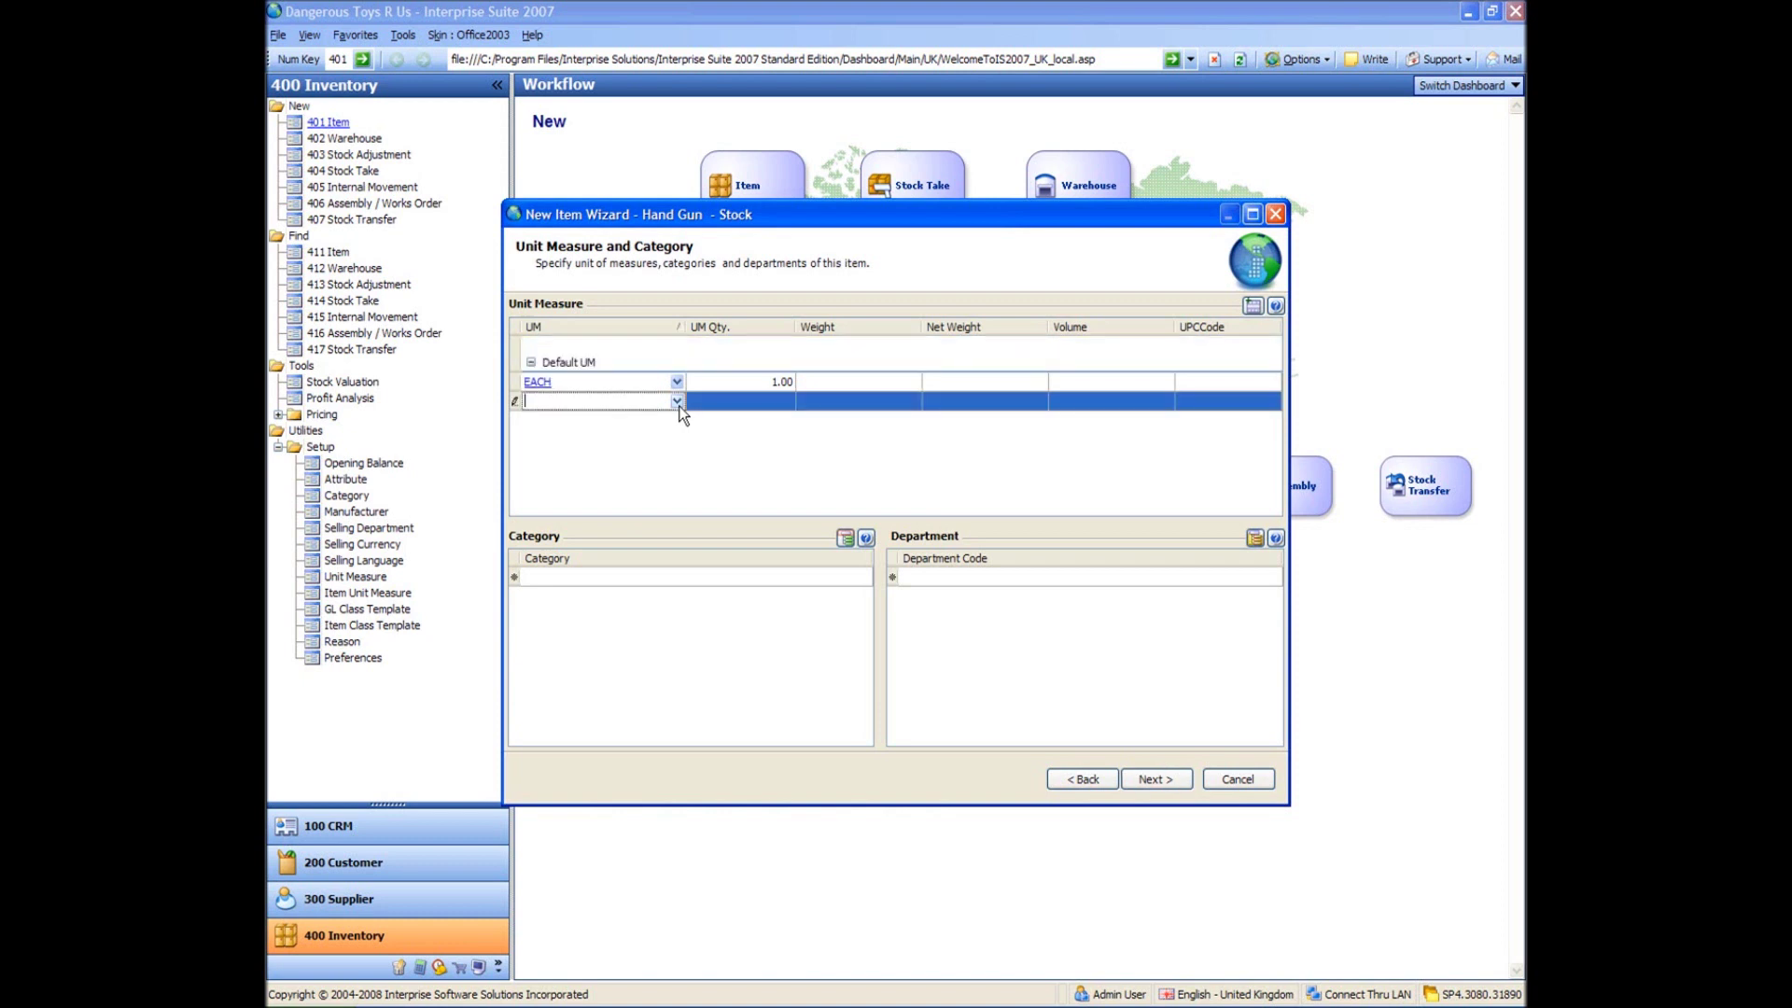
click(677, 401)
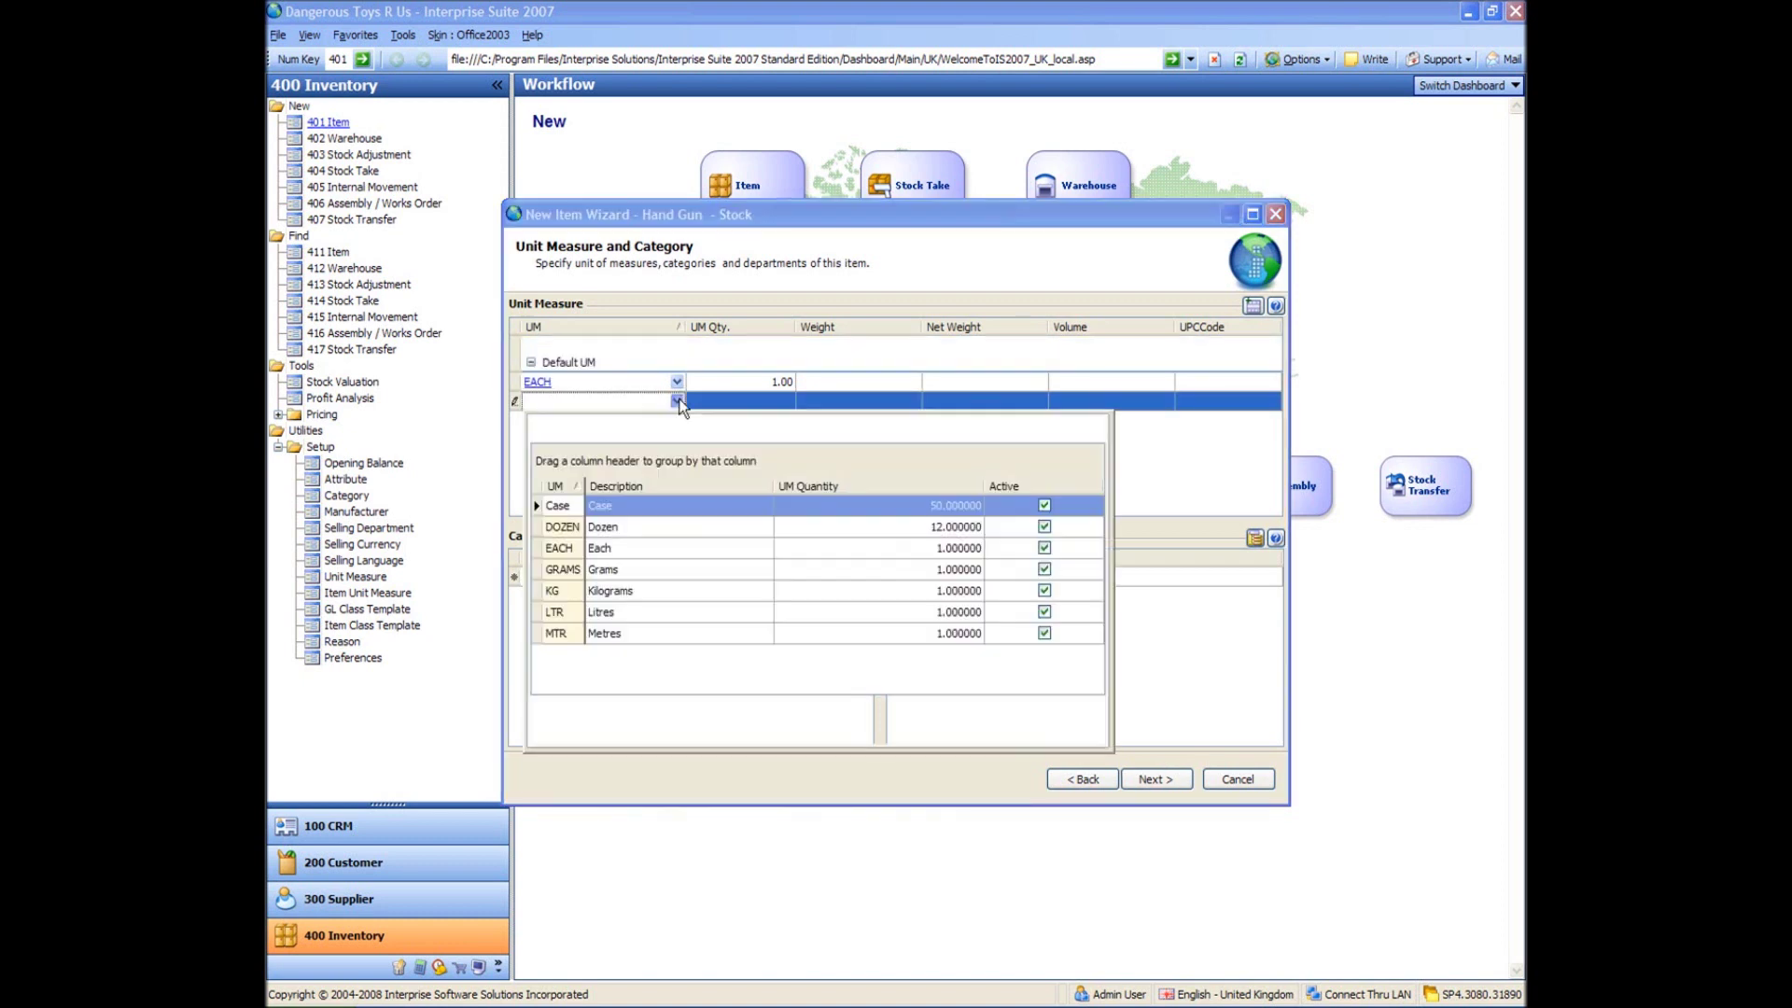
double_click(564, 527)
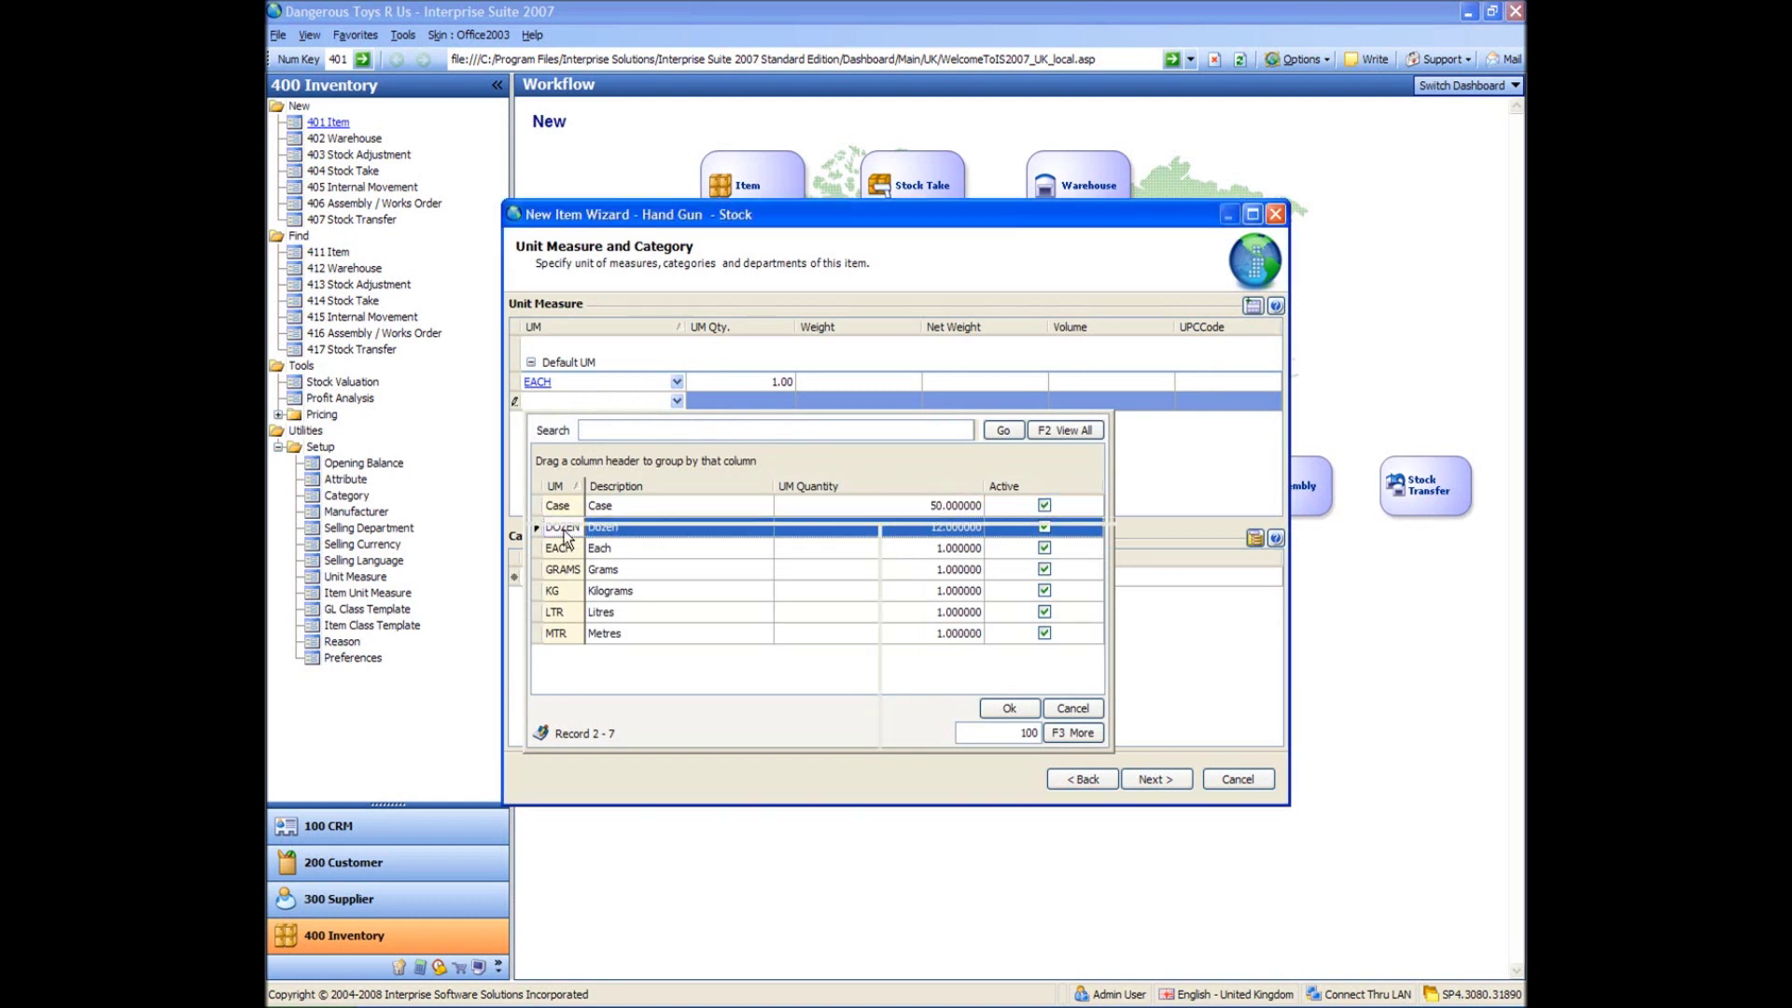
click(676, 456)
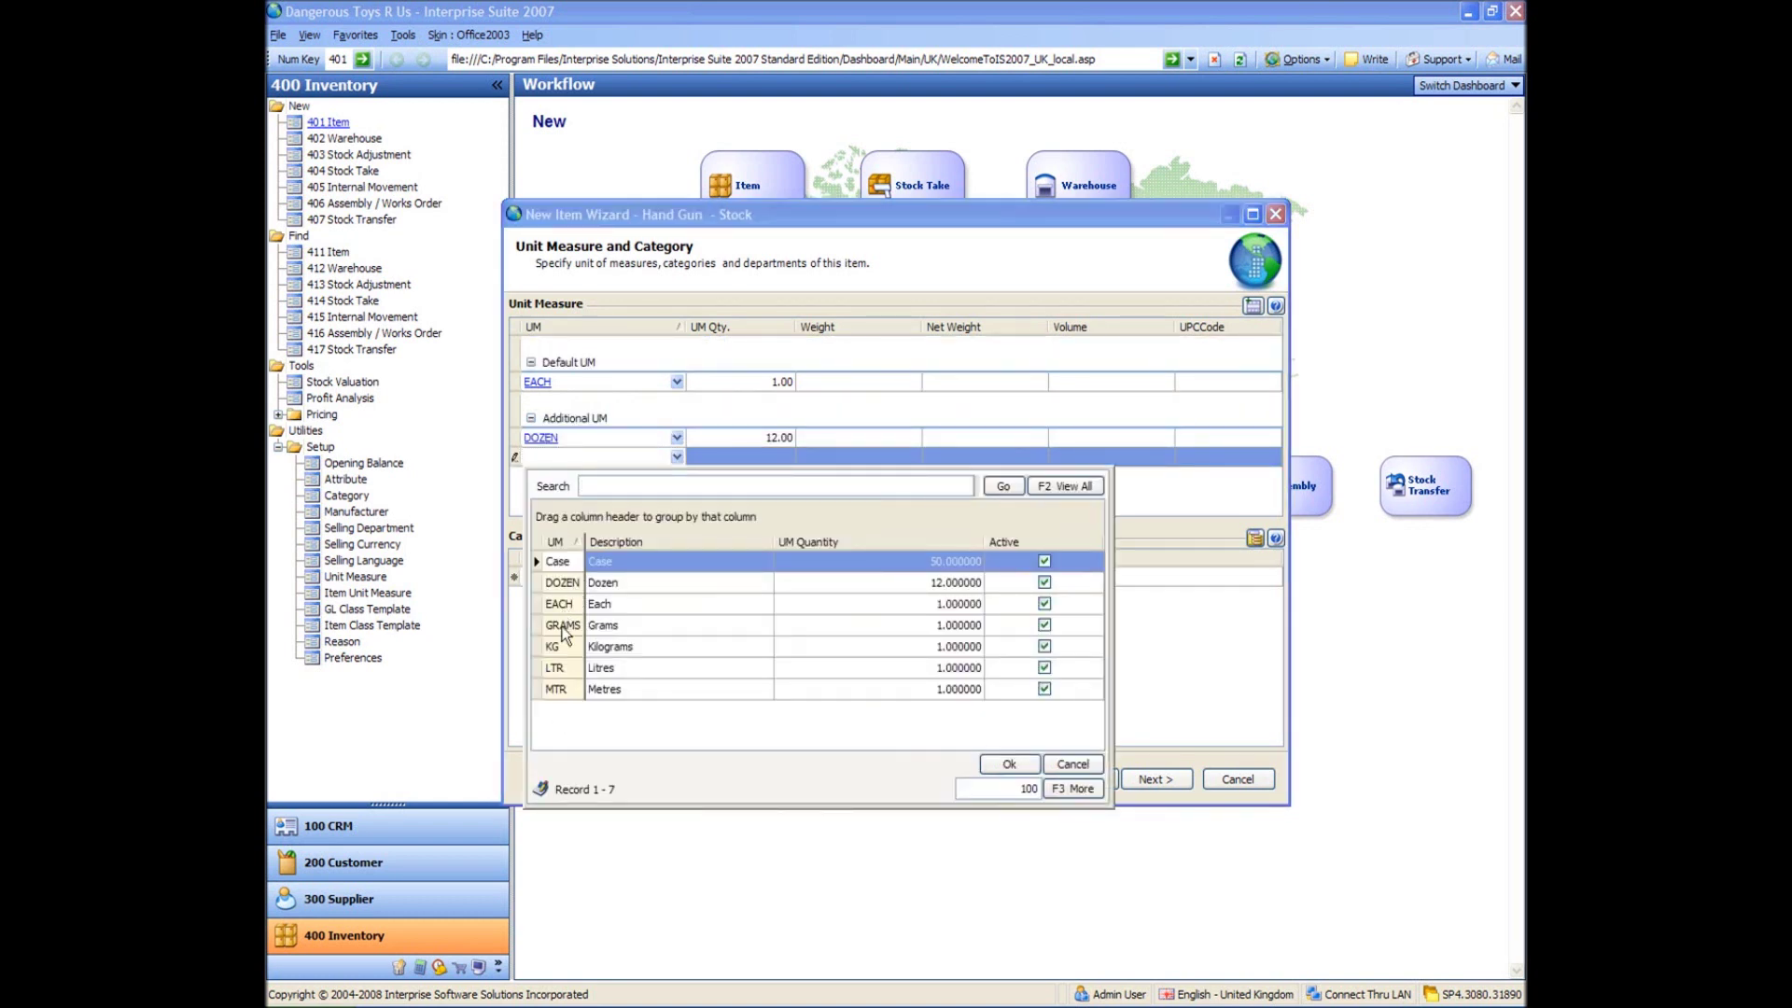
click(563, 566)
double_click(563, 566)
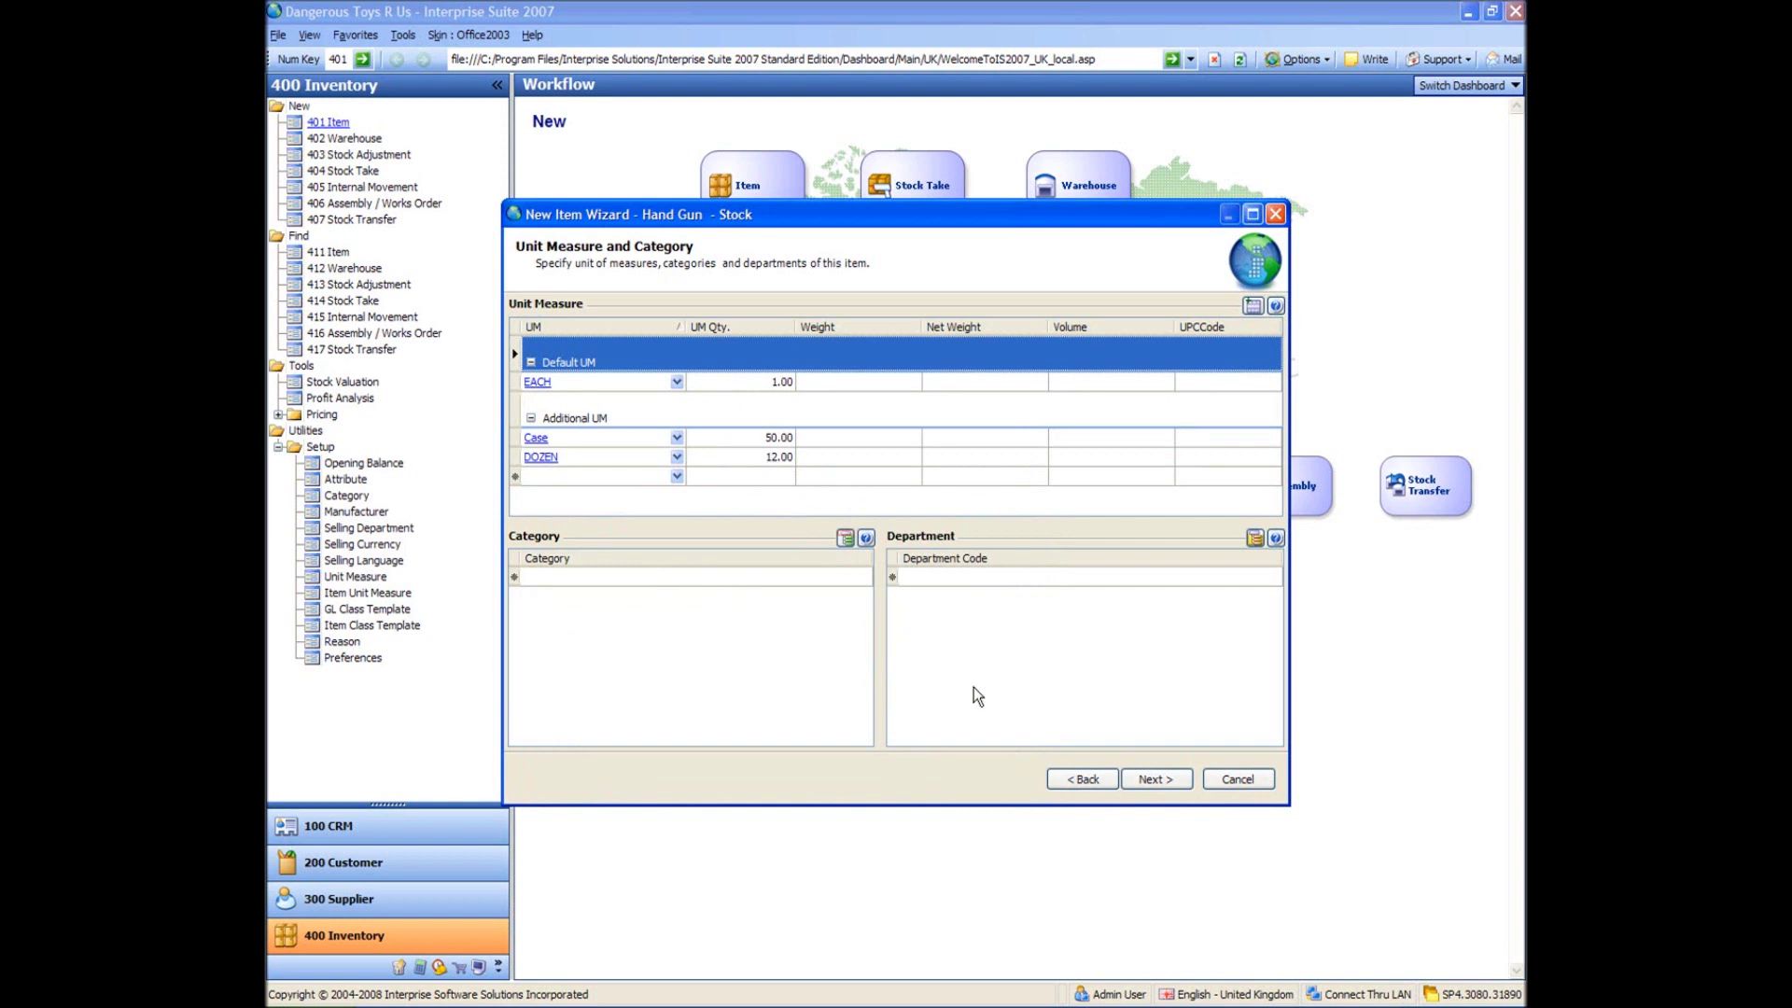
Assign the Hand Gun category under Guns to the item, leave the department empty and continue to costing
click(826, 582)
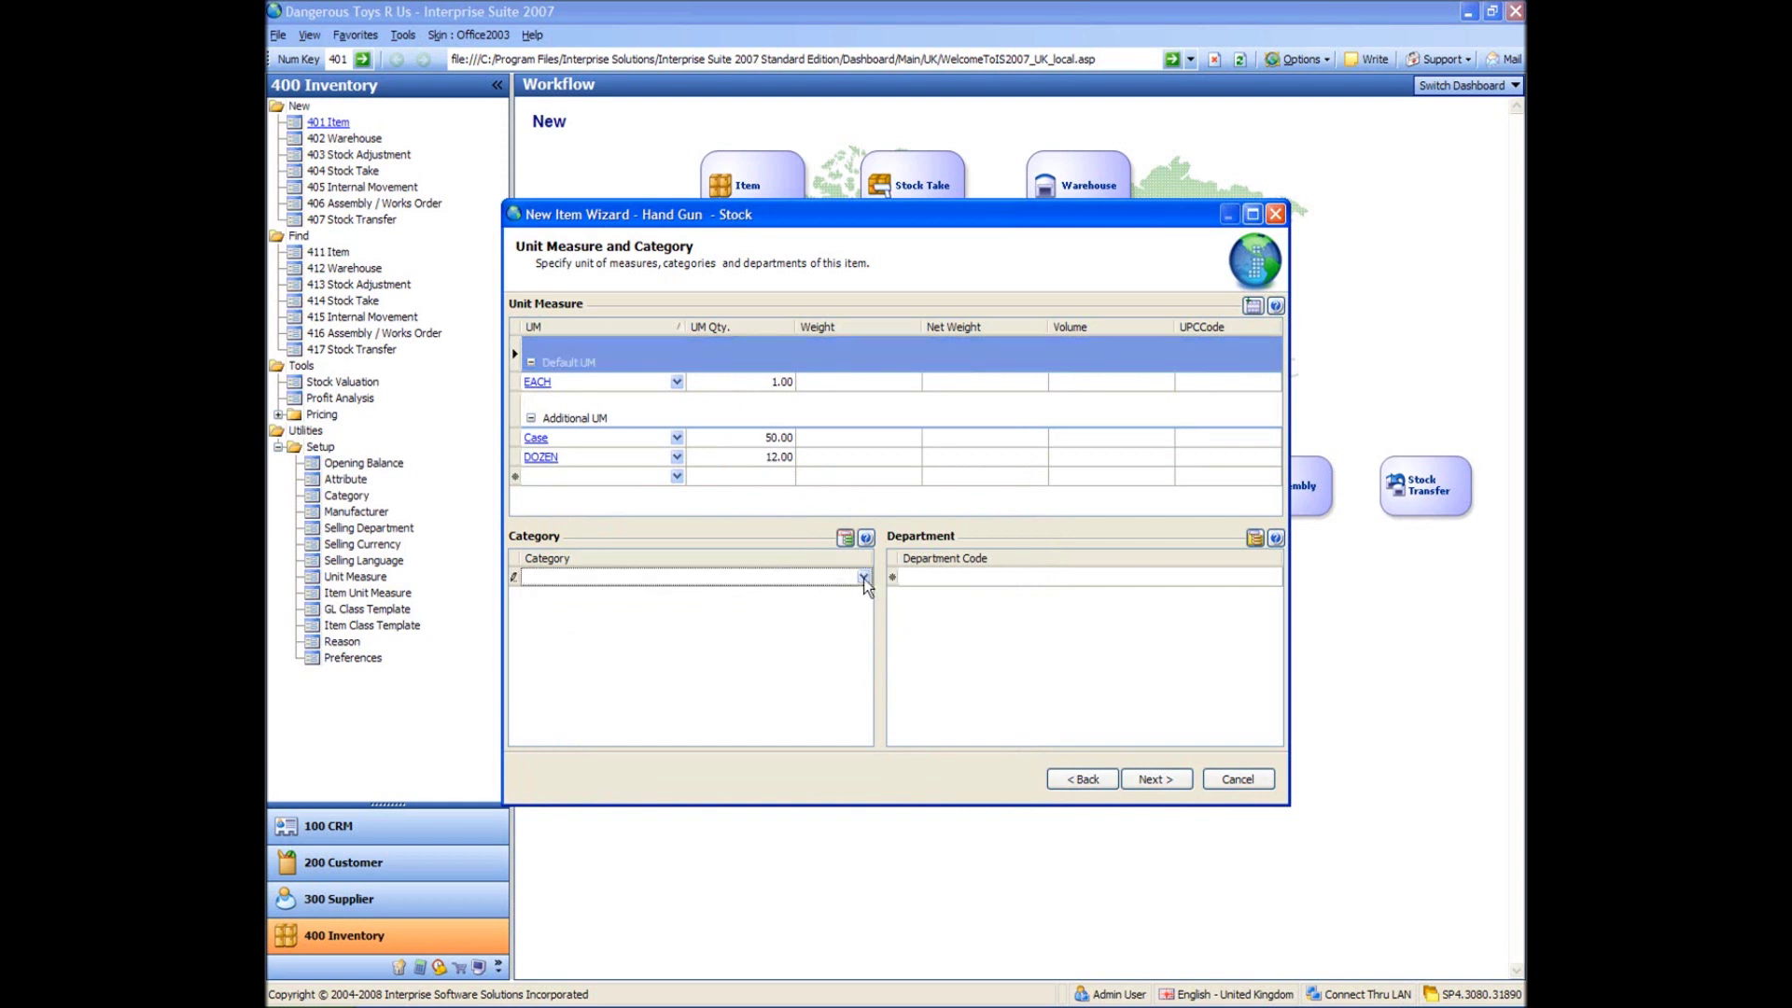
click(864, 577)
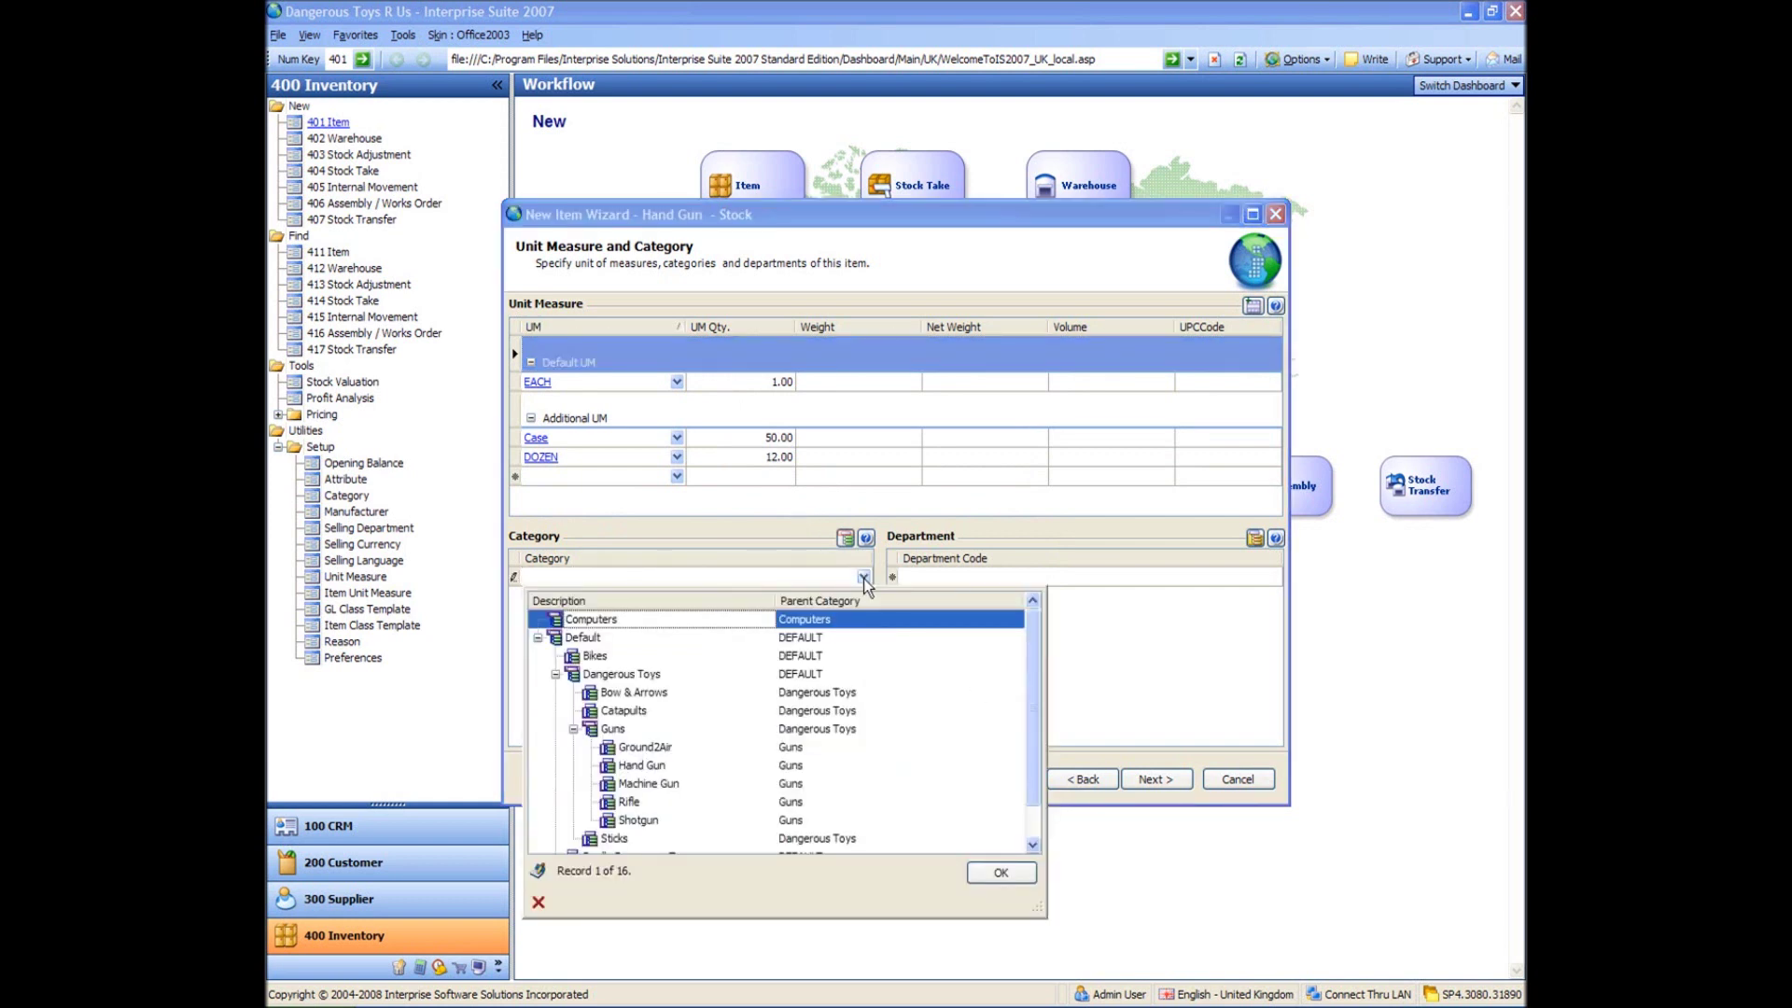
double_click(649, 765)
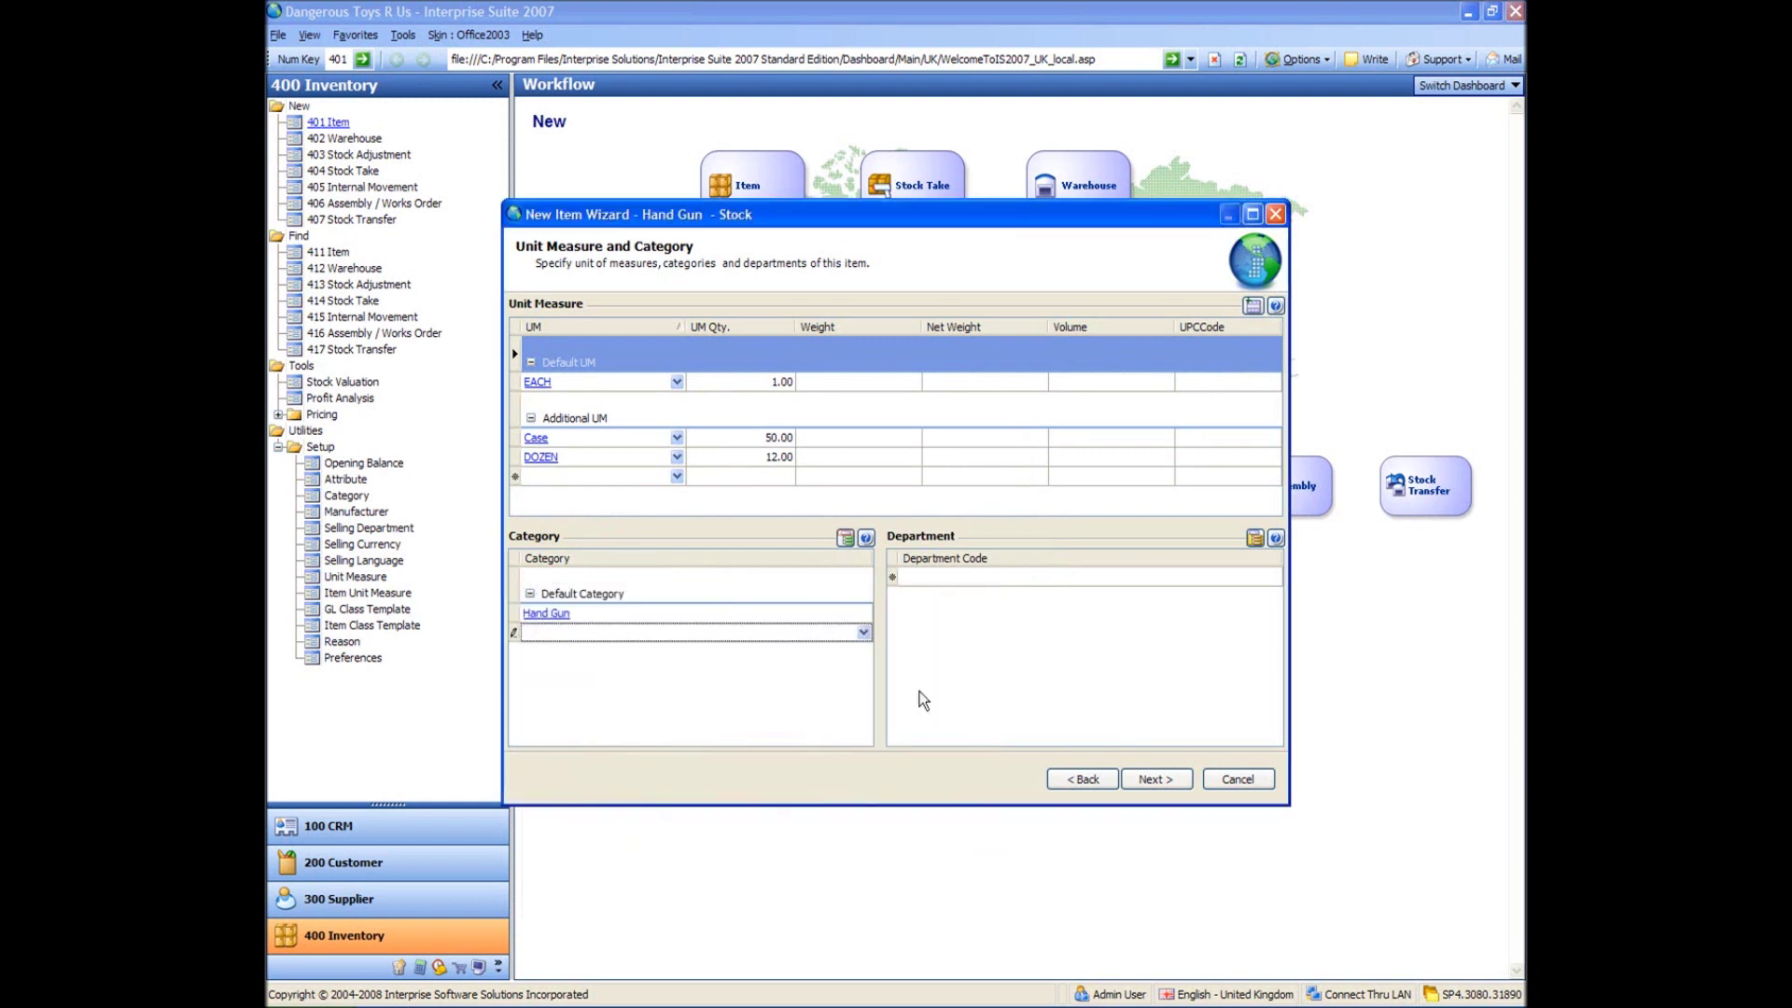
click(1013, 626)
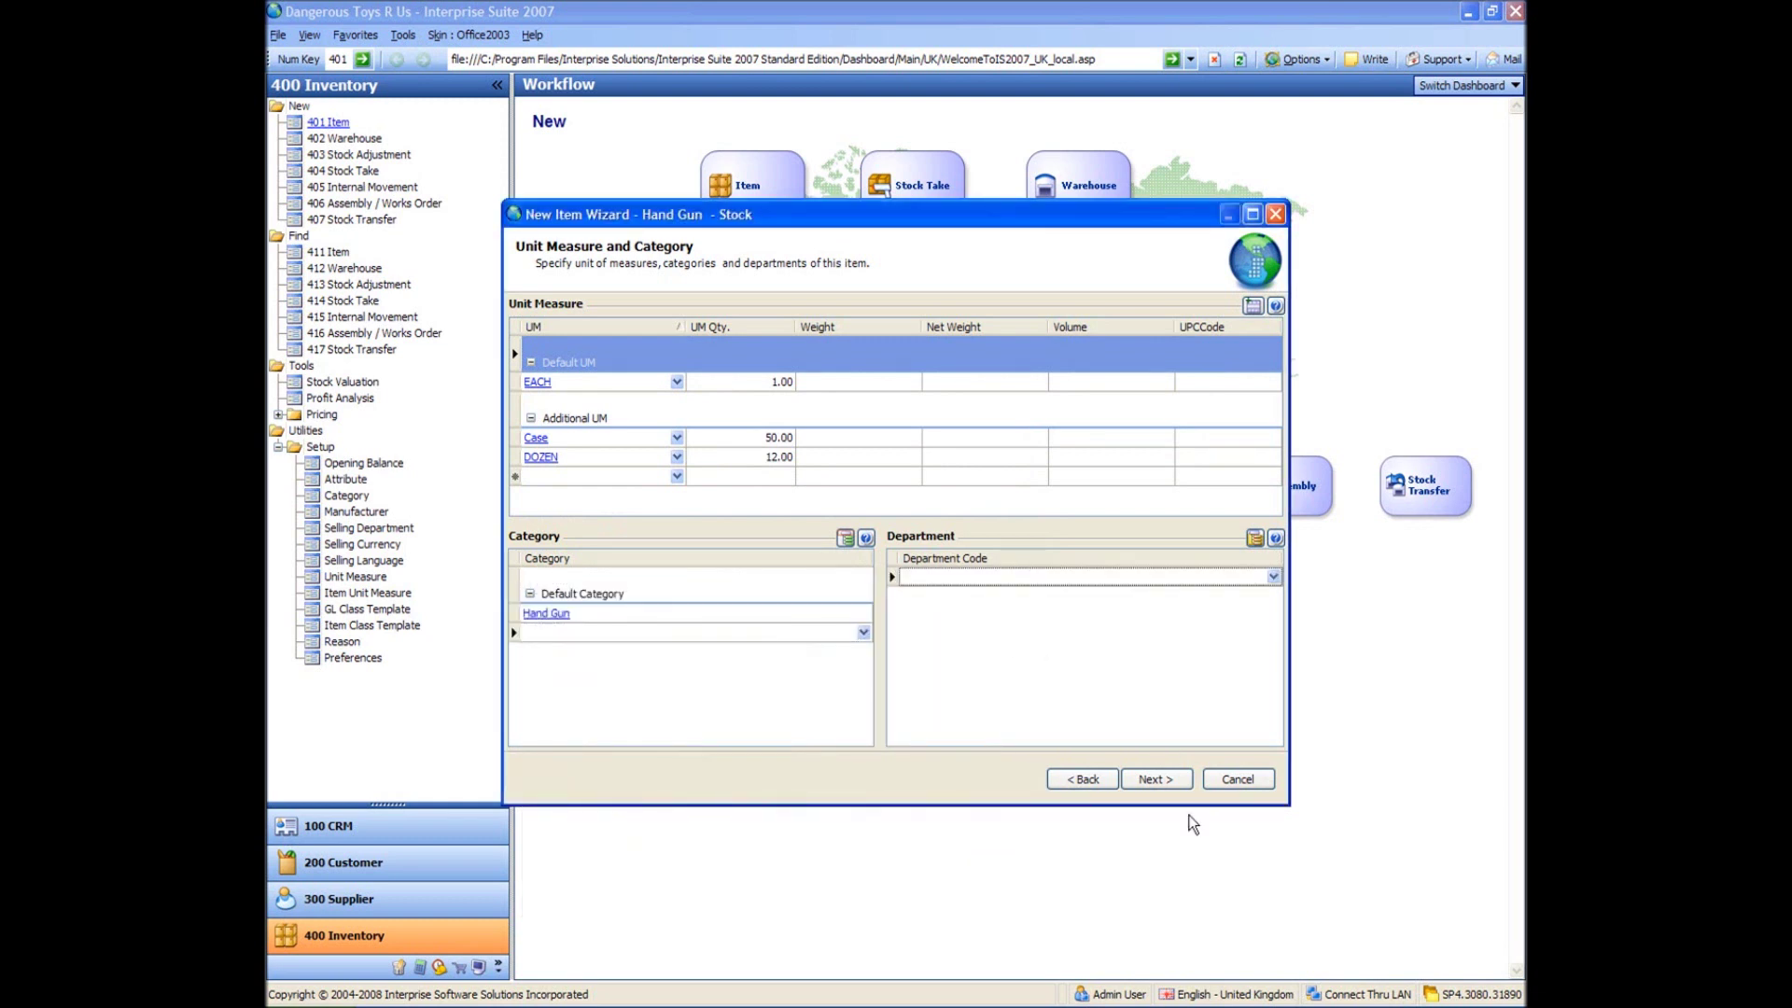
click(1157, 773)
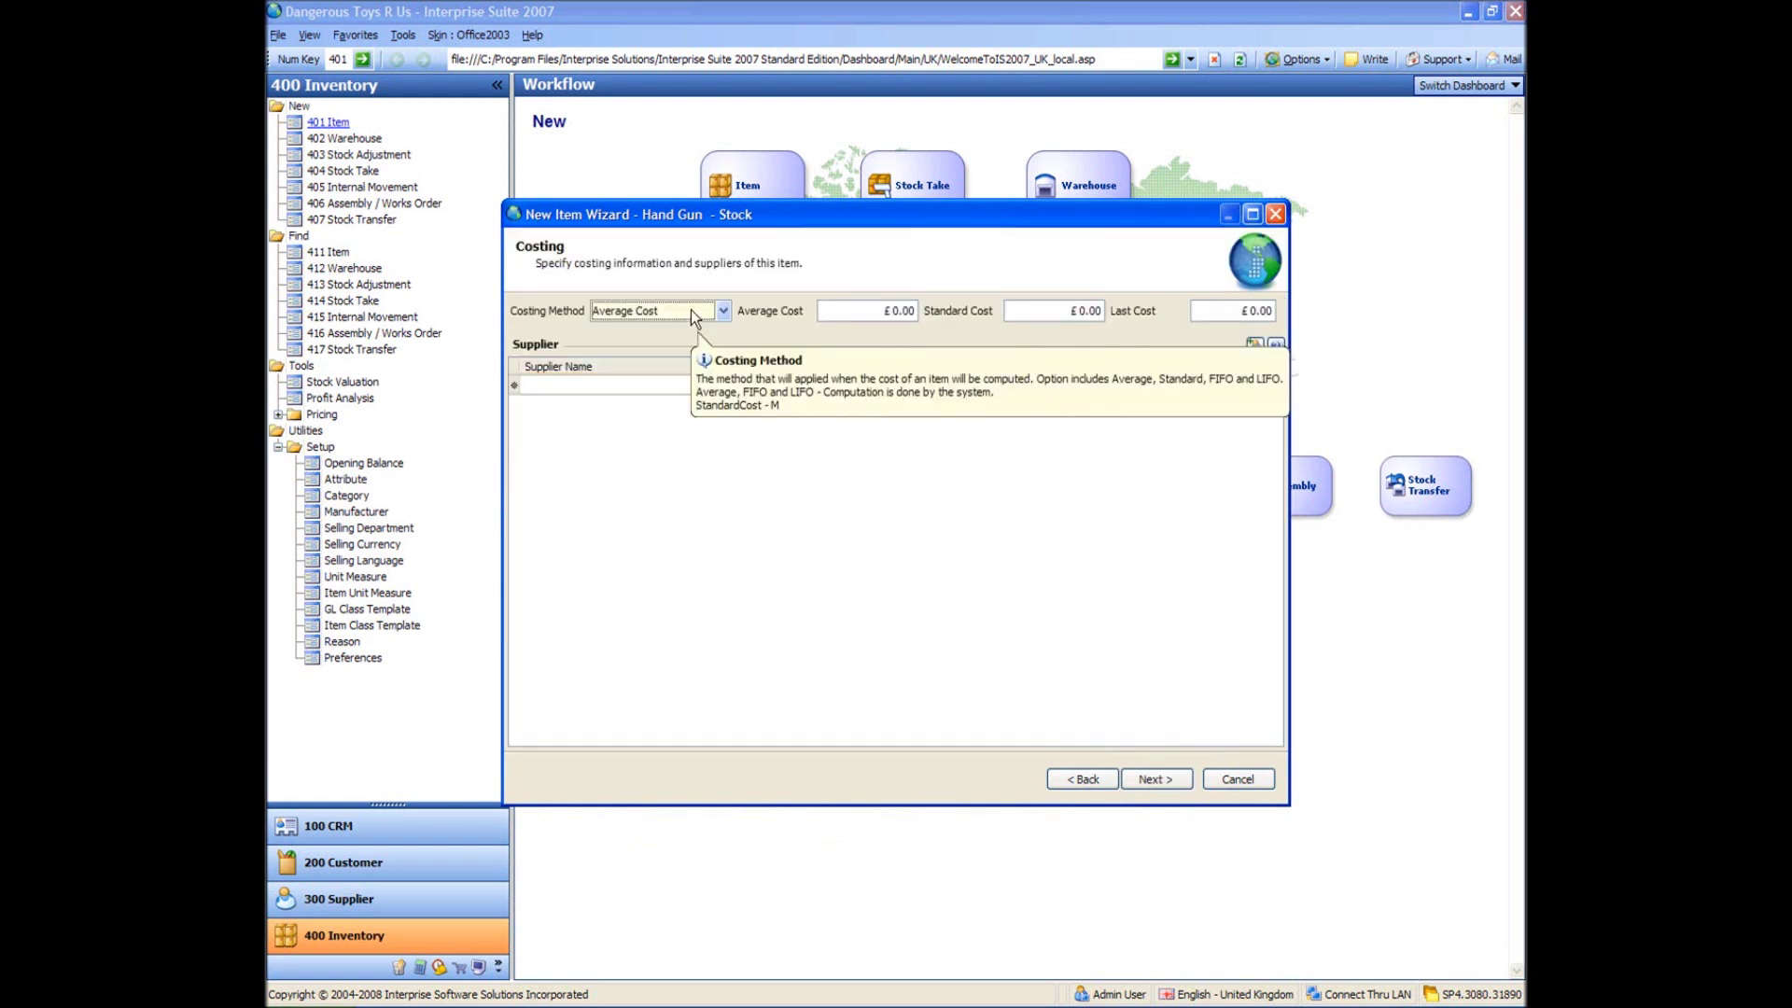
Set the costing method to FIFO and the average, standard and last costs to £5.00 each
click(724, 310)
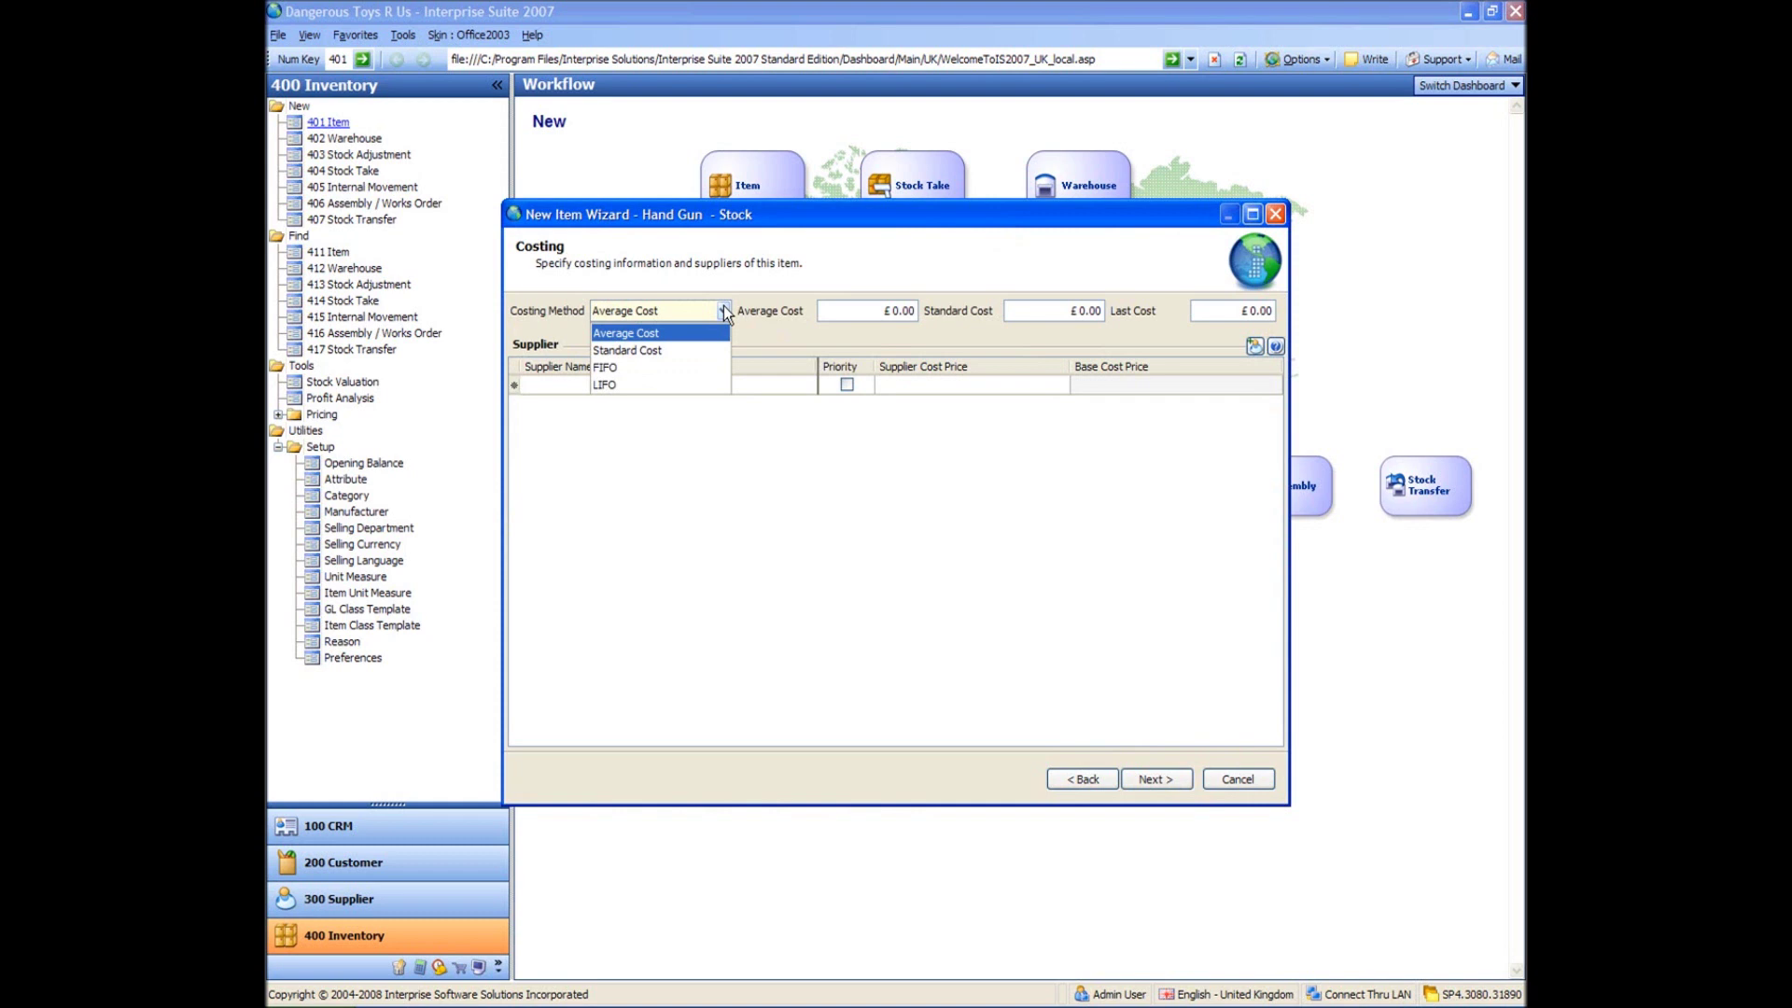
click(641, 366)
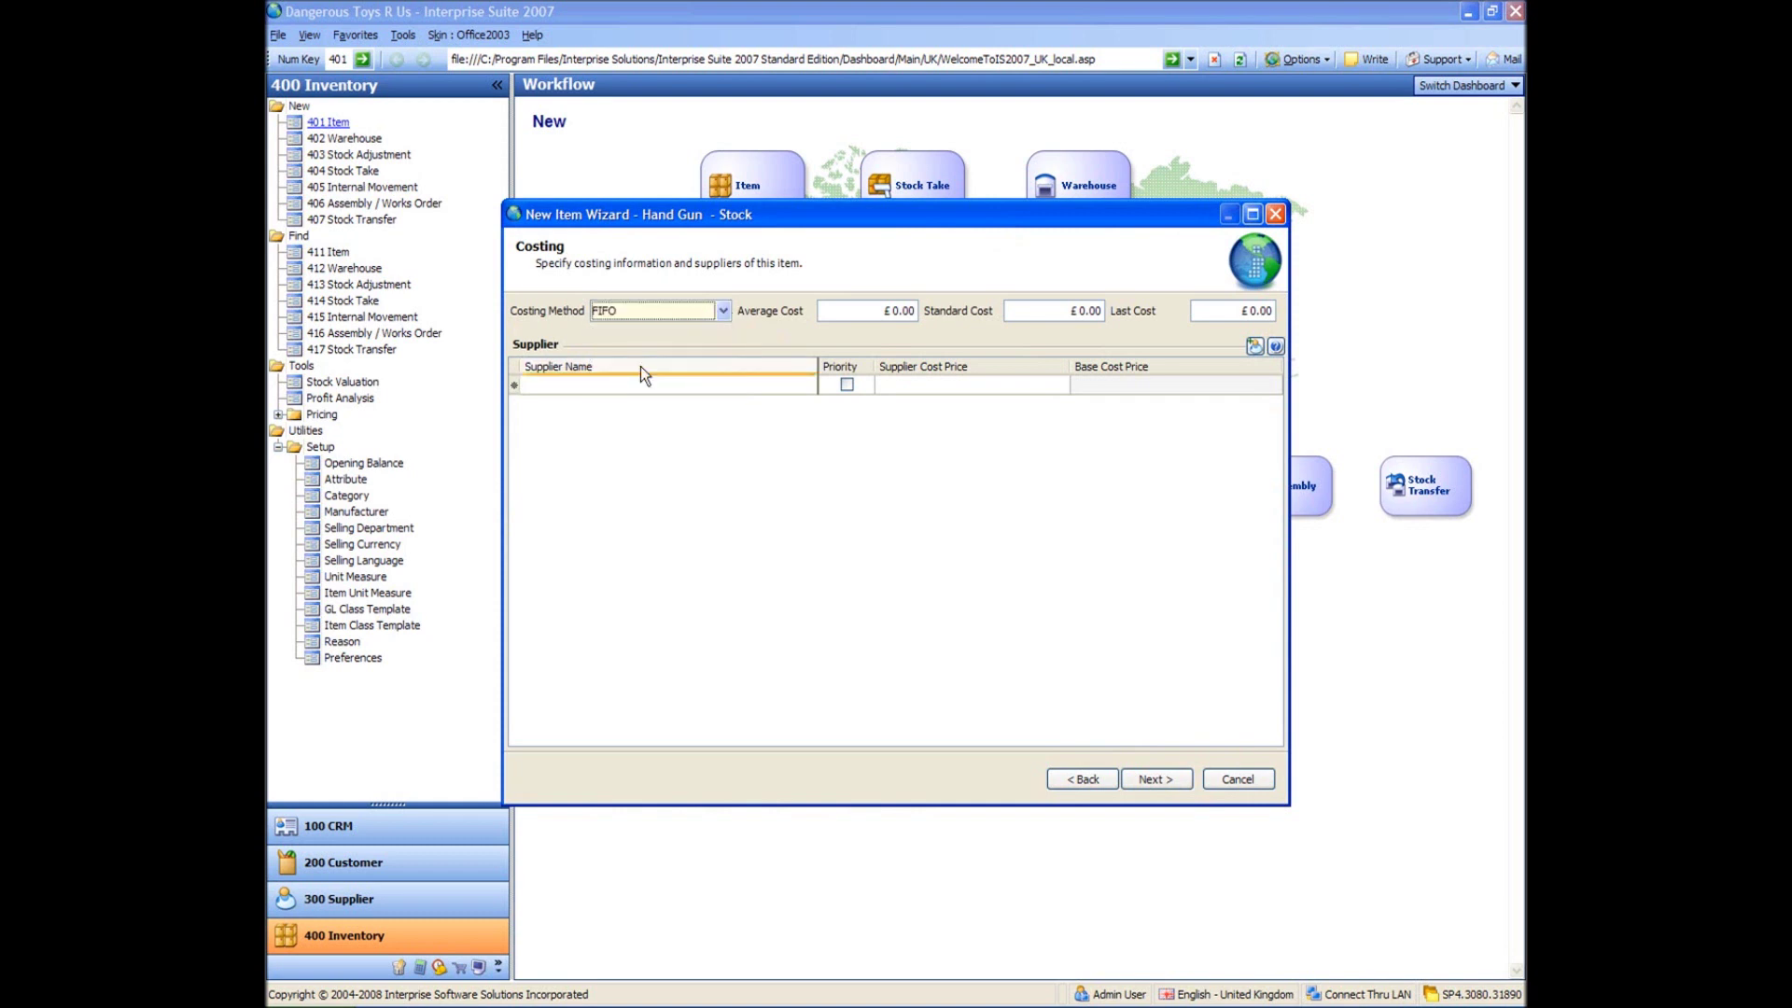
click(873, 310)
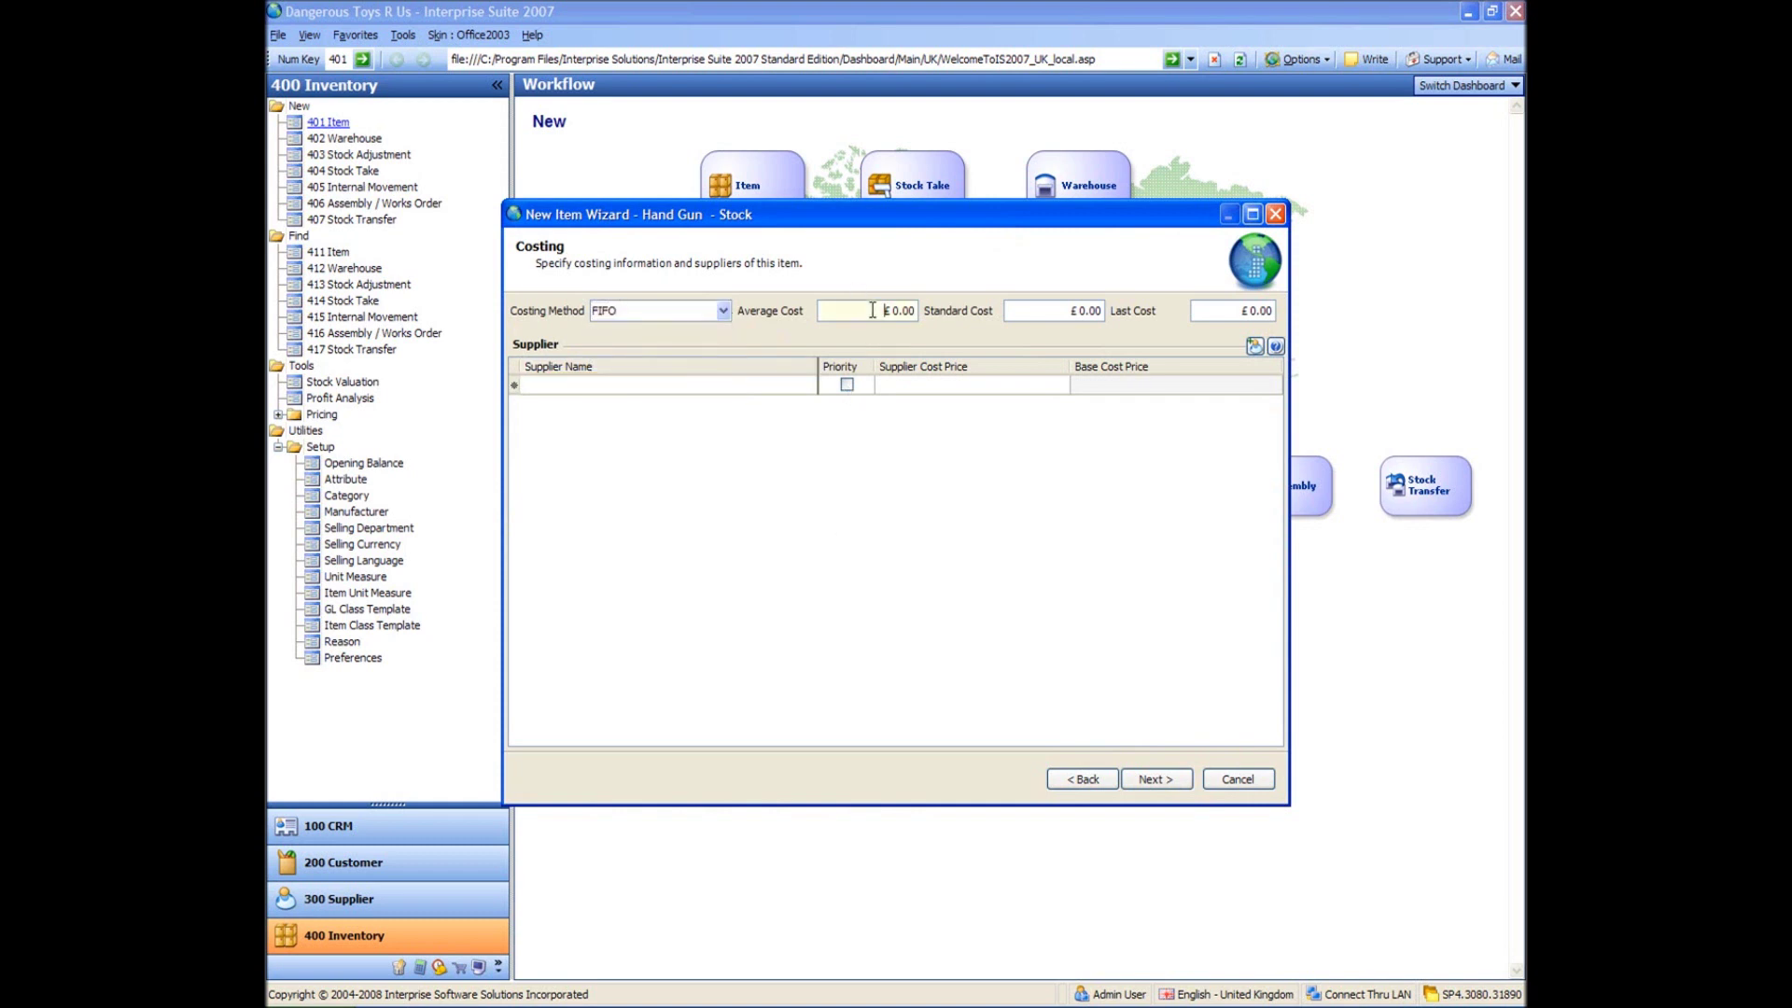
text(5)
key(Tab)
text(5)
key(Tab)
text(5)
key(Tab)
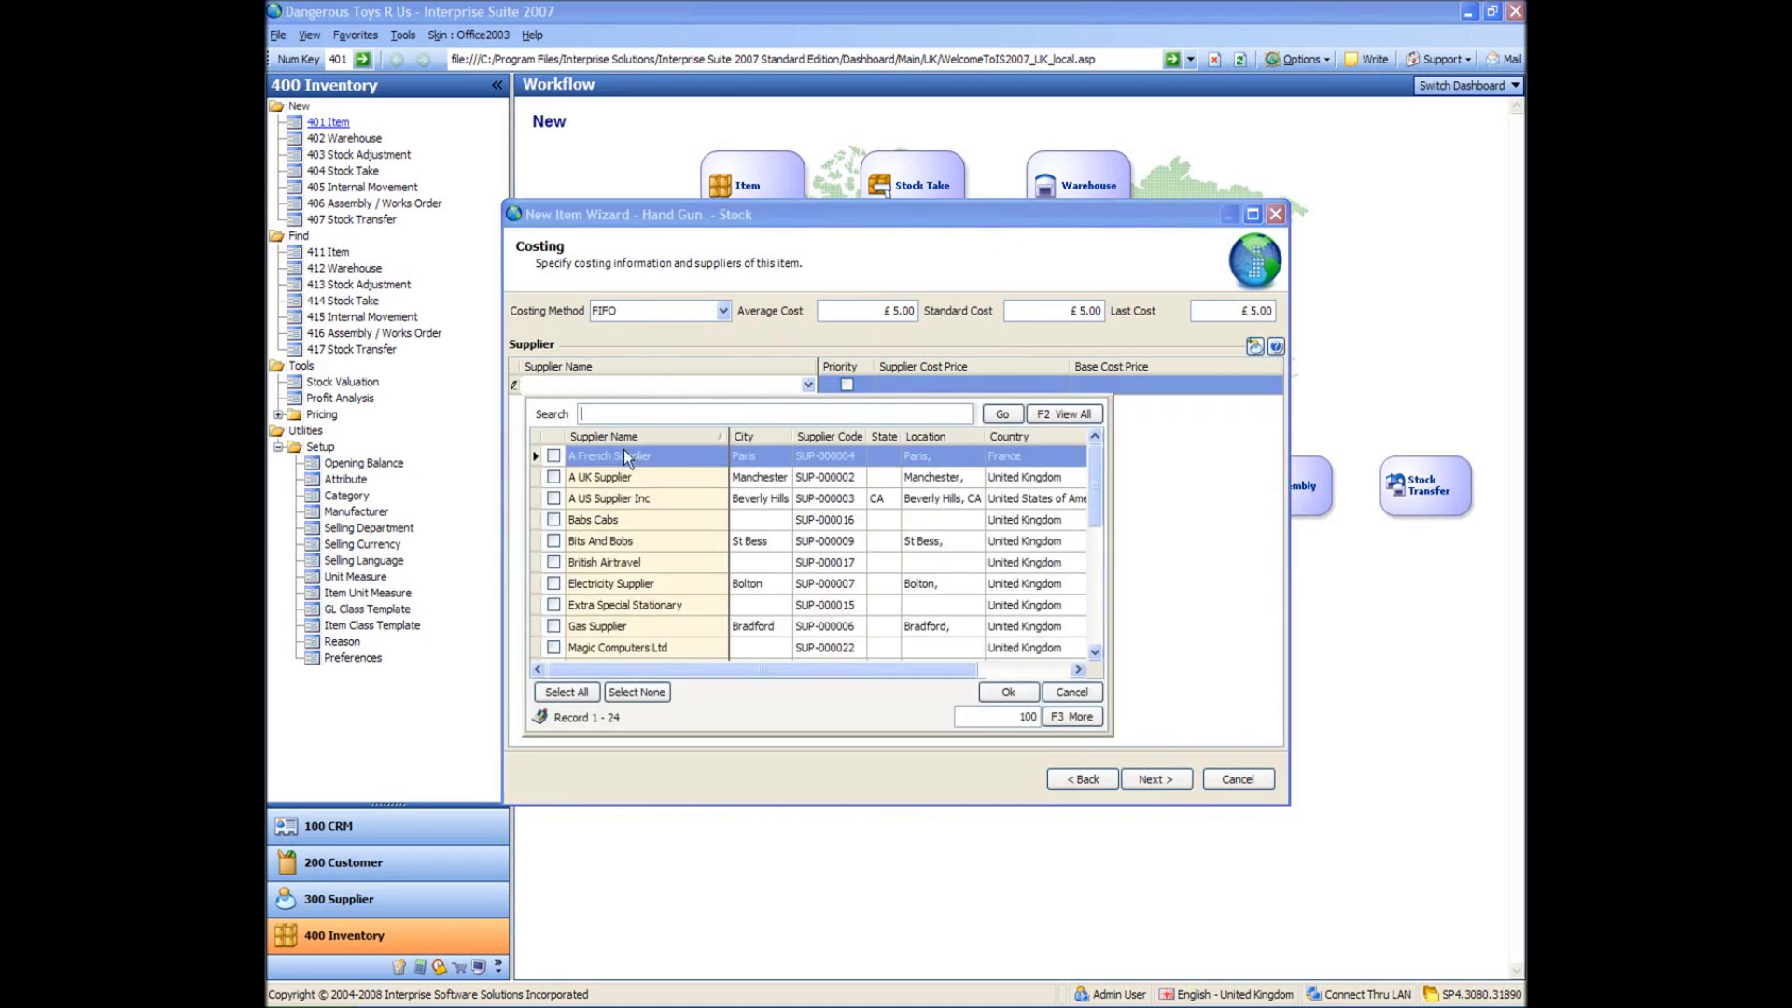
Add A UK Supplier, Electricity Supplier and Gas Supplier as the item's suppliers
click(554, 477)
click(552, 586)
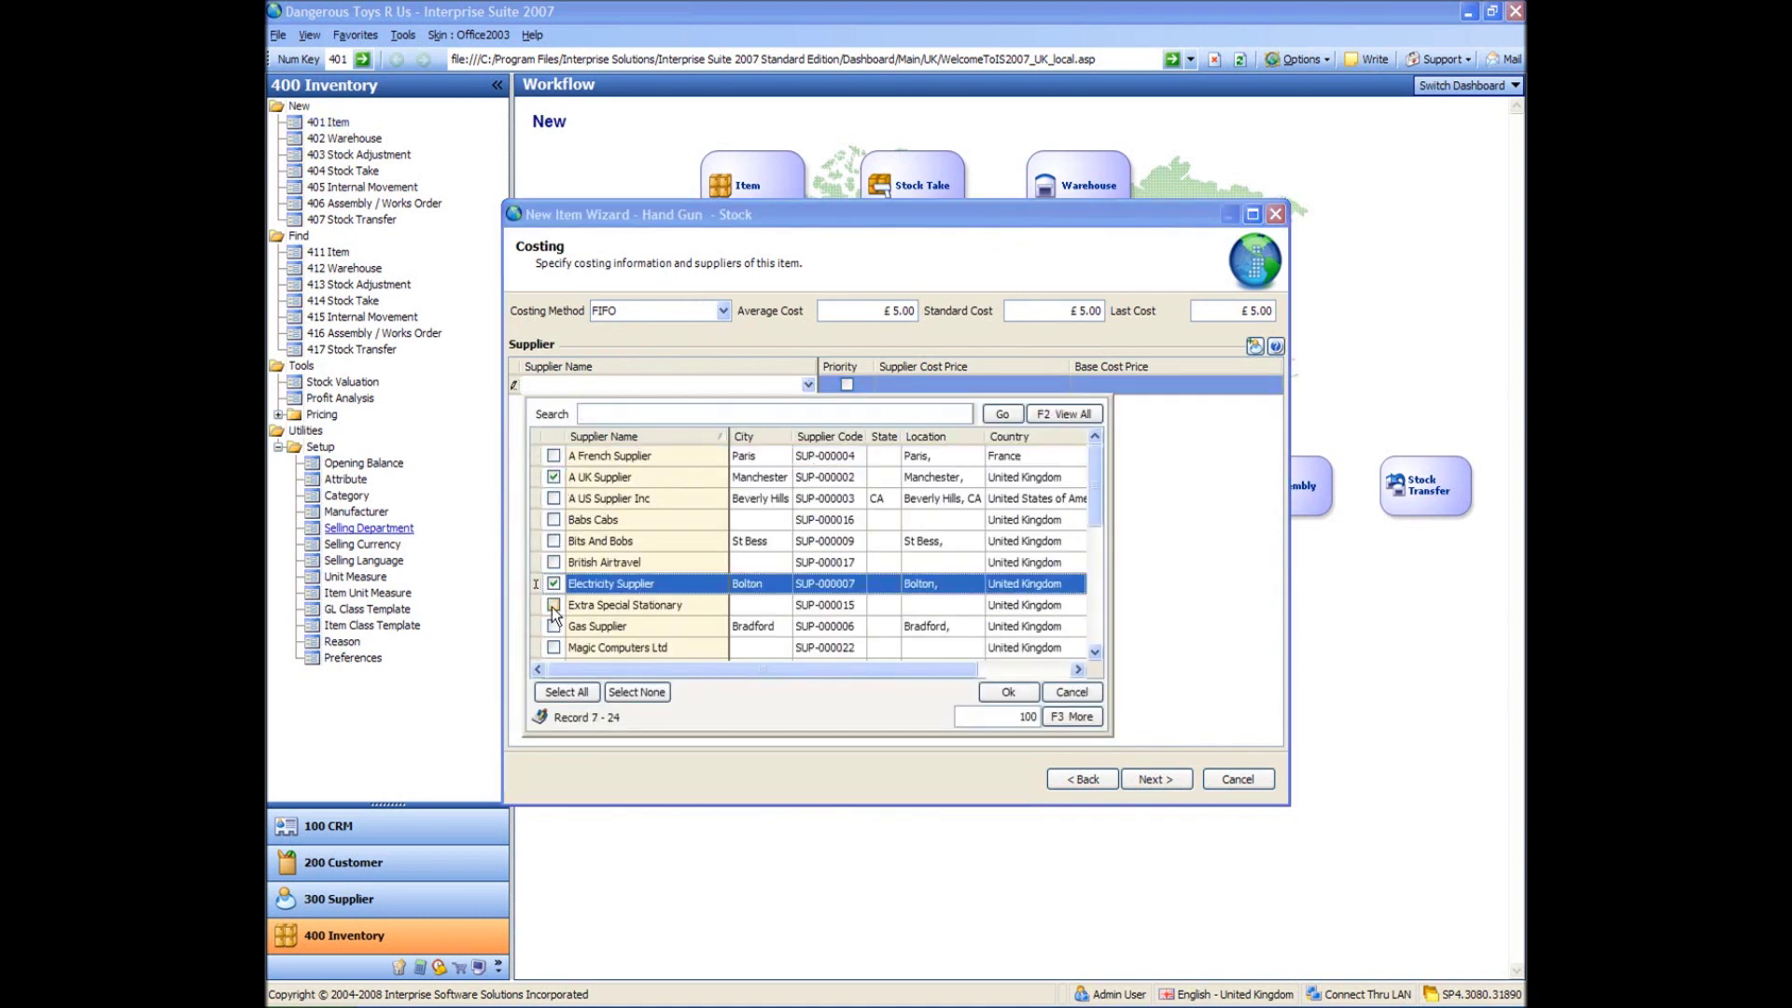
click(554, 627)
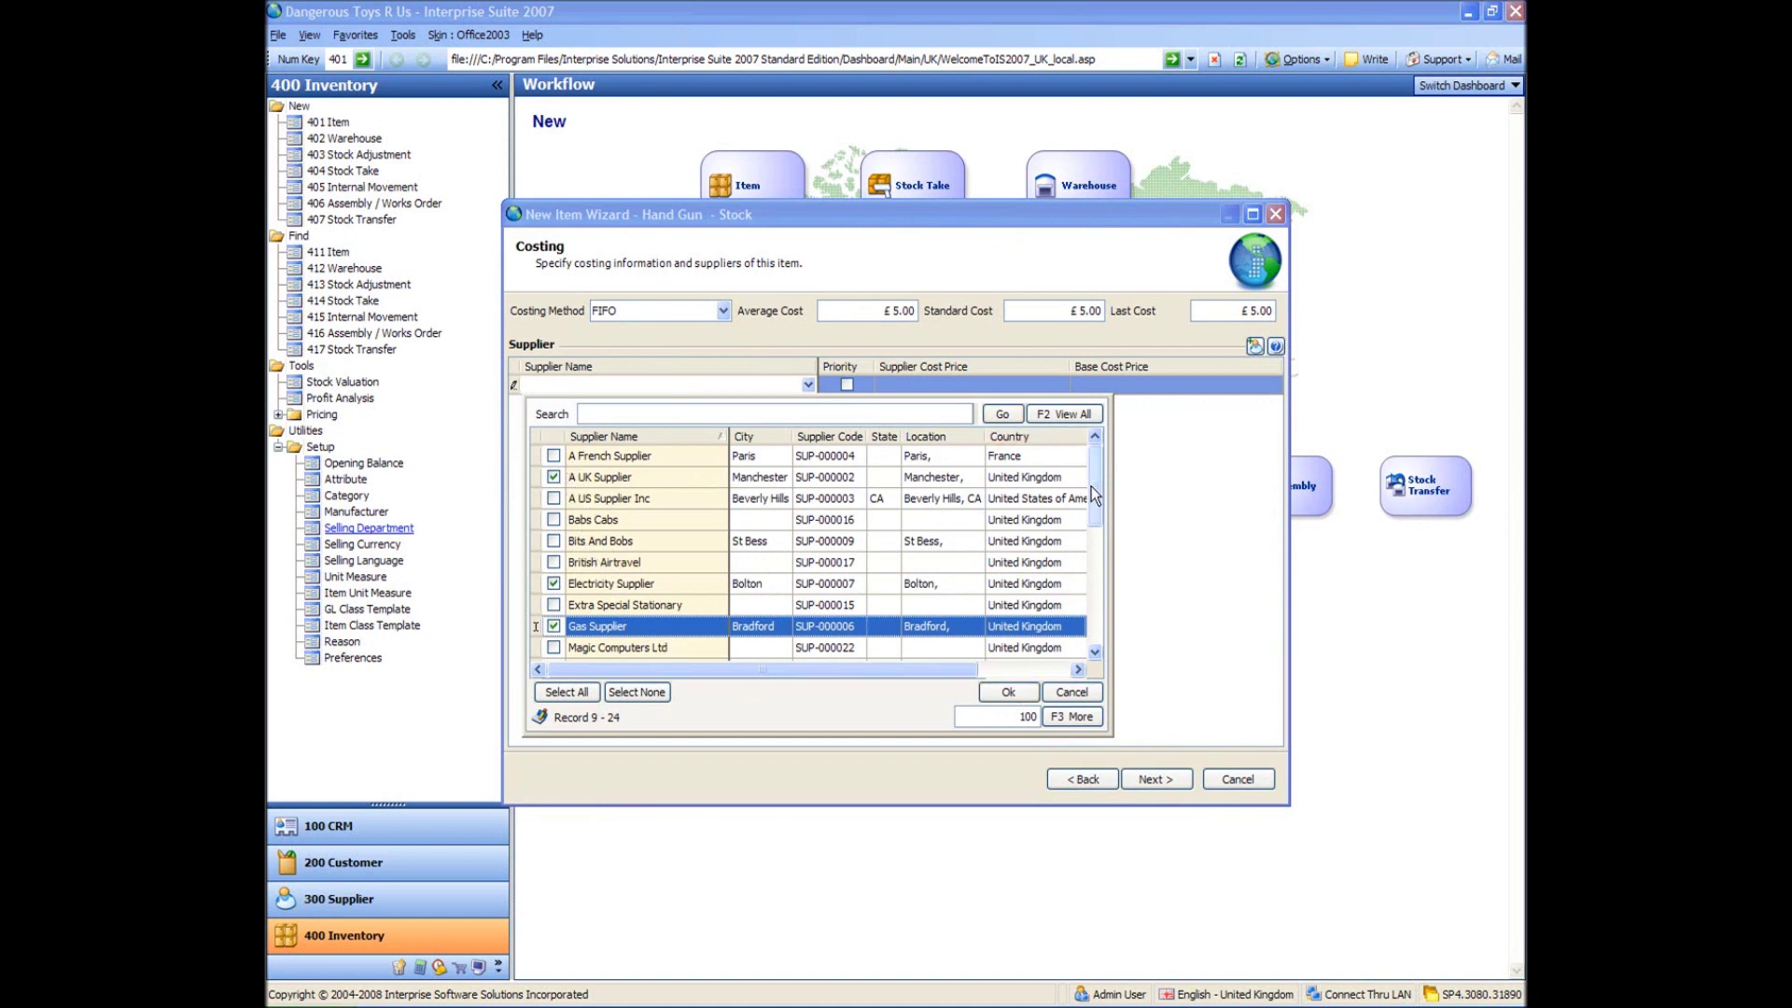
mouse_move(1094, 480)
mouse_down()
mouse_move(1101, 574)
mouse_move(1096, 467)
mouse_up()
click(1005, 692)
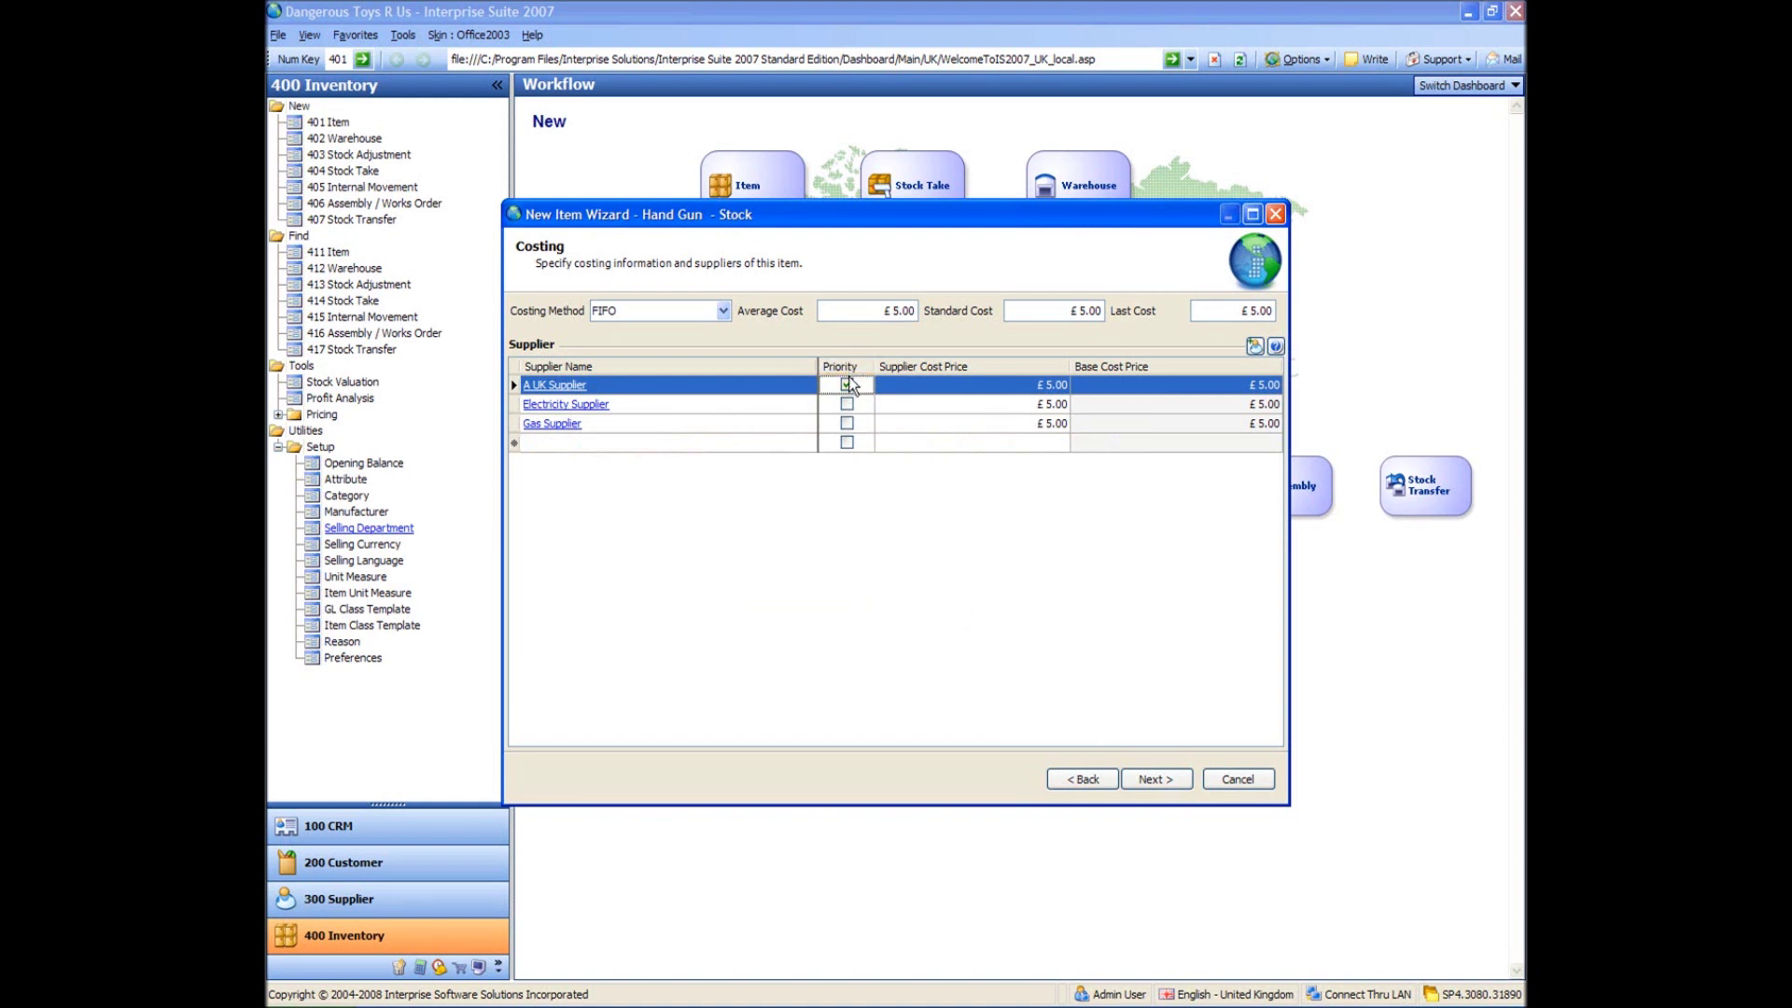
Mark A UK Supplier as the priority supplier and continue to pricing
click(849, 403)
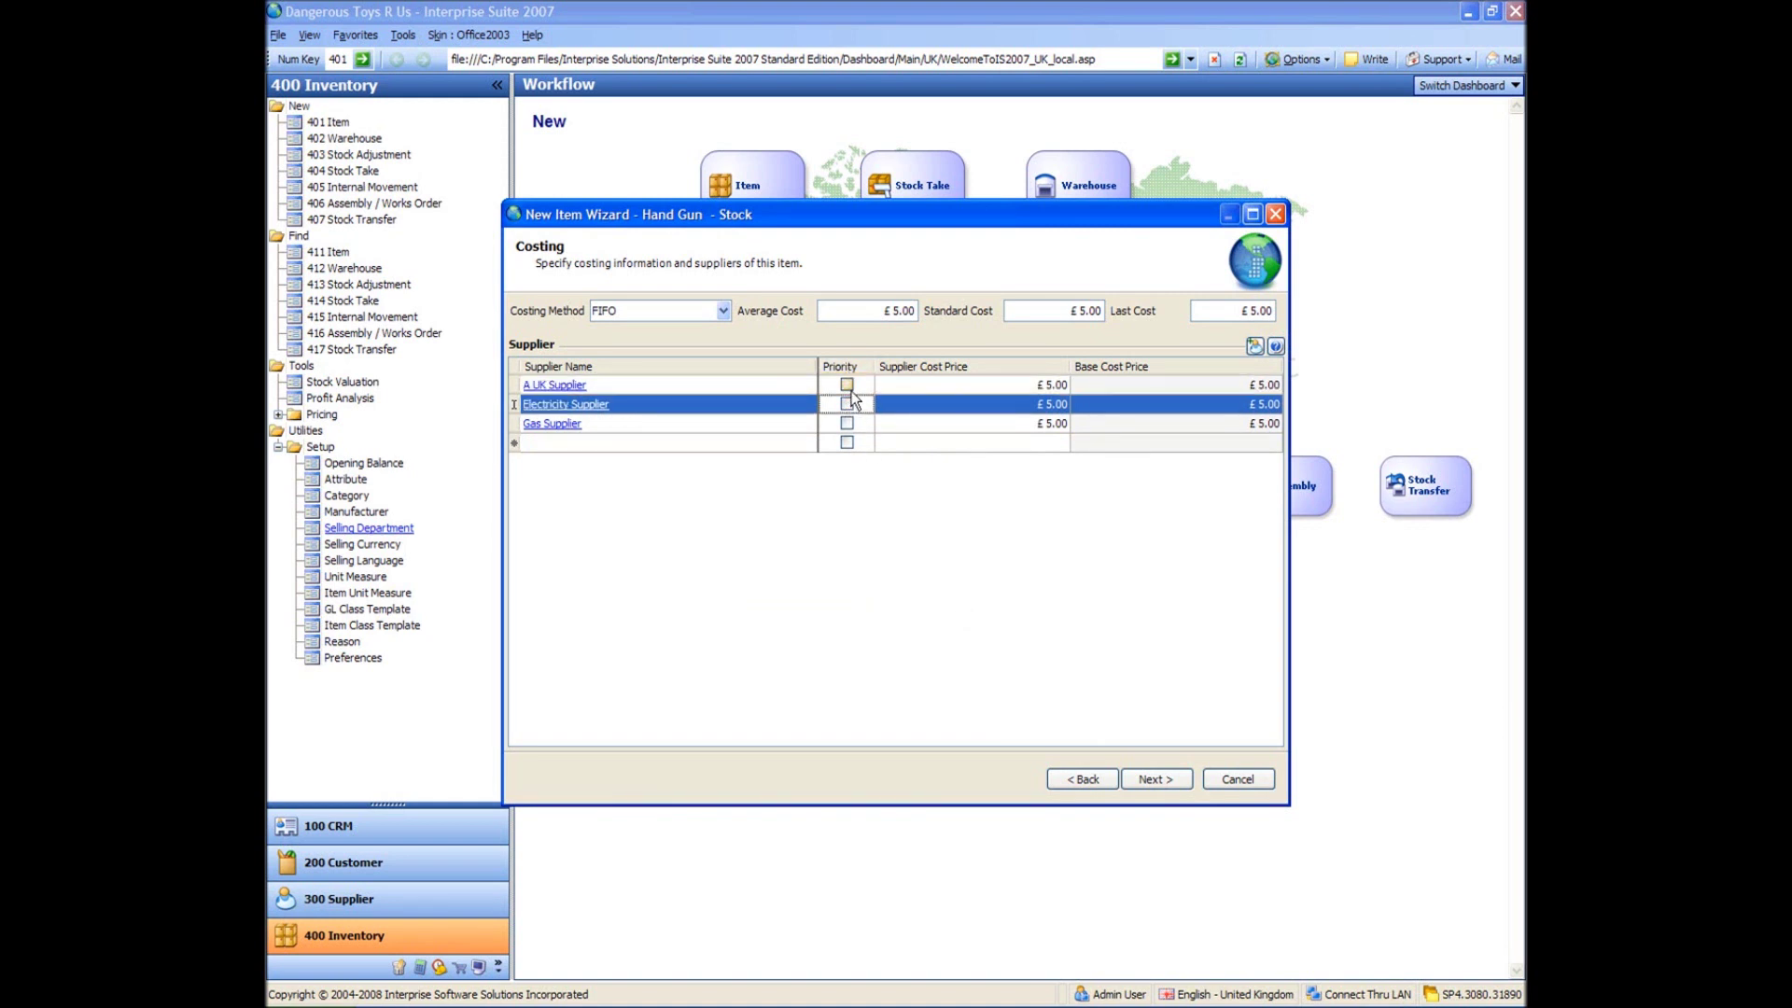
click(847, 386)
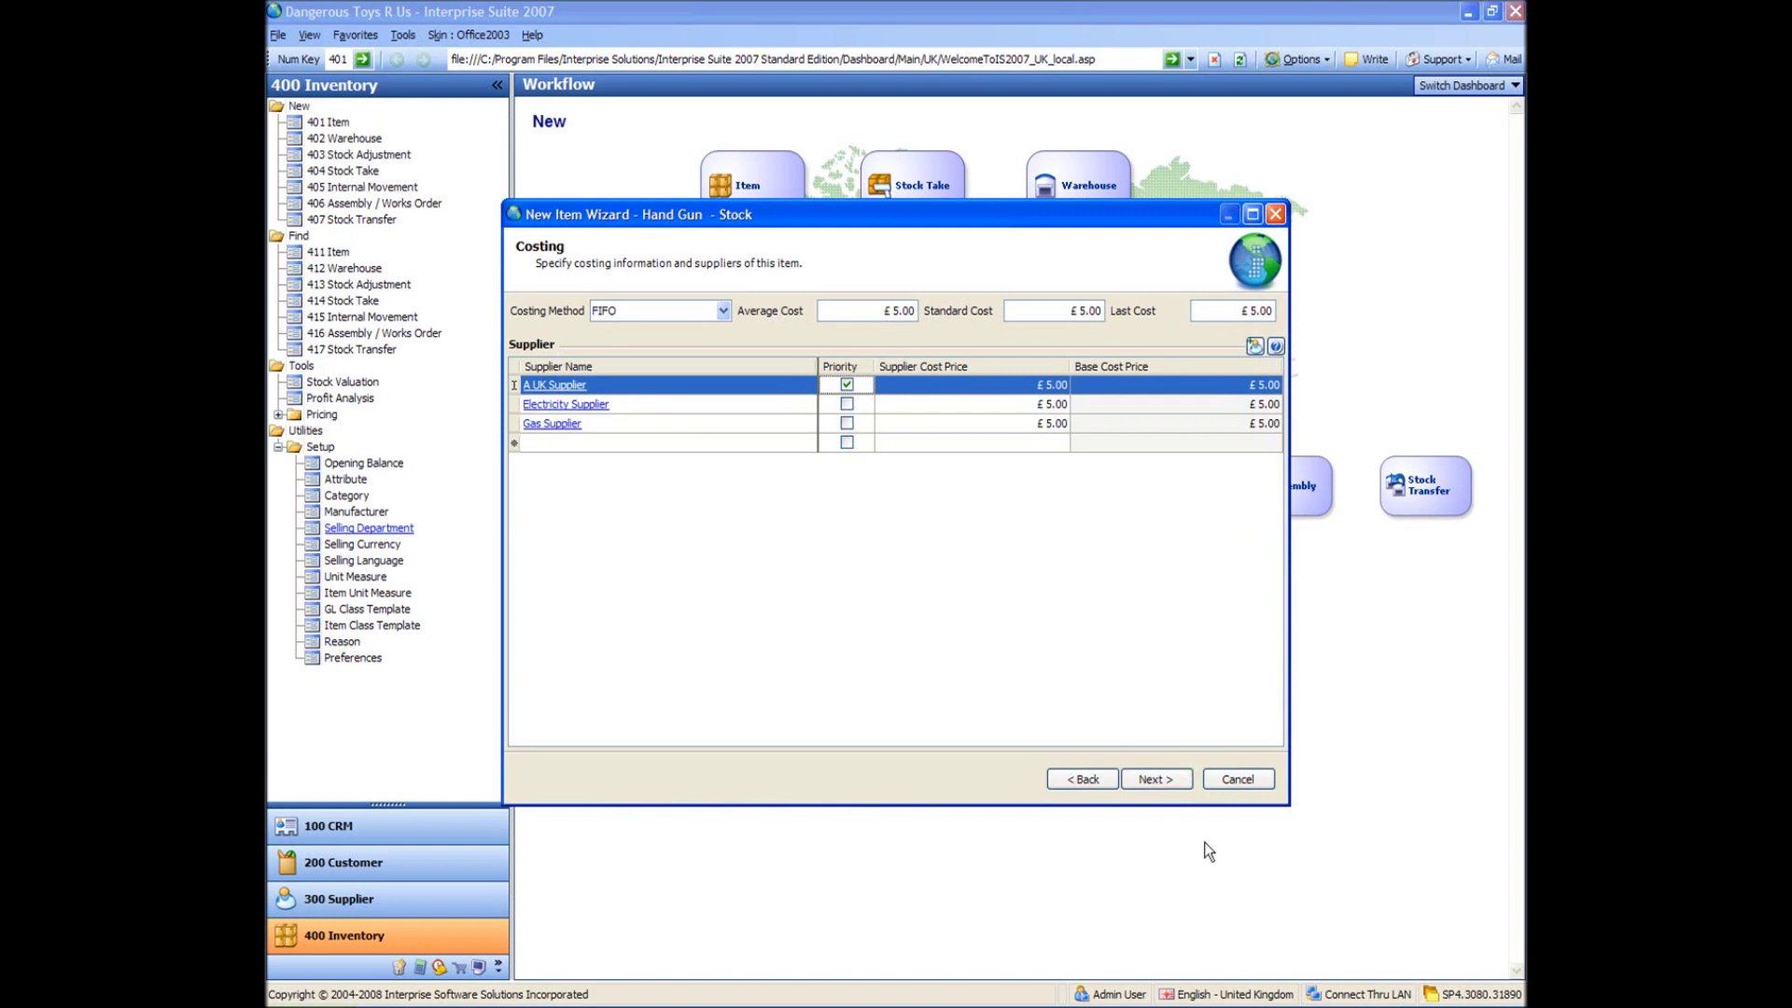
click(1165, 782)
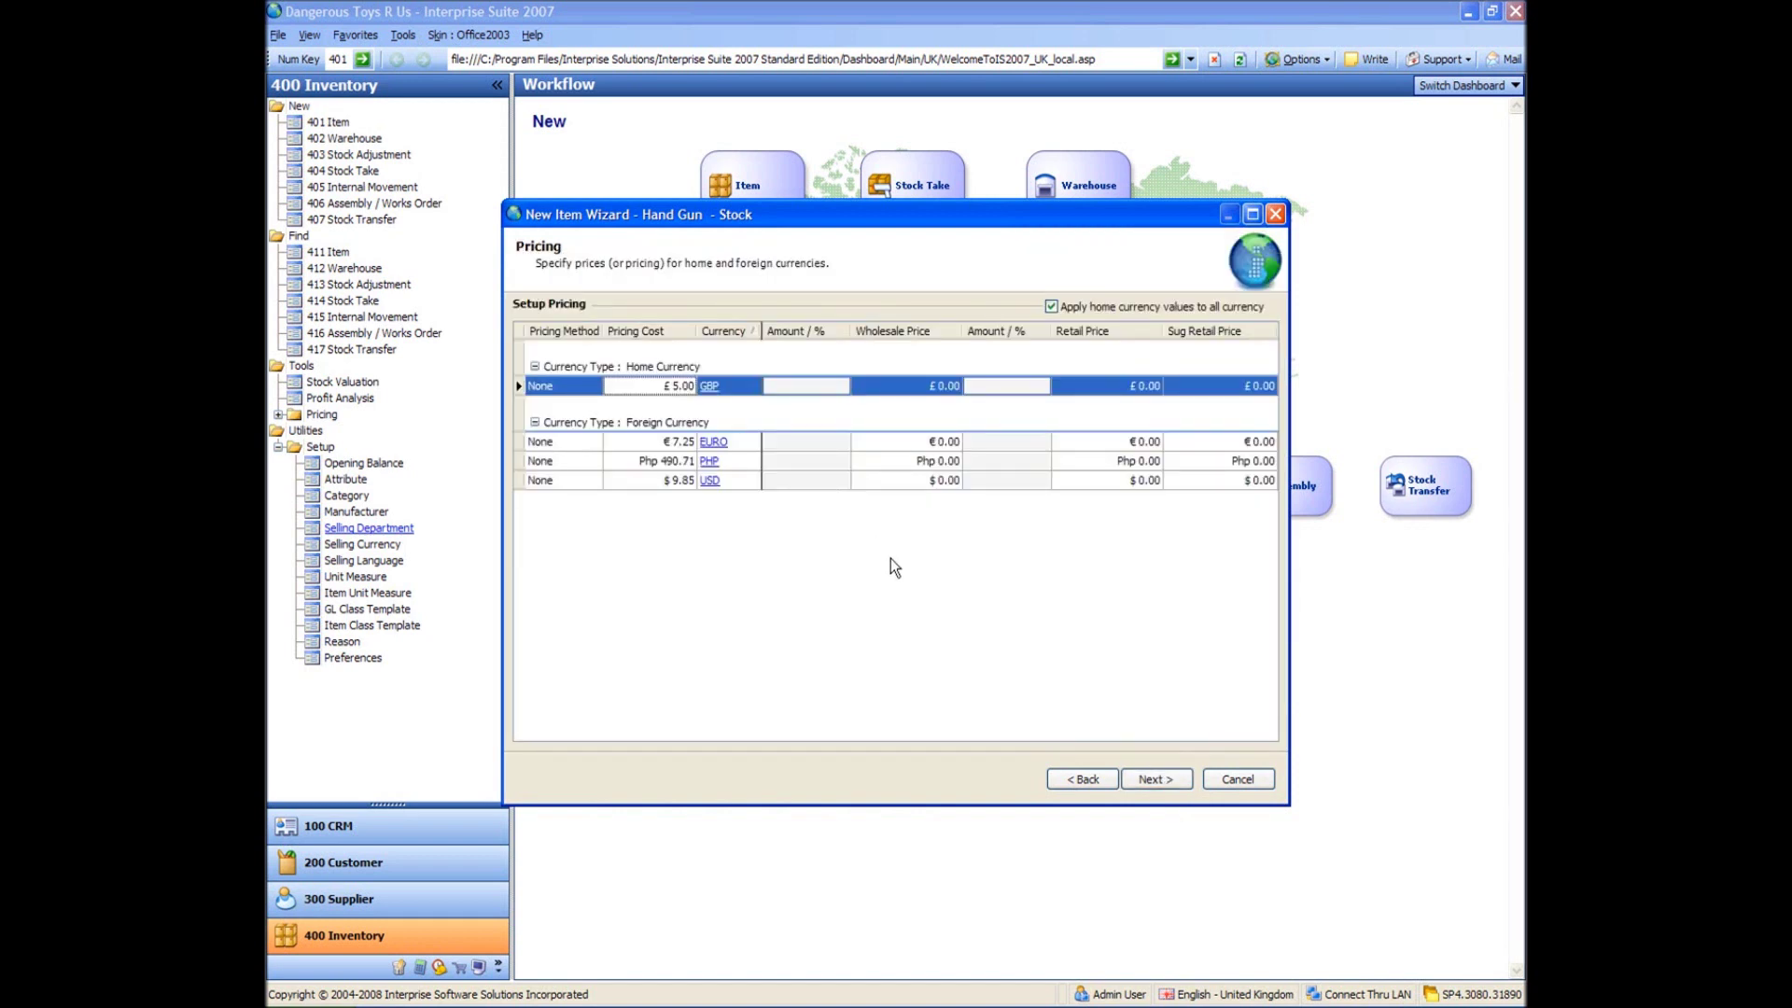
Set the GBP wholesale price to £10.00 and the retail price to £20.00, and complete the wizard
click(919, 386)
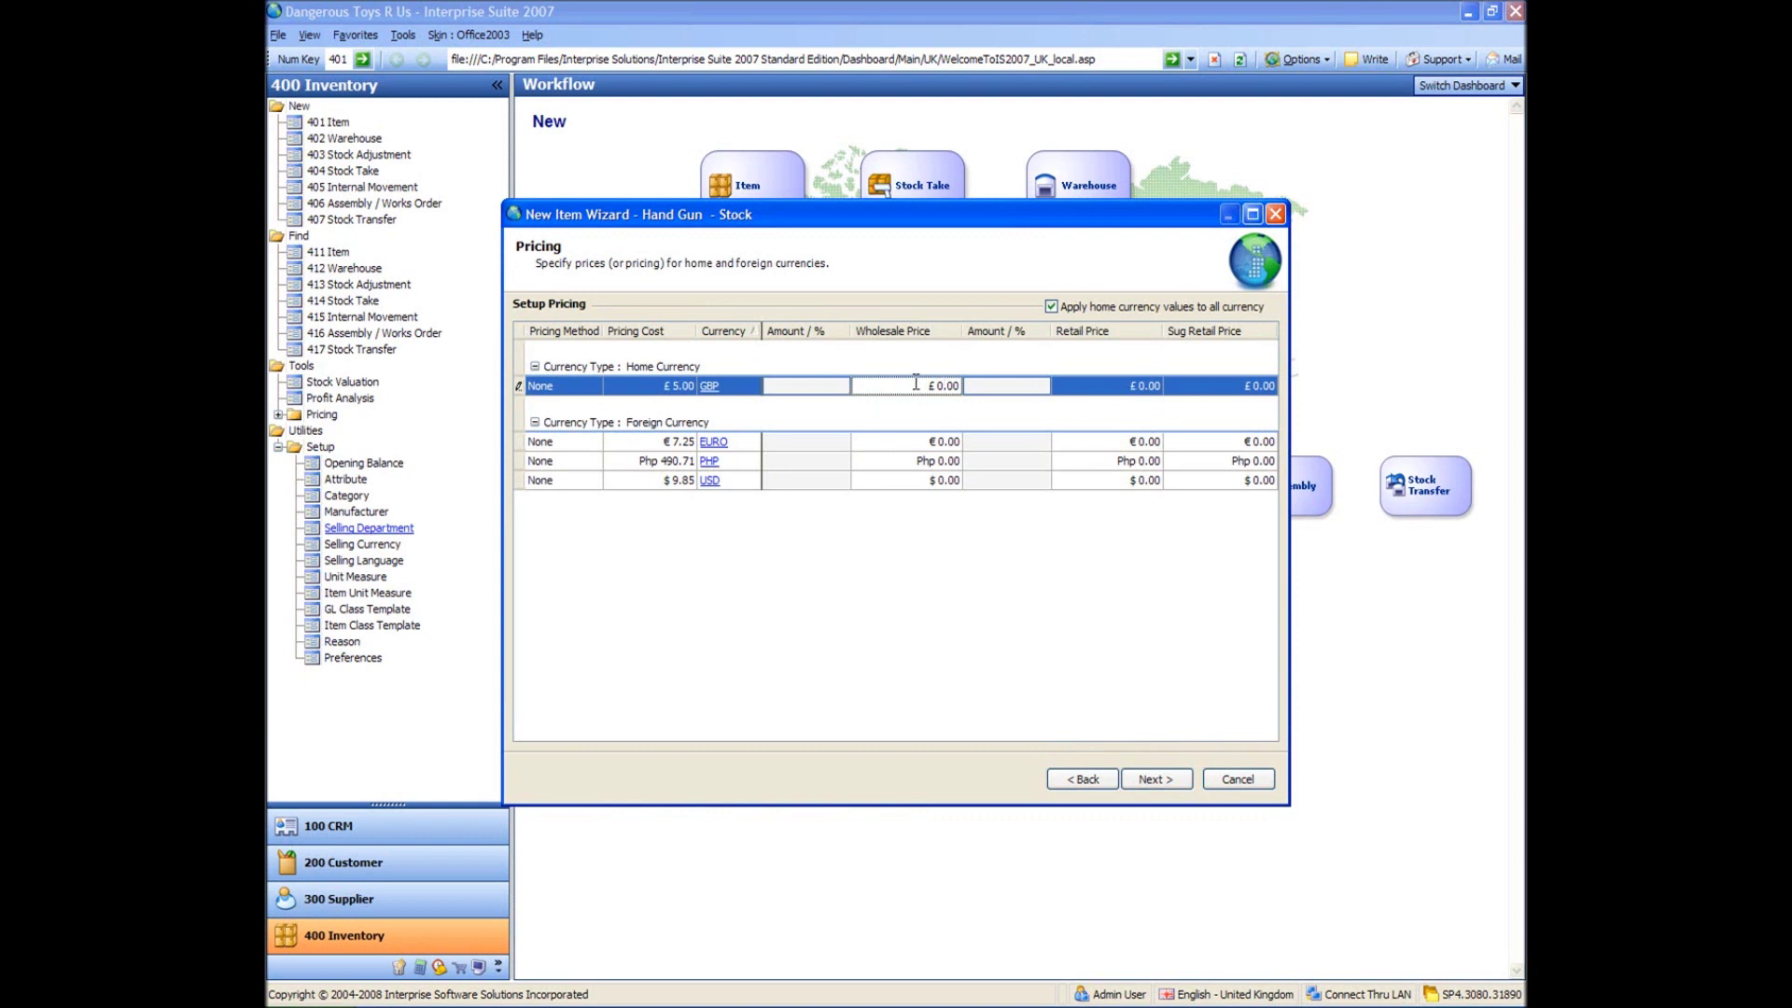
drag(922, 386, 1052, 408)
text(10)
key(Return)
text(20)
key(Return)
click(996, 545)
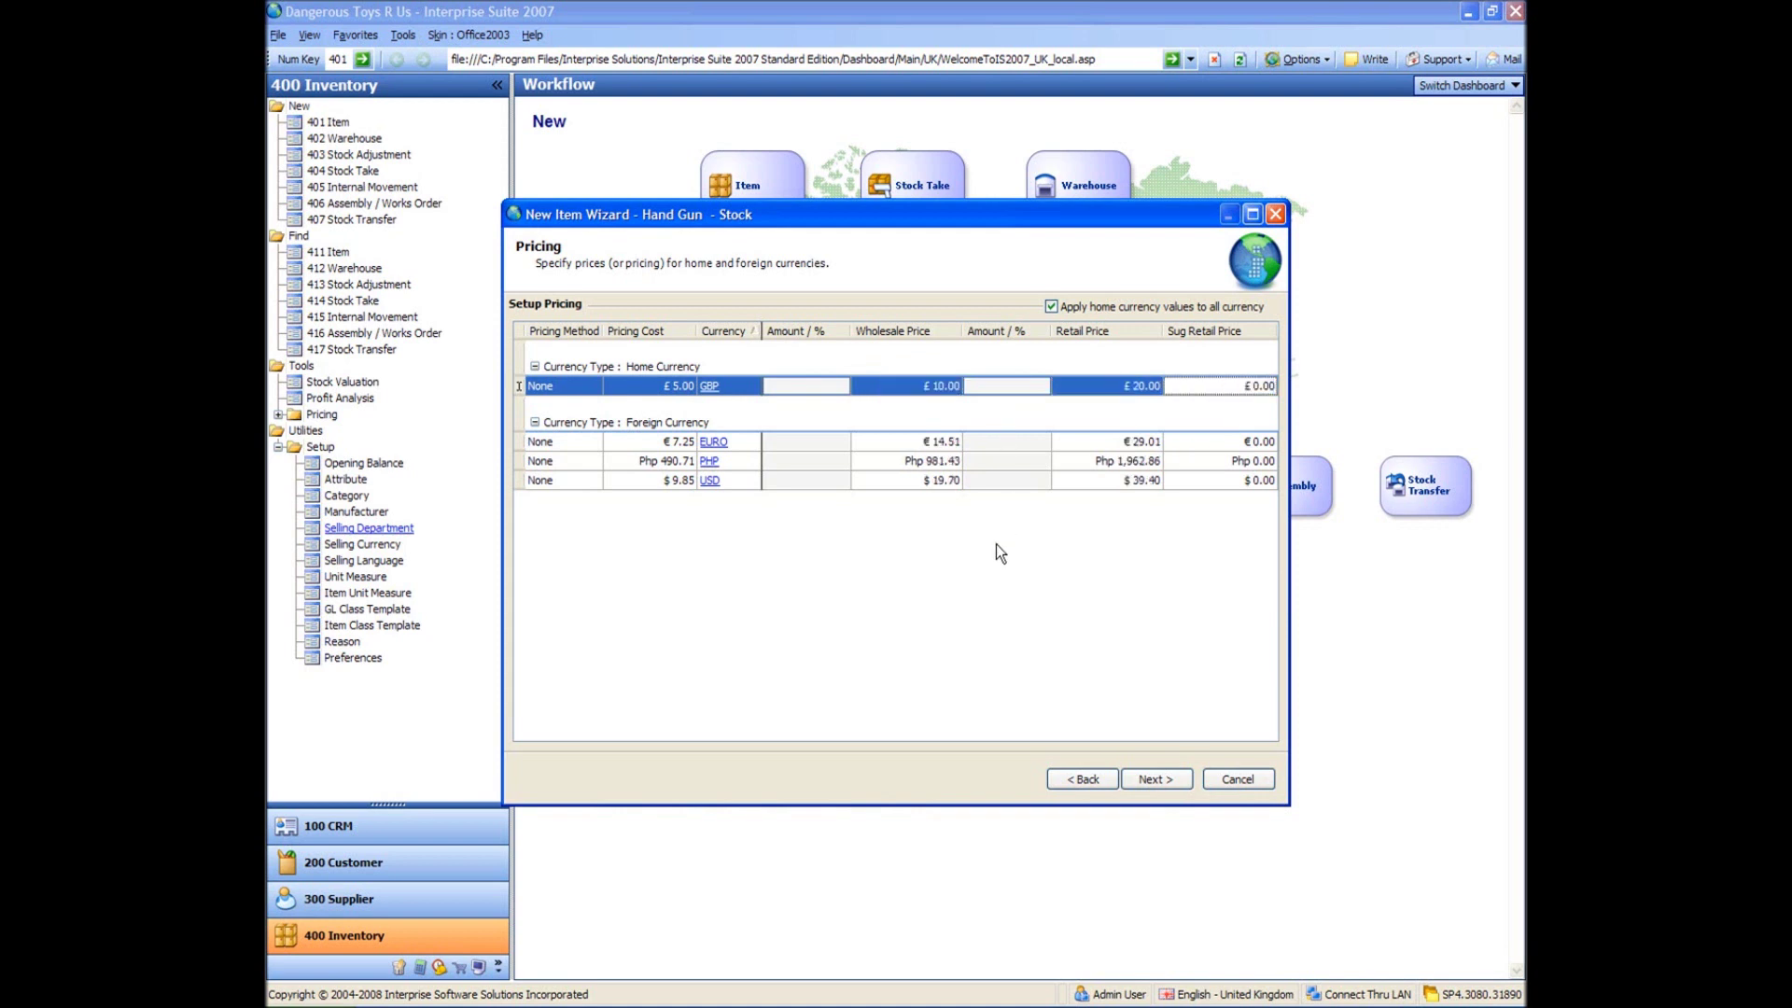
click(1156, 780)
click(1158, 781)
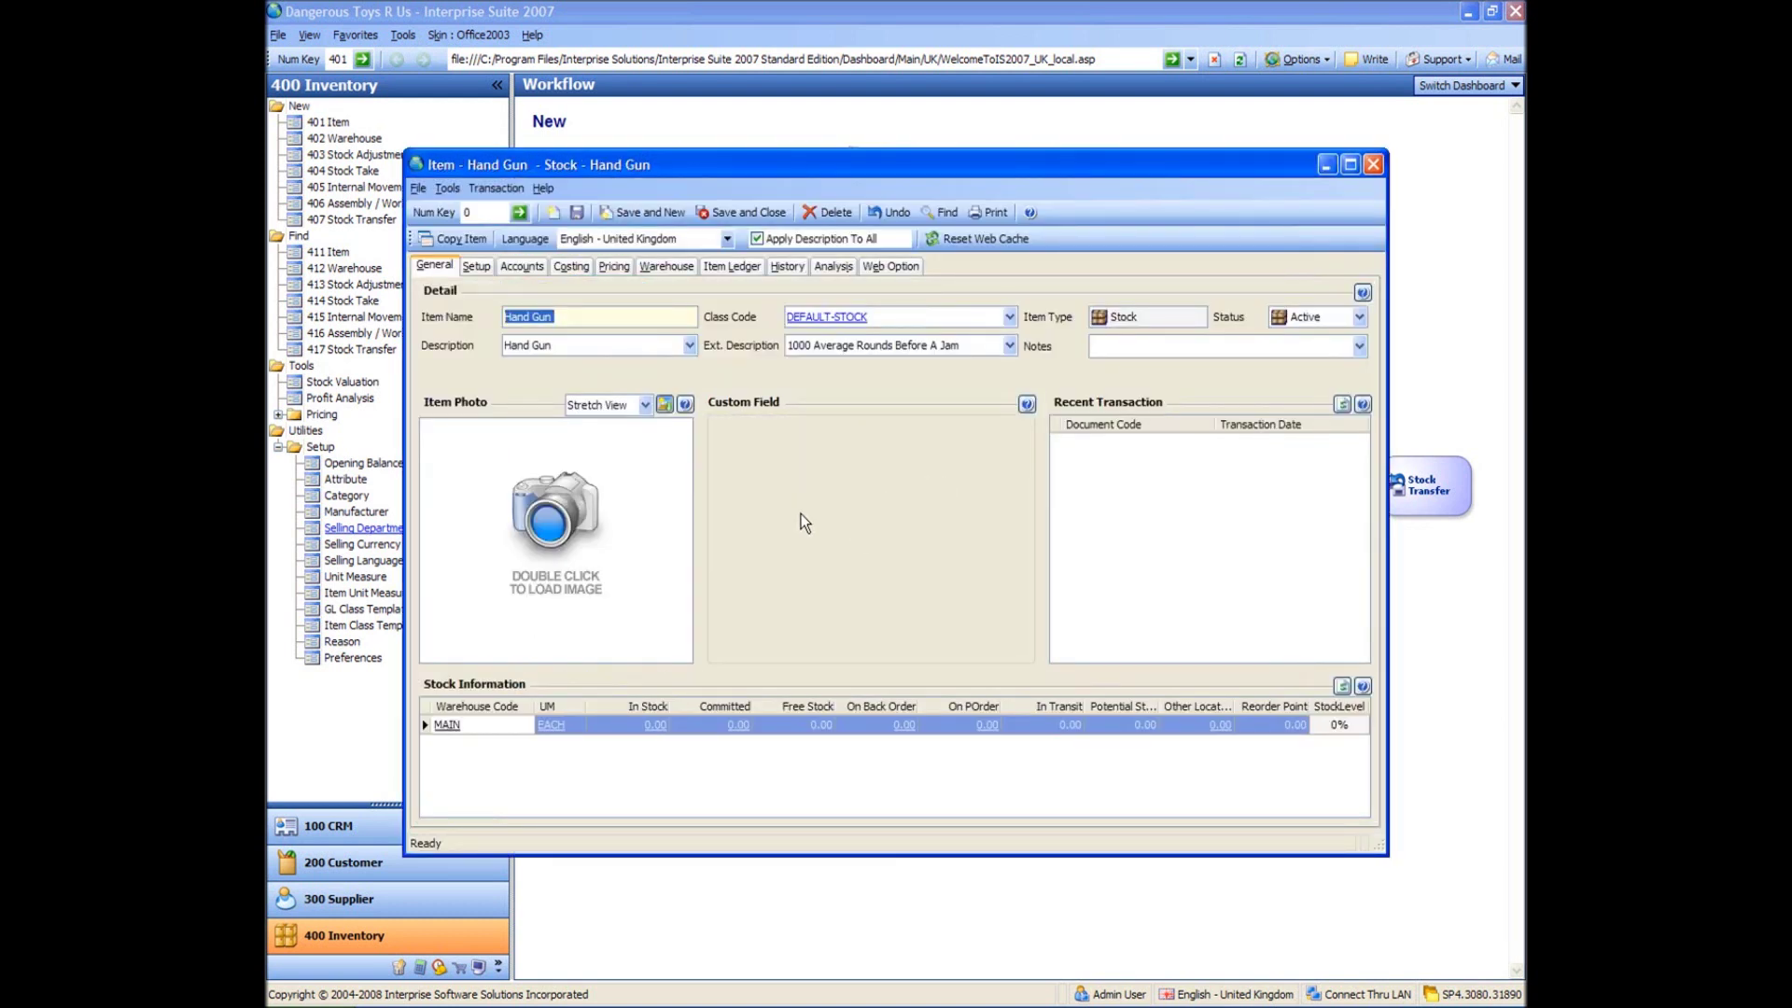
Enter 12345678 as the commodity in the Hand Gun item's setup details
click(478, 266)
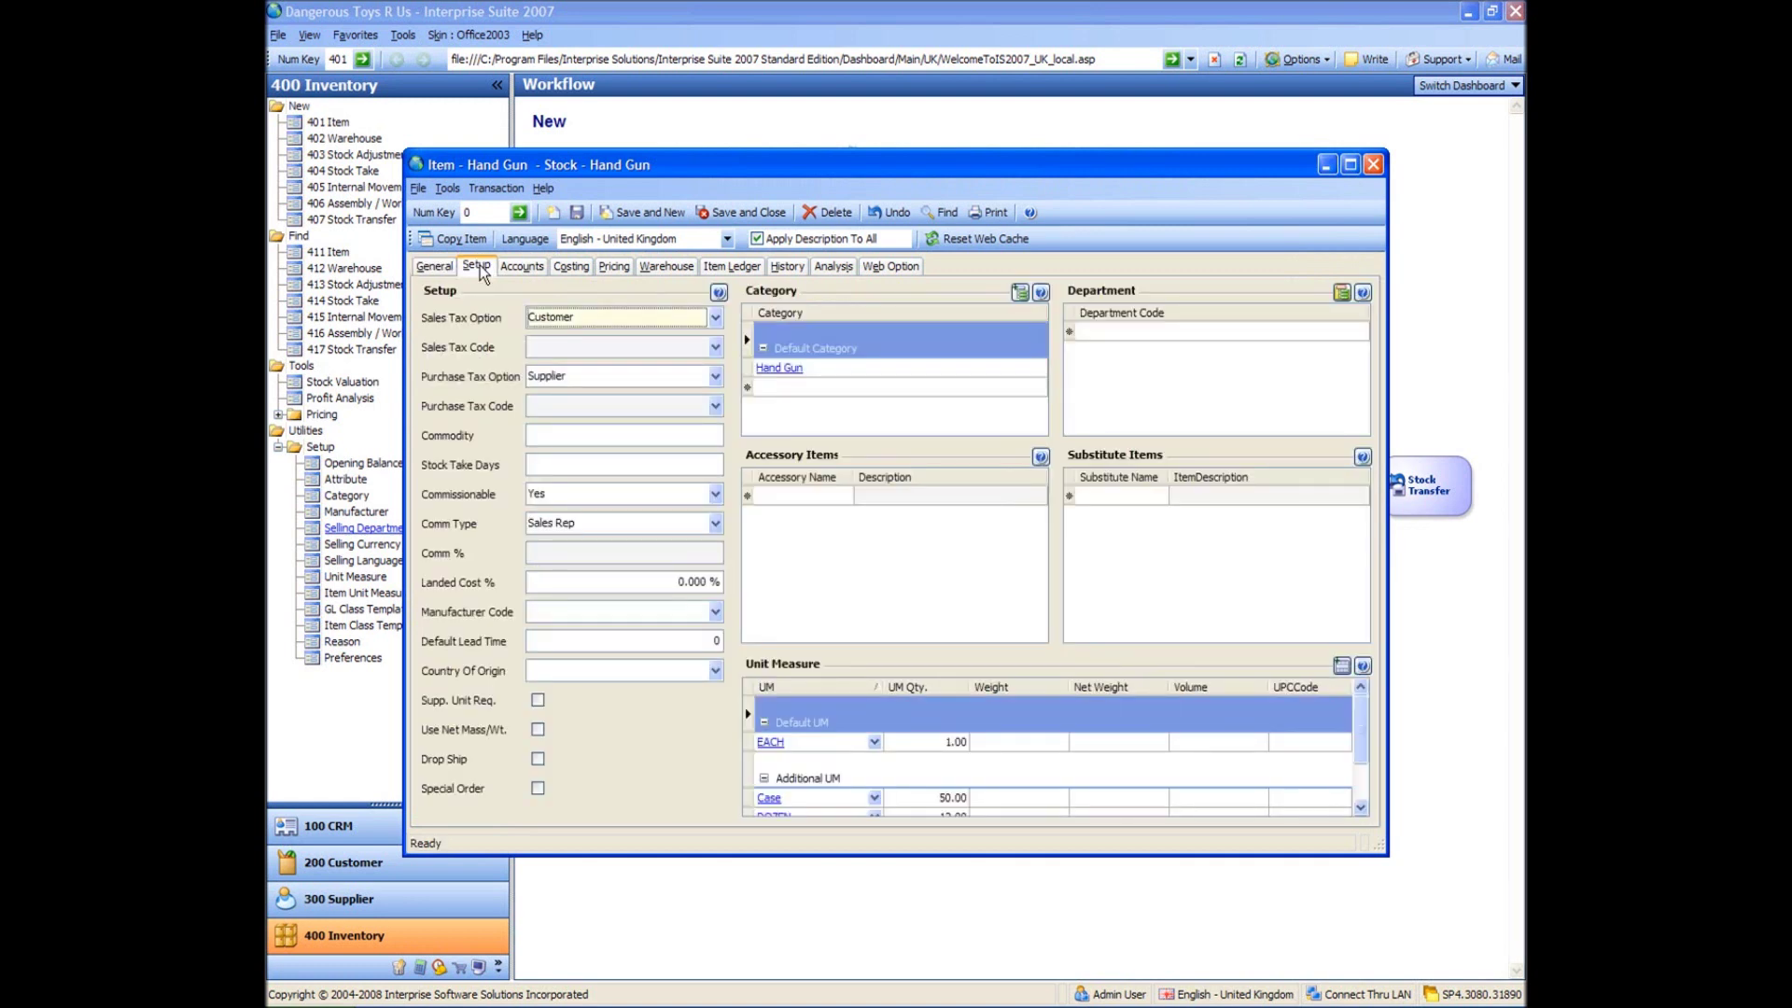
click(619, 434)
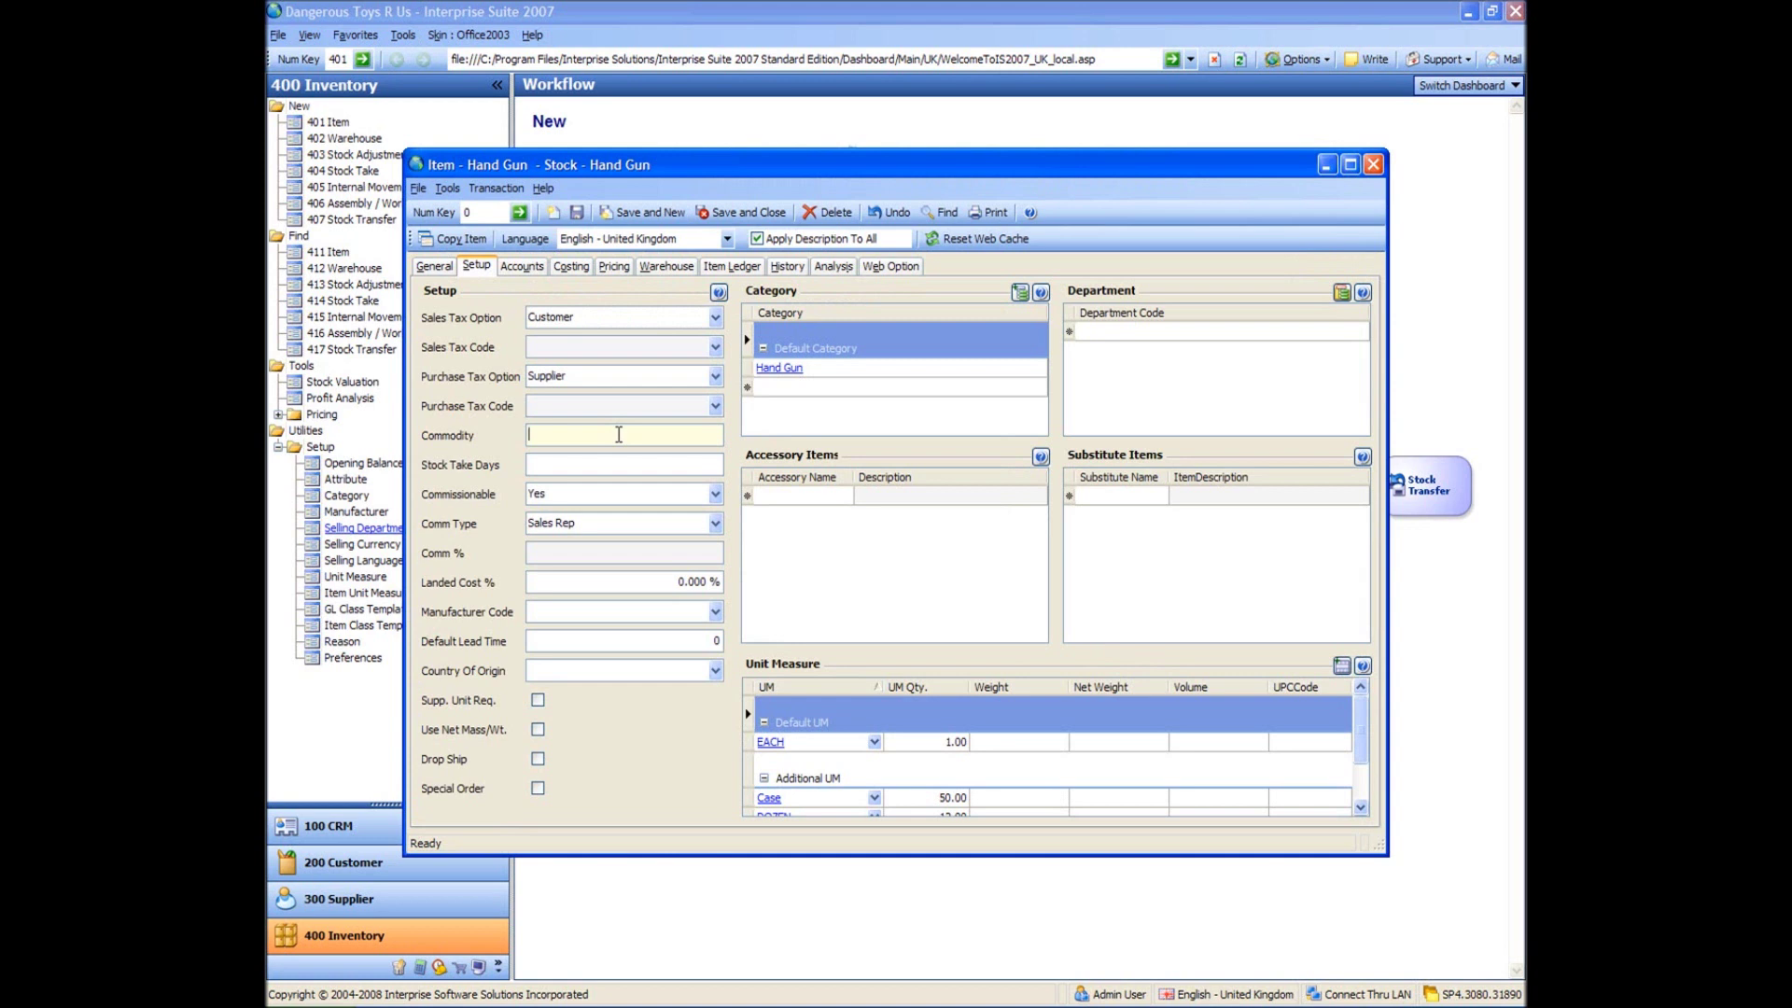
text(12345678)
Set the unit weights to 1 for EACH, 50 for Case and 12 for DOZEN
click(1021, 743)
text(1)
key(Tab)
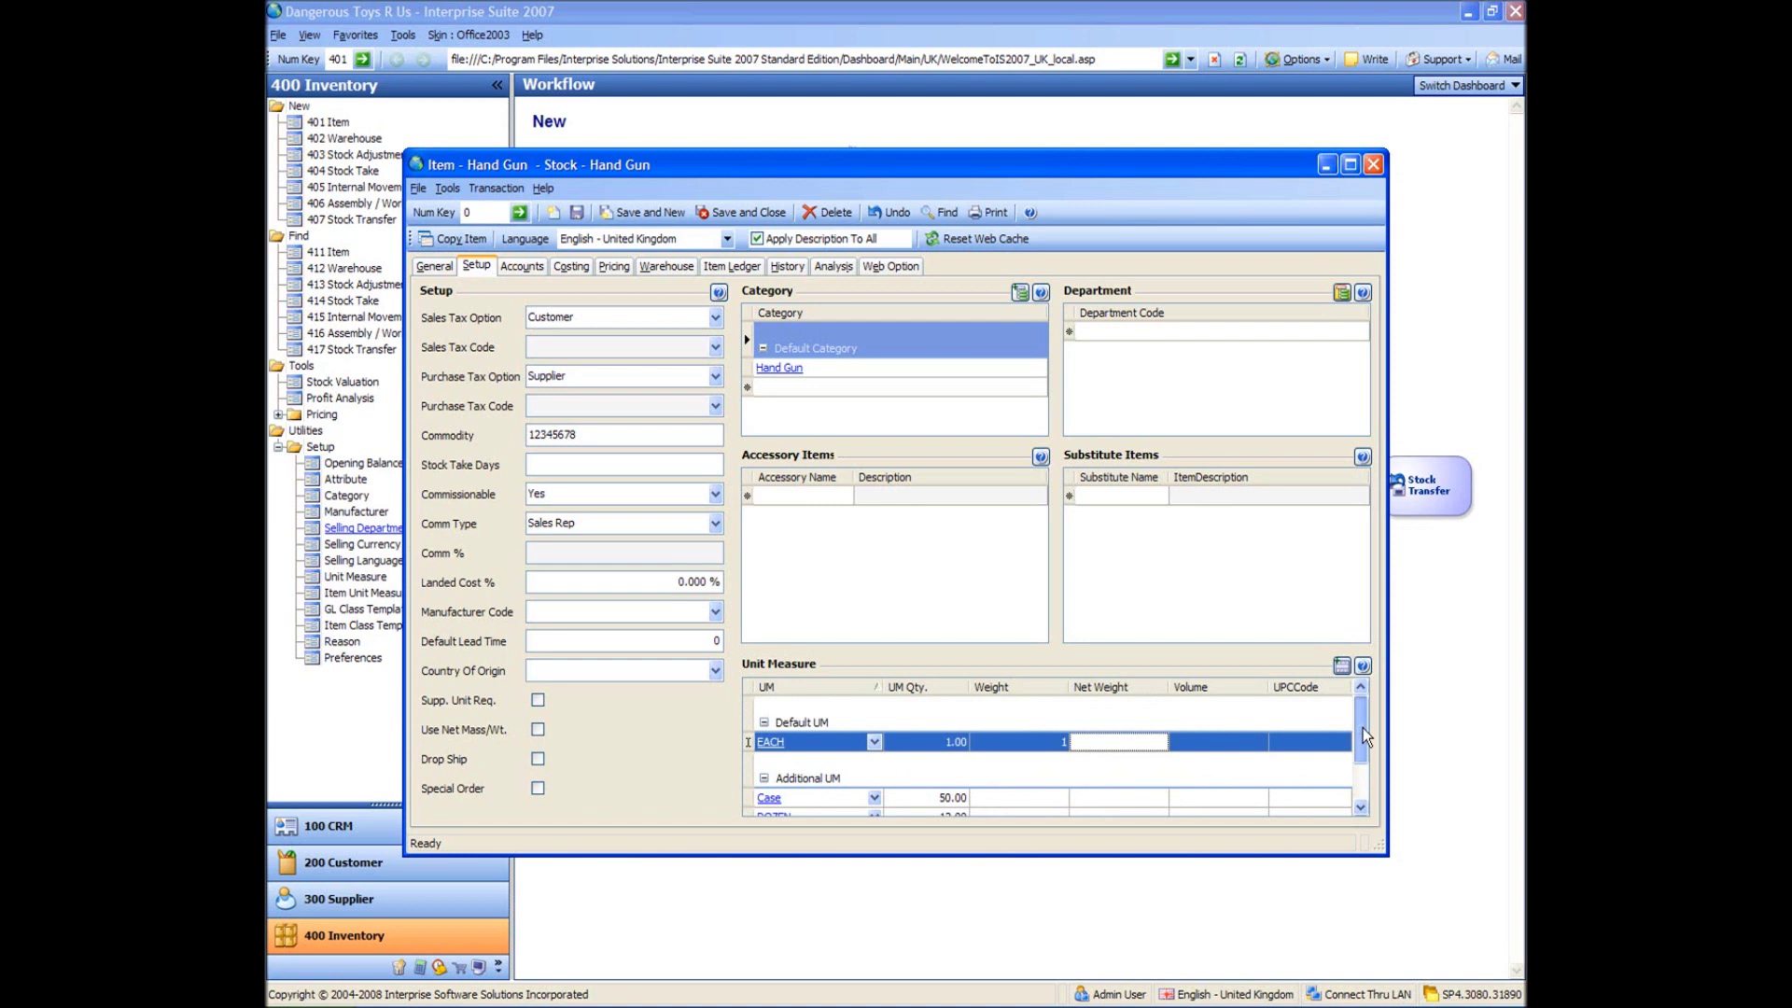
drag(1363, 735, 1363, 751)
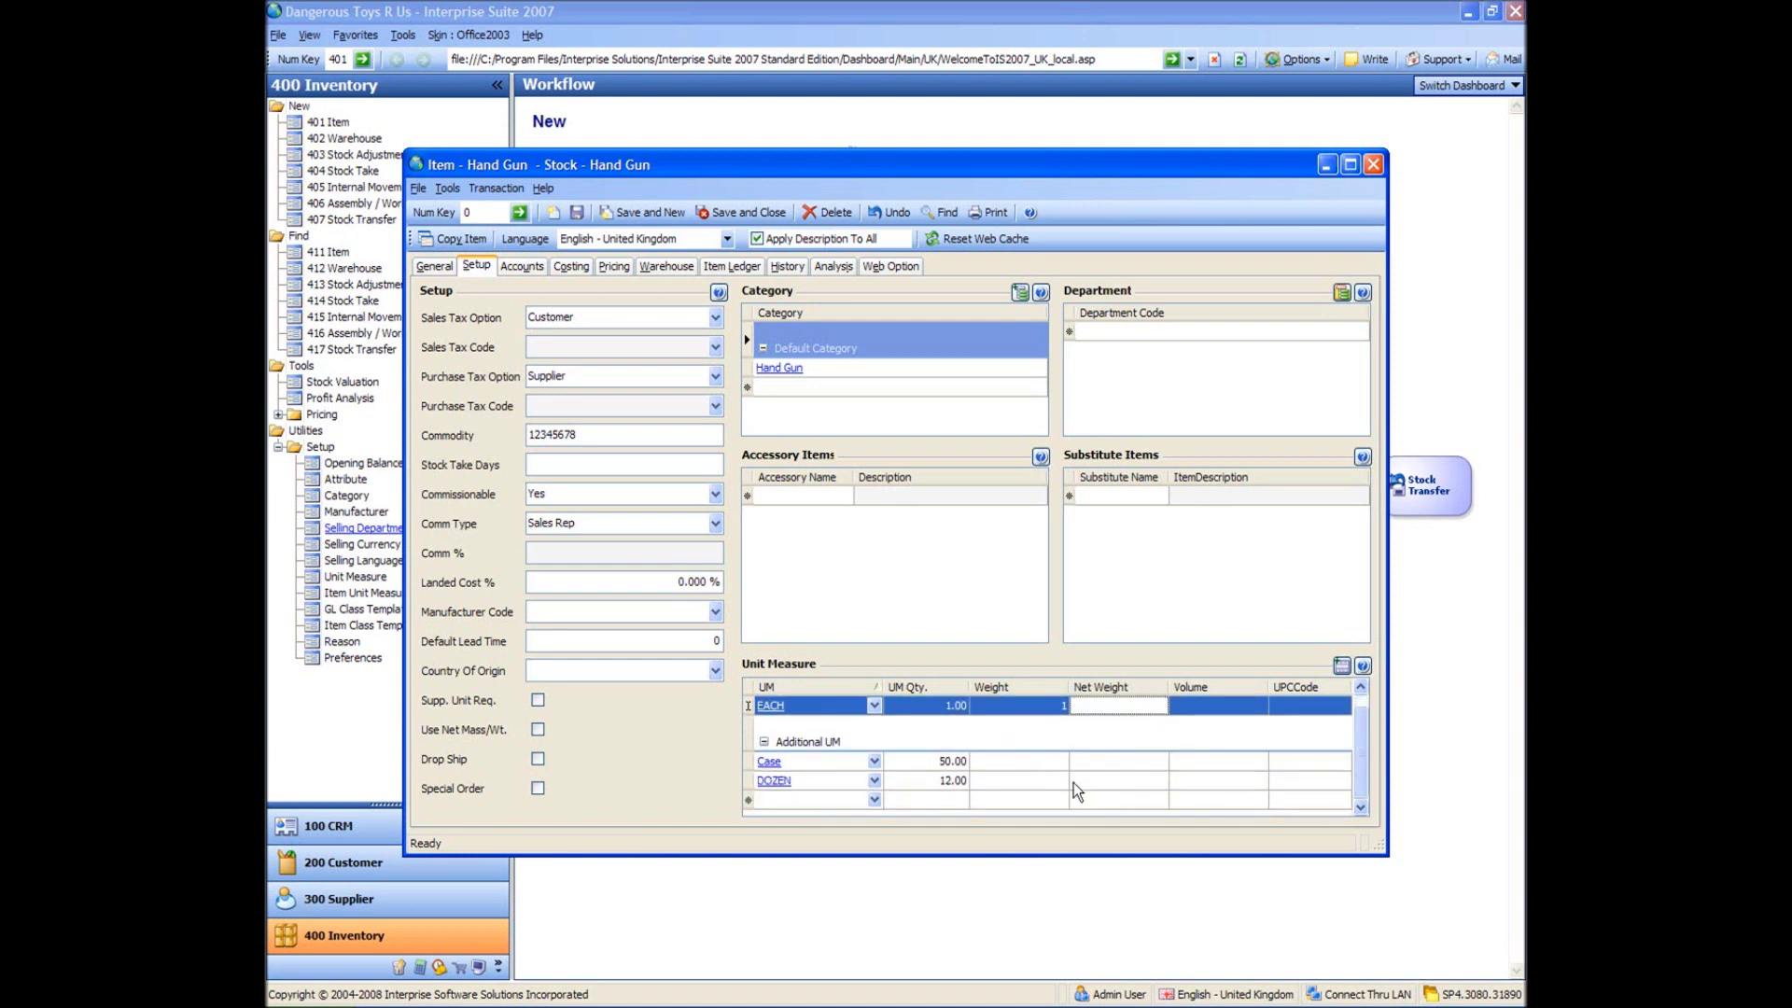
click(1035, 763)
text(50)
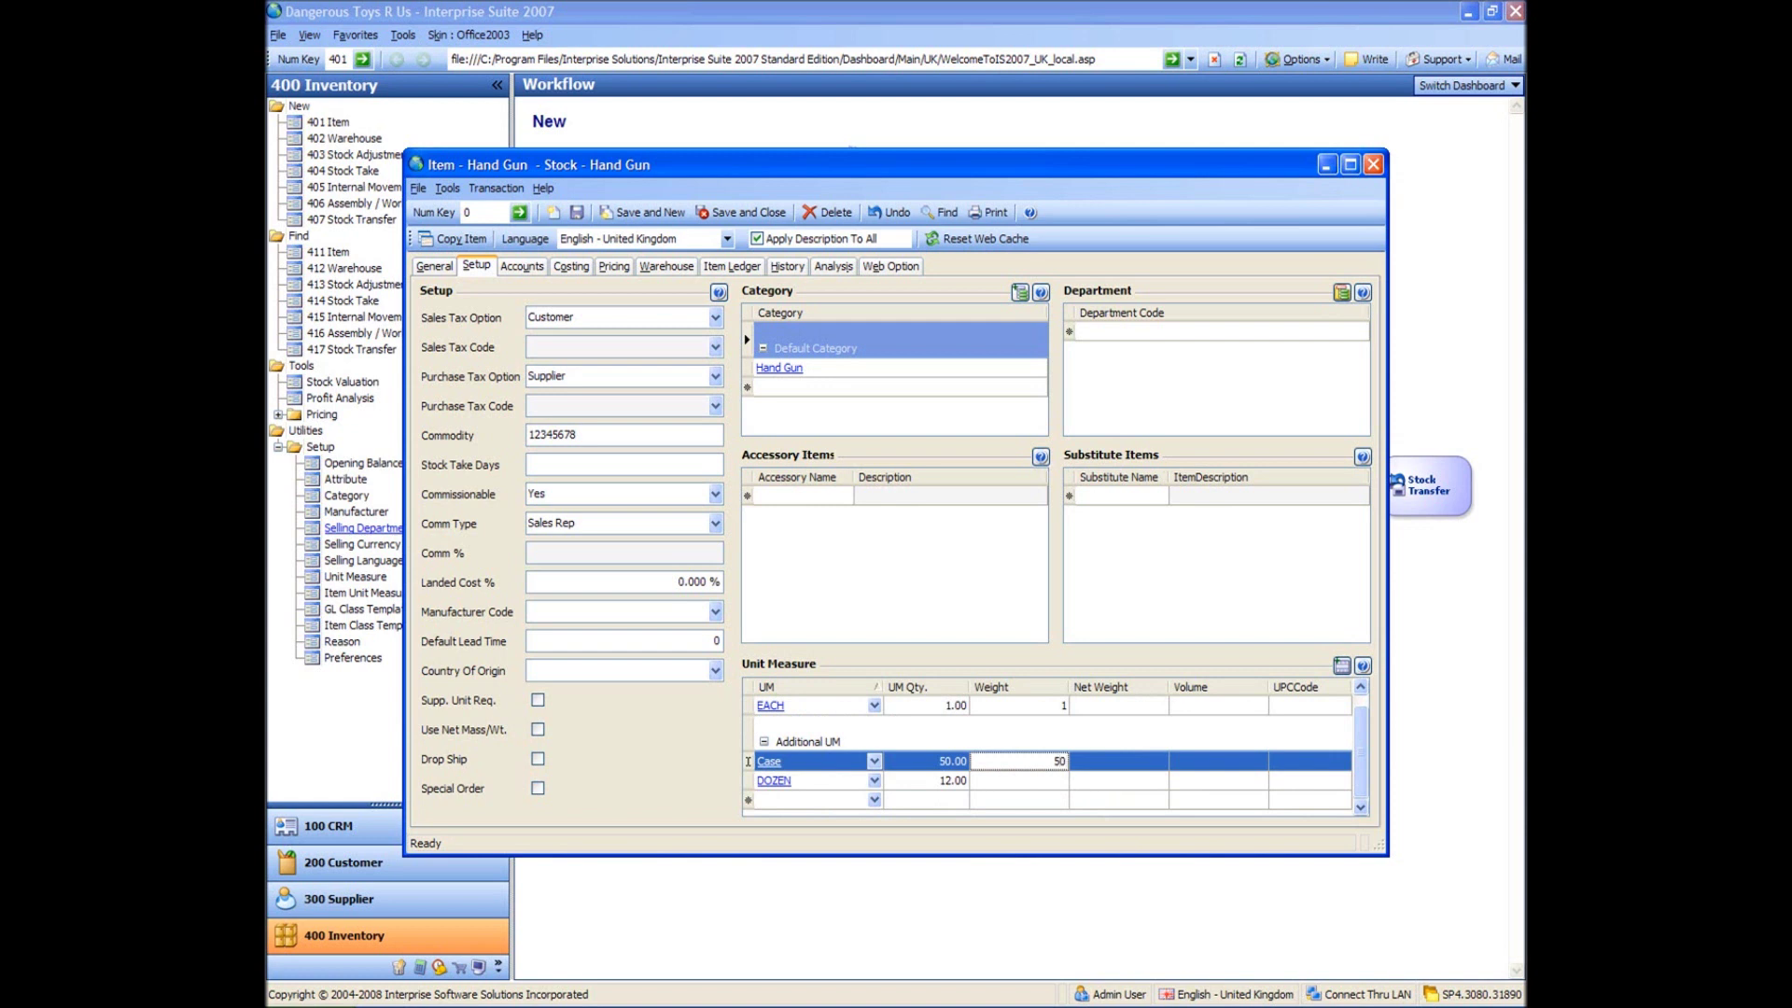
key(Down)
text(12)
click(1035, 764)
drag(1363, 777, 1364, 717)
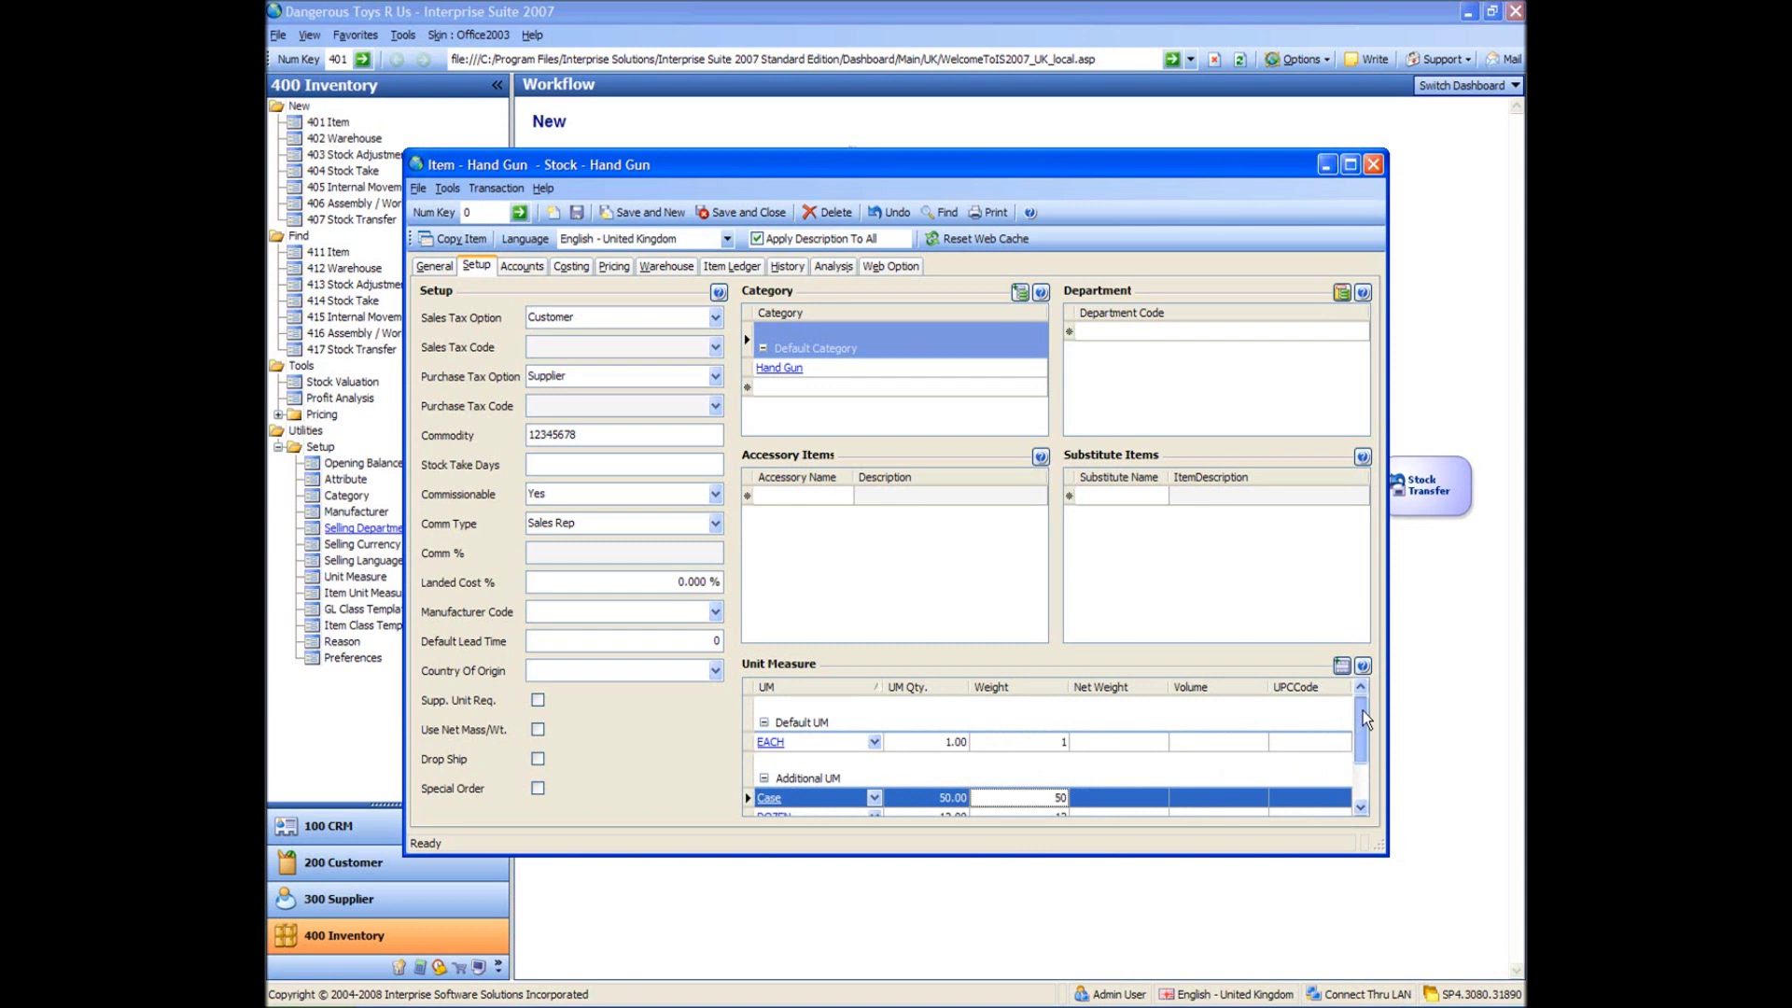
Load Belt Gun.jpg from the Support Workshop Dangerous Toy Company Logos & Images folder as the Hand Gun photo, and save and close the item
click(434, 266)
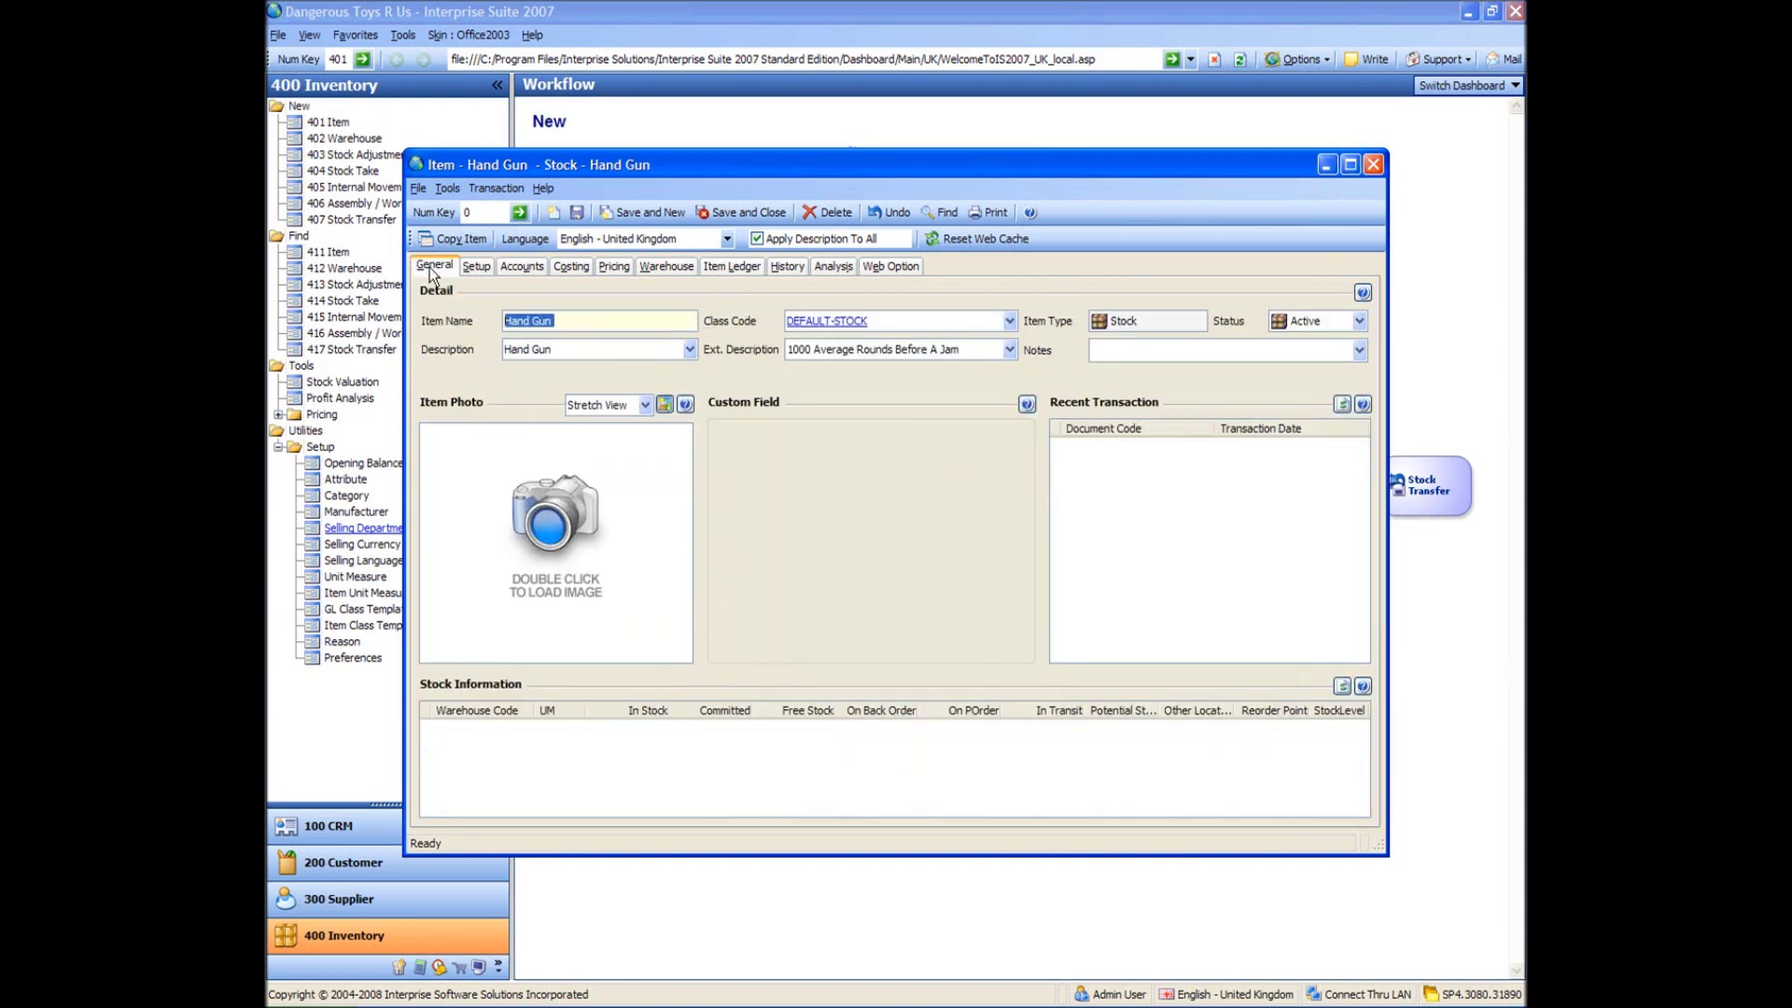
double_click(546, 526)
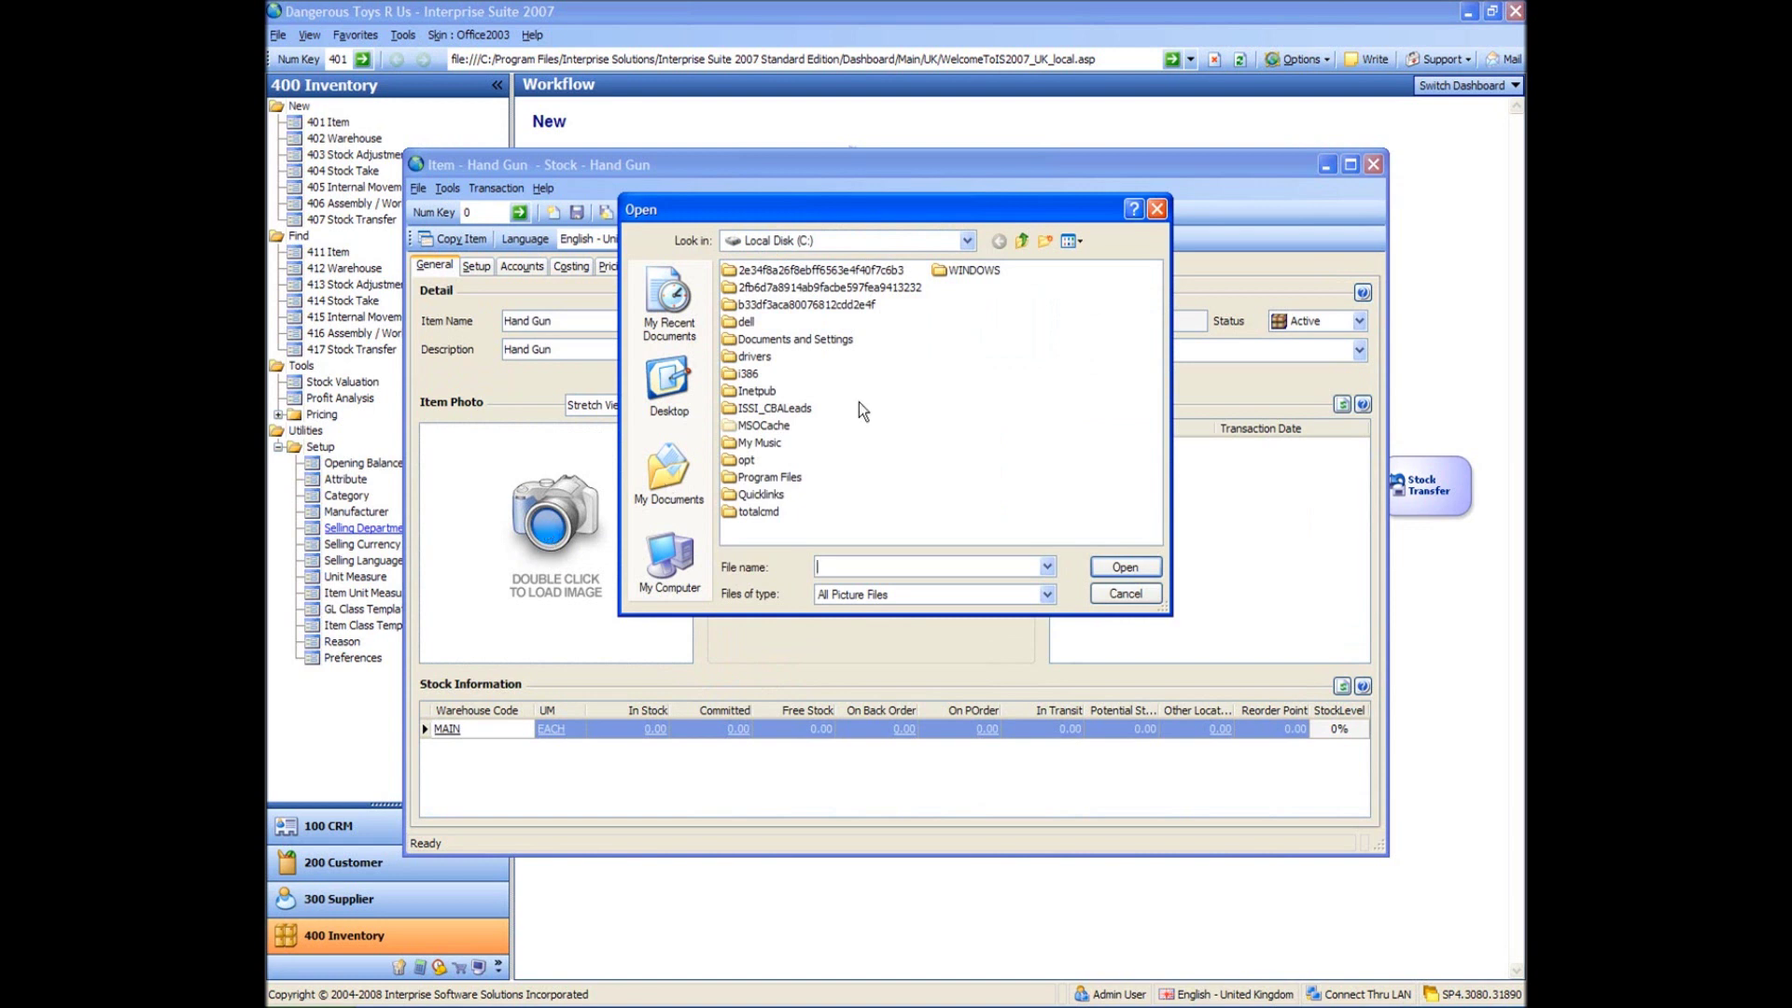
click(679, 383)
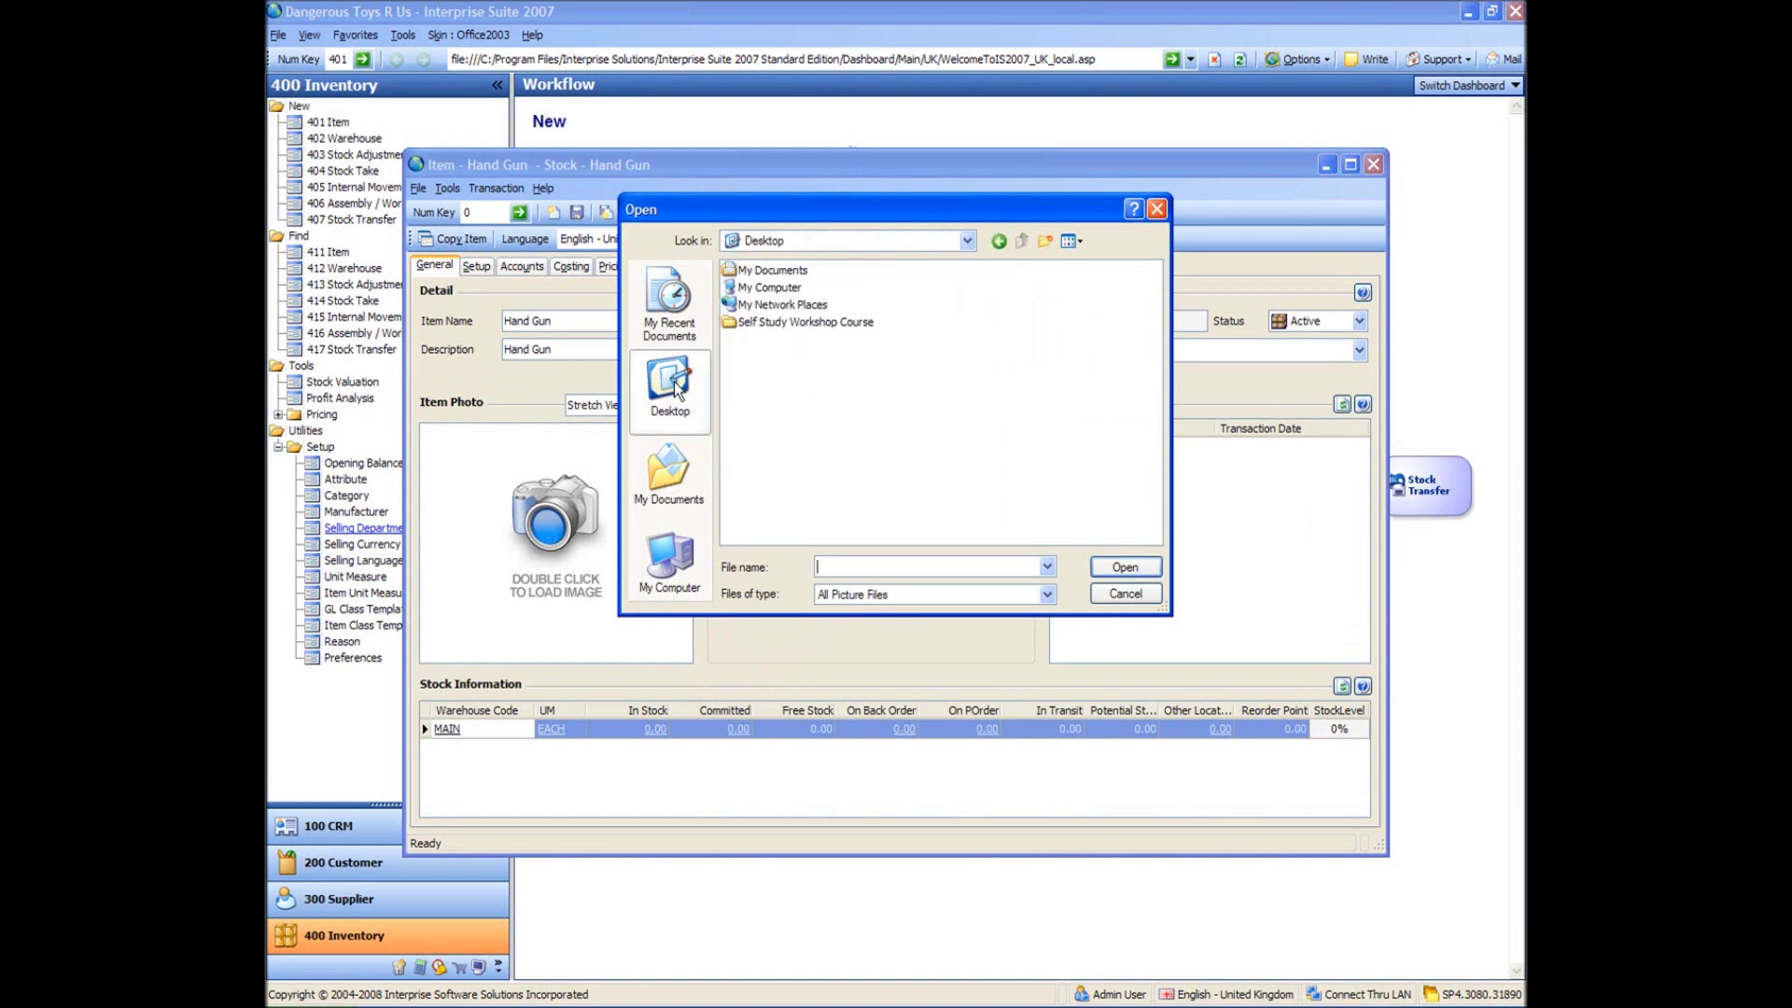
click(777, 323)
double_click(776, 321)
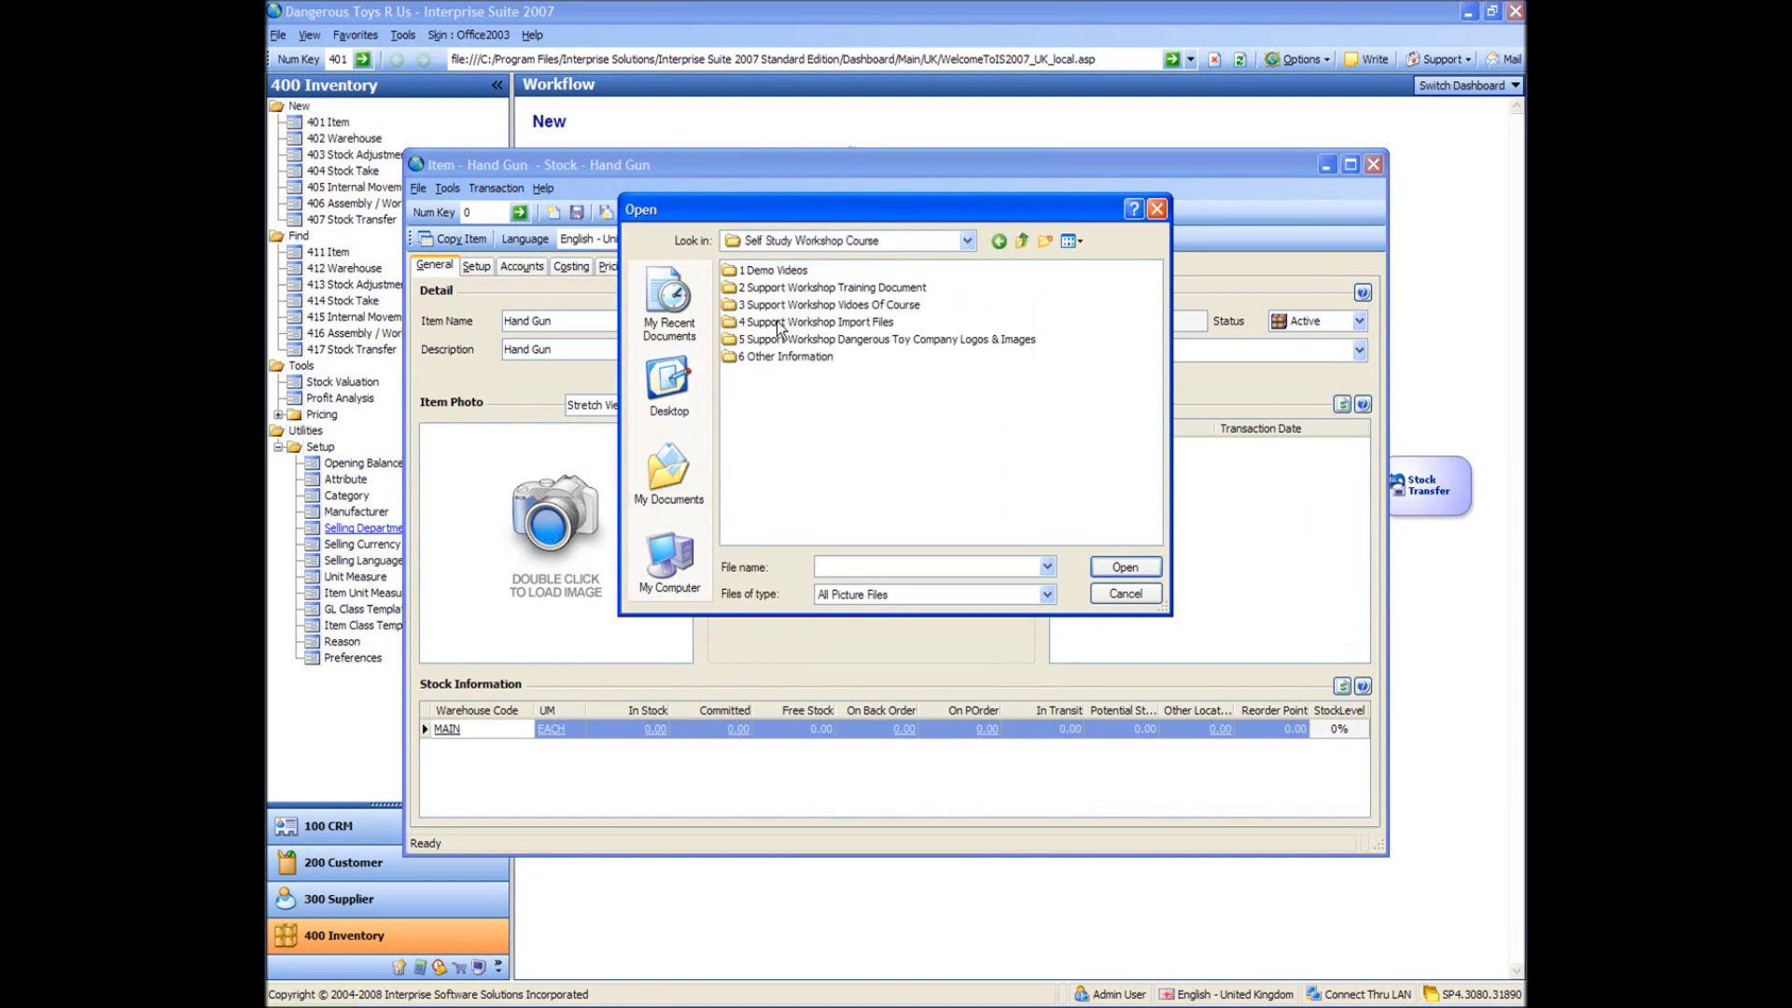
double_click(792, 341)
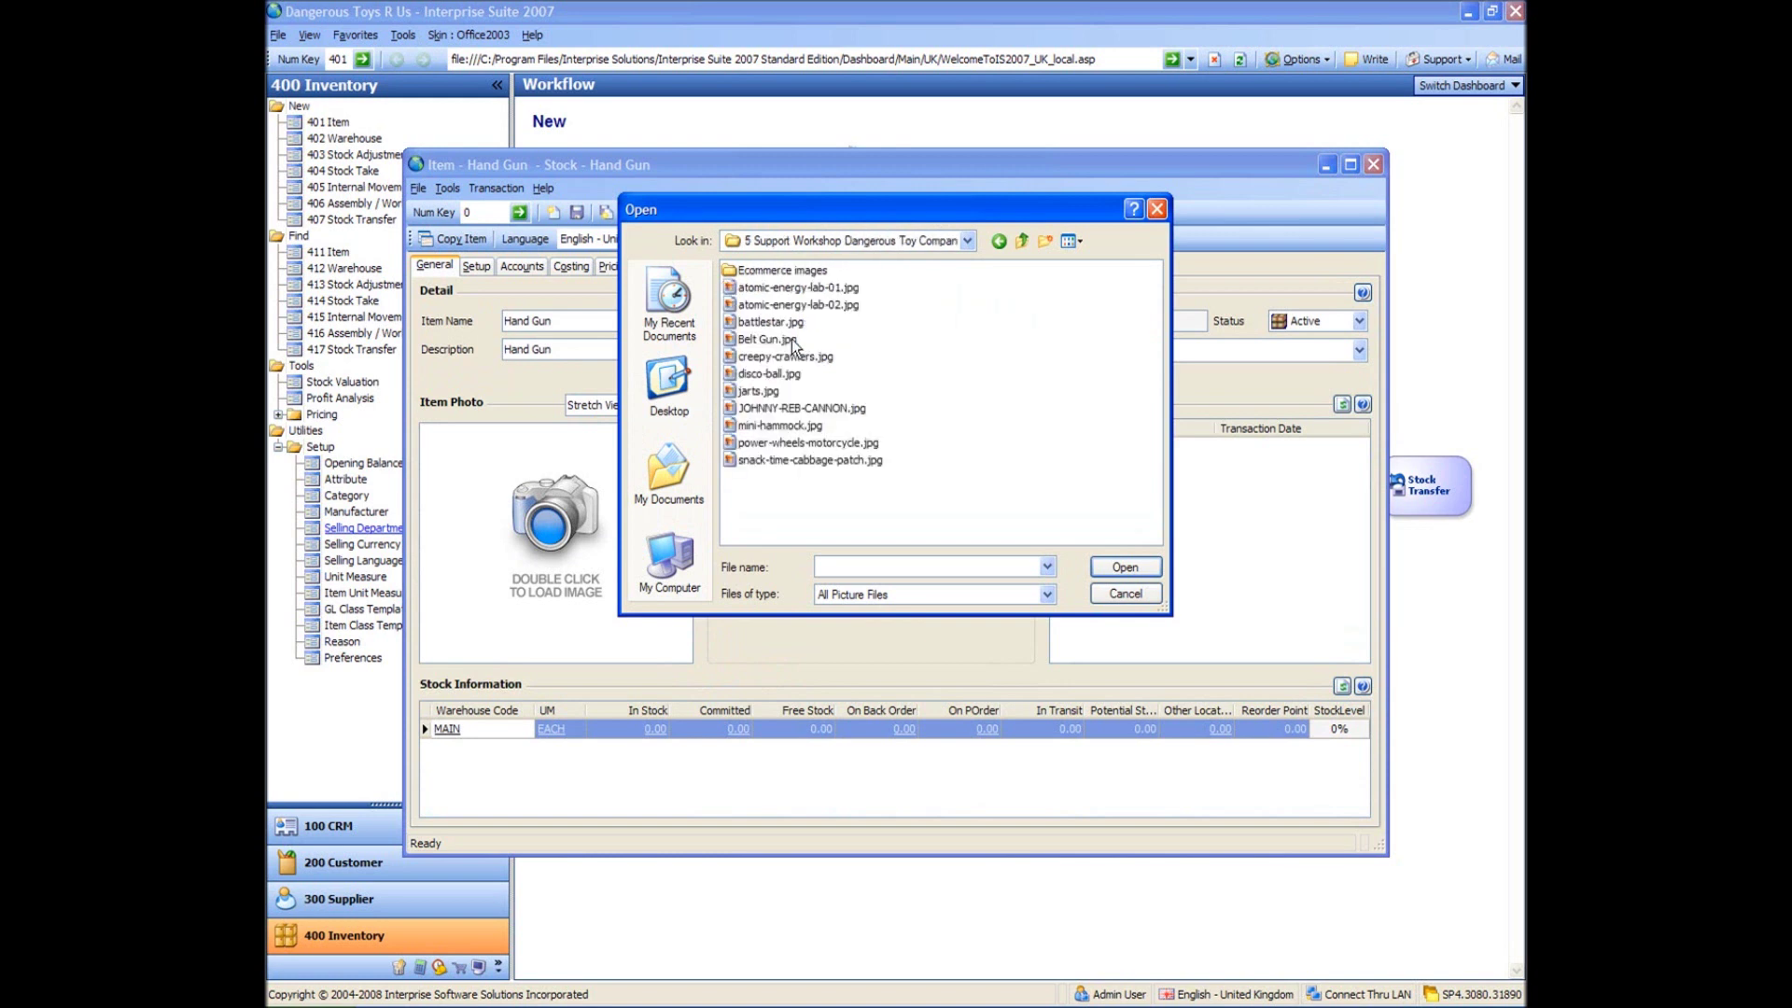
click(767, 340)
double_click(768, 340)
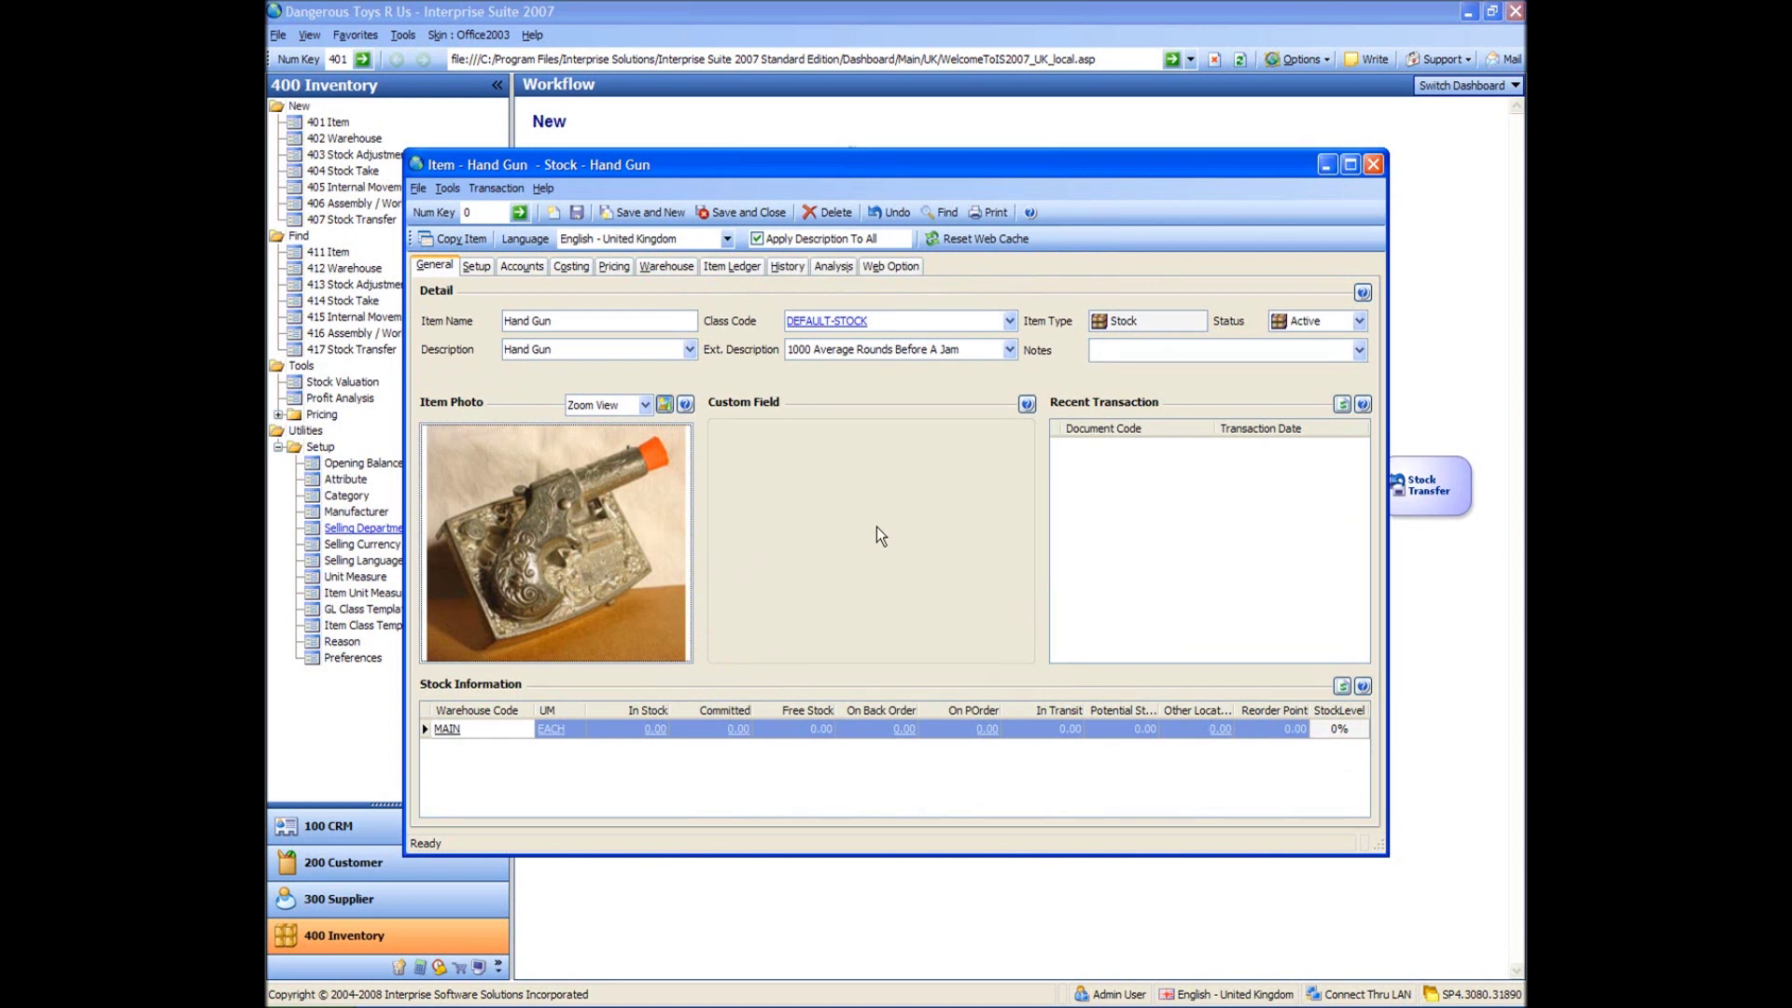
click(477, 267)
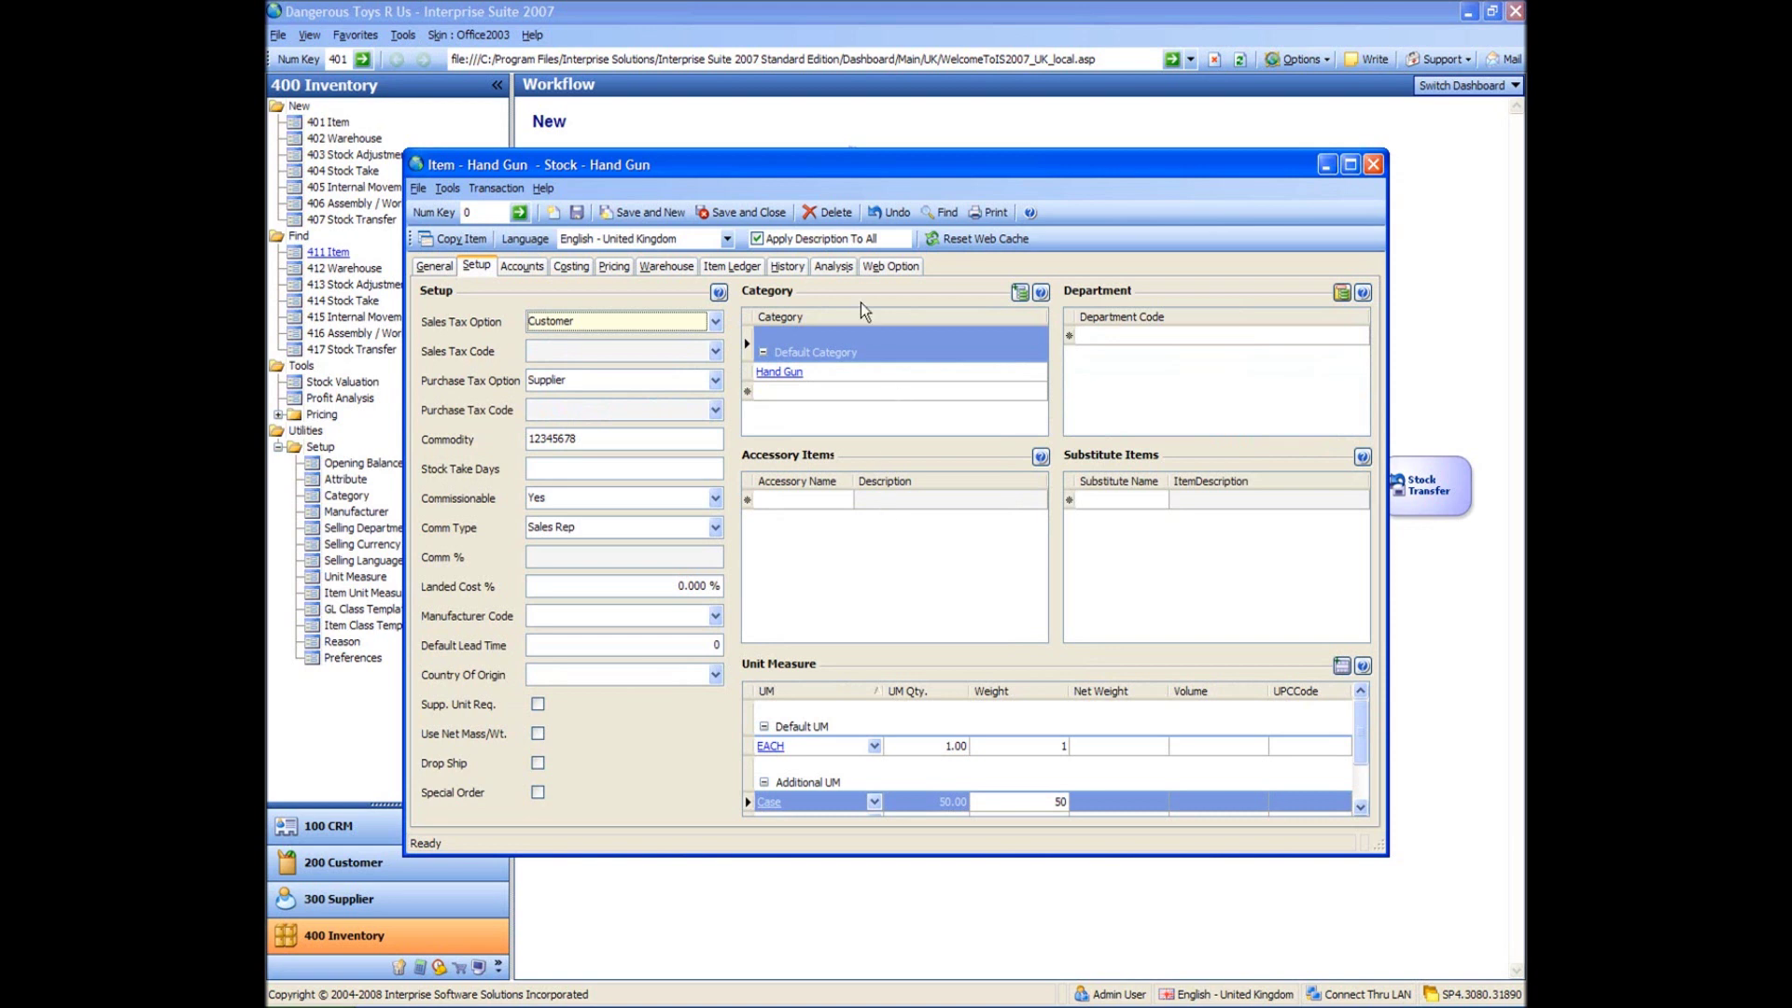
click(725, 220)
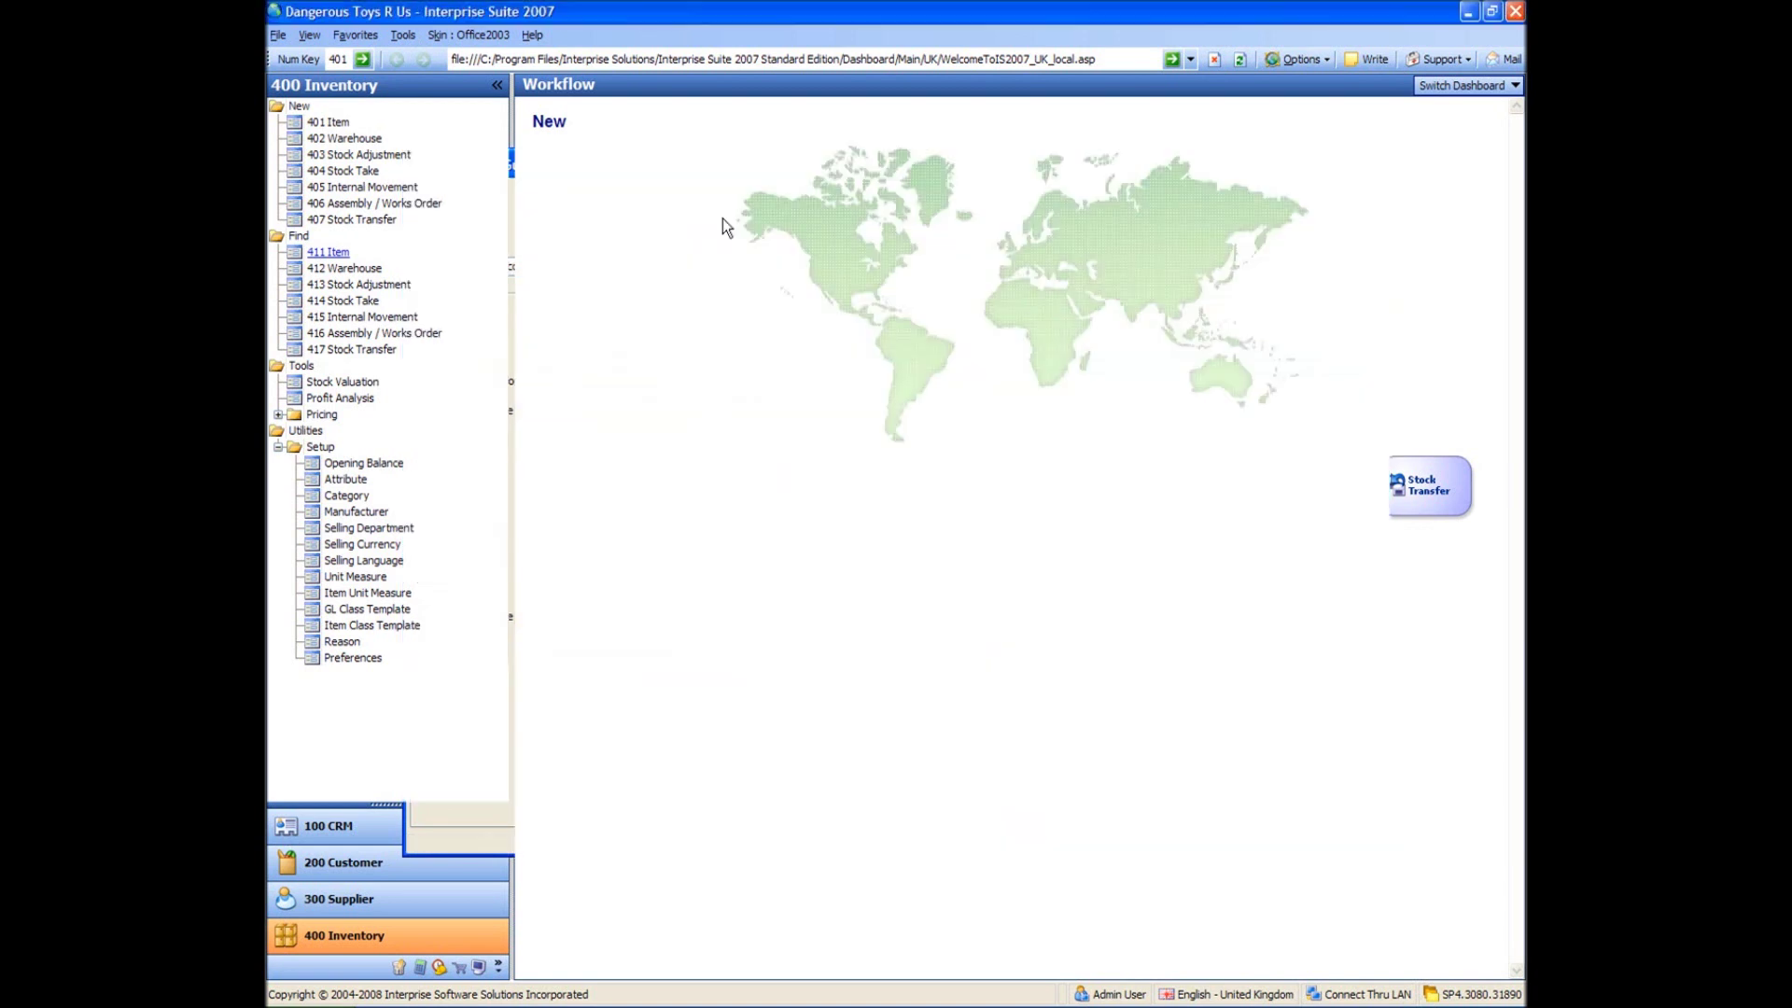
Start a new stock item with the name and description Bullets, and continue to its unit measures and category
click(334, 120)
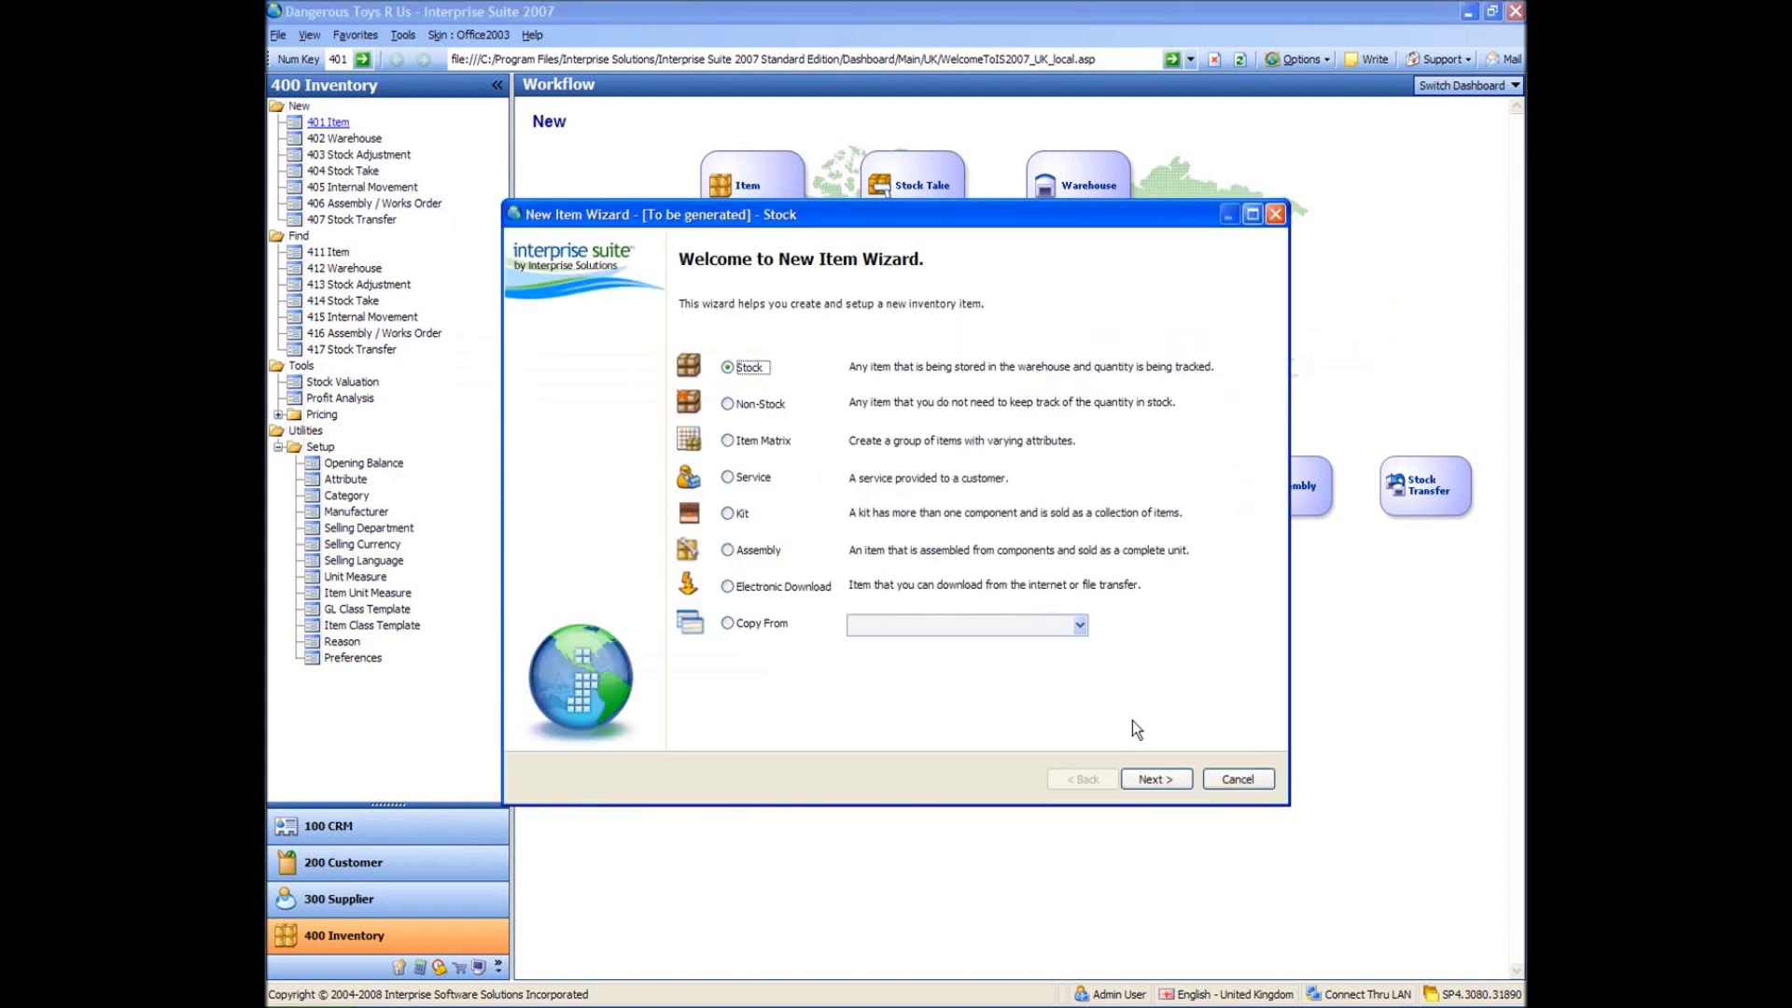
click(1154, 779)
text(B)
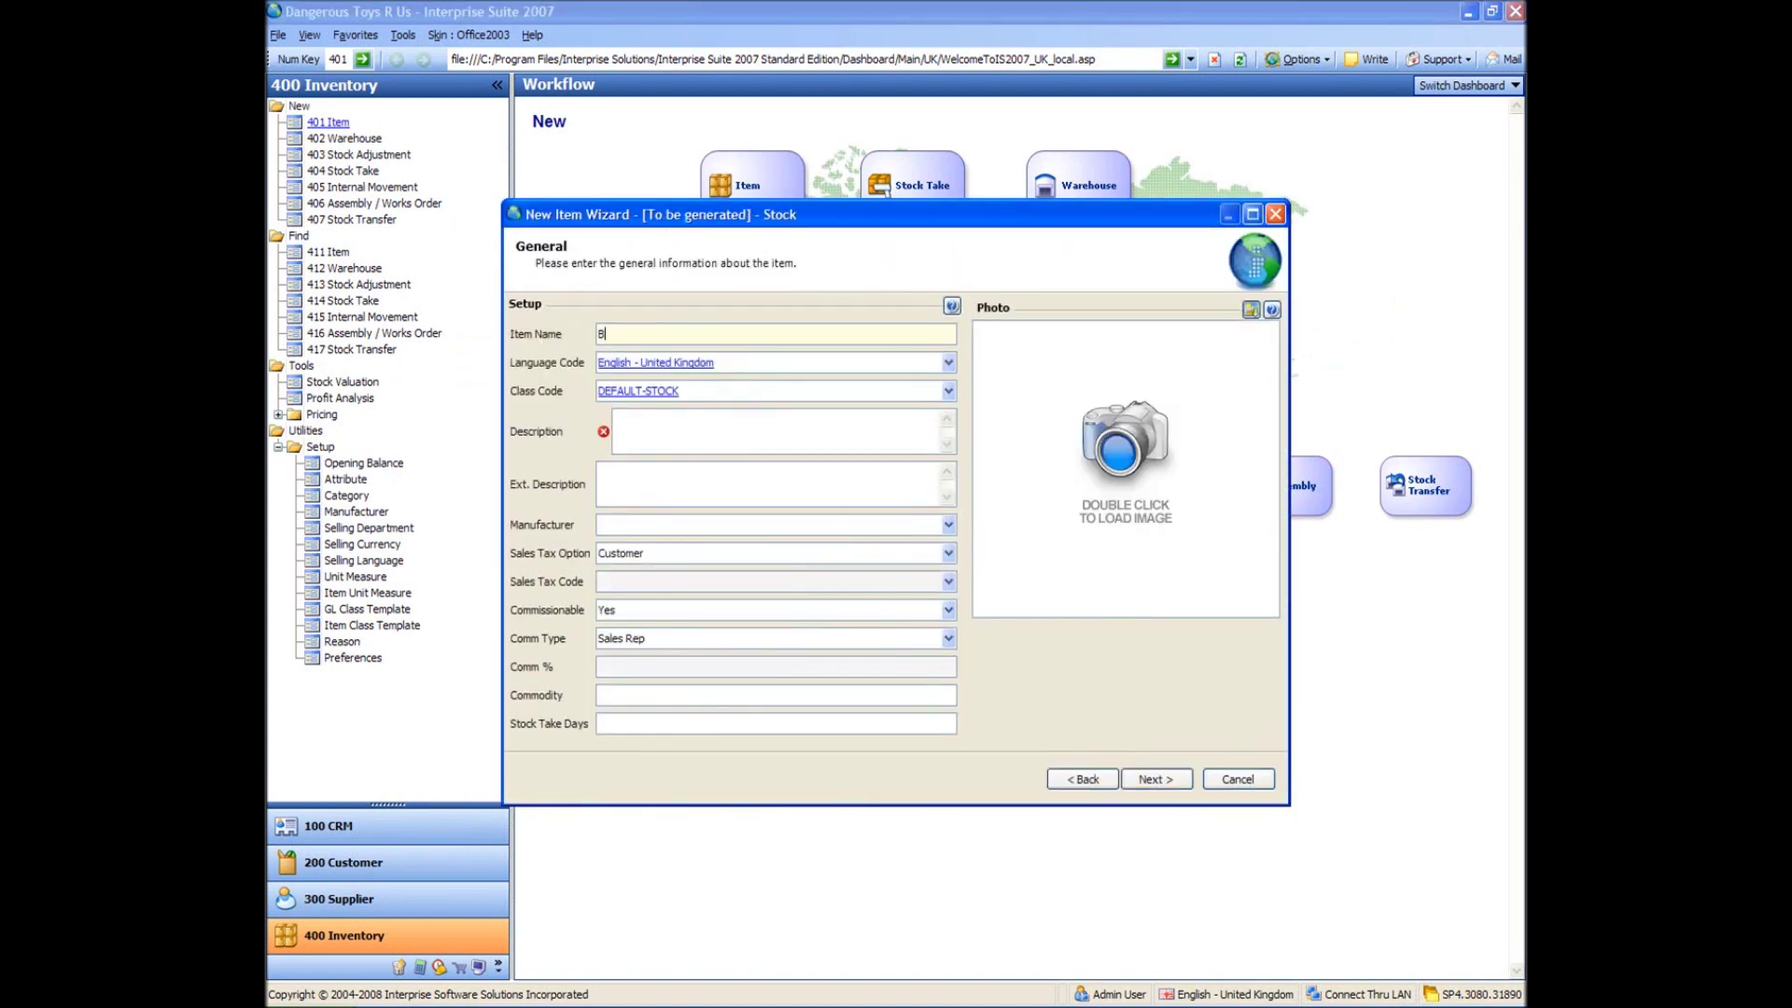
text(ullets)
key(Tab)
key(Tab)
text(Bu)
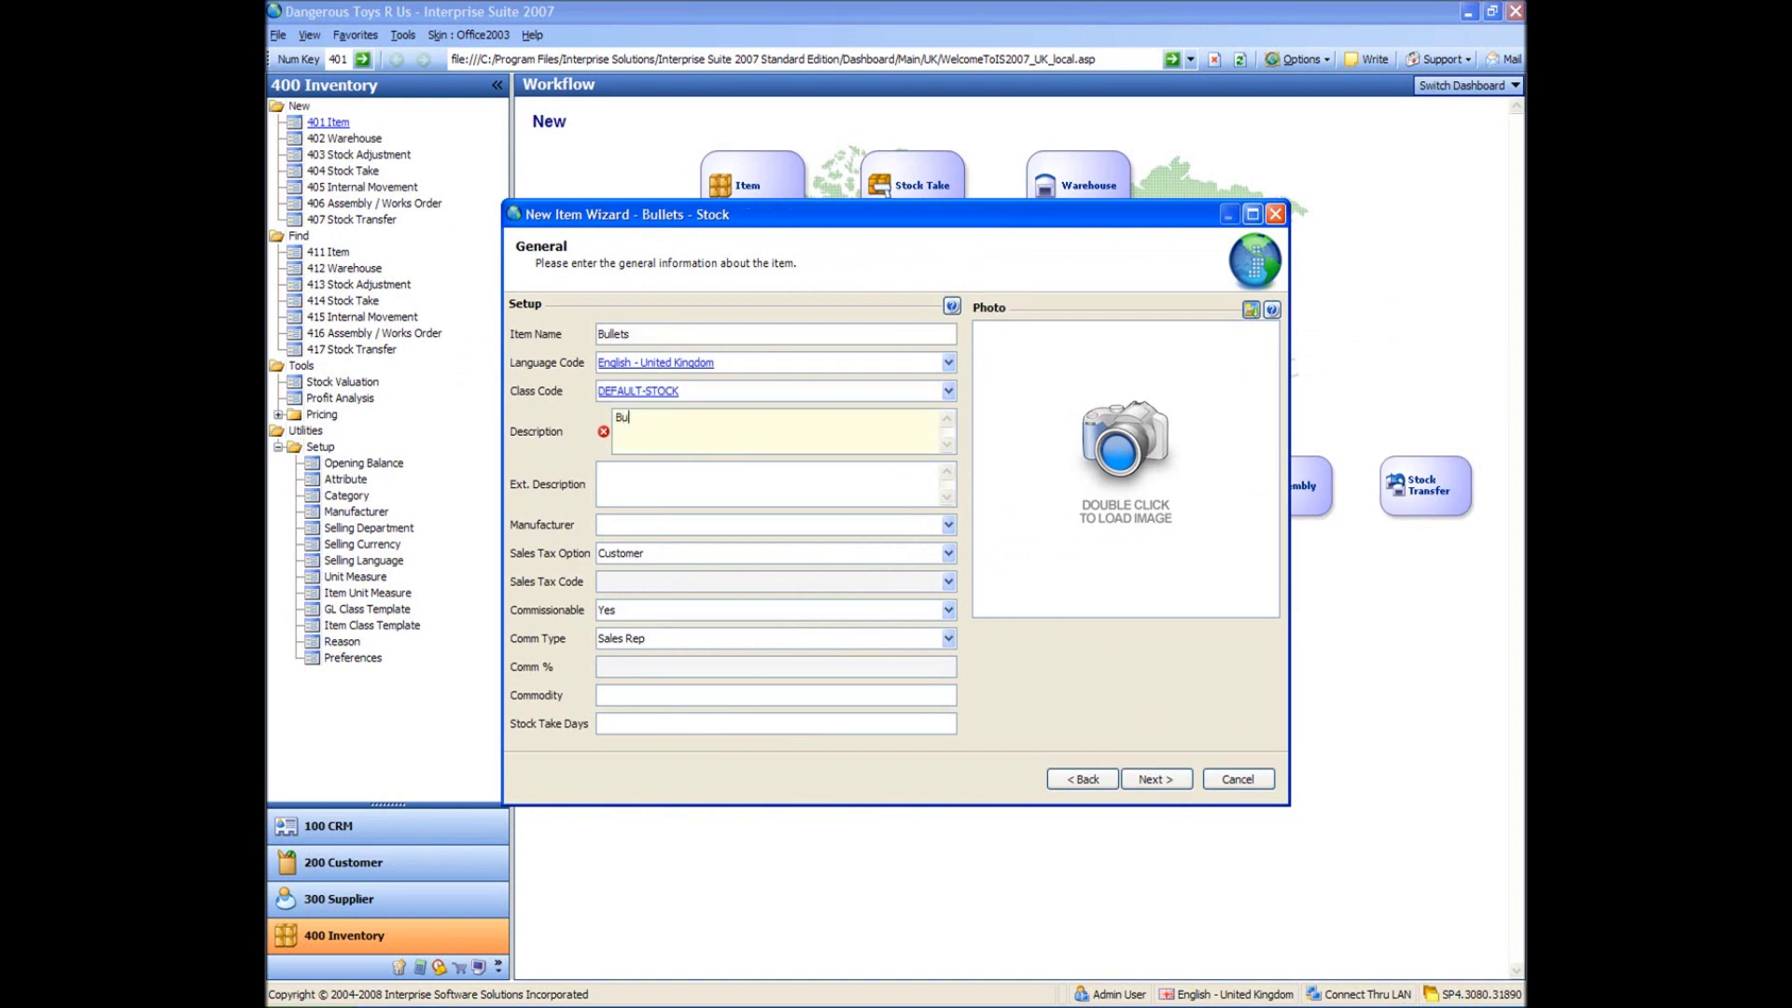
text(llets)
key(Tab)
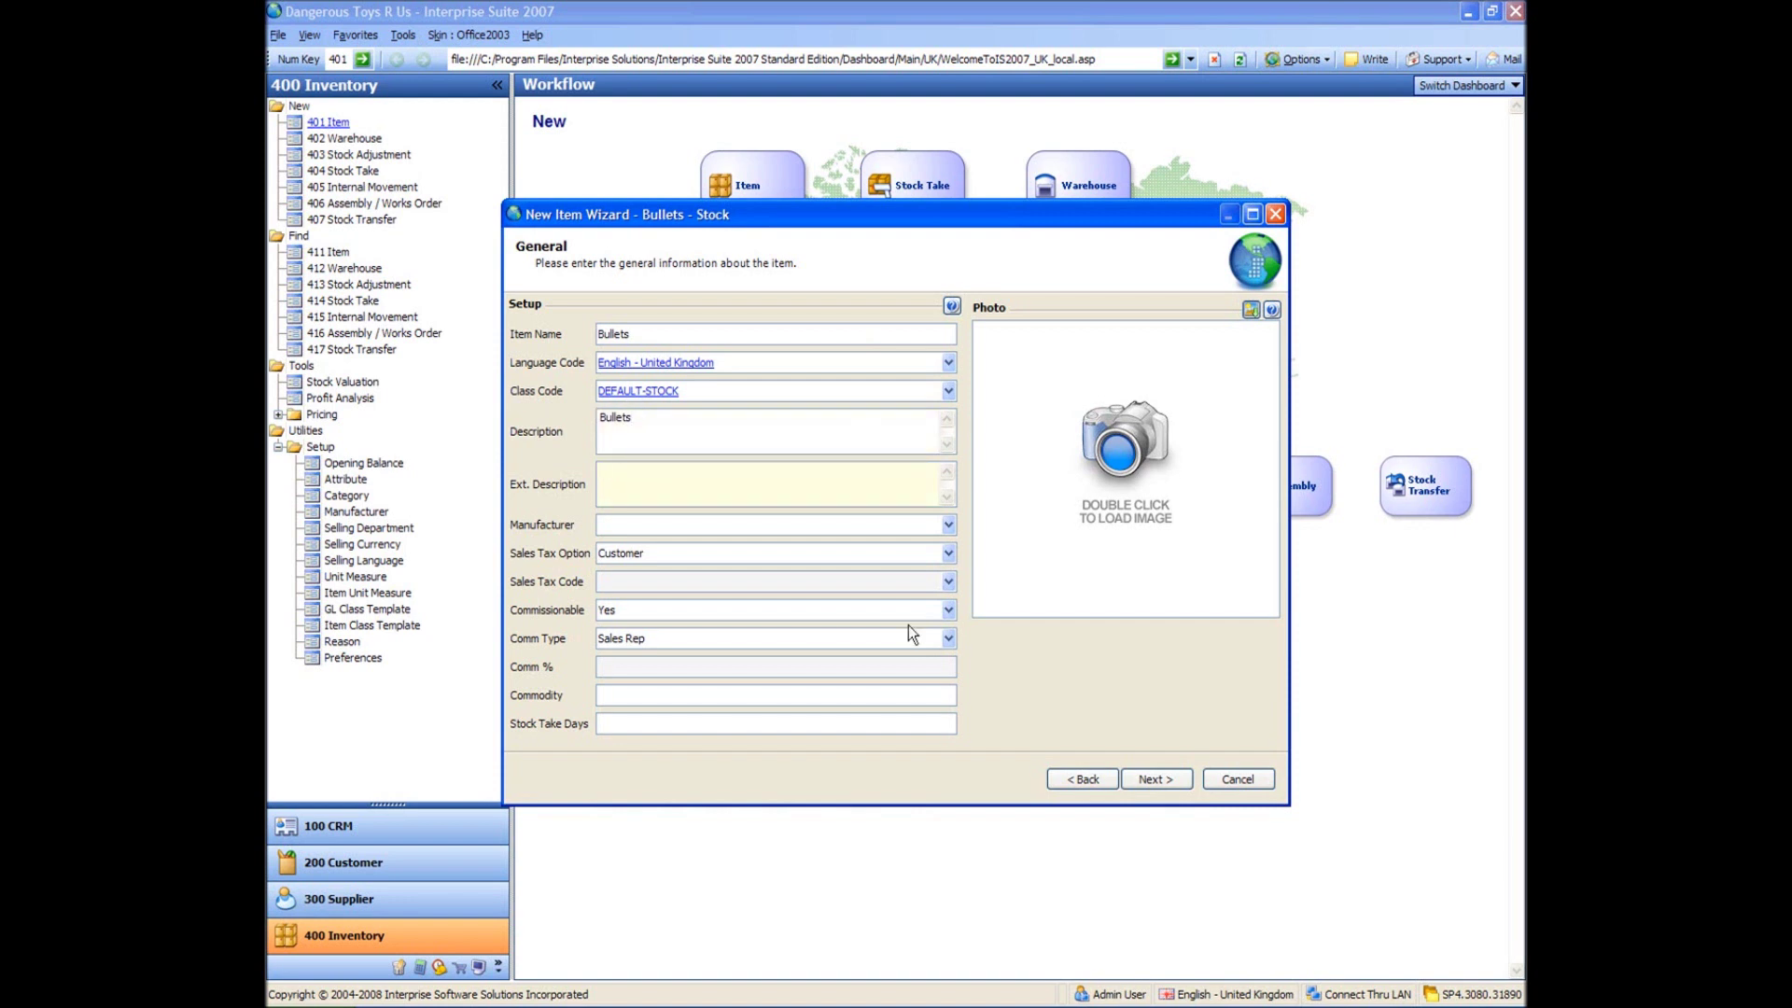
click(1160, 776)
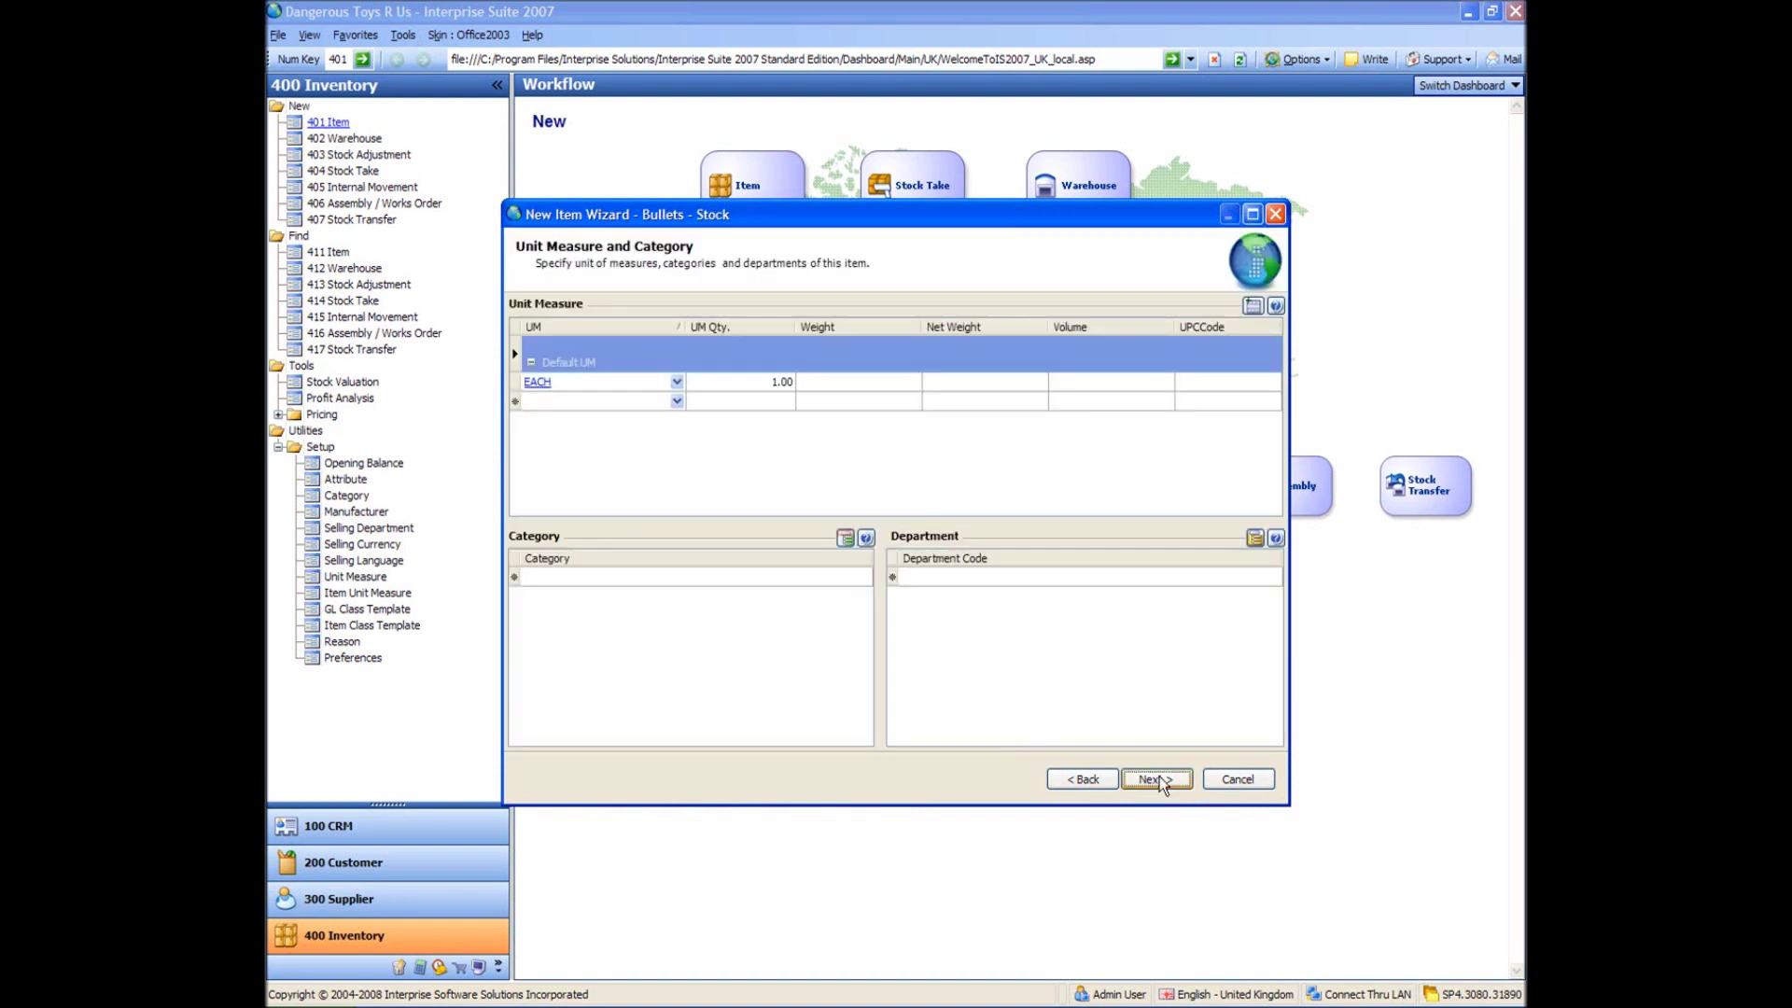
Add Case as an additional unit measure and Guns as the category for Bullets, and continue to costing
click(673, 403)
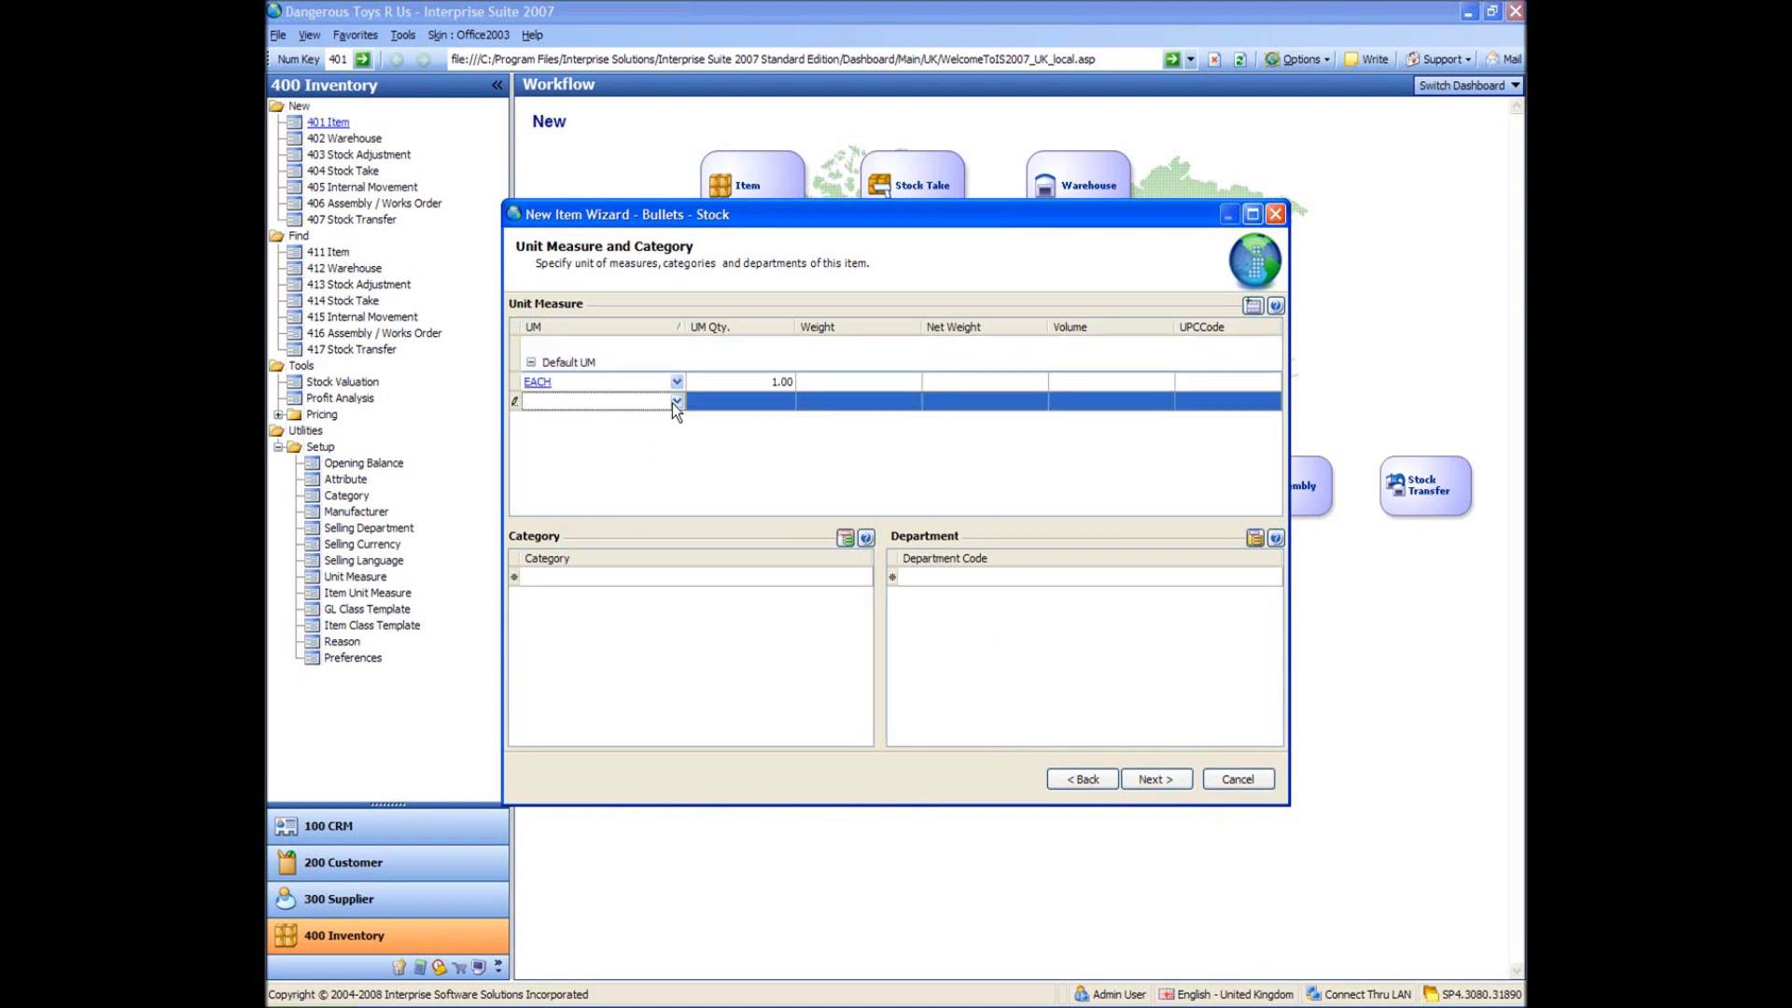
click(675, 402)
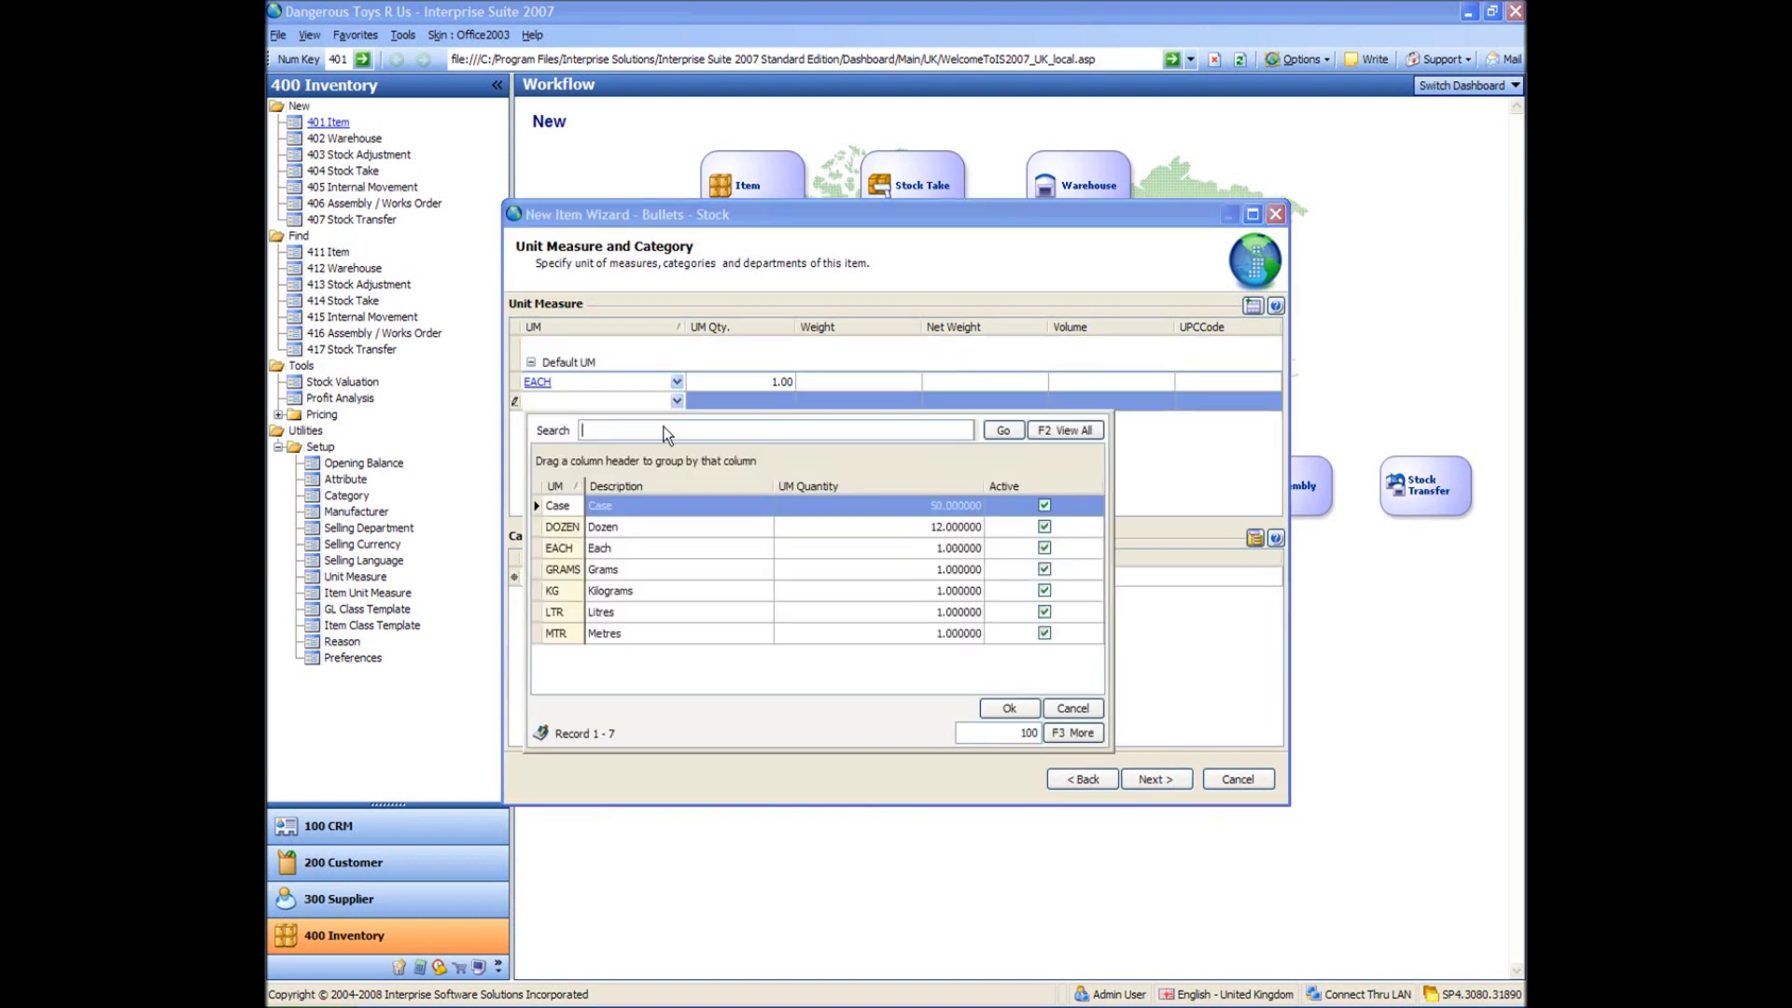
double_click(563, 508)
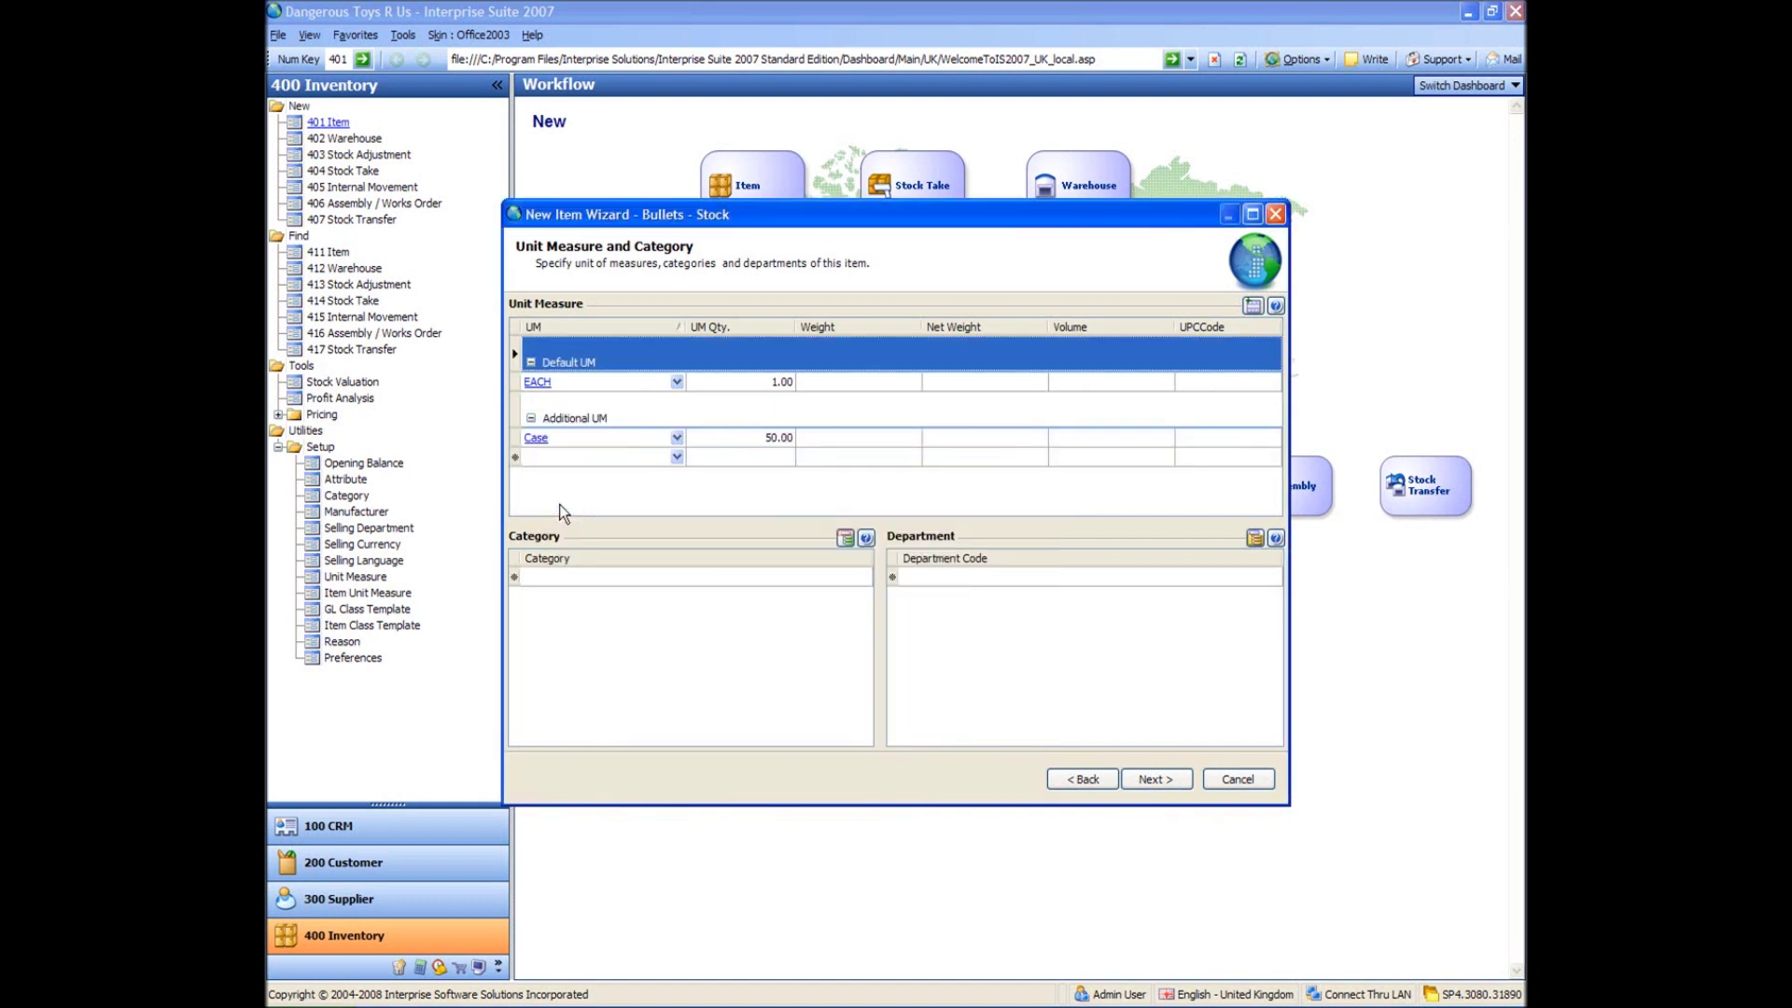
click(865, 585)
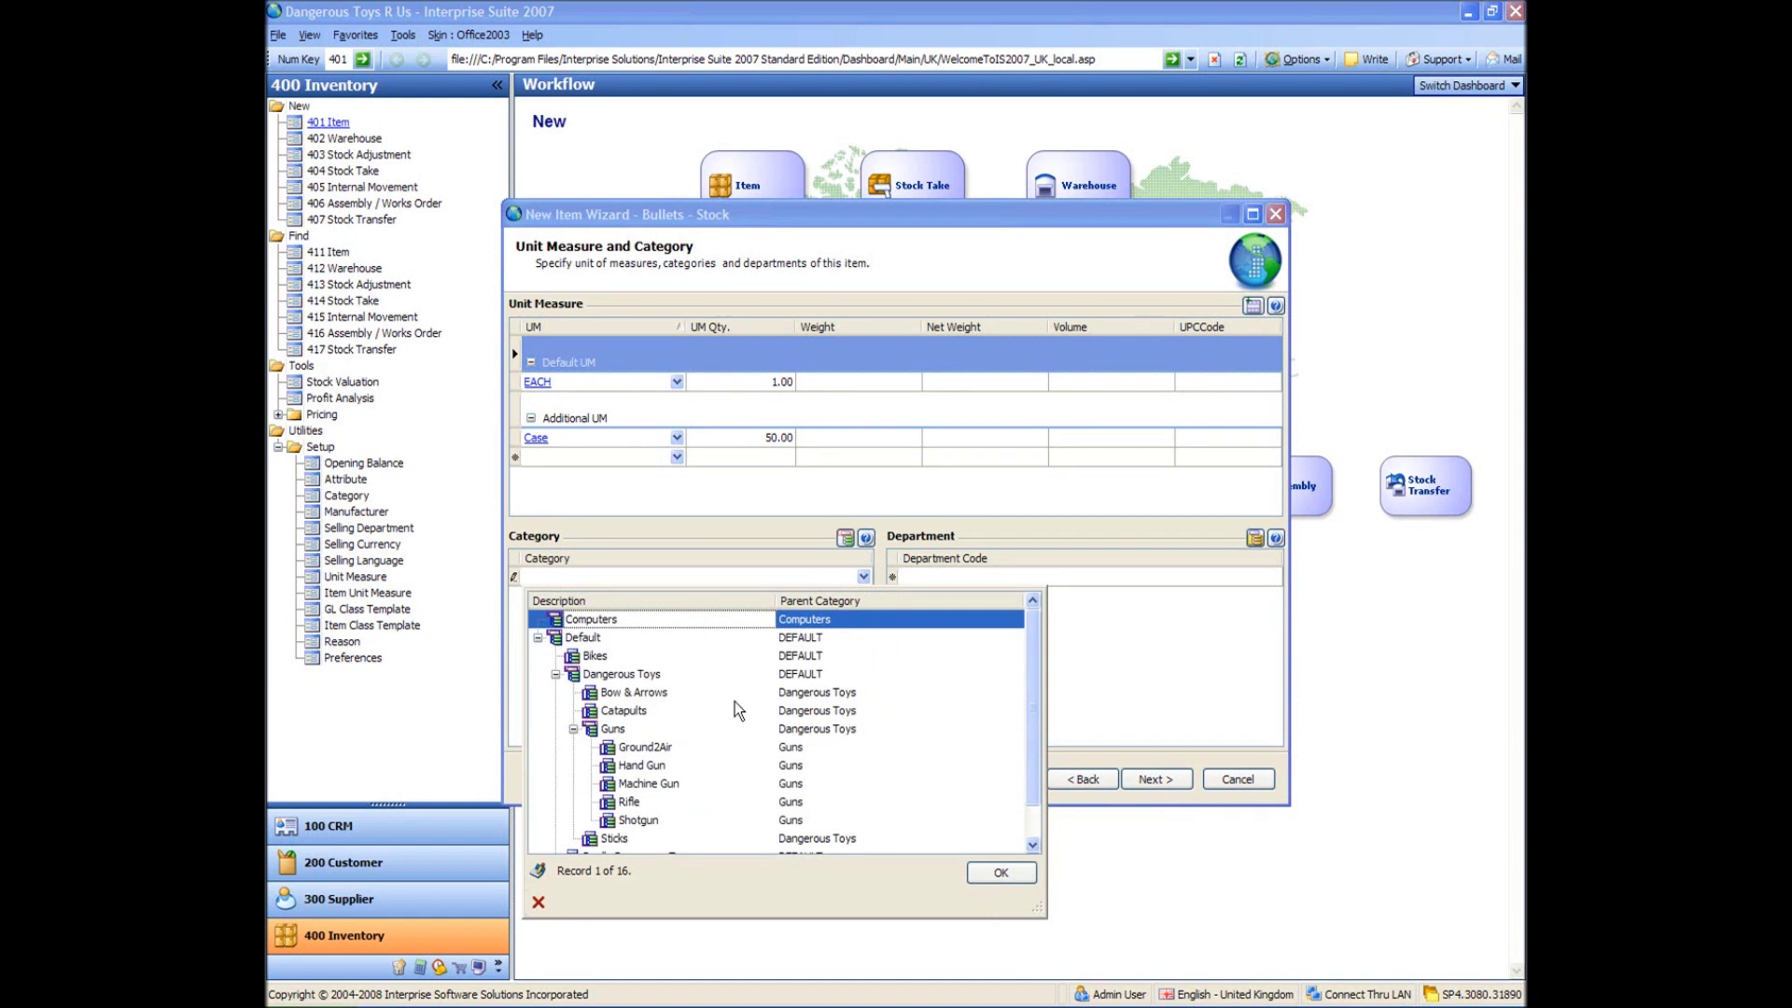
double_click(616, 733)
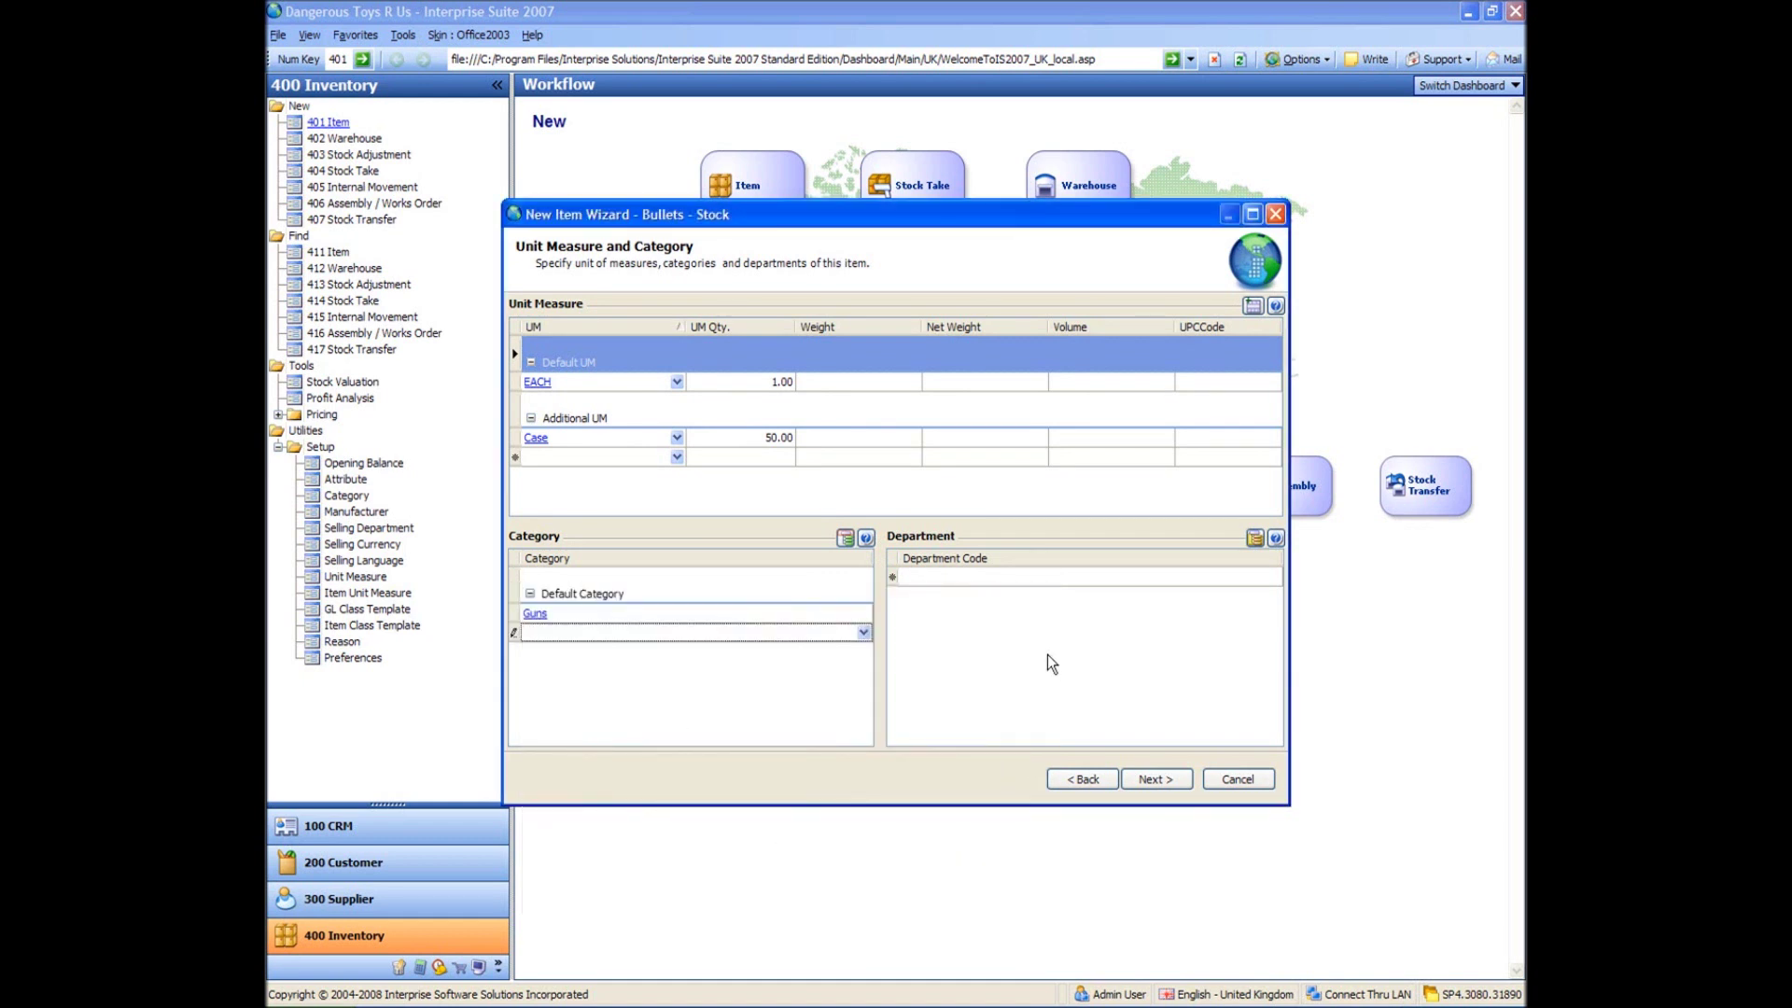
click(1163, 784)
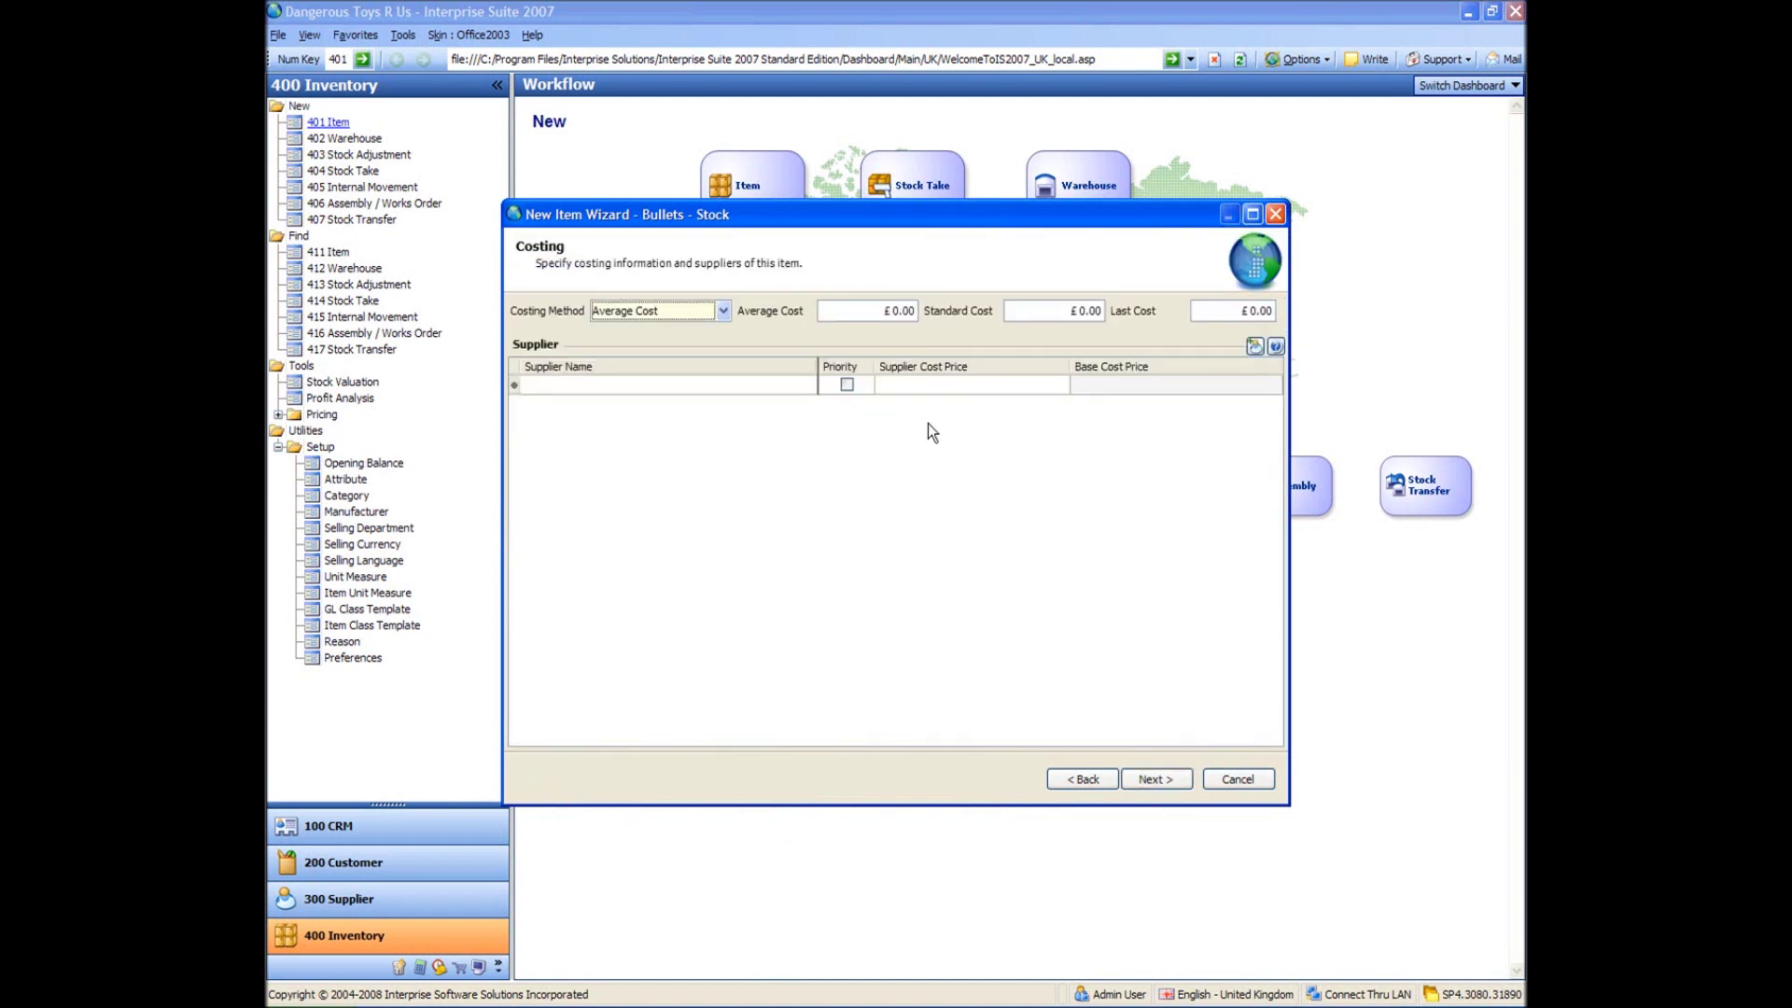
Set the costing method to Standard Cost and the average, standard and last costs to £1.00 each
click(724, 312)
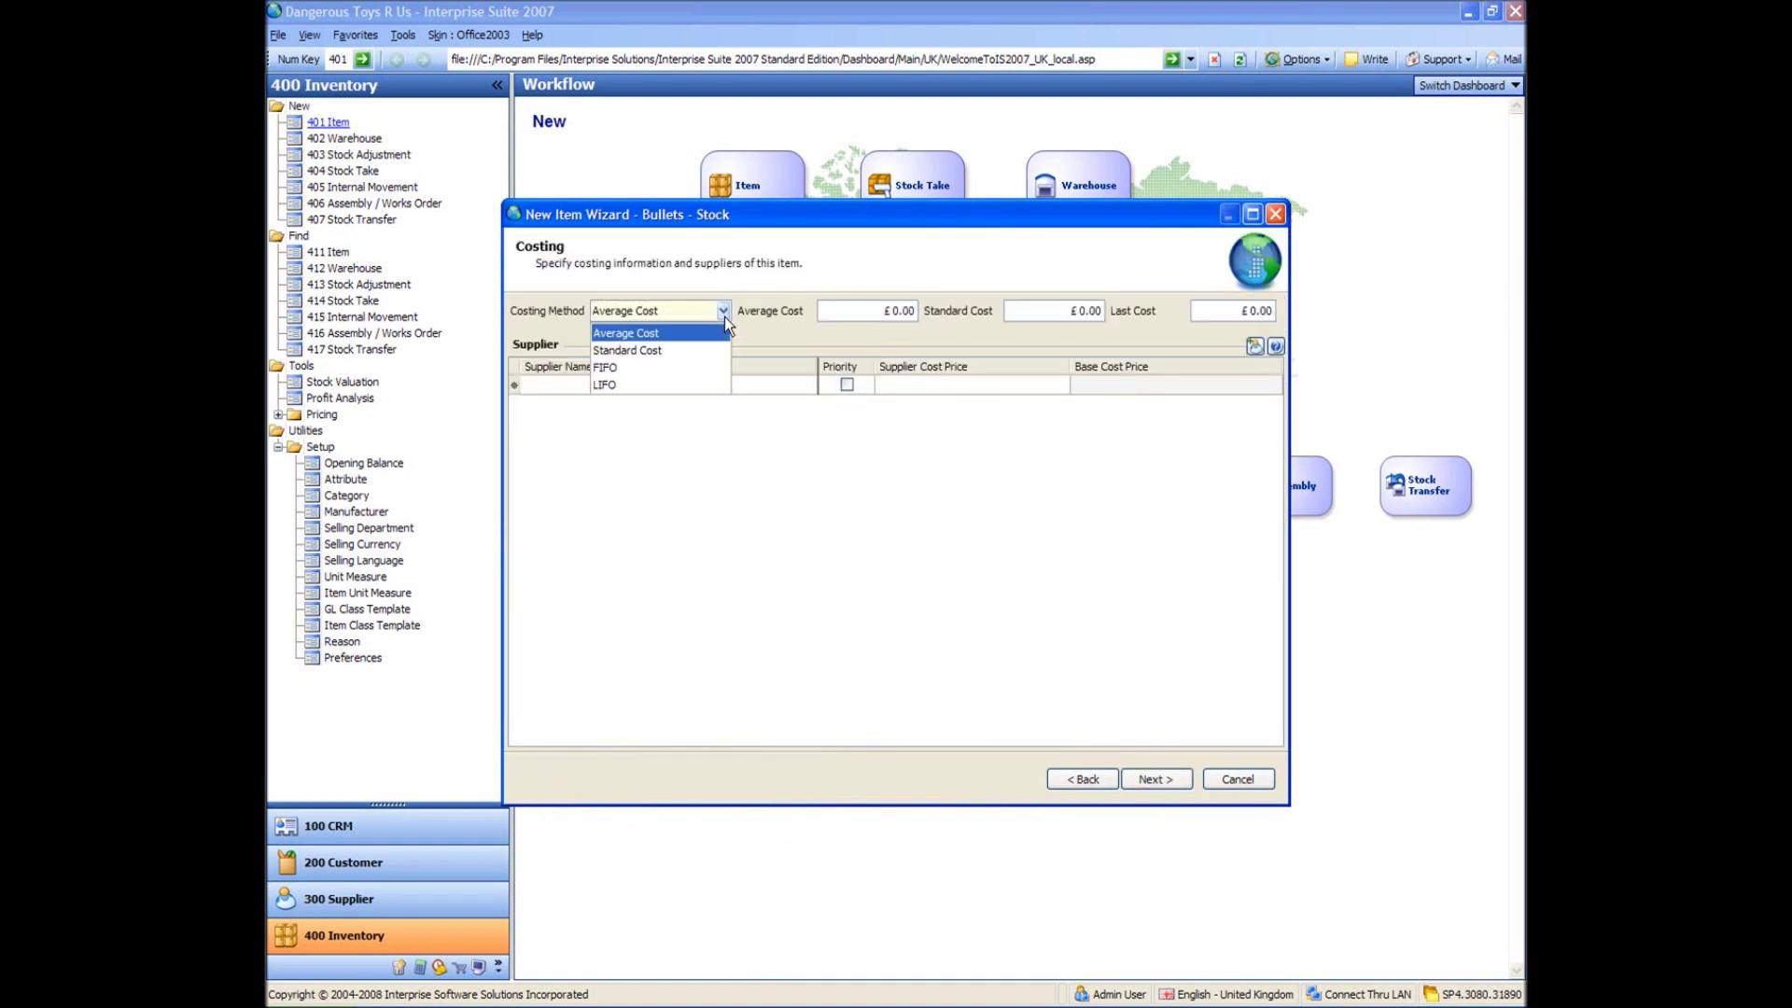
click(630, 350)
click(871, 311)
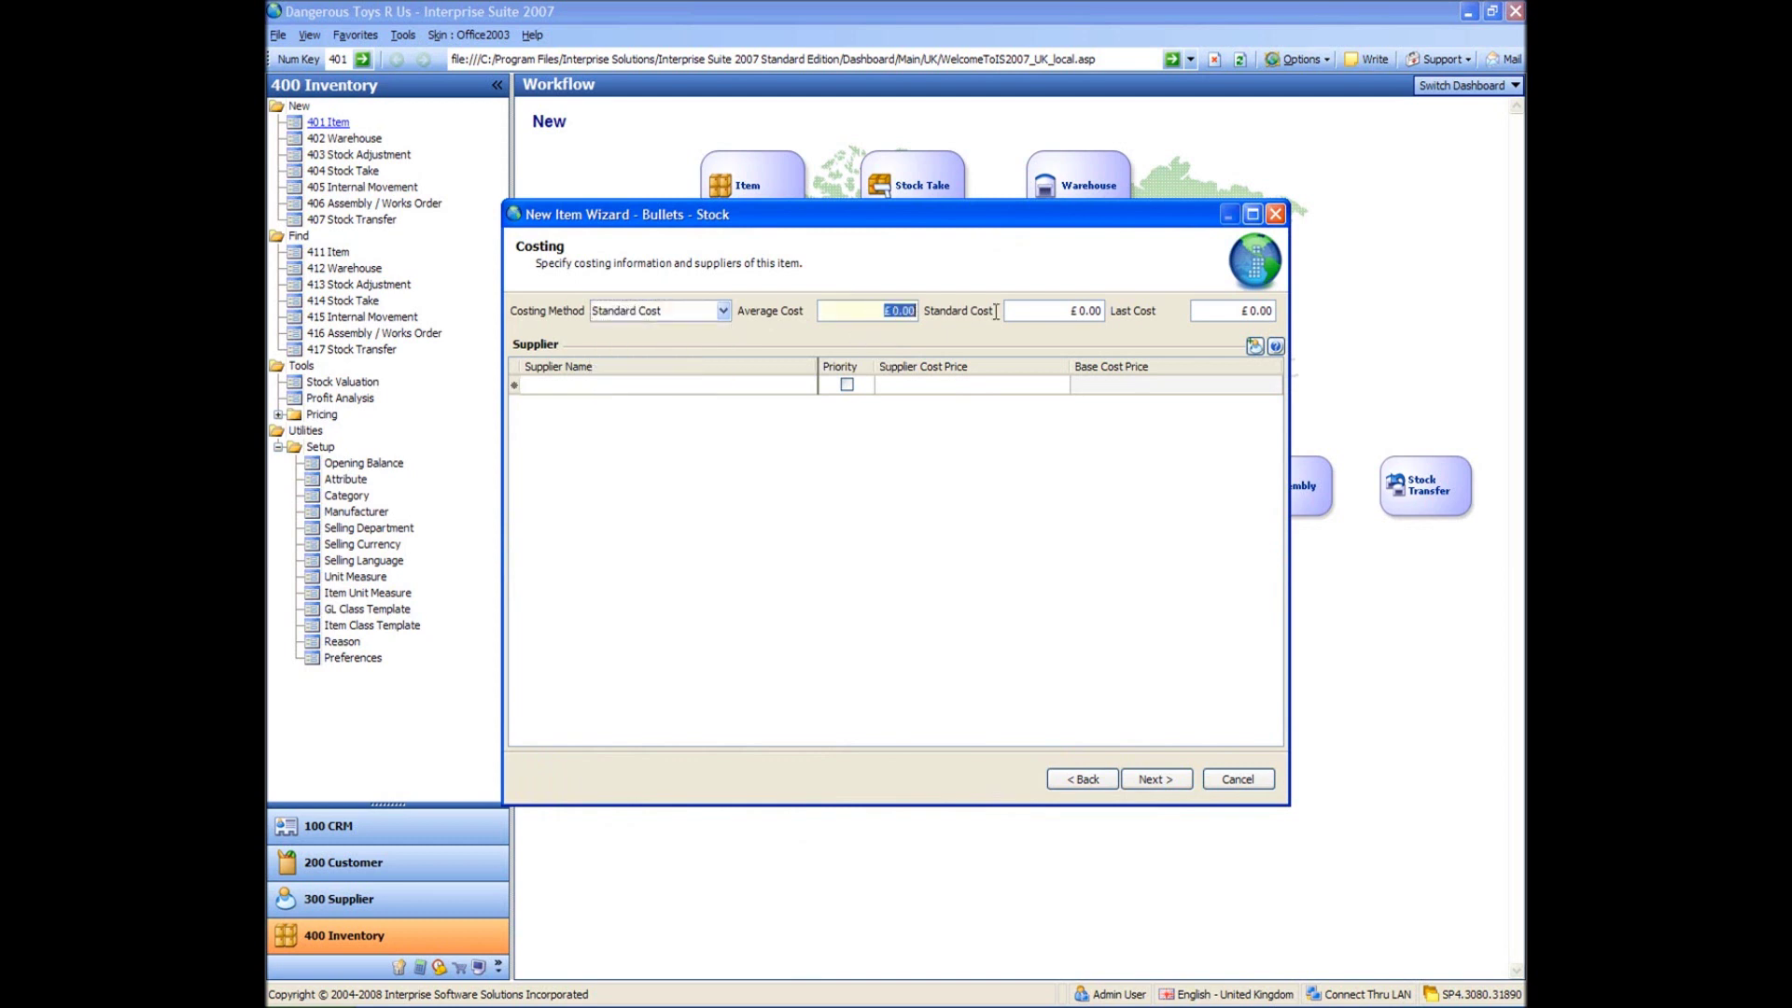
text(1)
click(1080, 311)
text(12)
key(BackSpace)
key(Tab)
text(1)
key(Tab)
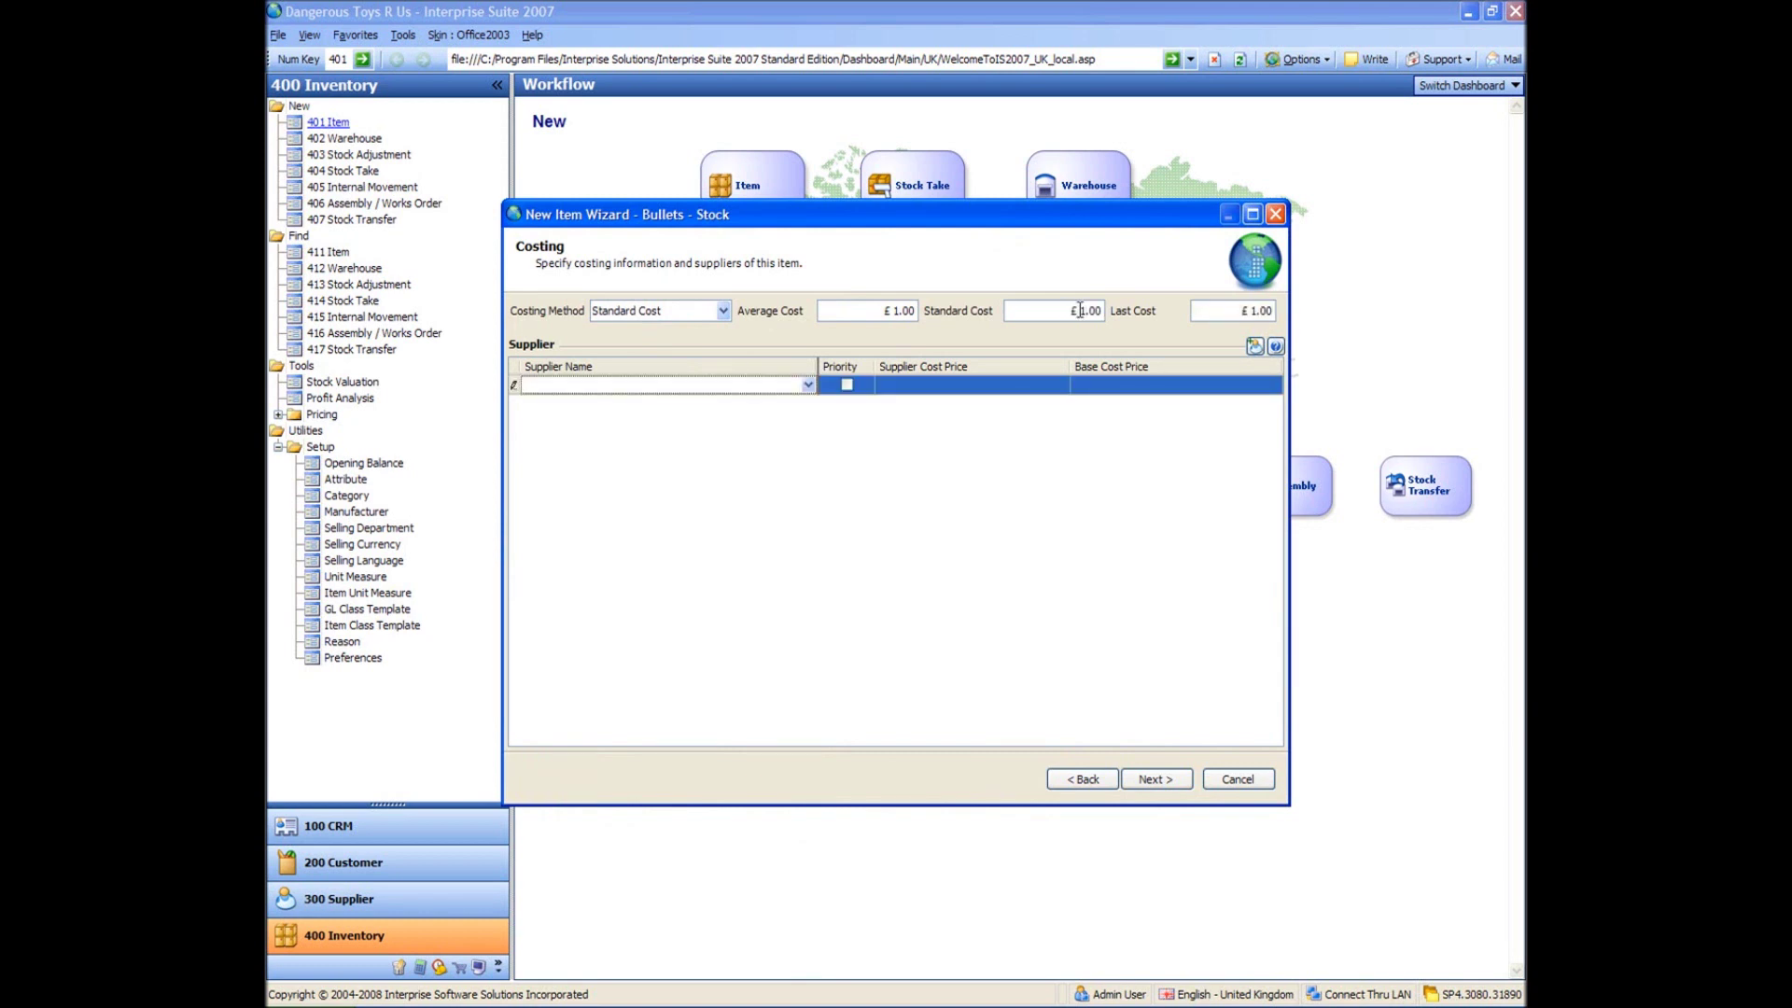
Add British Airtravel, Extra Special Stationary and Gas Supplier as suppliers of Bullets, and continue to pricing
click(808, 385)
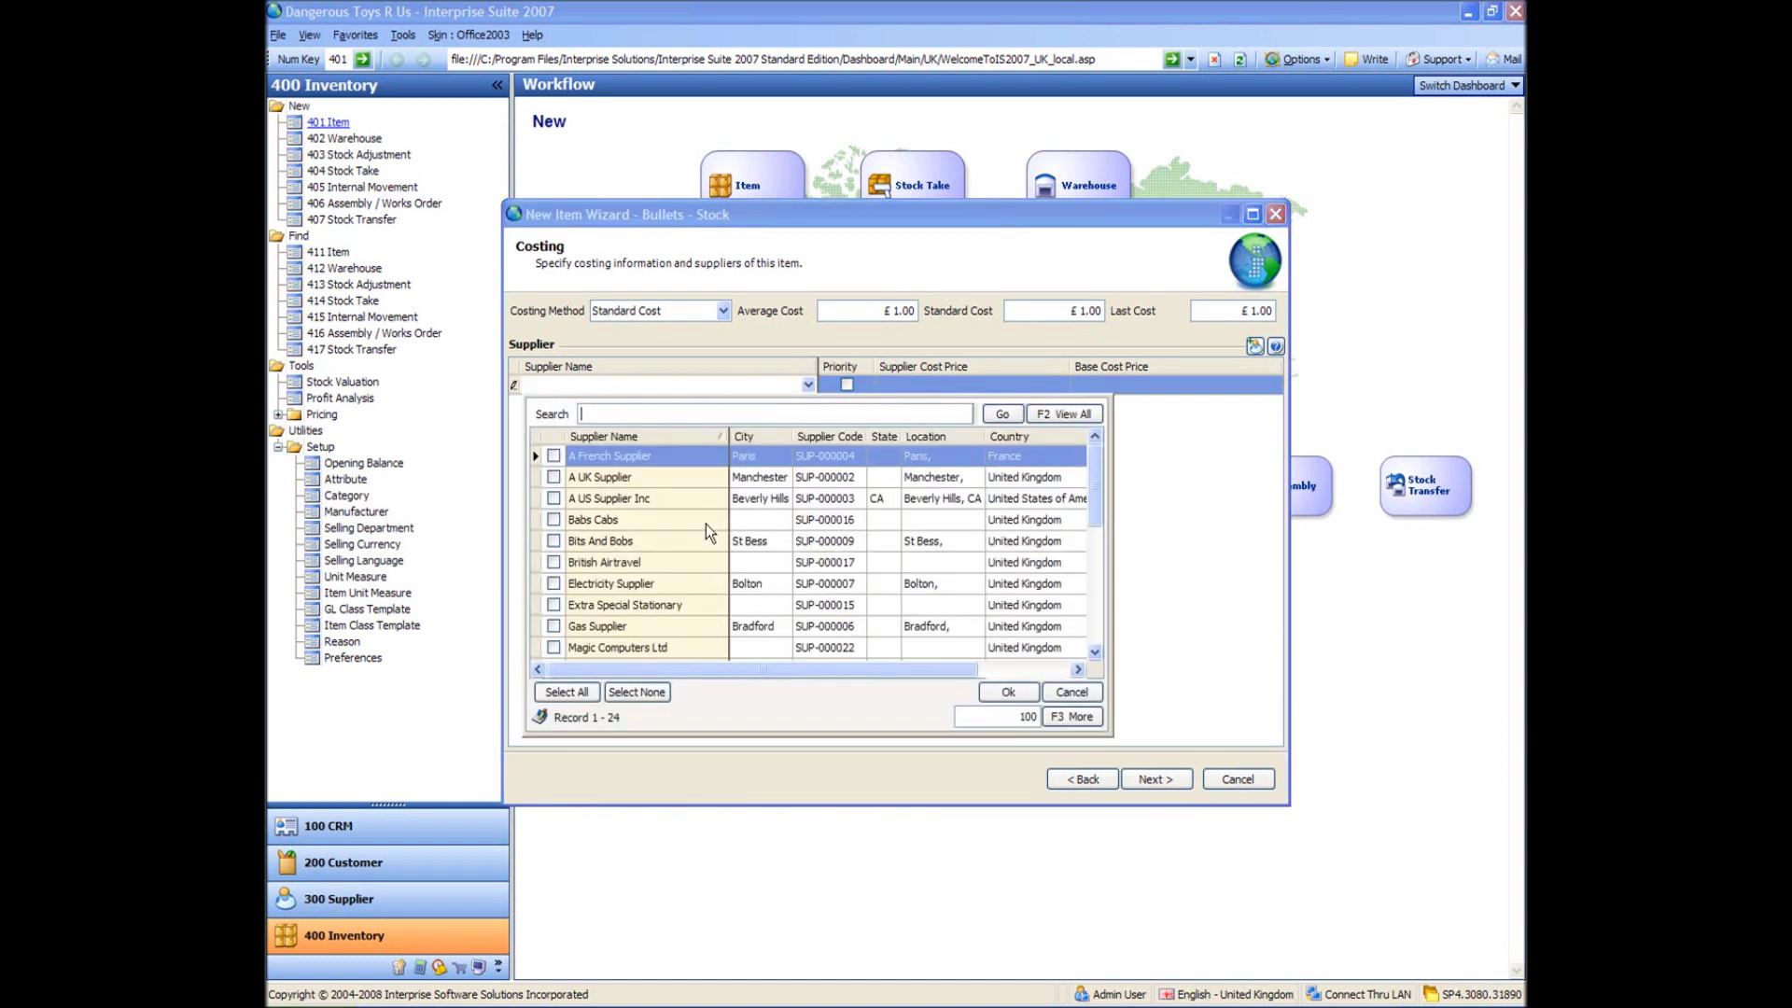
click(554, 562)
click(554, 627)
click(554, 605)
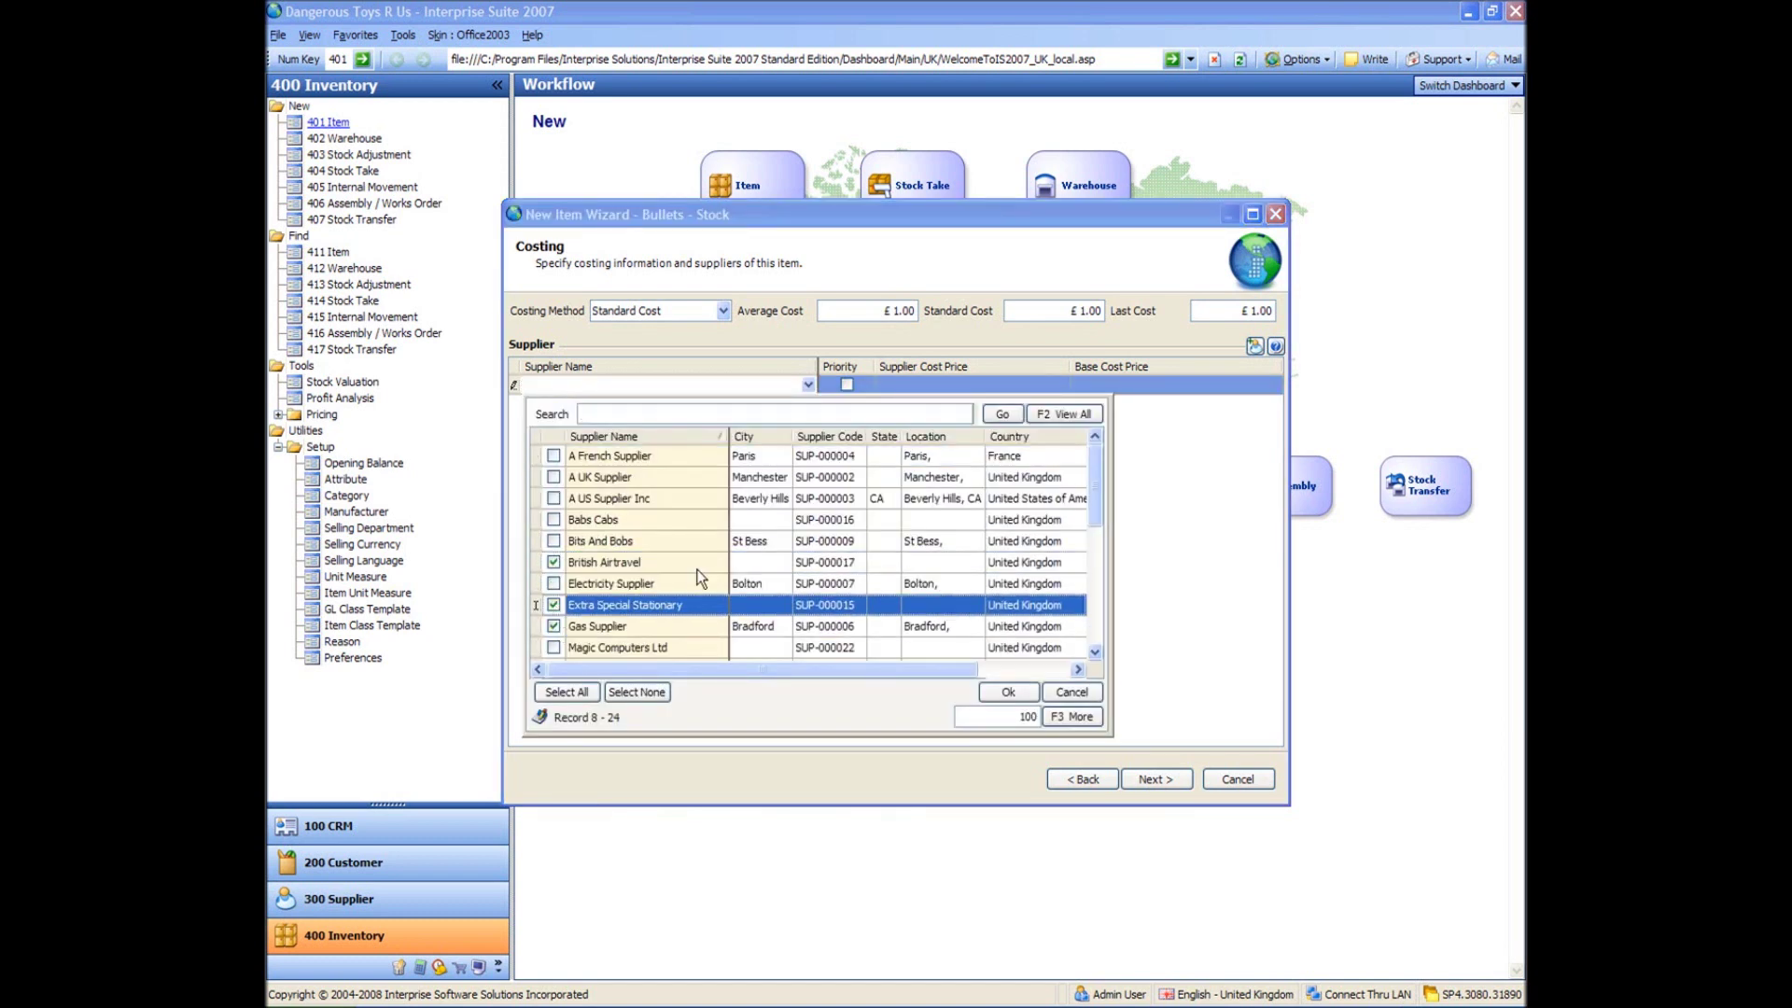
click(1011, 692)
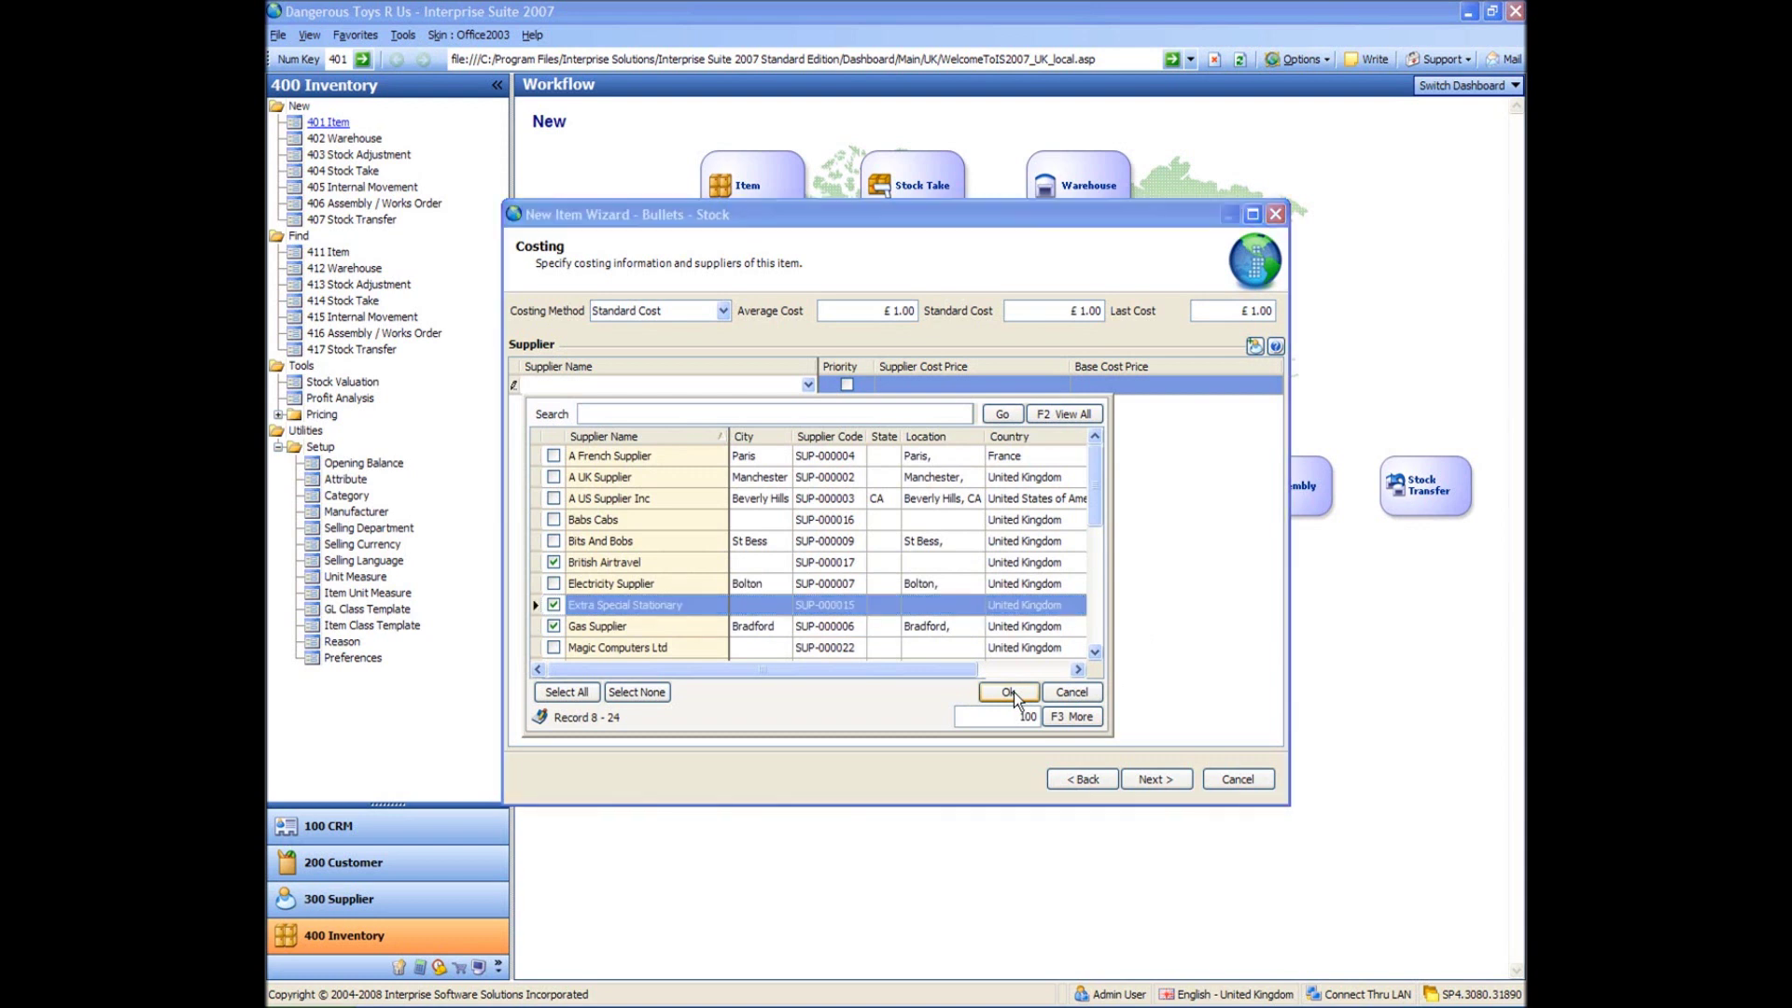
click(1165, 775)
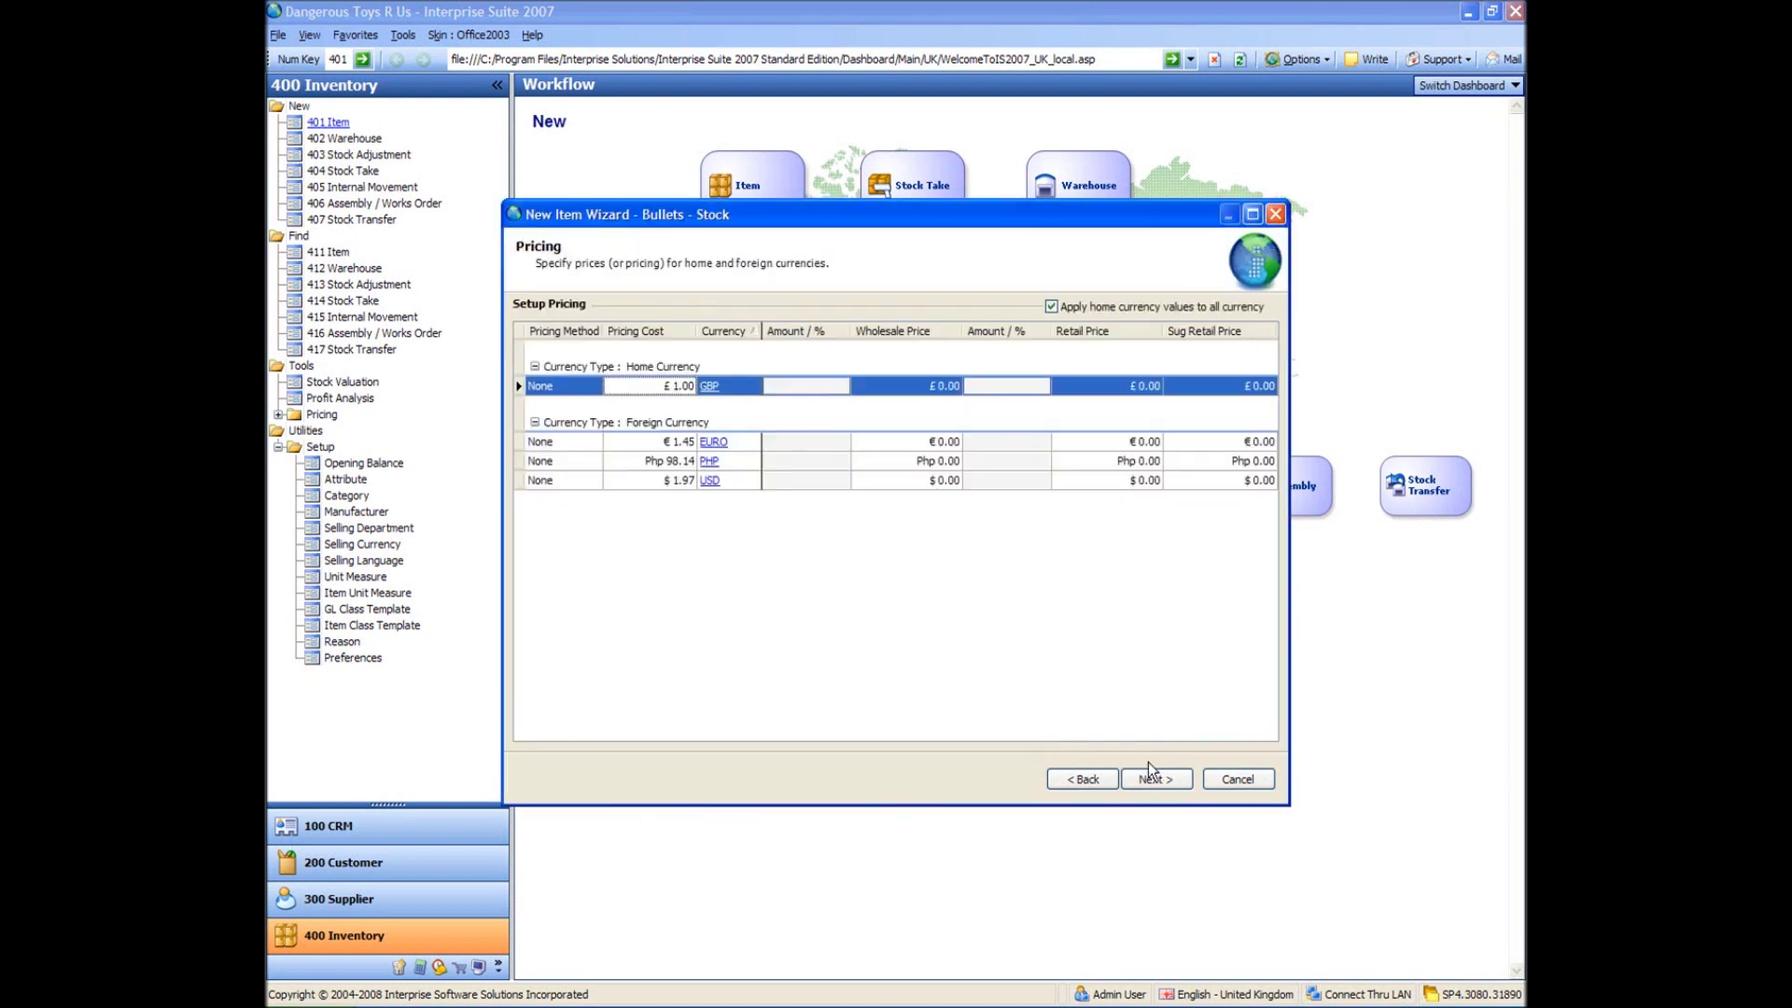
Set the GBP wholesale price to £3.00 and the retail price to £6.00 for Bullets, and complete the wizard
click(906, 387)
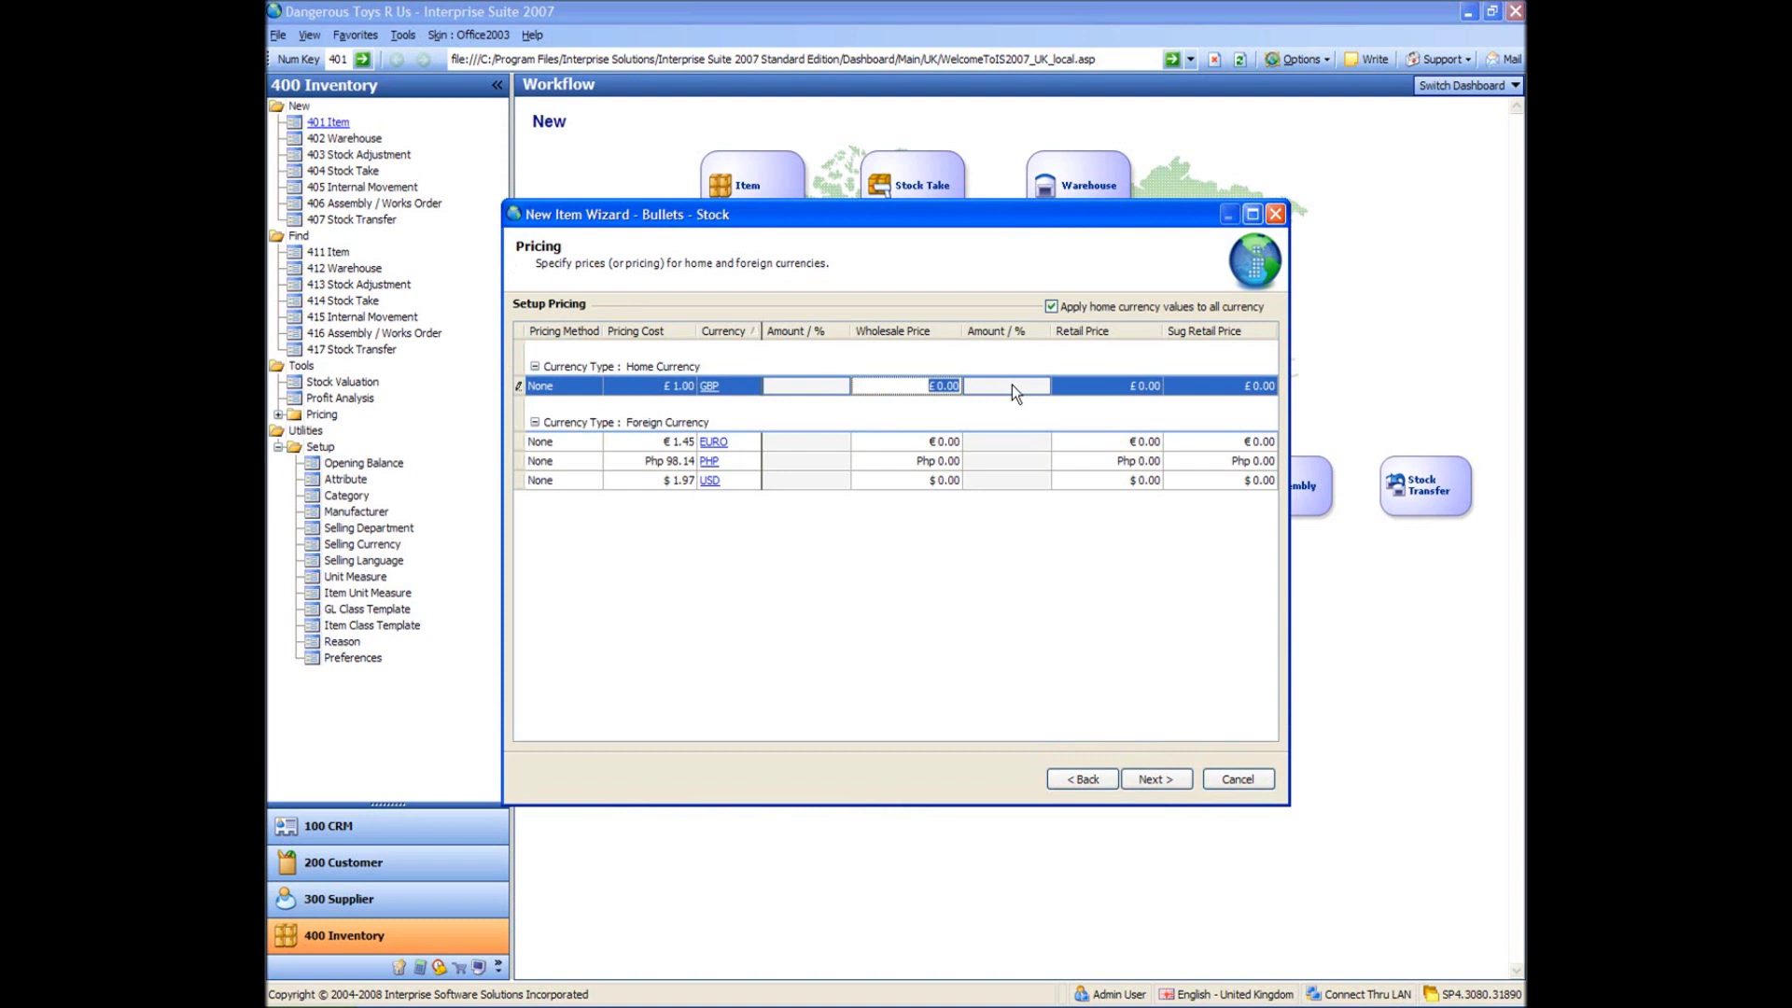
text(3)
key(Tab)
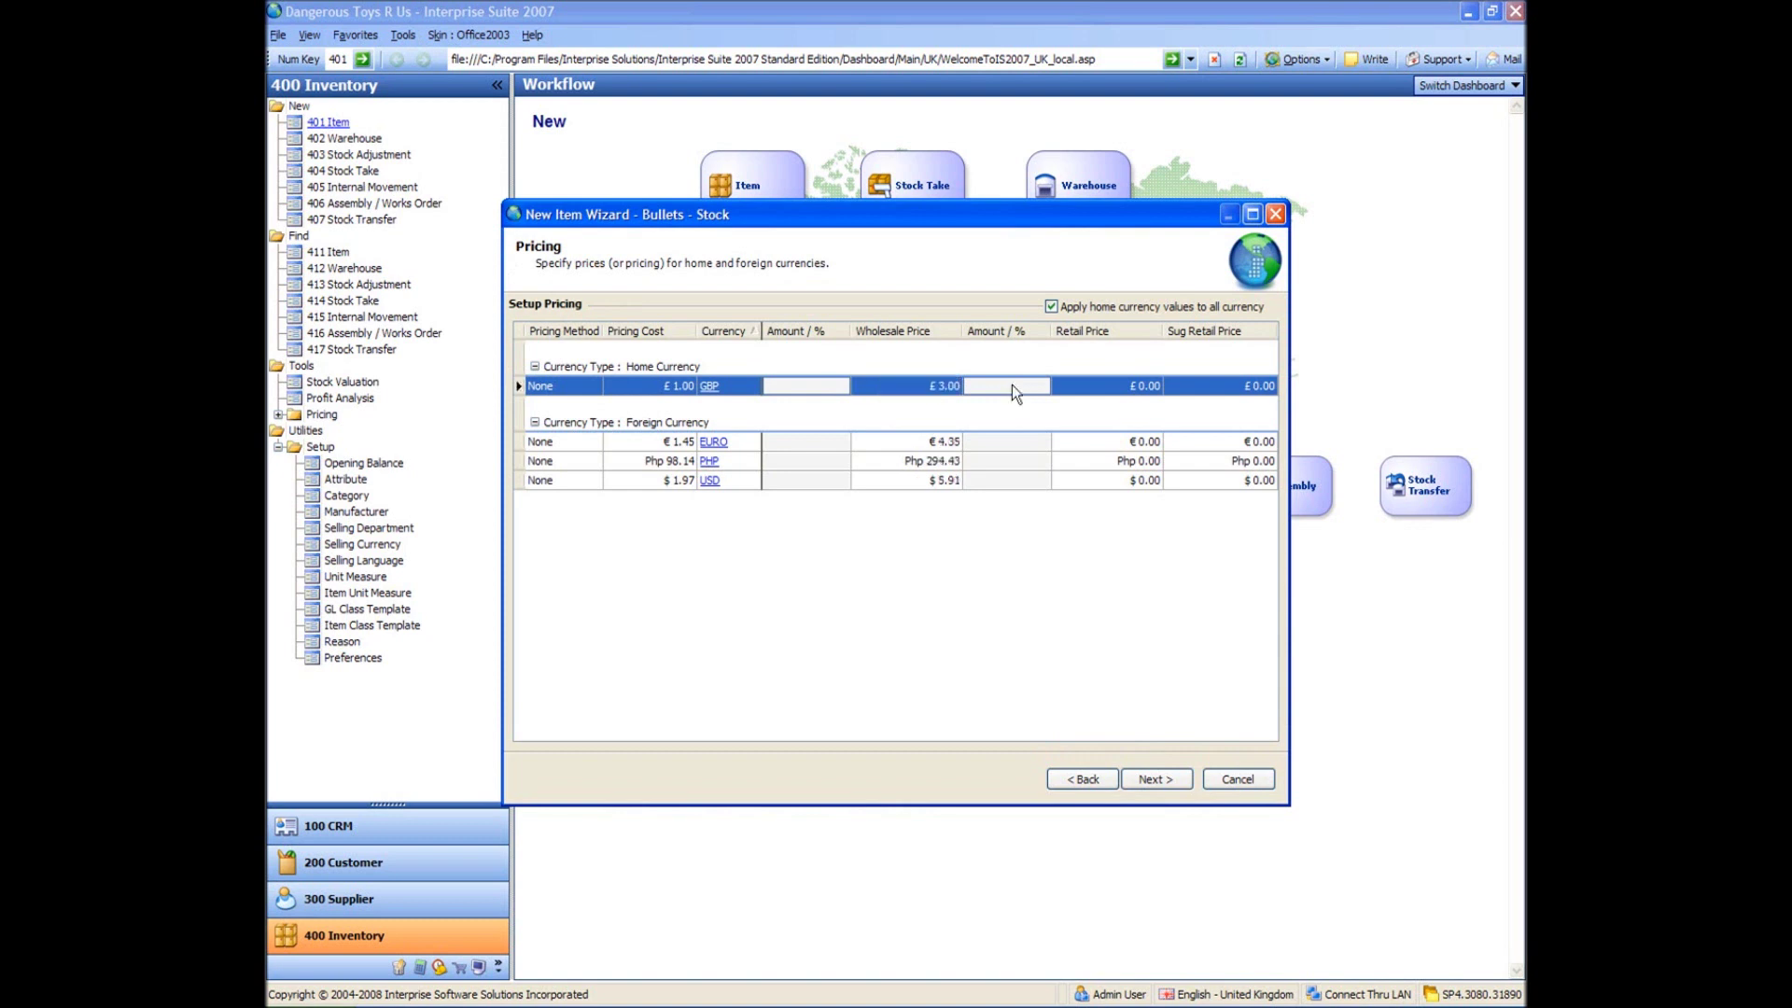
text(6)
key(Tab)
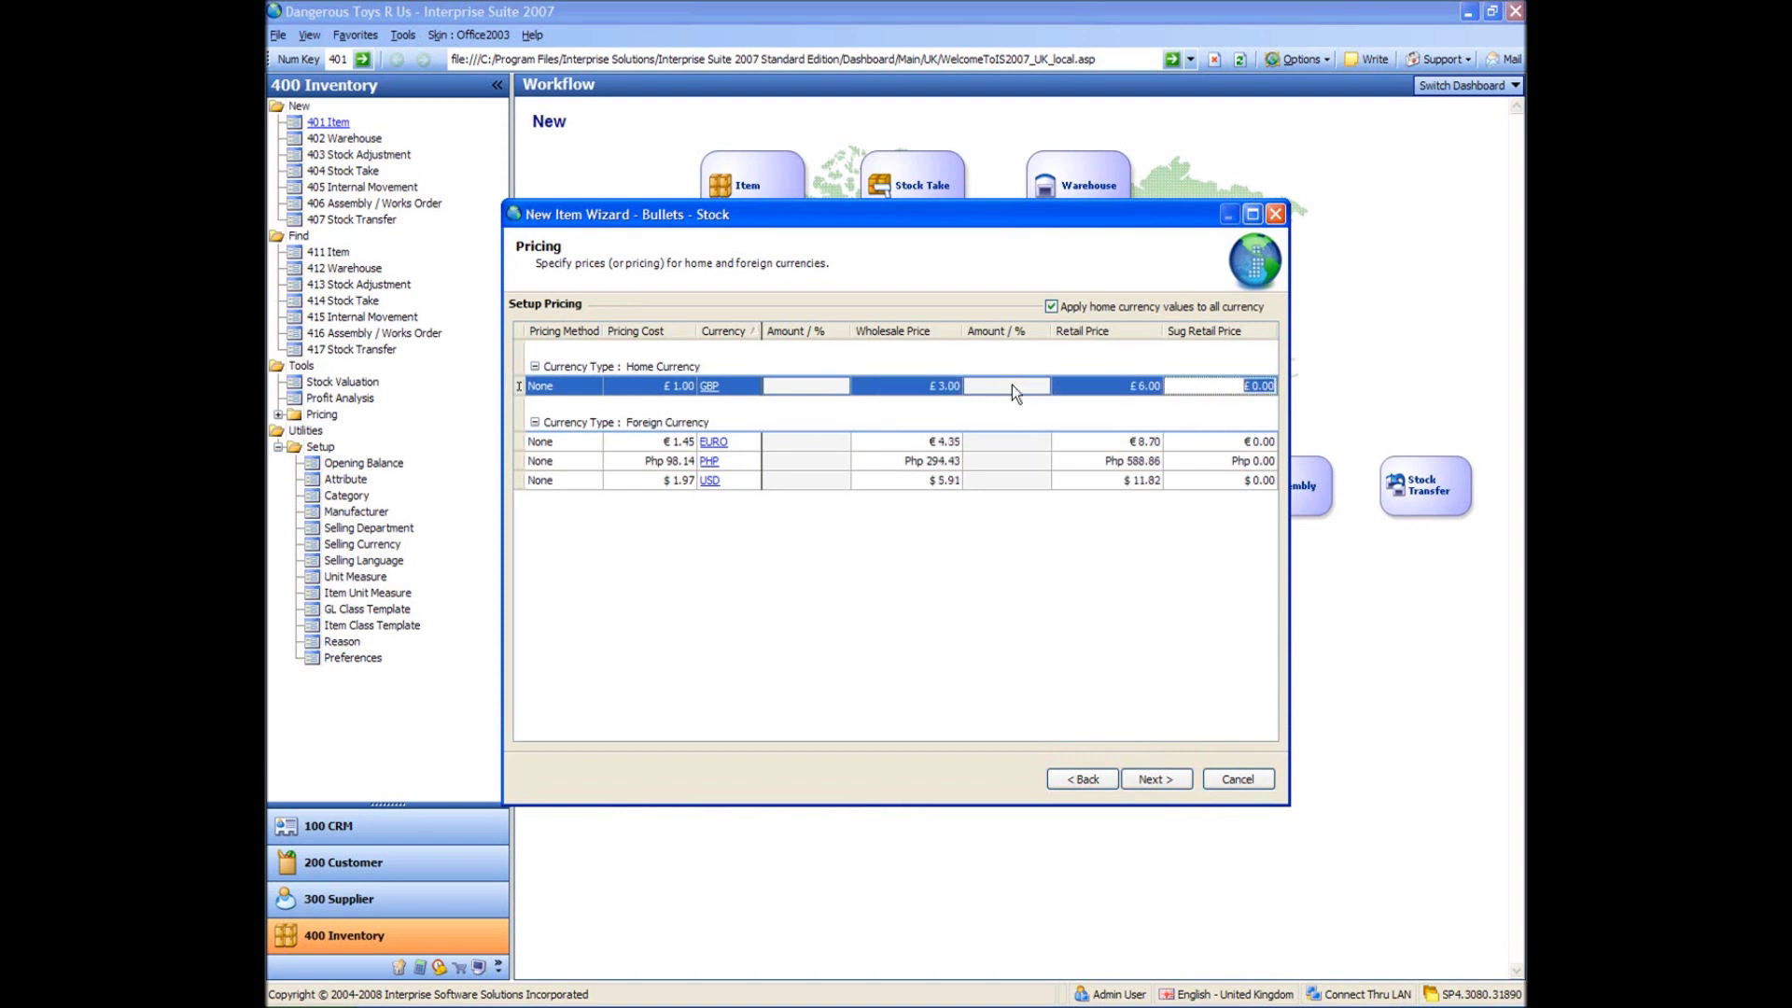
click(1033, 552)
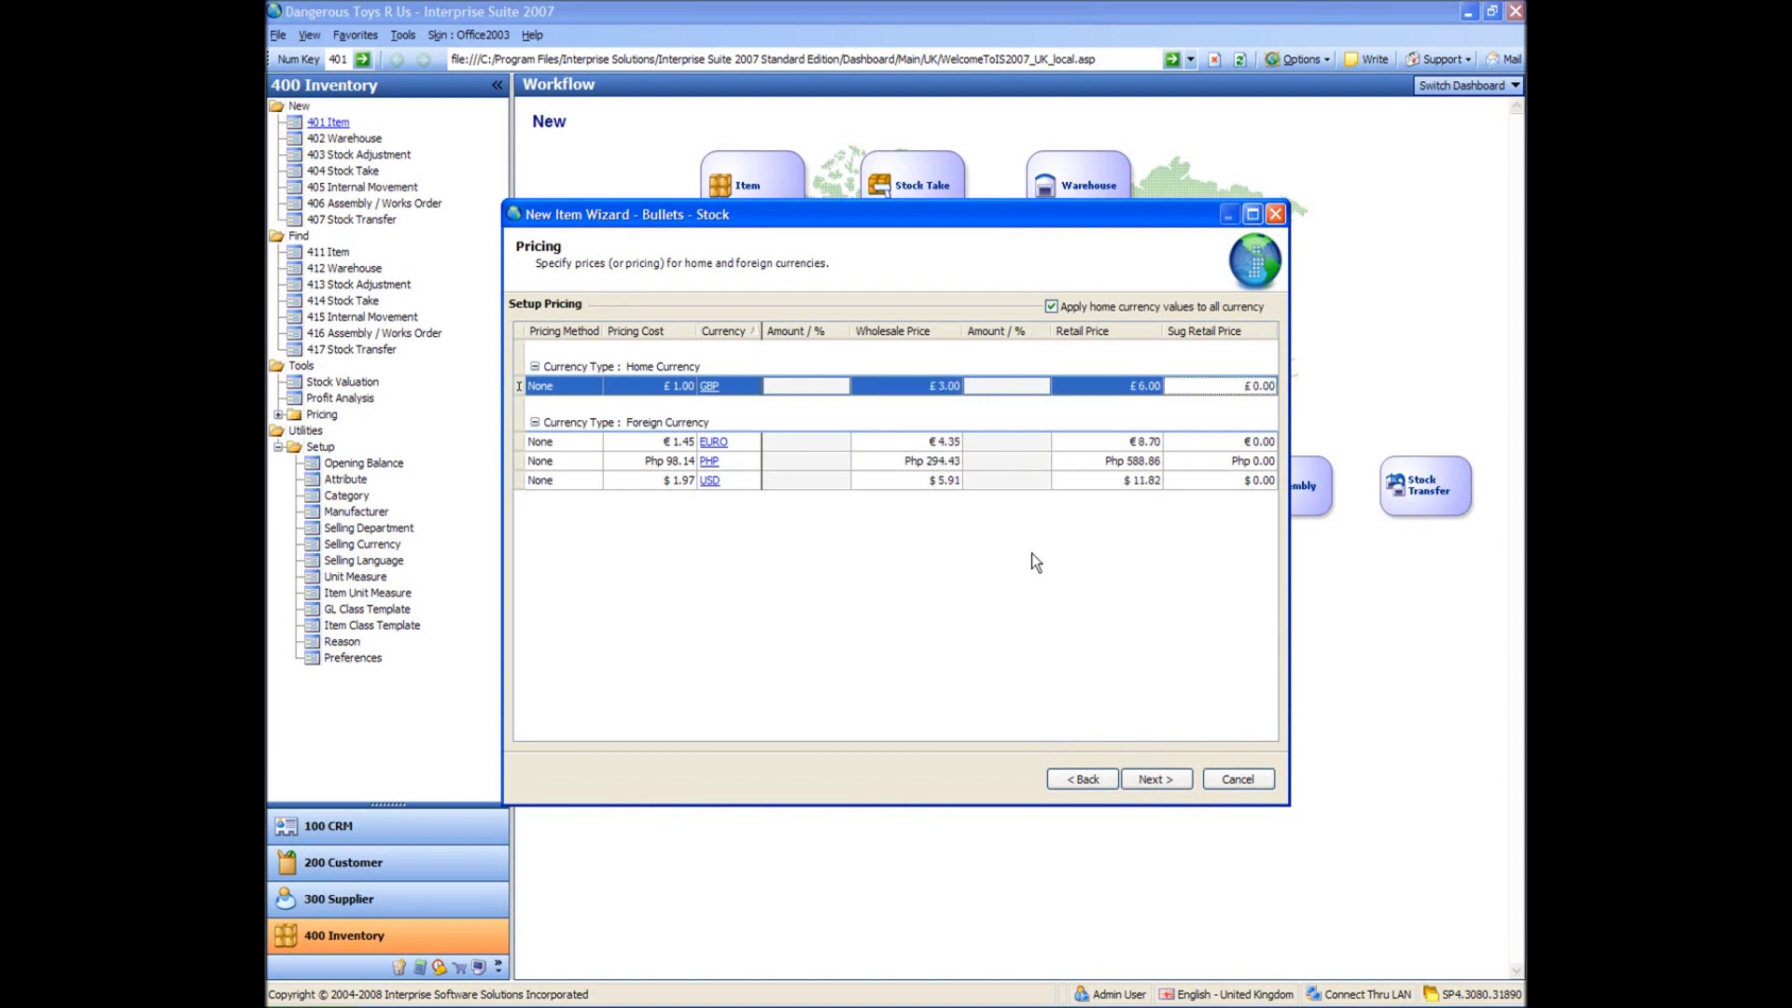
click(1156, 779)
click(1156, 780)
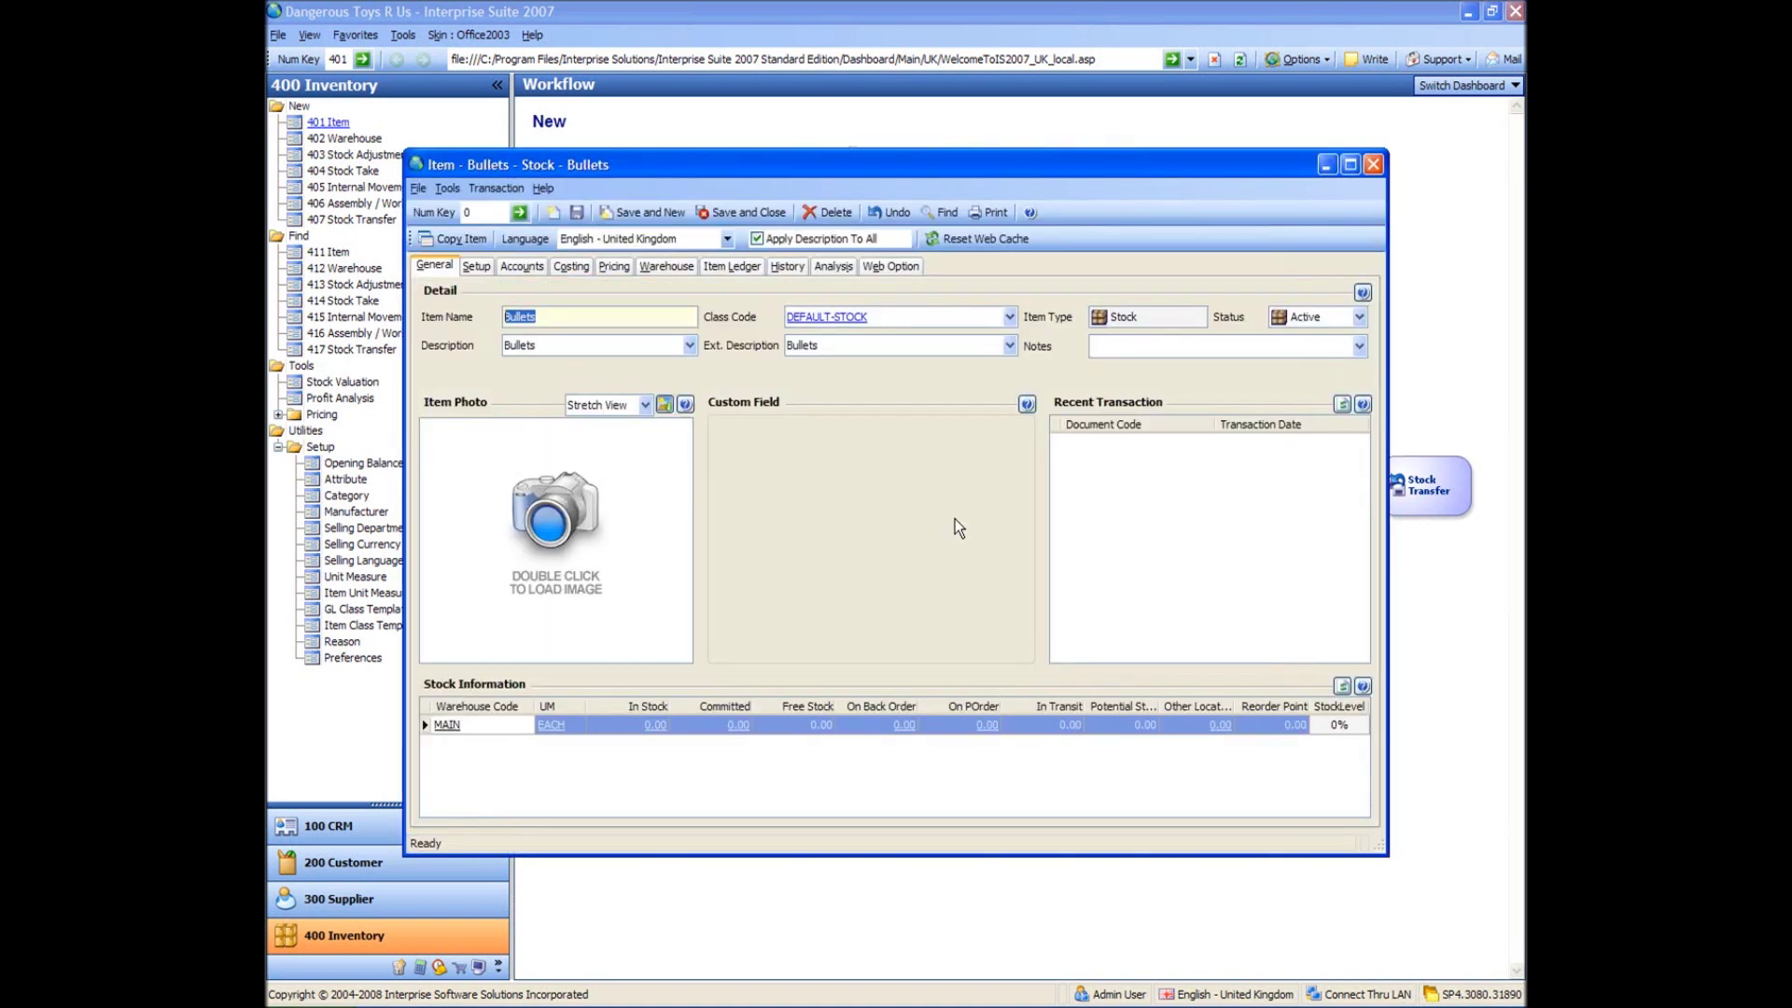
Enter 45645678 as the commodity in the Bullets item's setup details
click(476, 266)
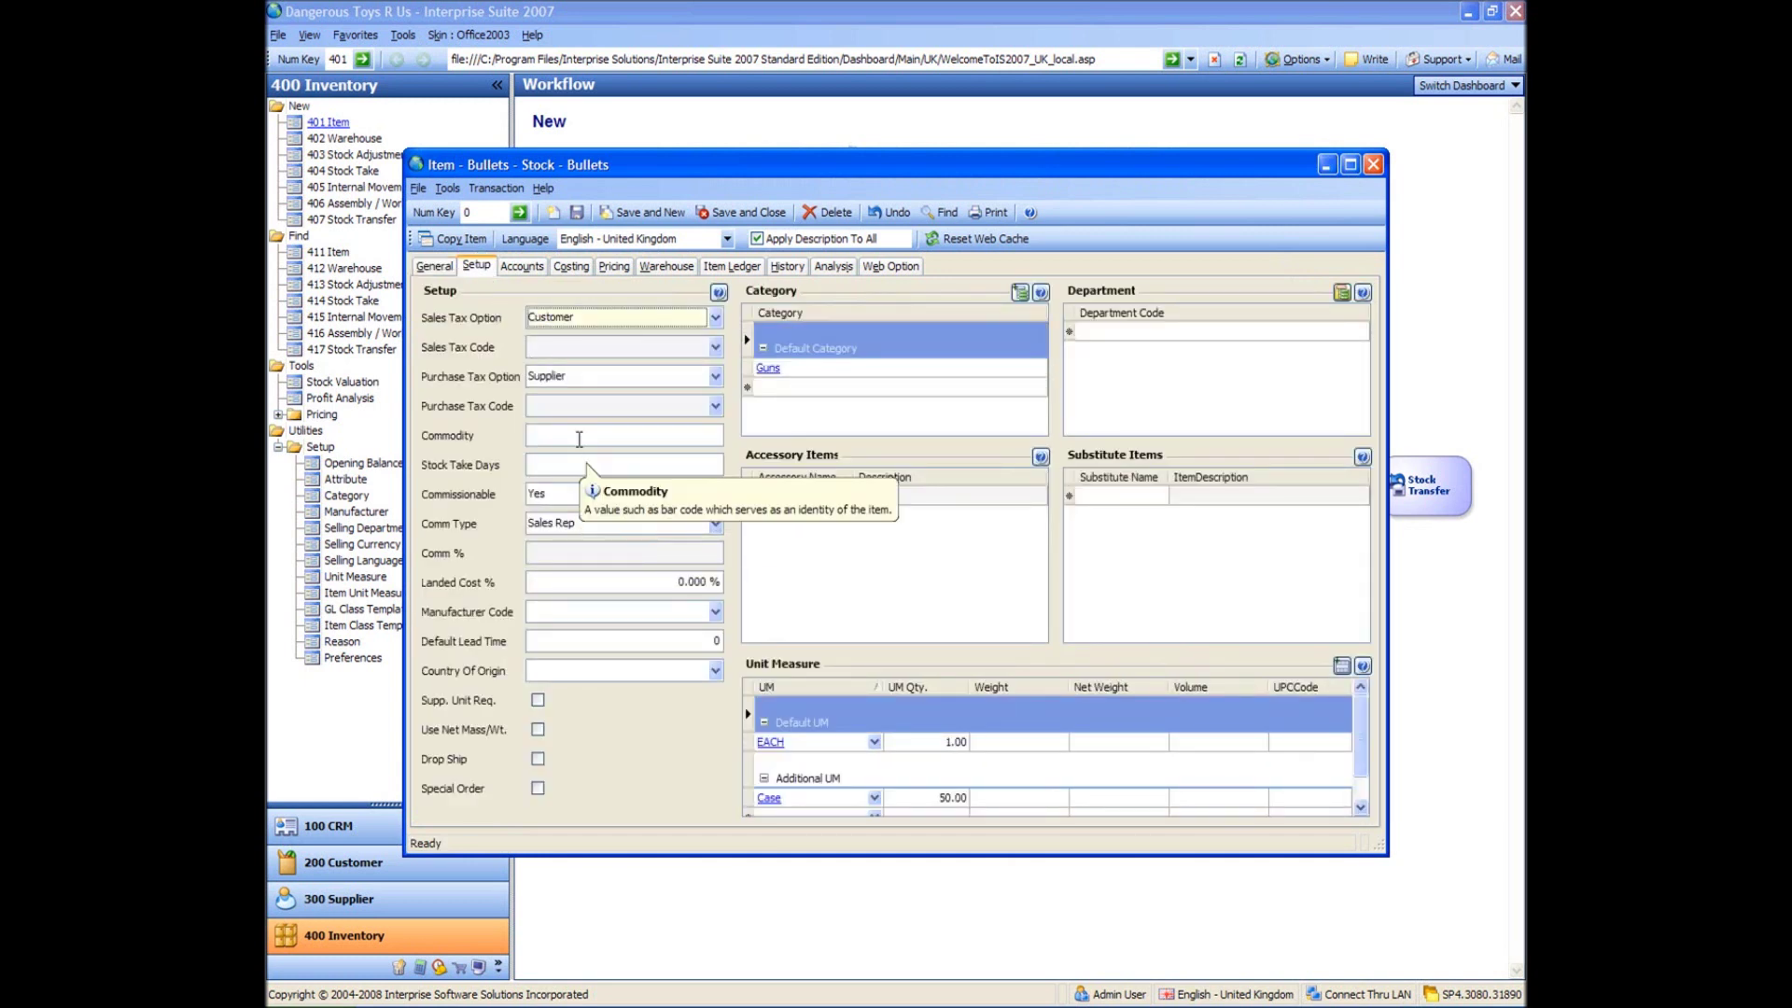
click(580, 436)
text(456)
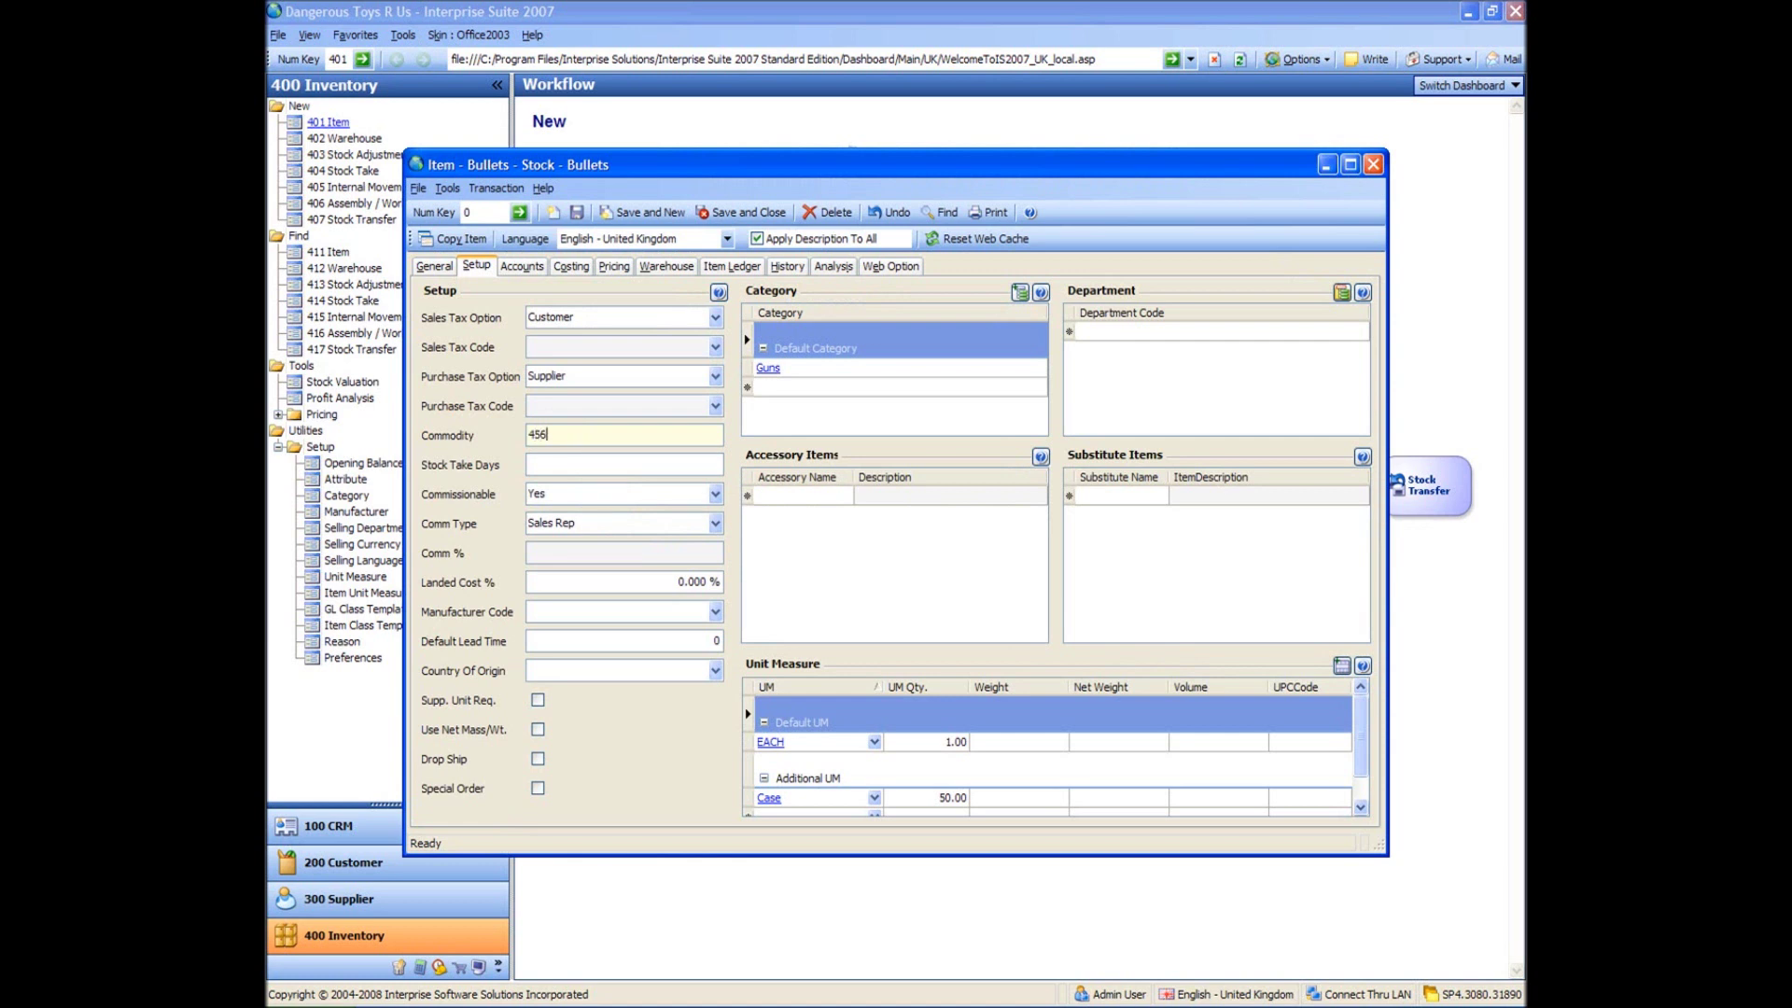
text(45678)
Set the weight of the EACH unit measure to 0.10 for Bullets
click(1025, 744)
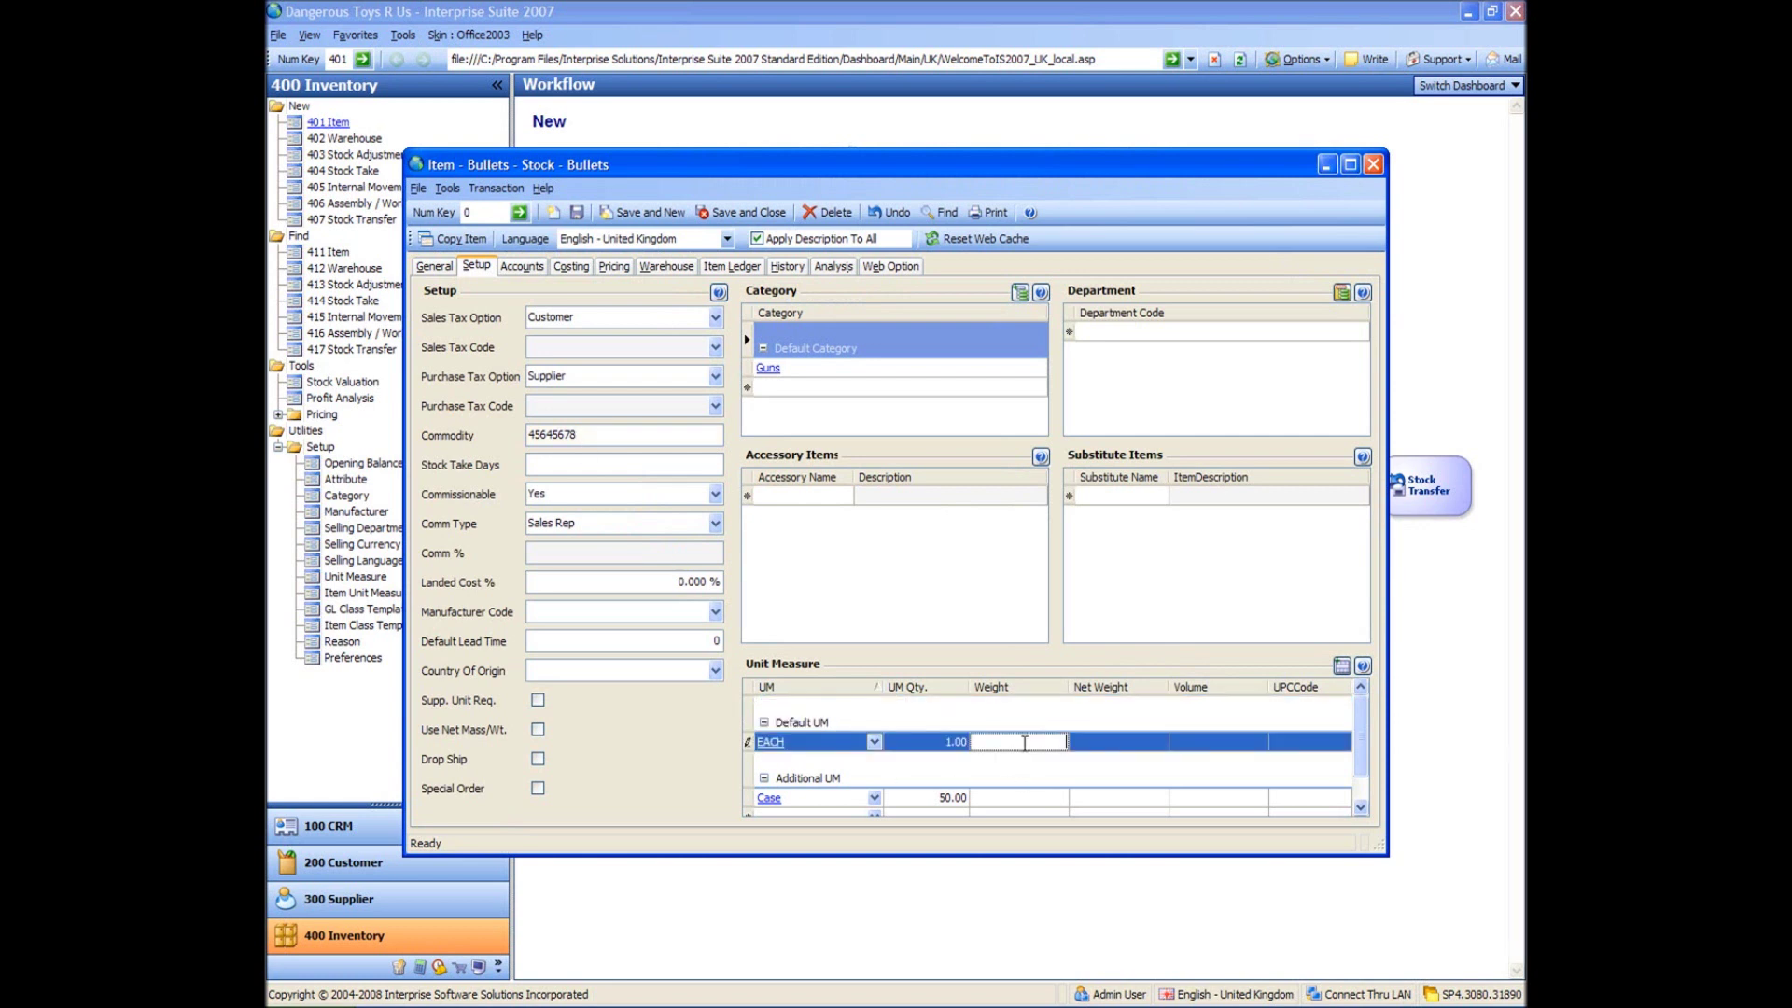
text(0.10)
key(Tab)
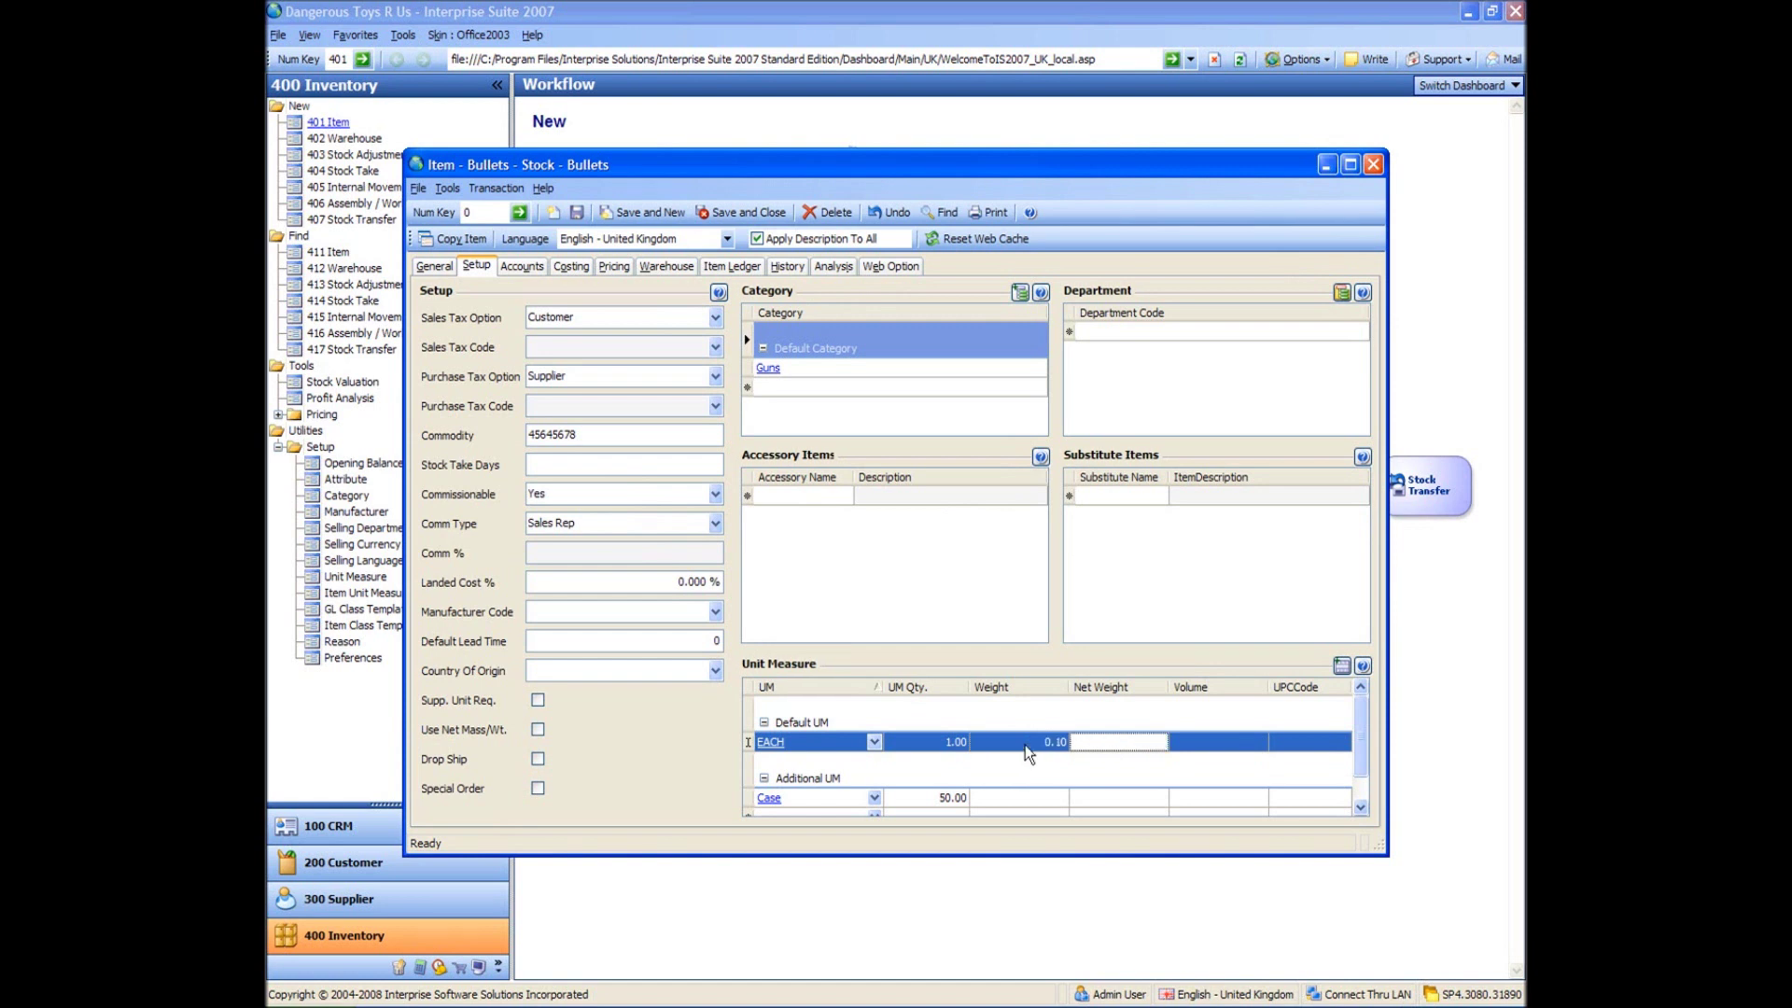
Set the weight of the Case unit measure to 5 for Bullets, and save and close the item
key(Down)
key(Down)
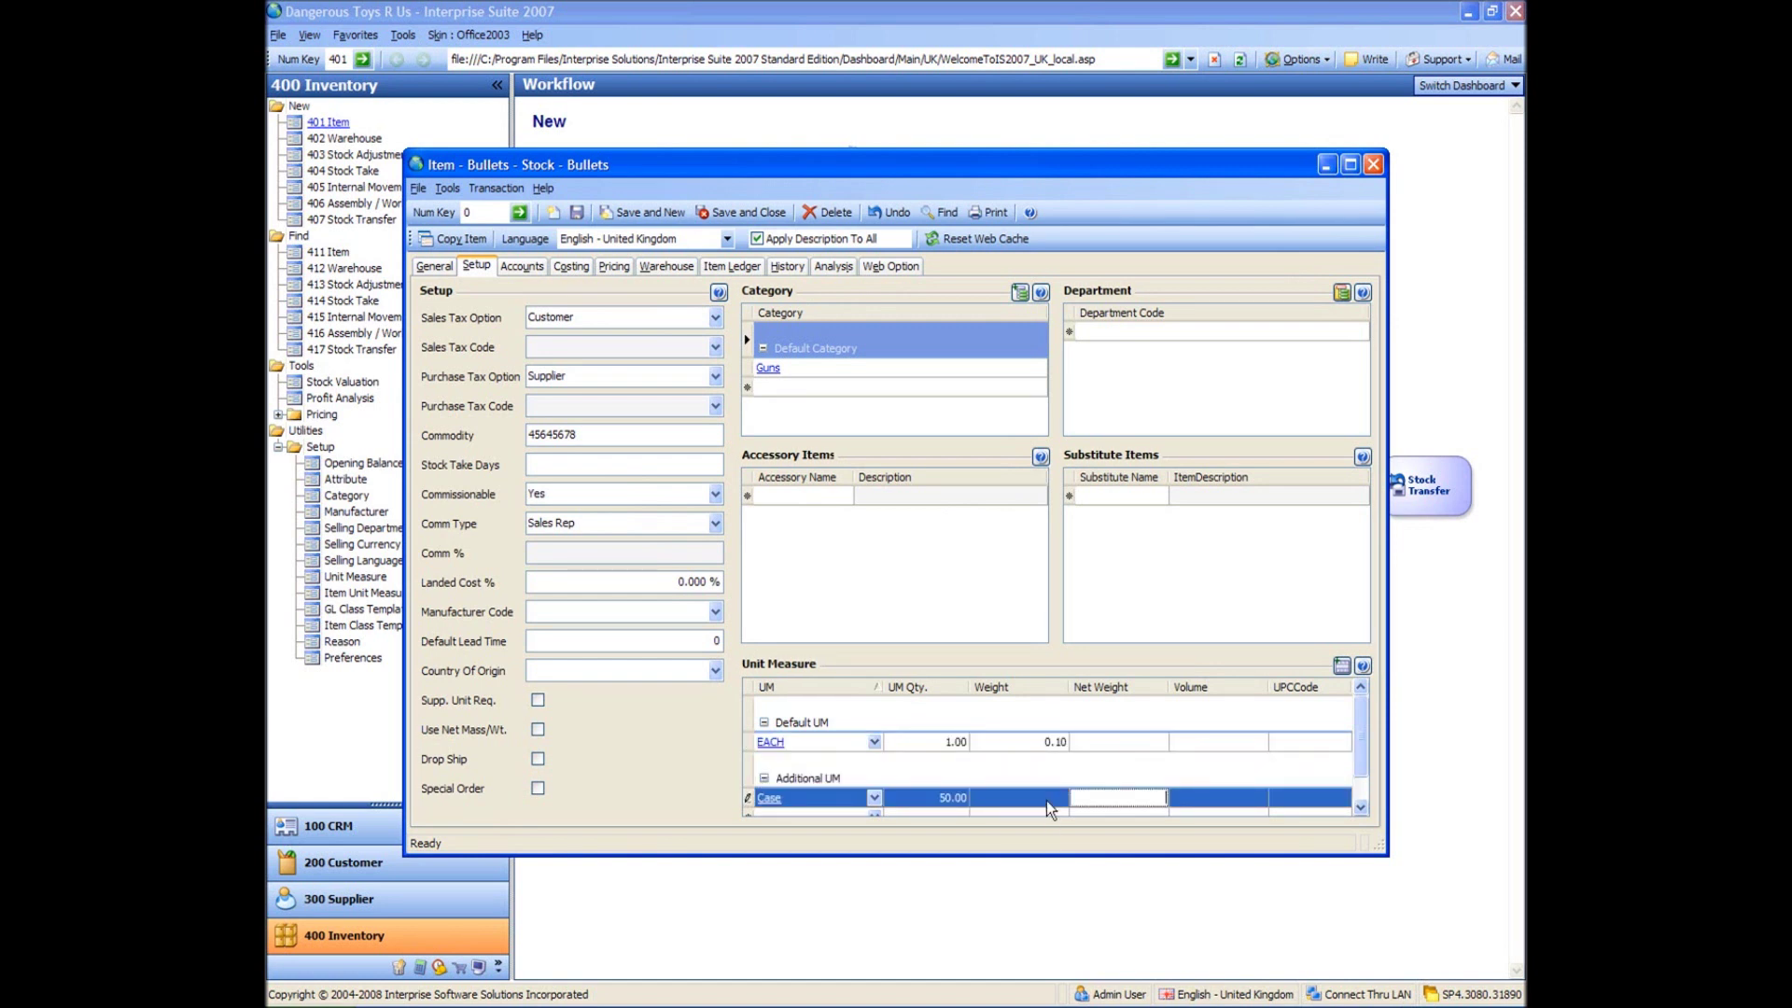
click(1045, 801)
text(6)
key(BackSpace)
text(5)
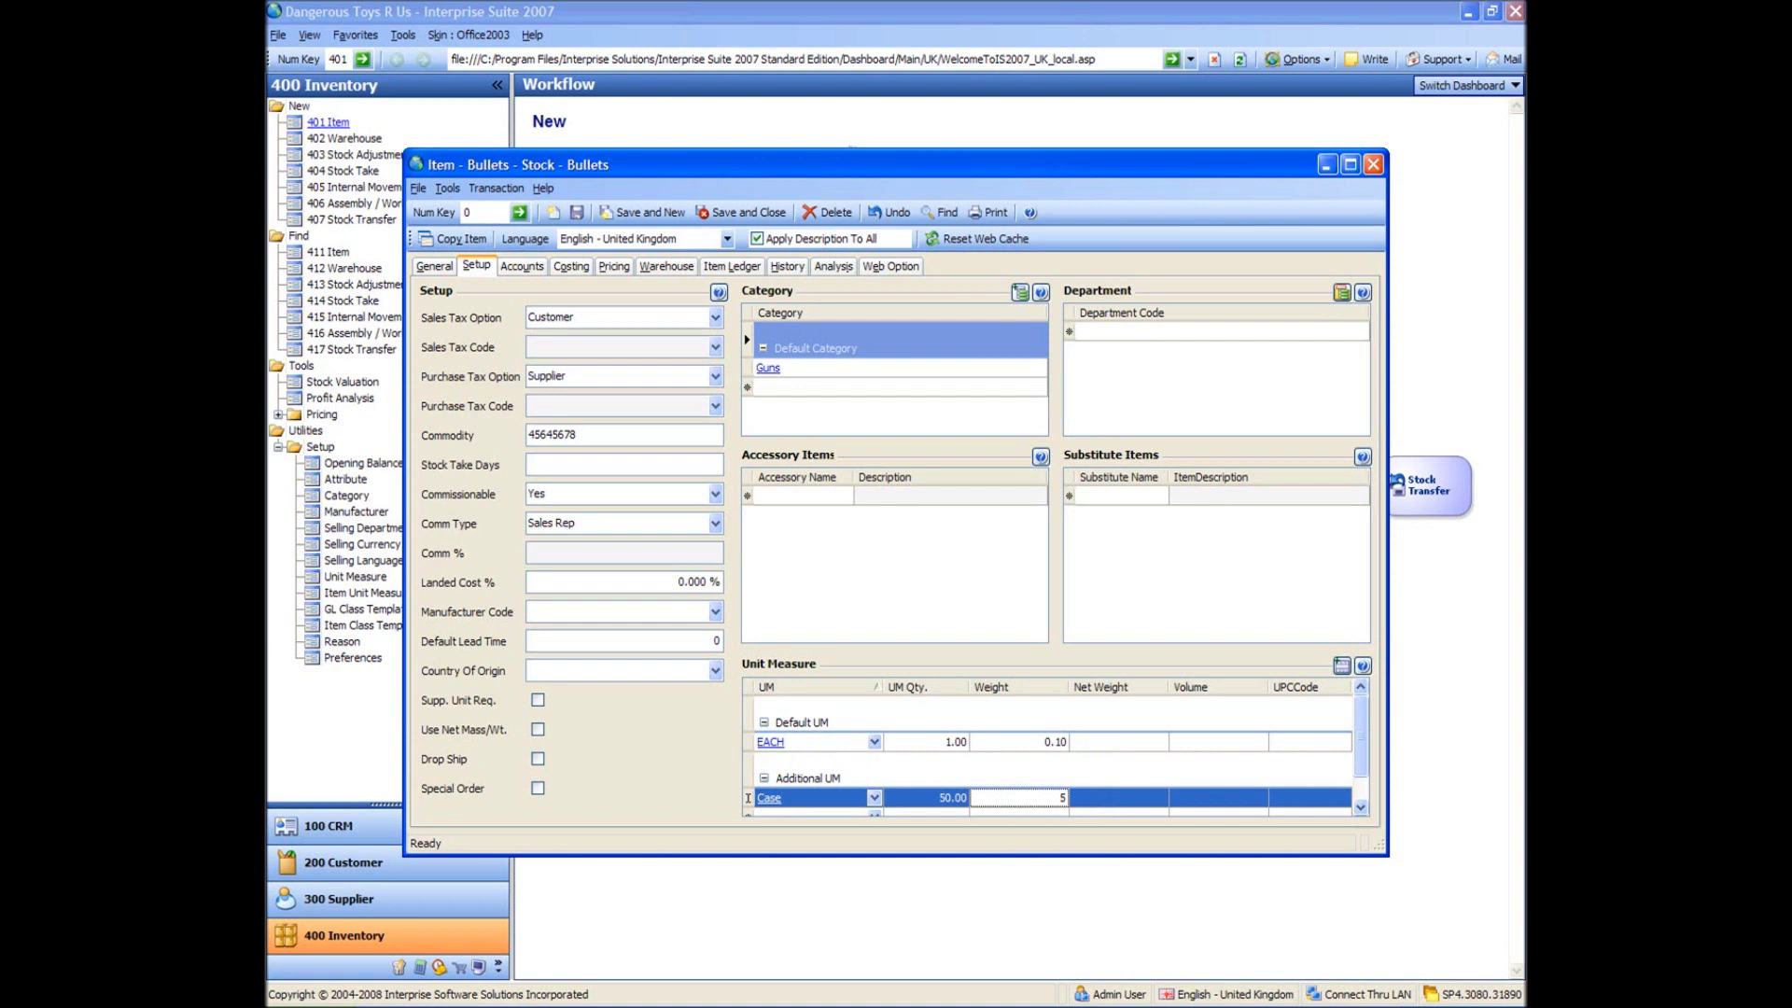
key(Tab)
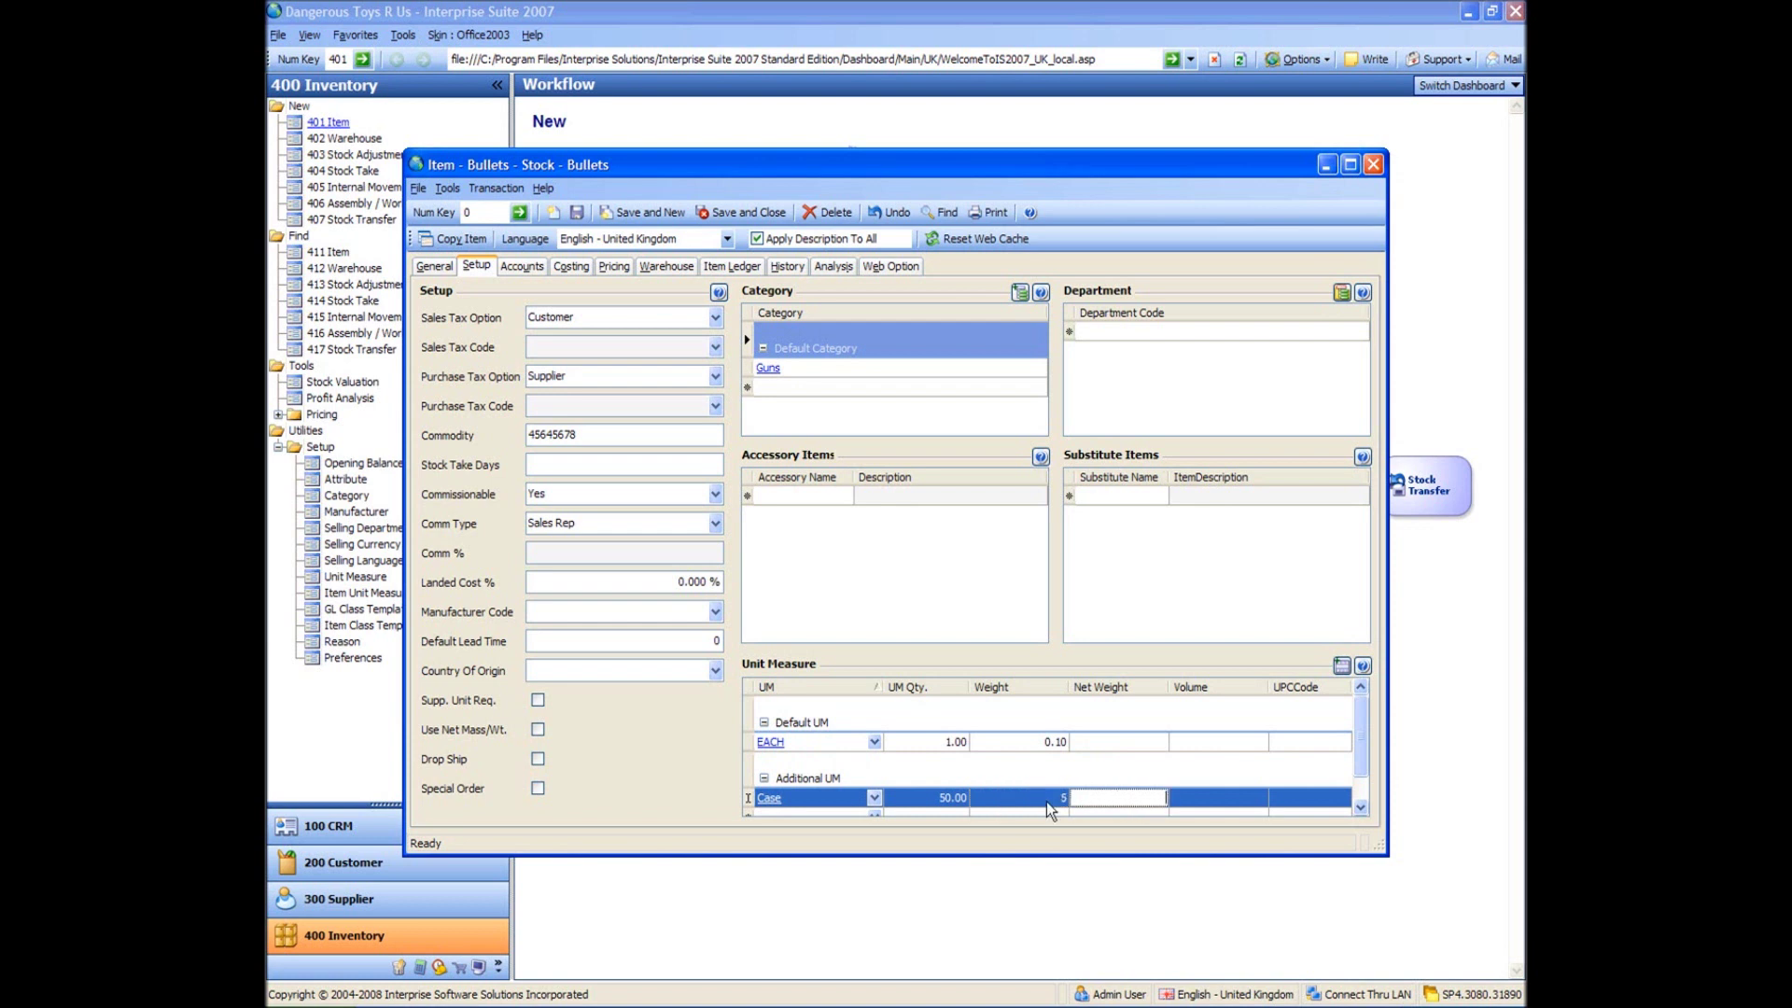
click(737, 213)
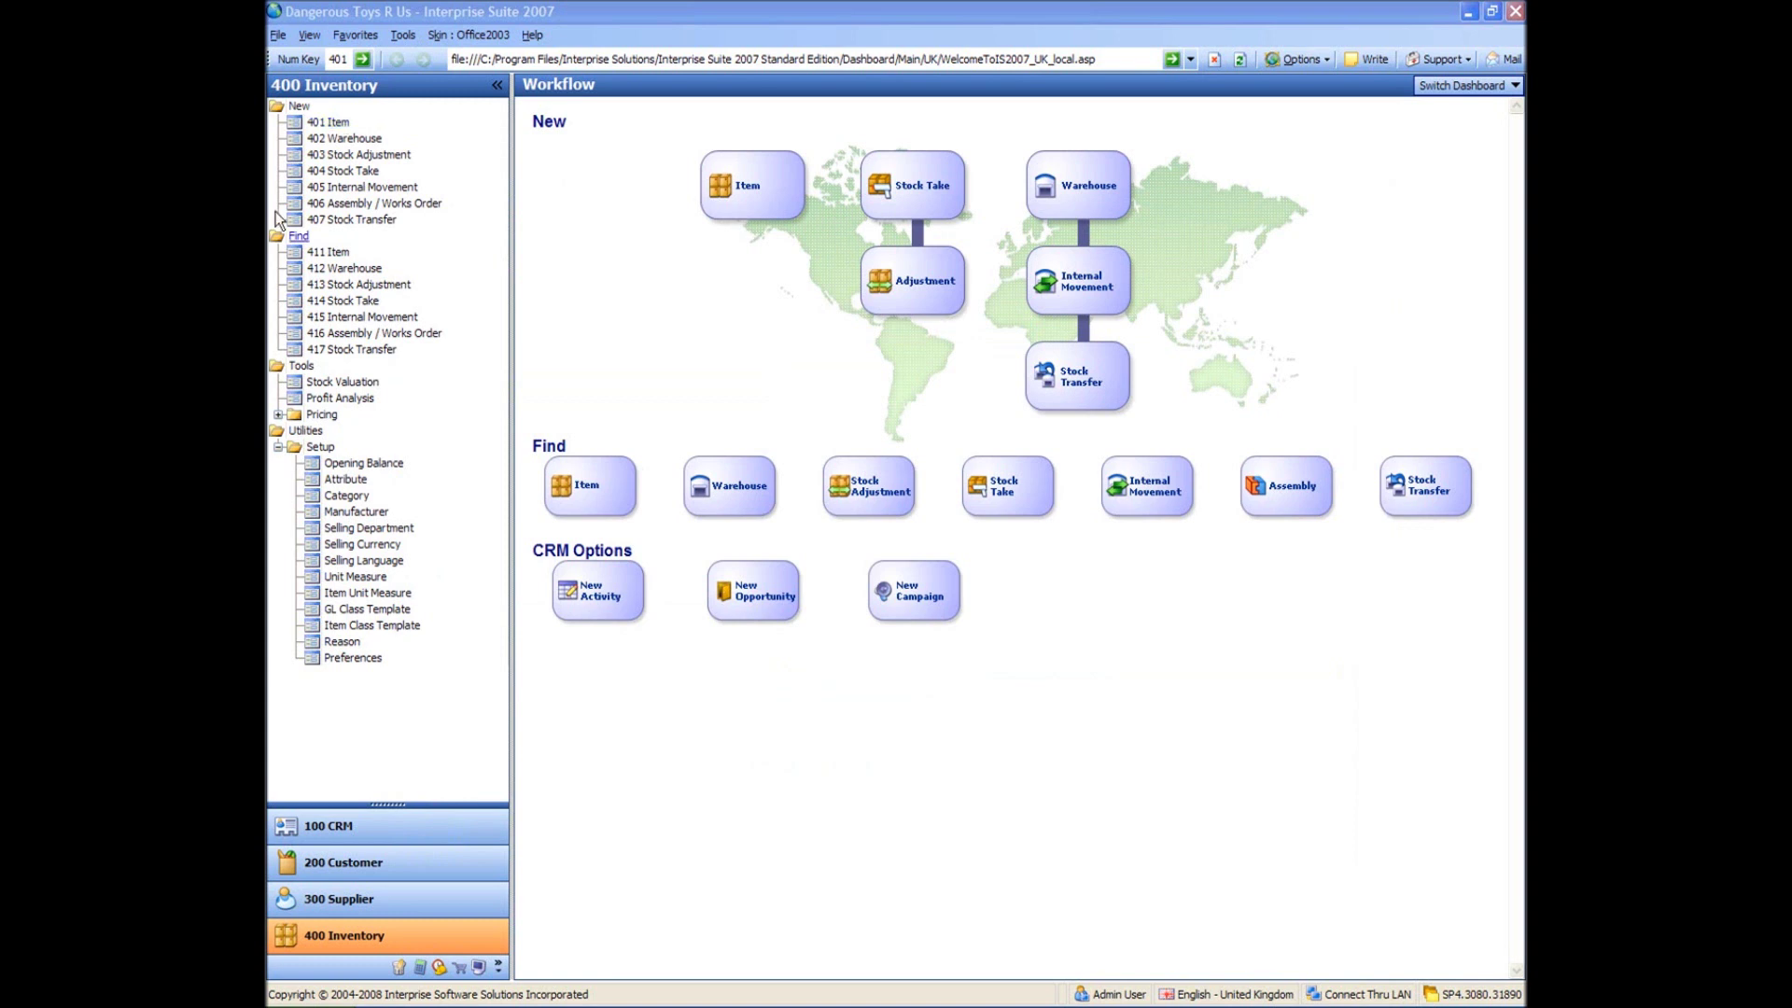
Start a new stock item with Holster as both name and description, and continue to units and category
click(341, 122)
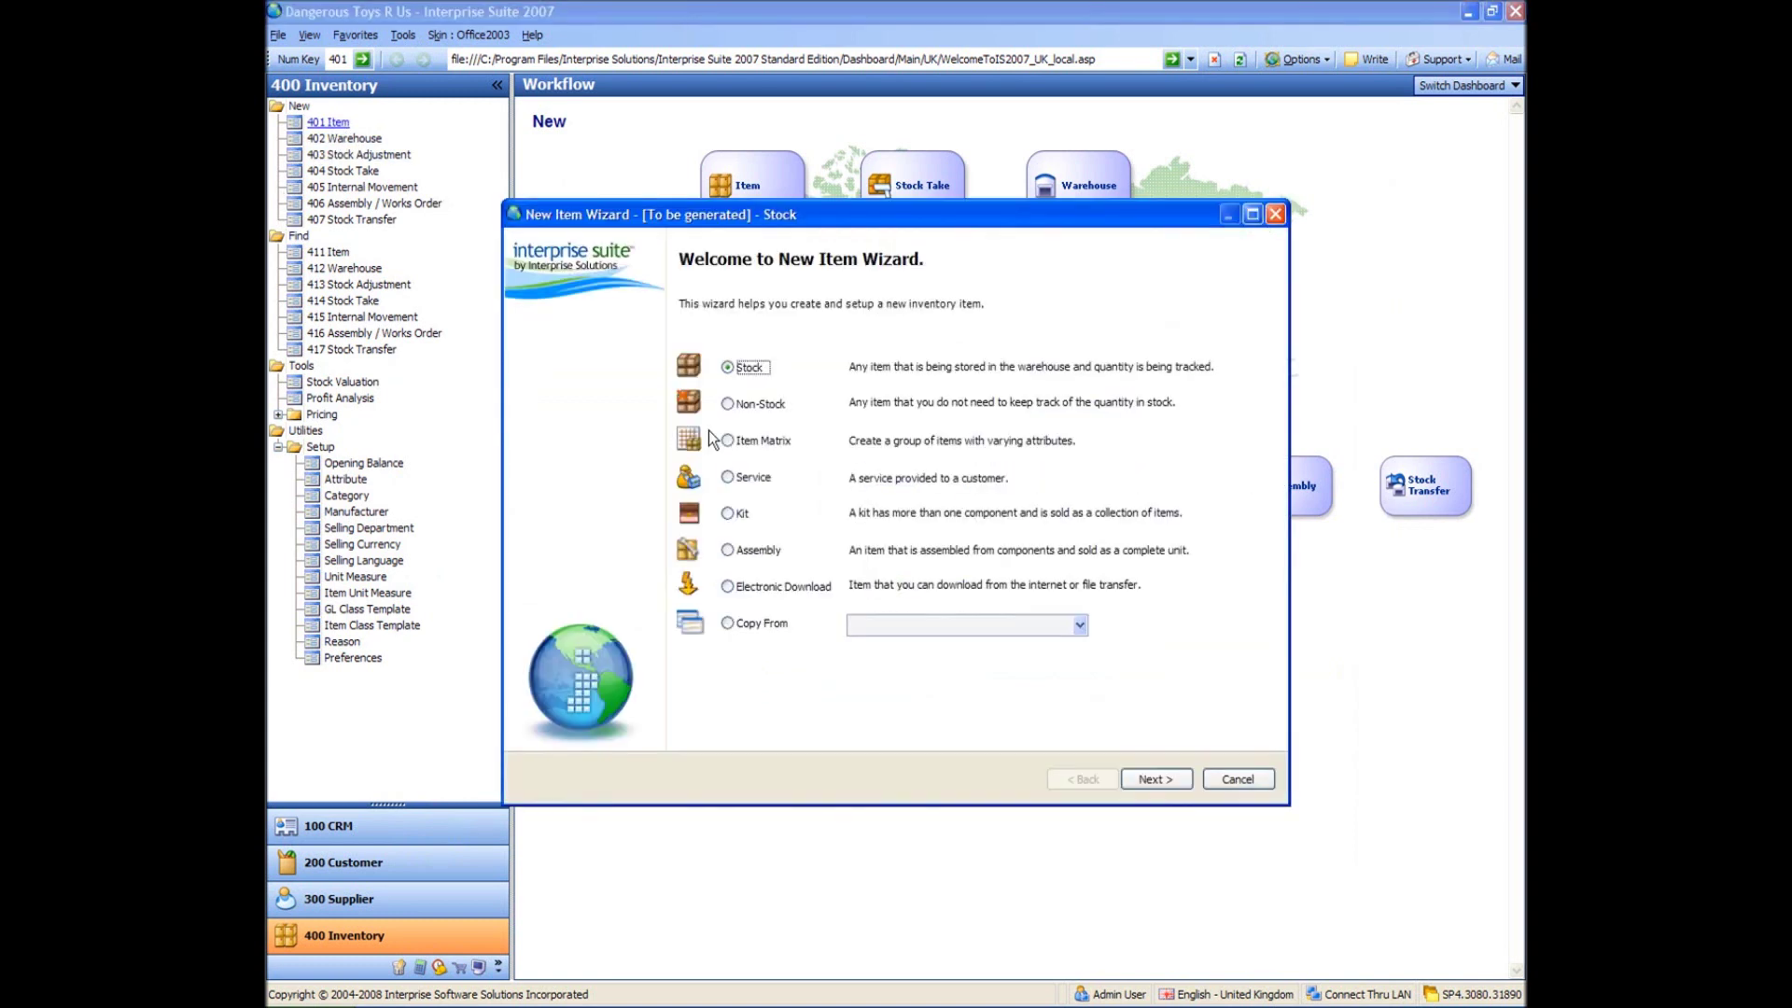
click(1153, 778)
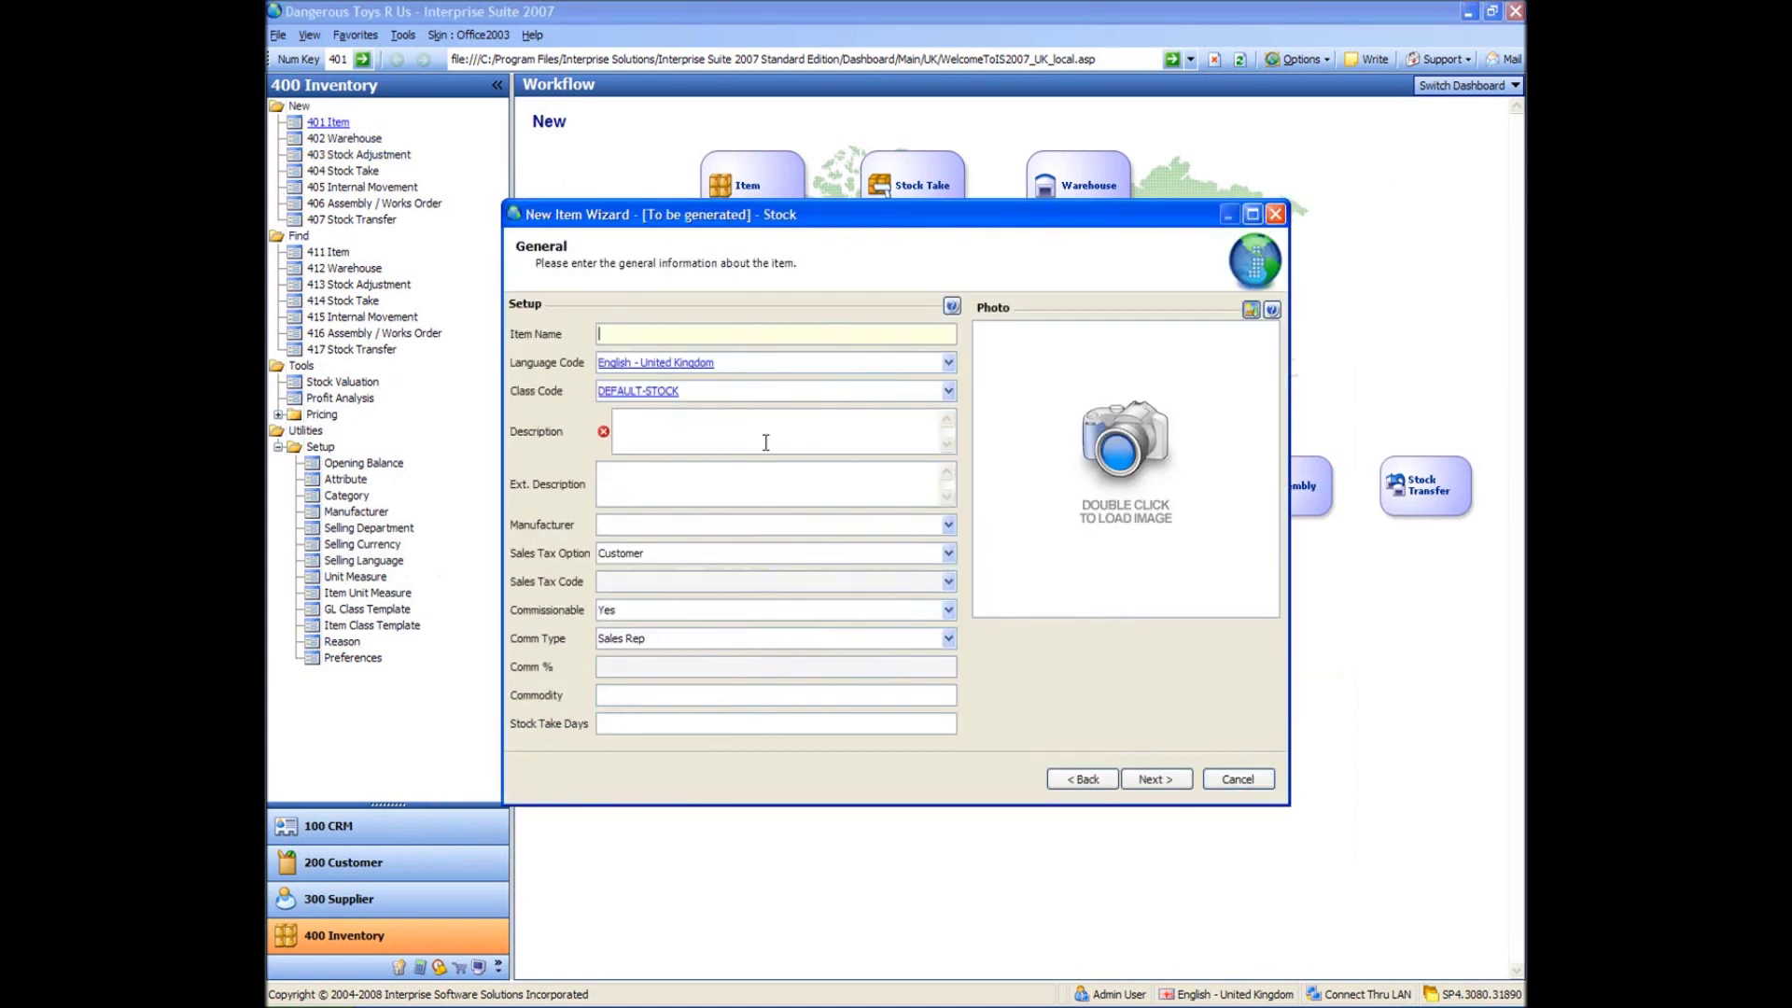
text(Holster)
key(Tab)
key(Tab)
text(Holster)
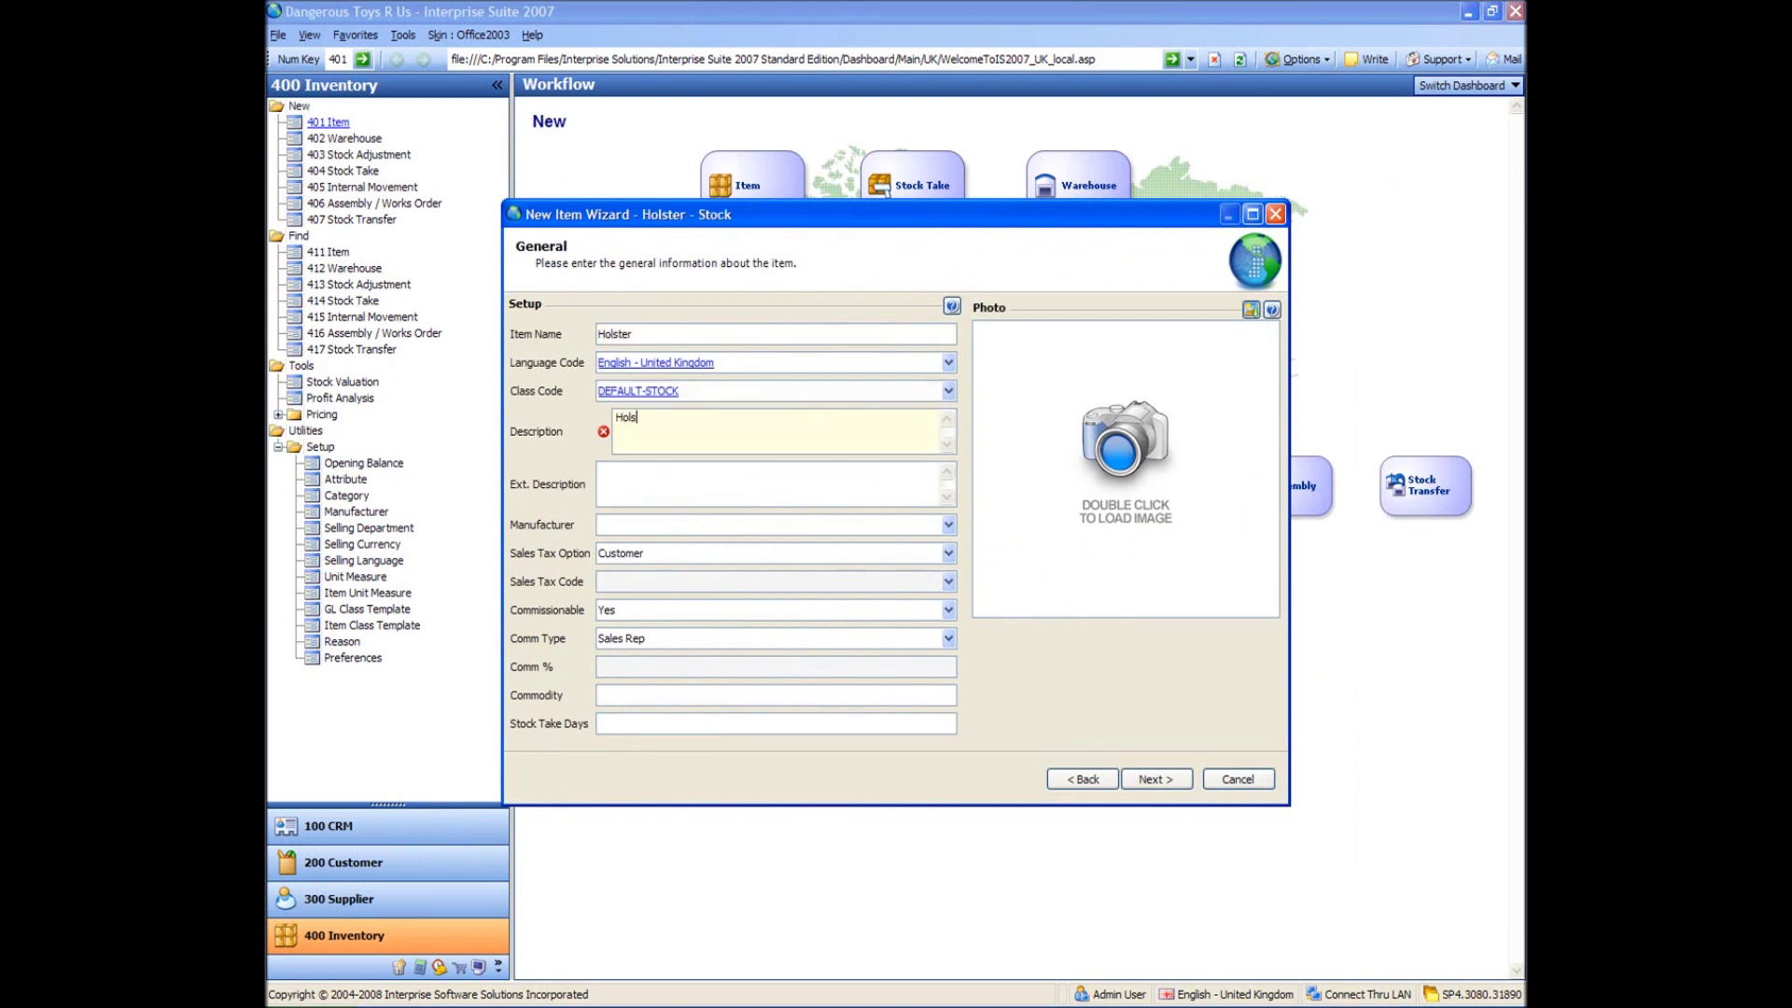
key(Tab)
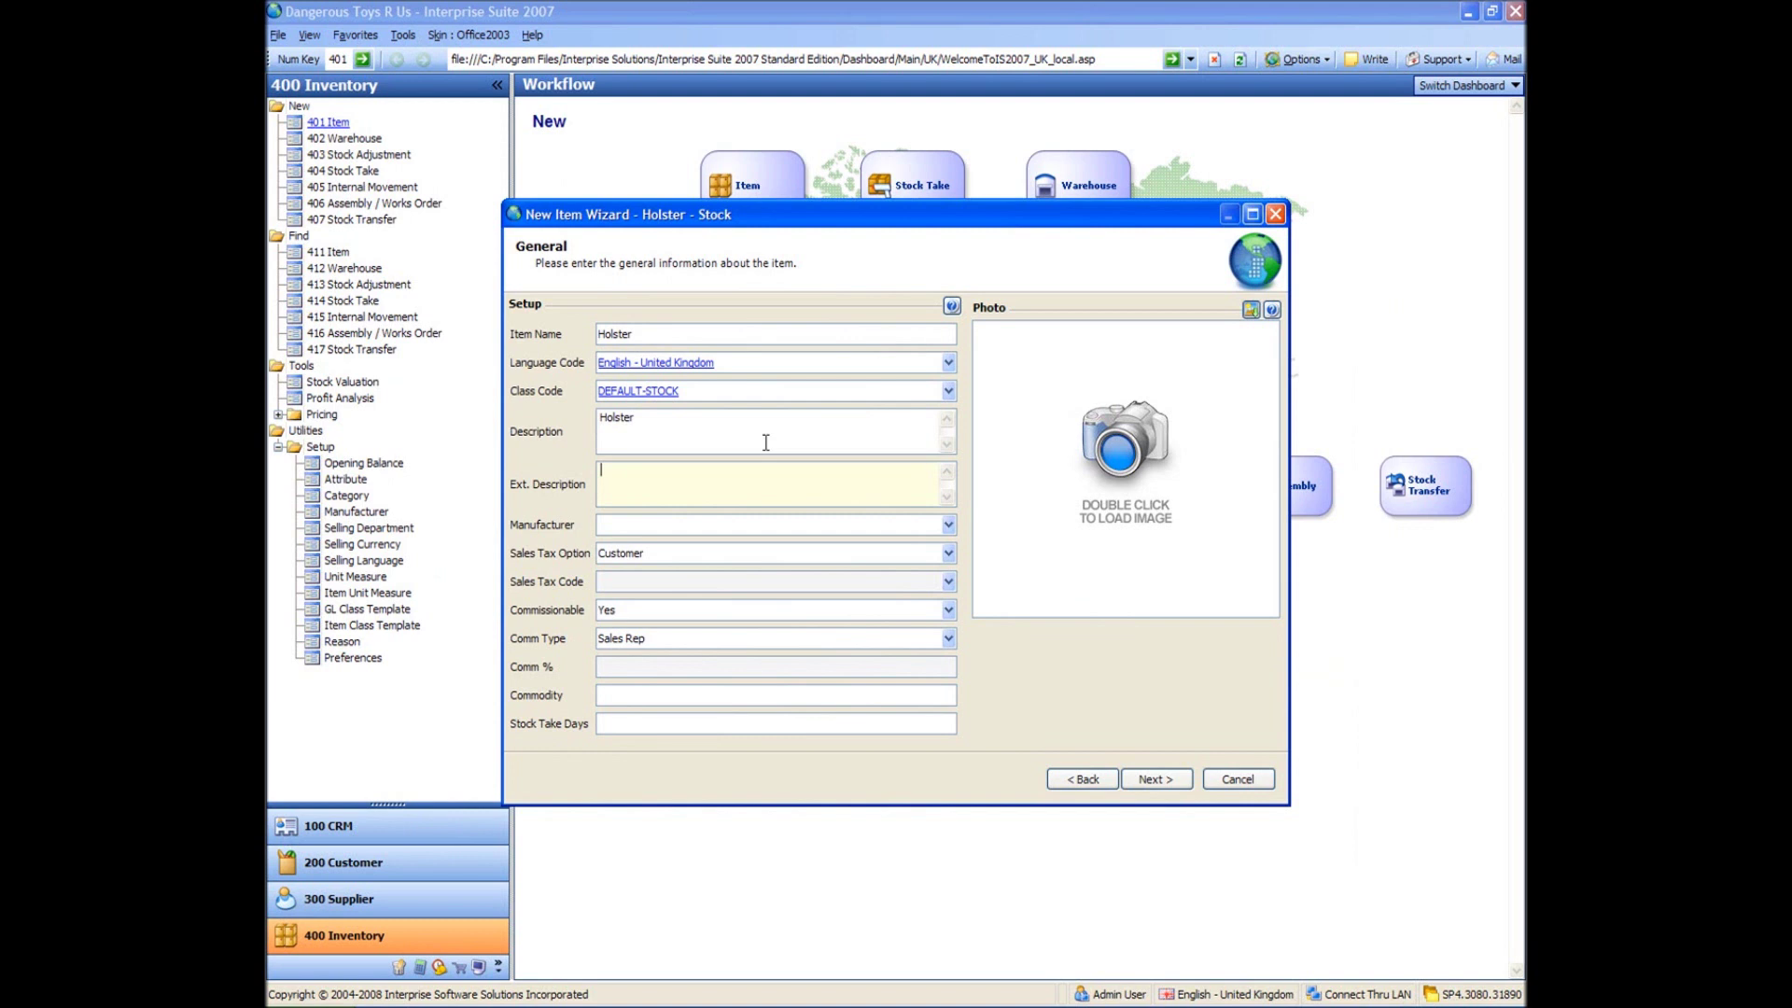
click(1158, 779)
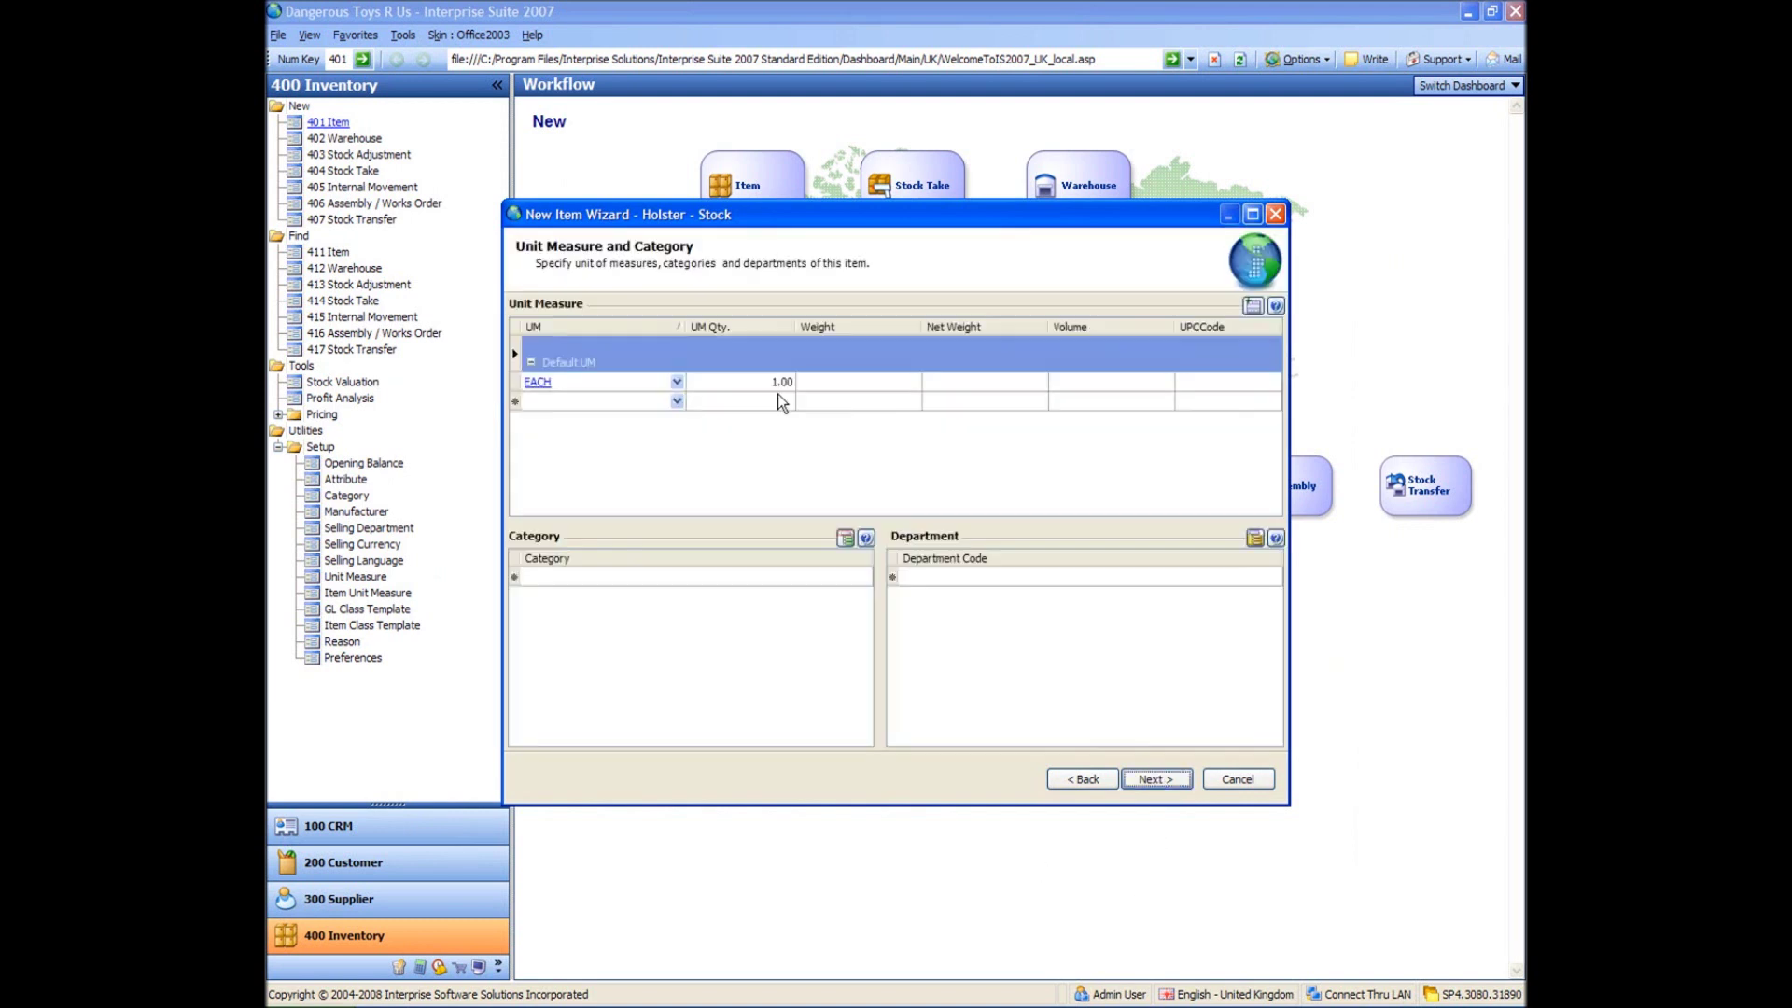
Add DOZEN and Case as additional unit measures for Holster
click(631, 401)
click(677, 402)
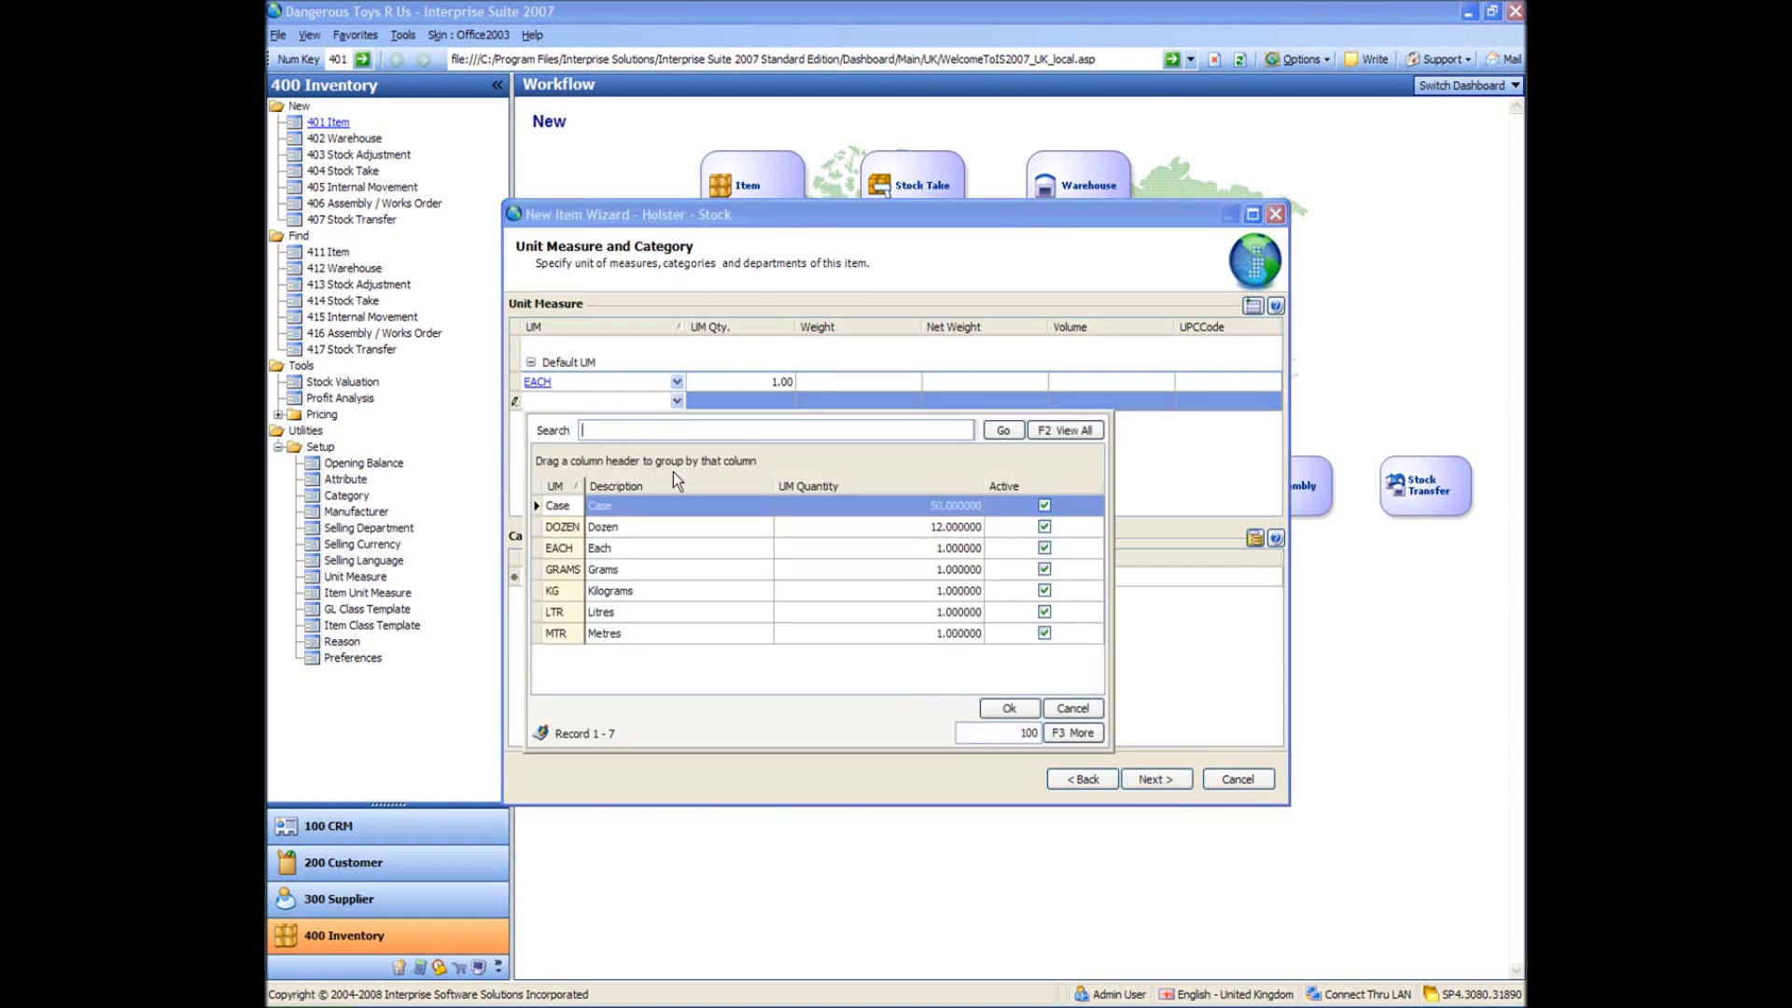
click(564, 530)
double_click(564, 530)
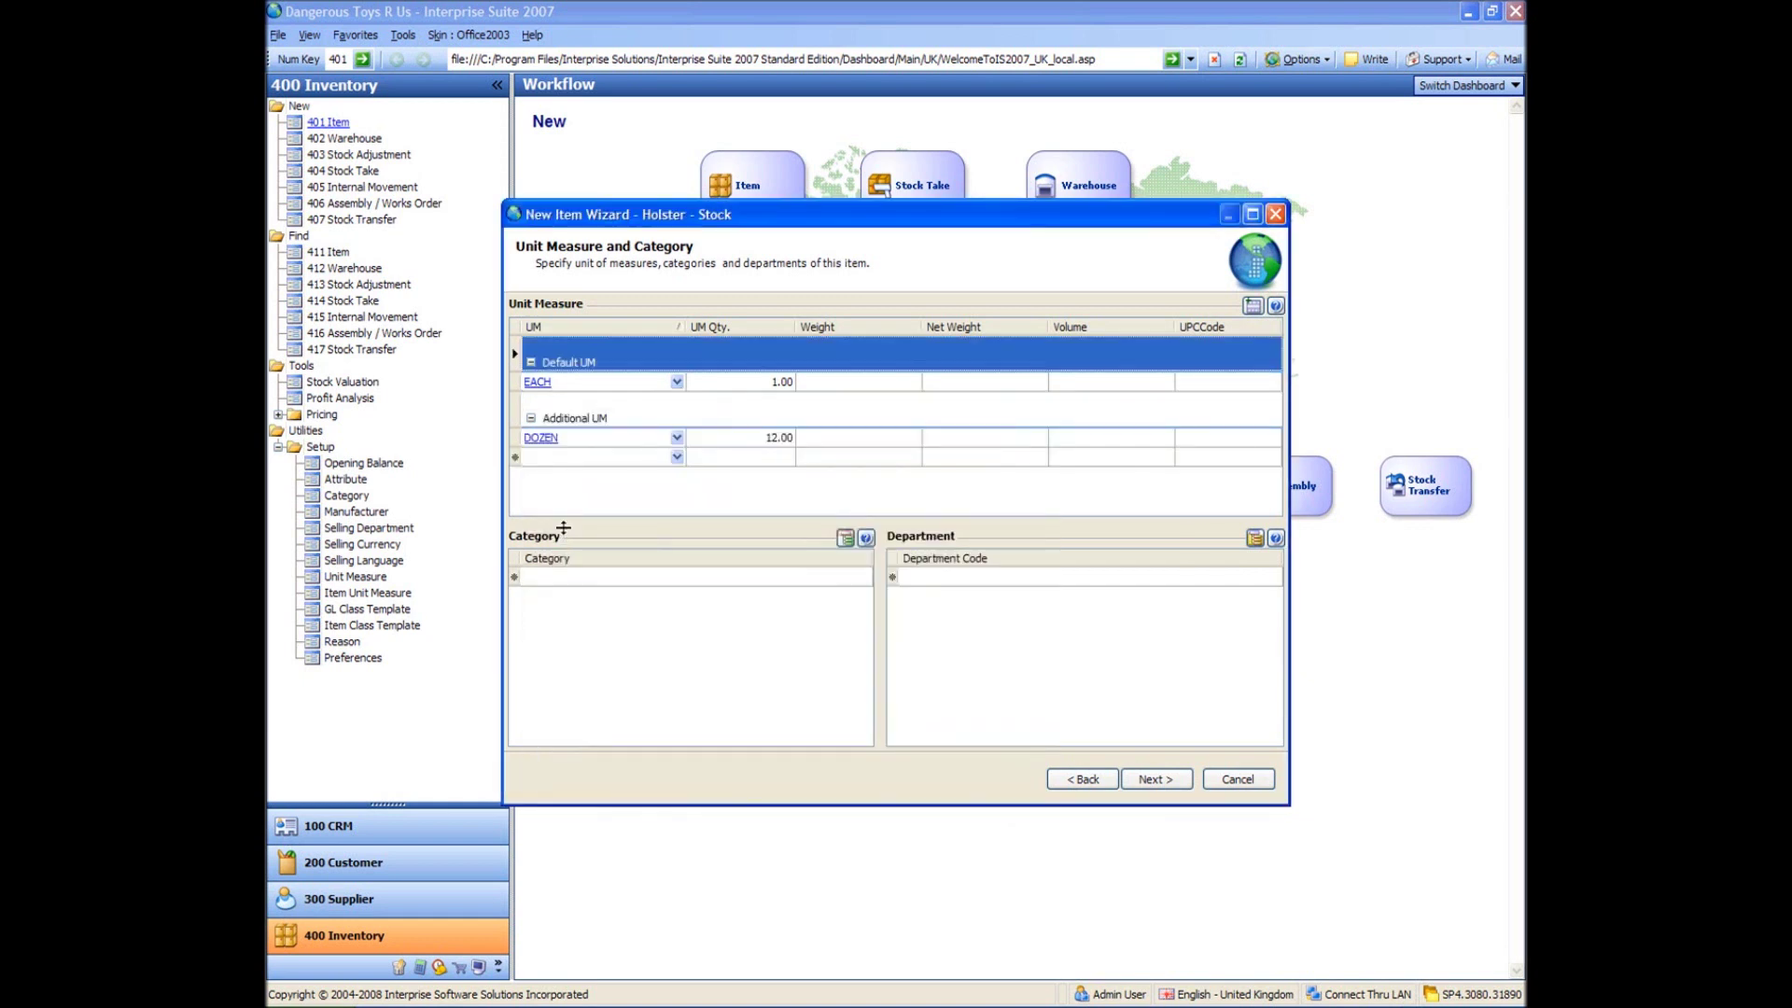
click(681, 460)
click(679, 457)
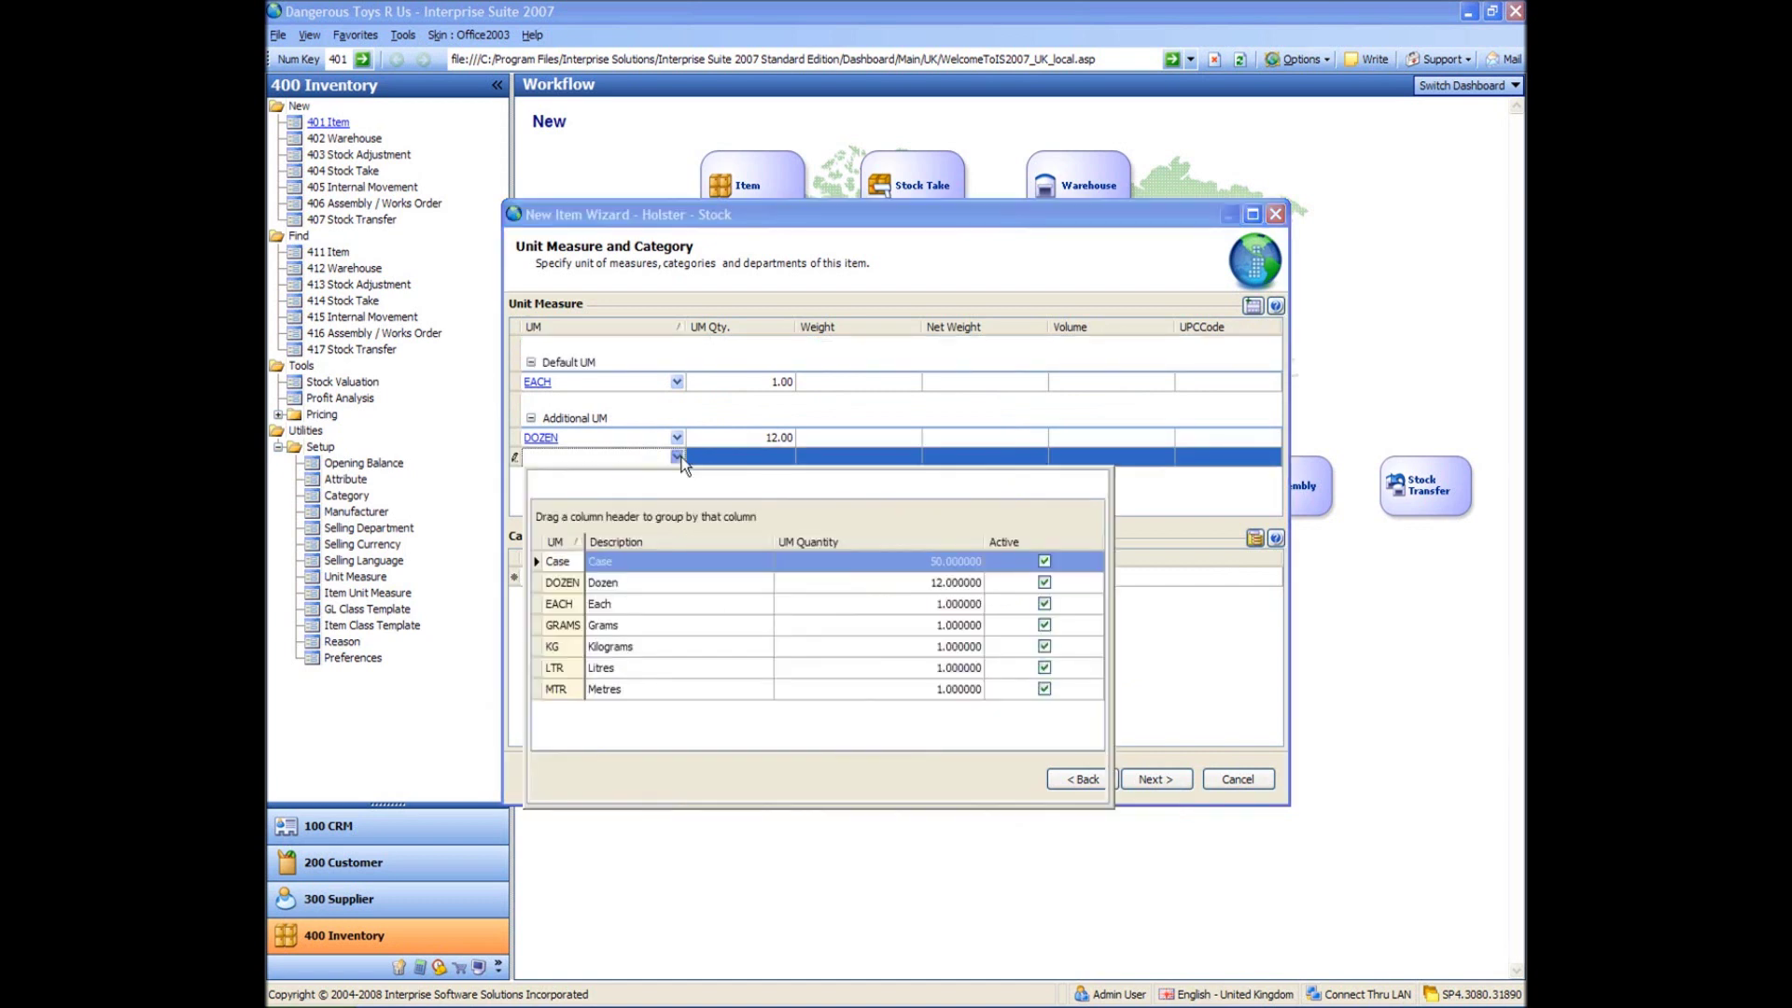
double_click(563, 564)
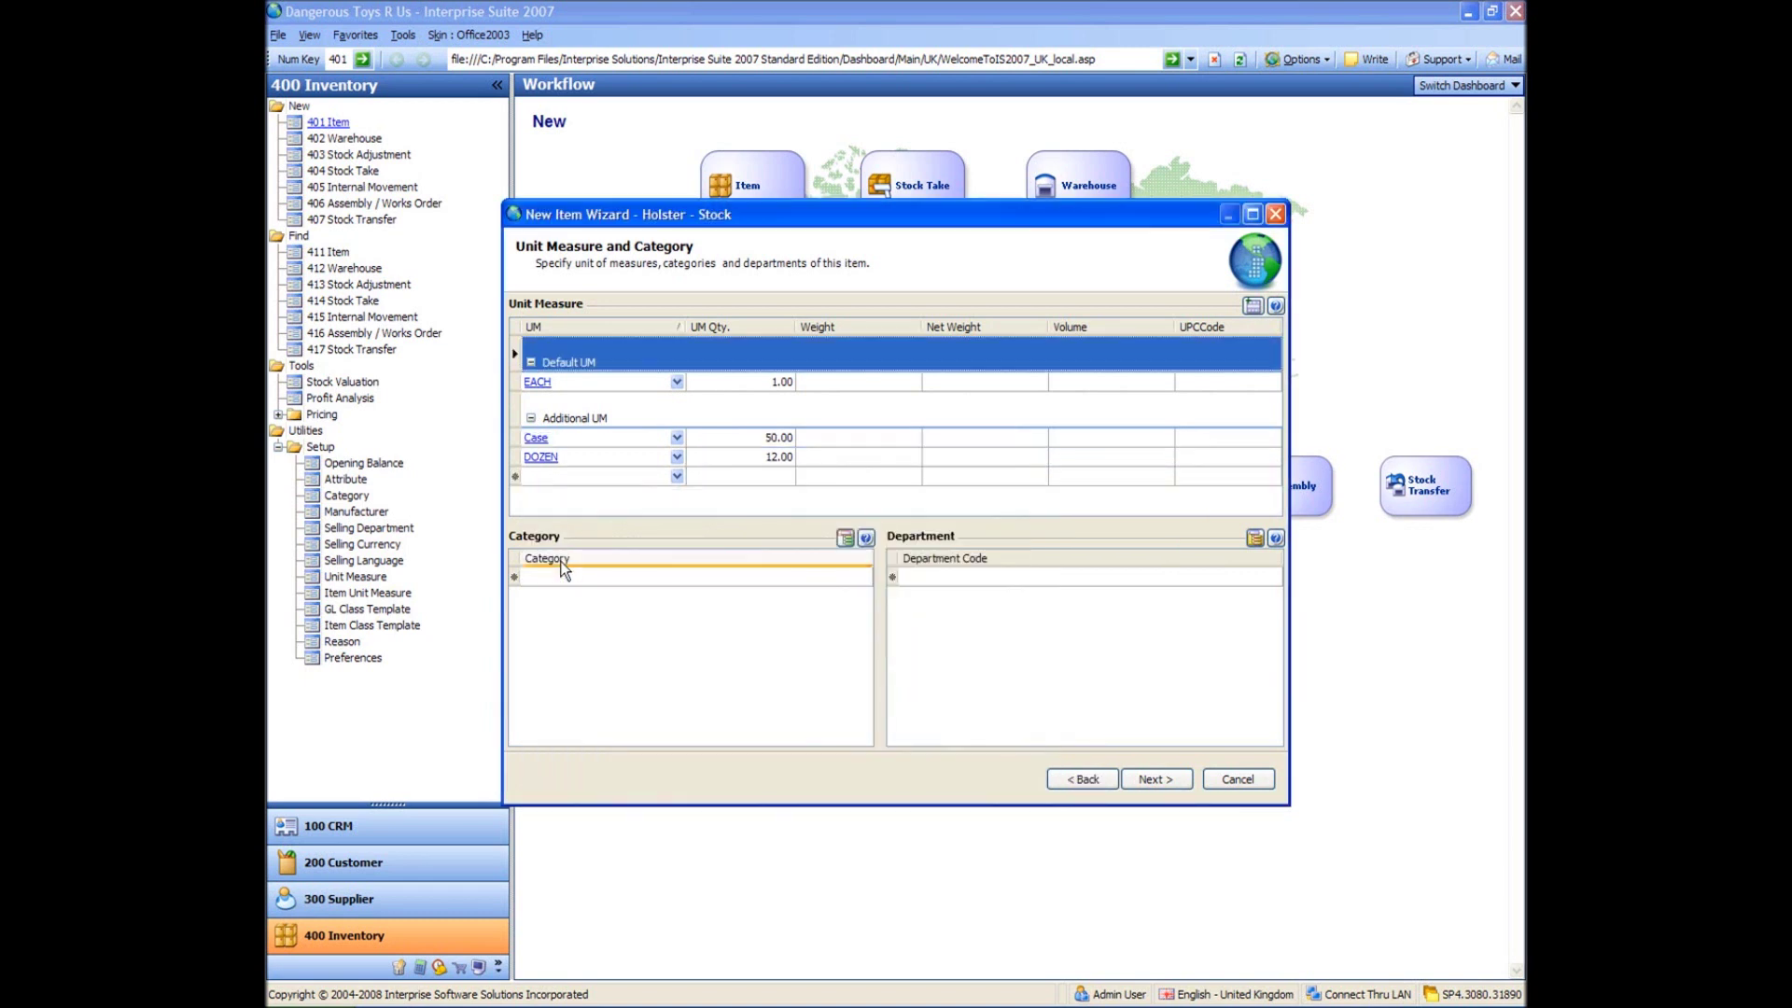
Assign the Guns category to Holster and continue to costing
click(738, 682)
click(870, 576)
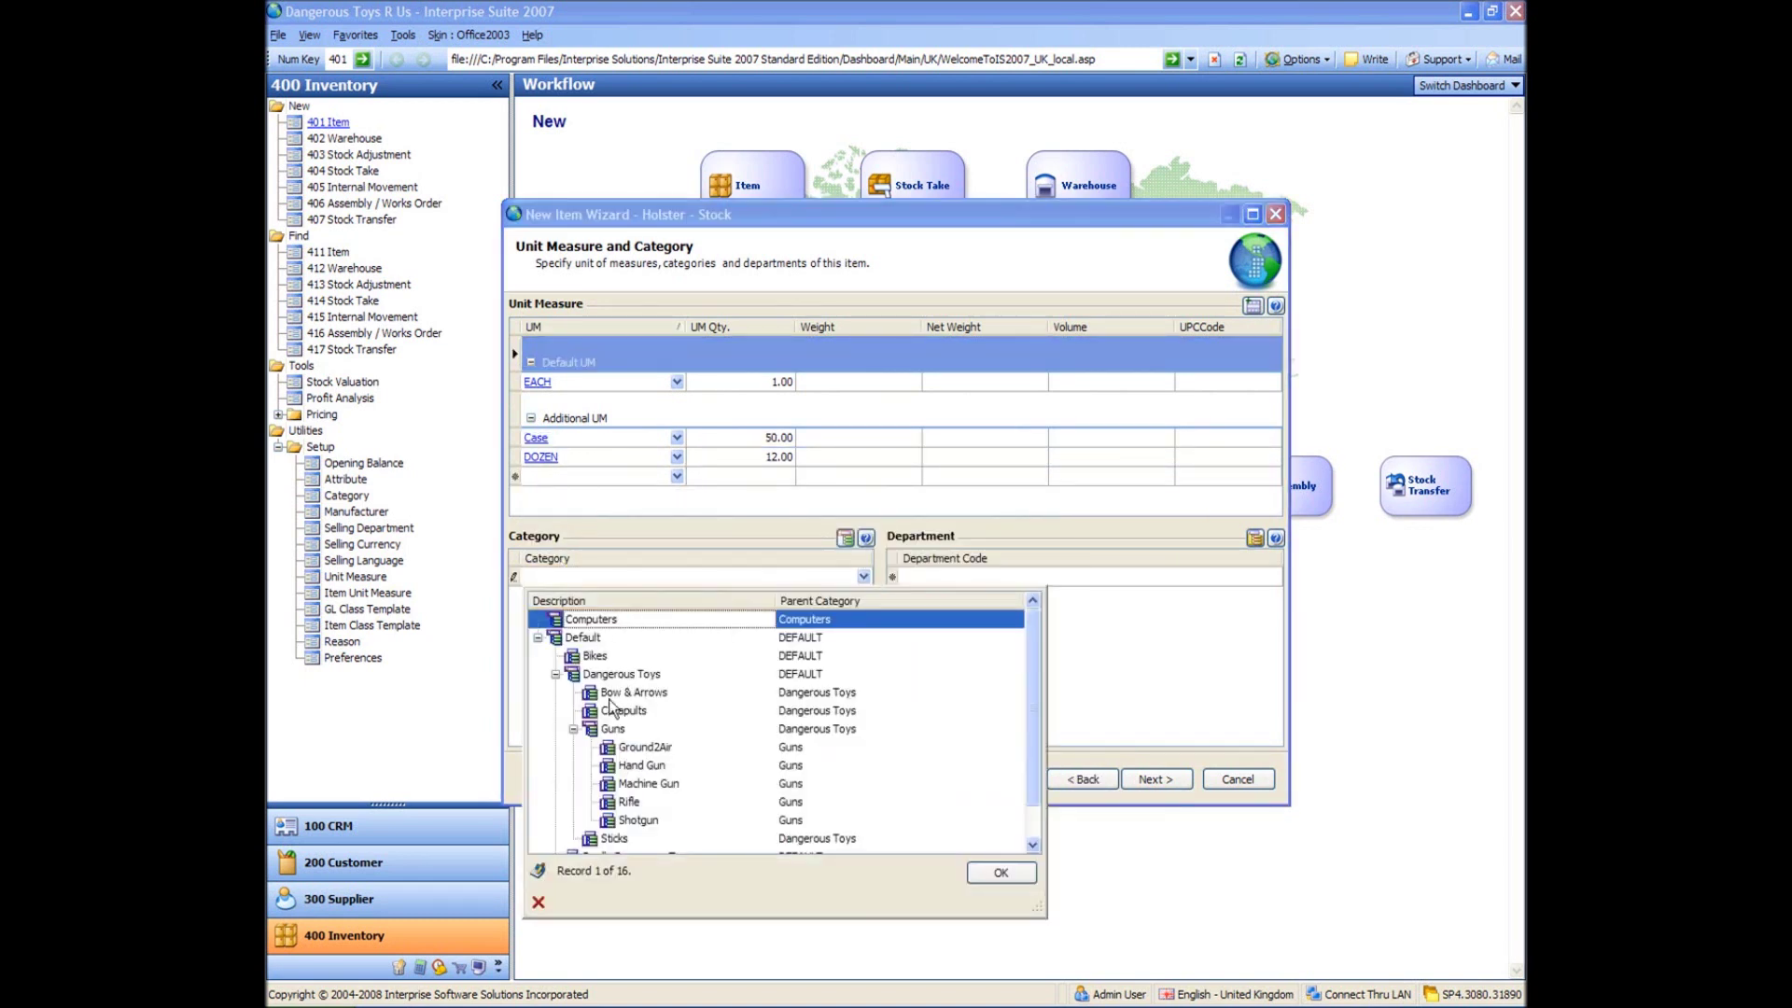
double_click(613, 728)
click(1082, 623)
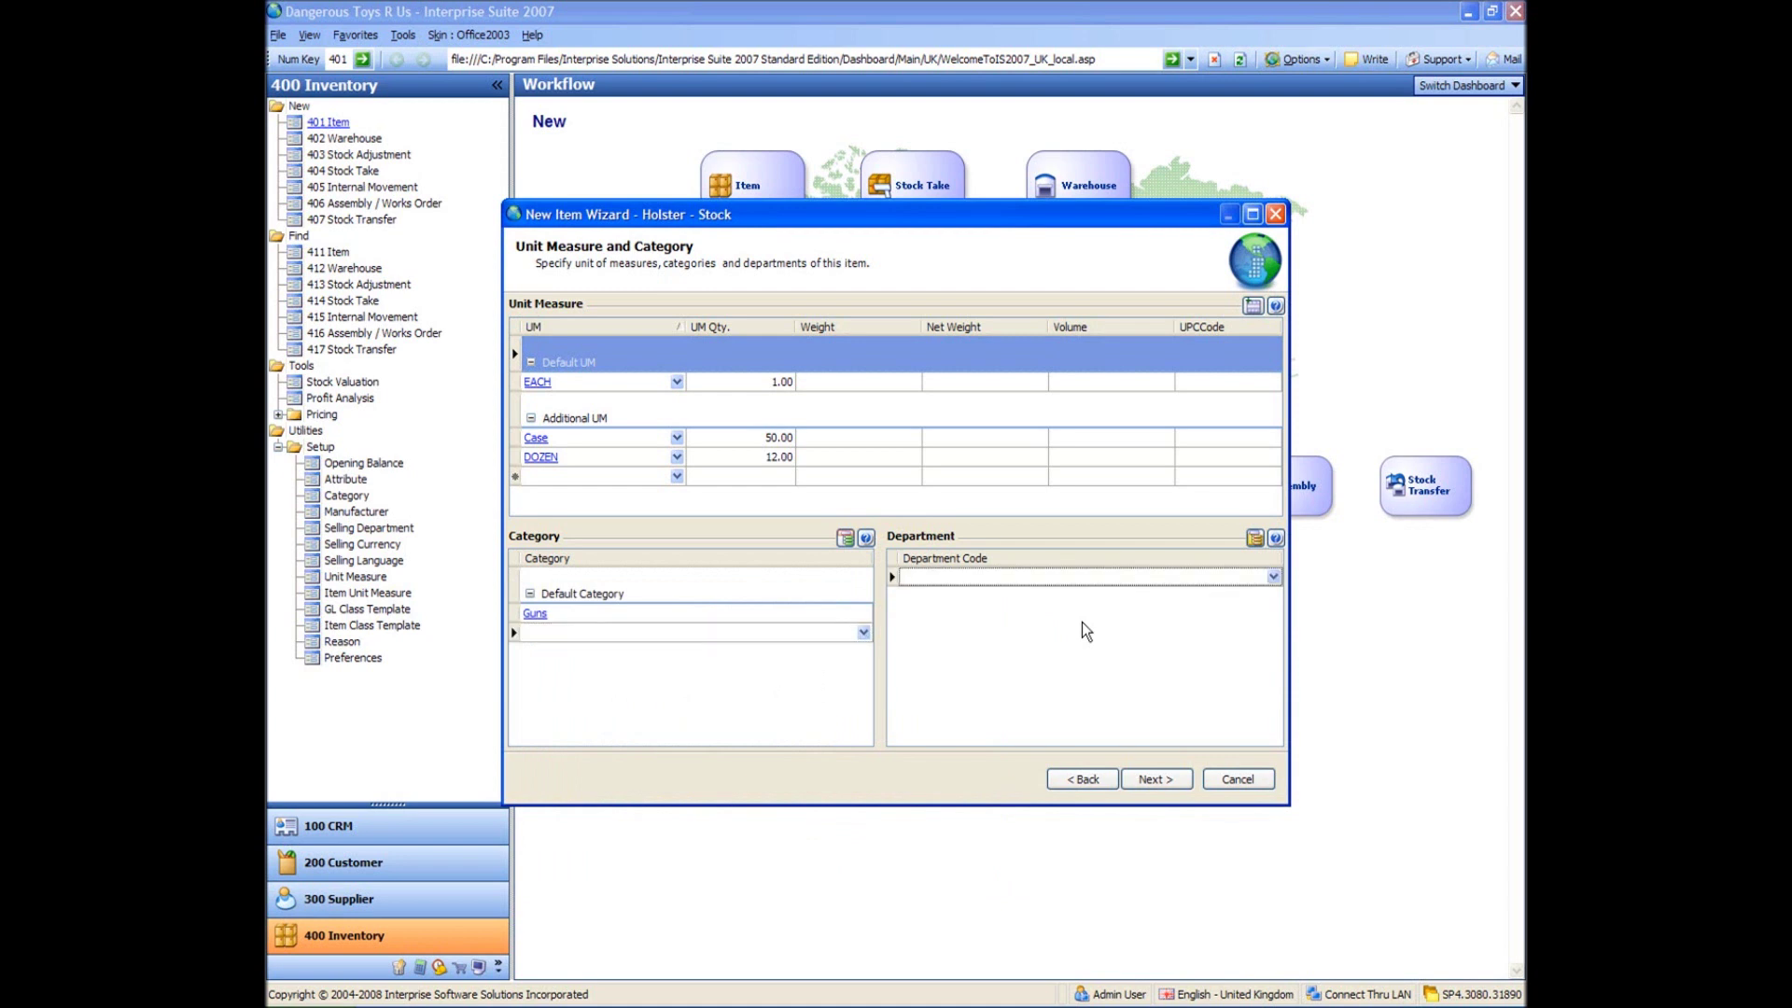
click(1156, 778)
Choose Average Cost as Holster's costing method and set the average cost to £2.00
click(724, 311)
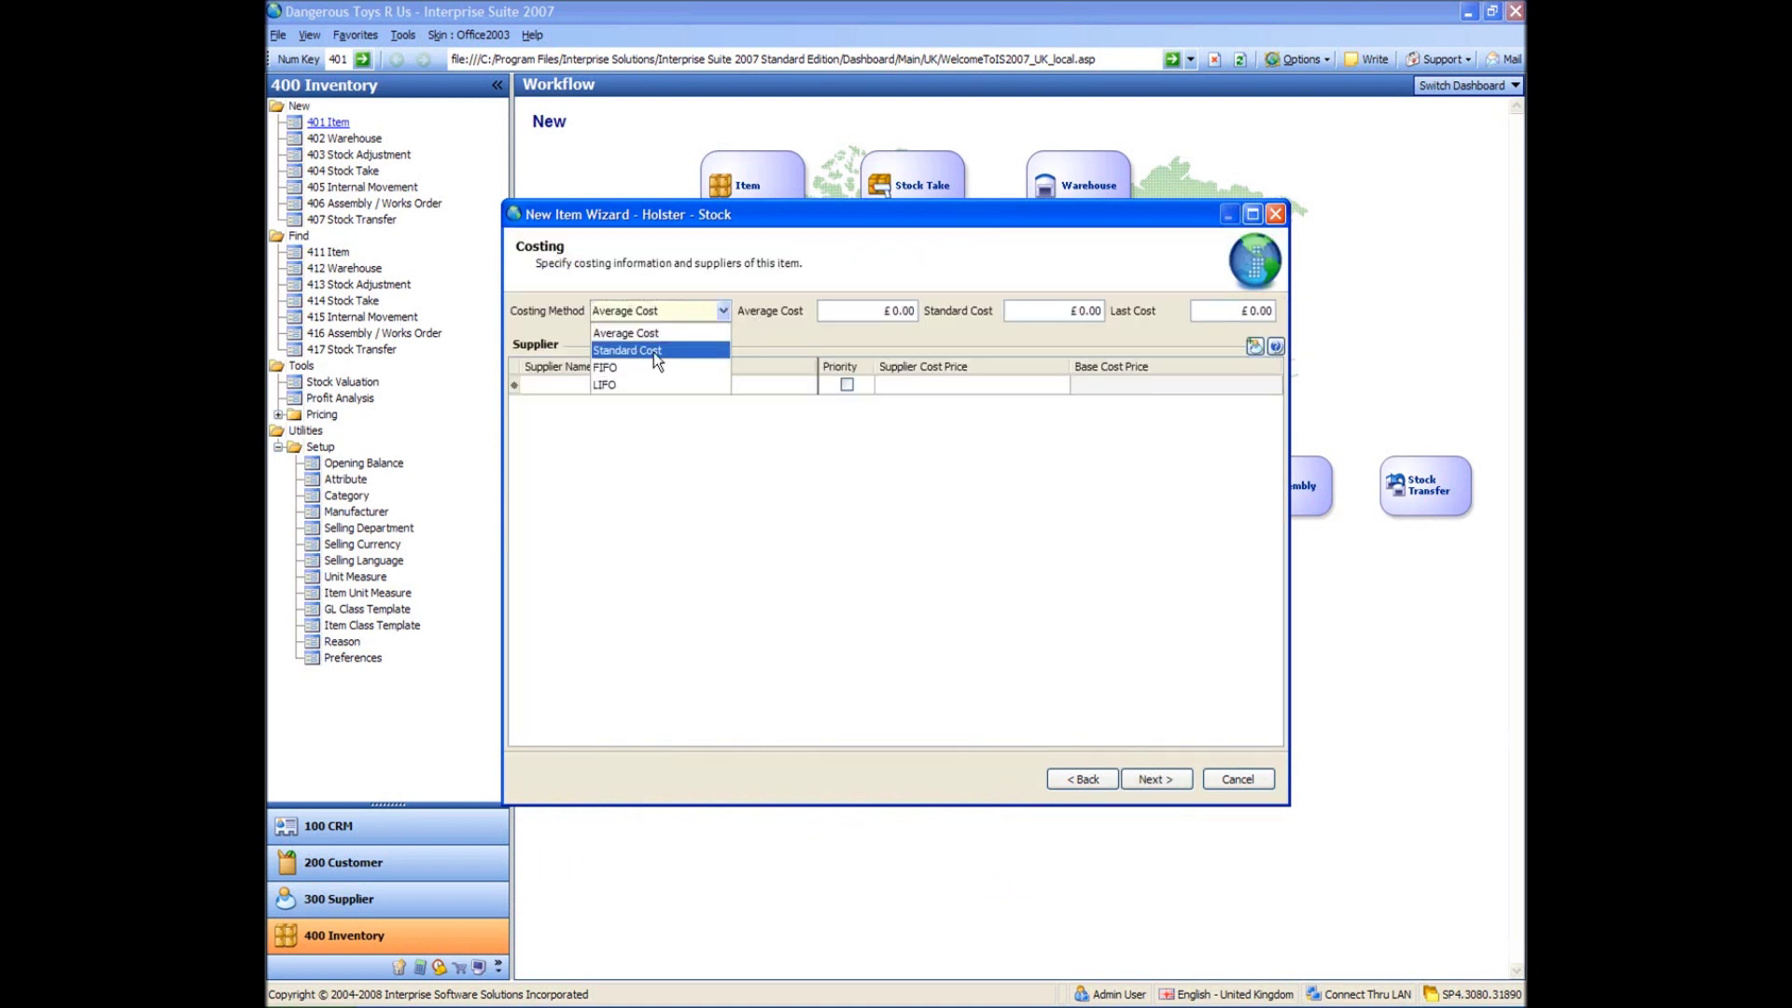
click(654, 327)
click(861, 313)
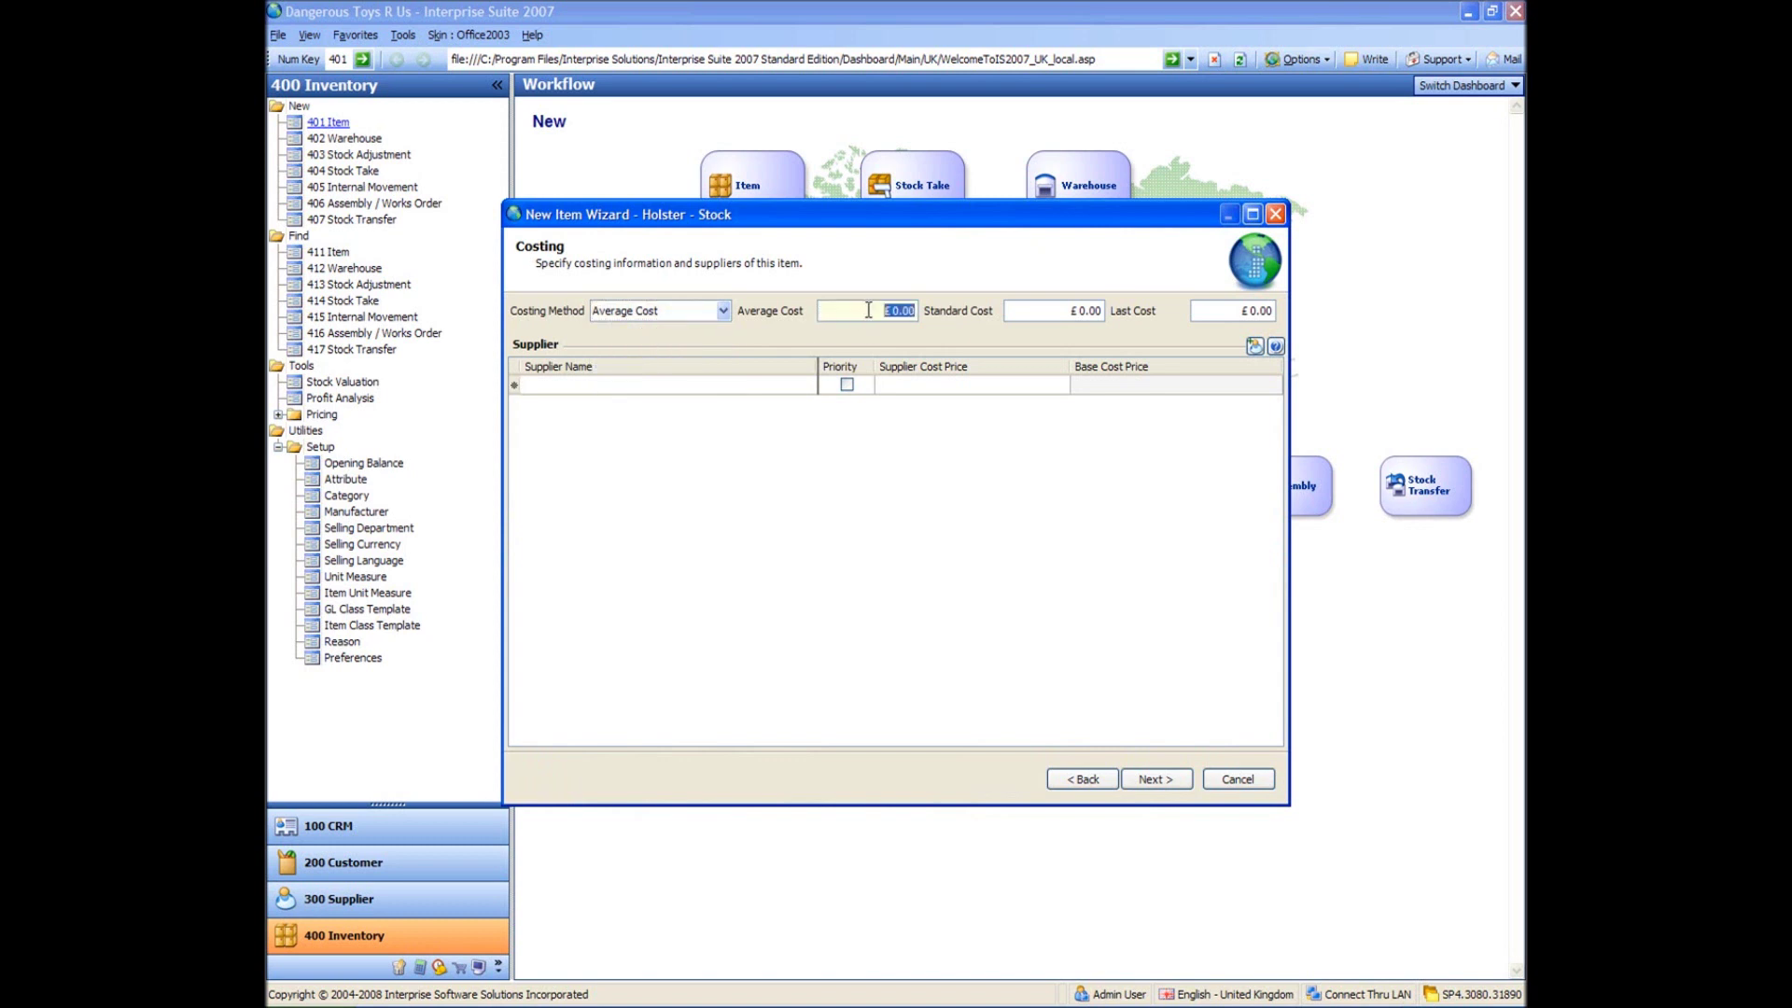
text(2)
key(Tab)
key(Tab)
key(Tab)
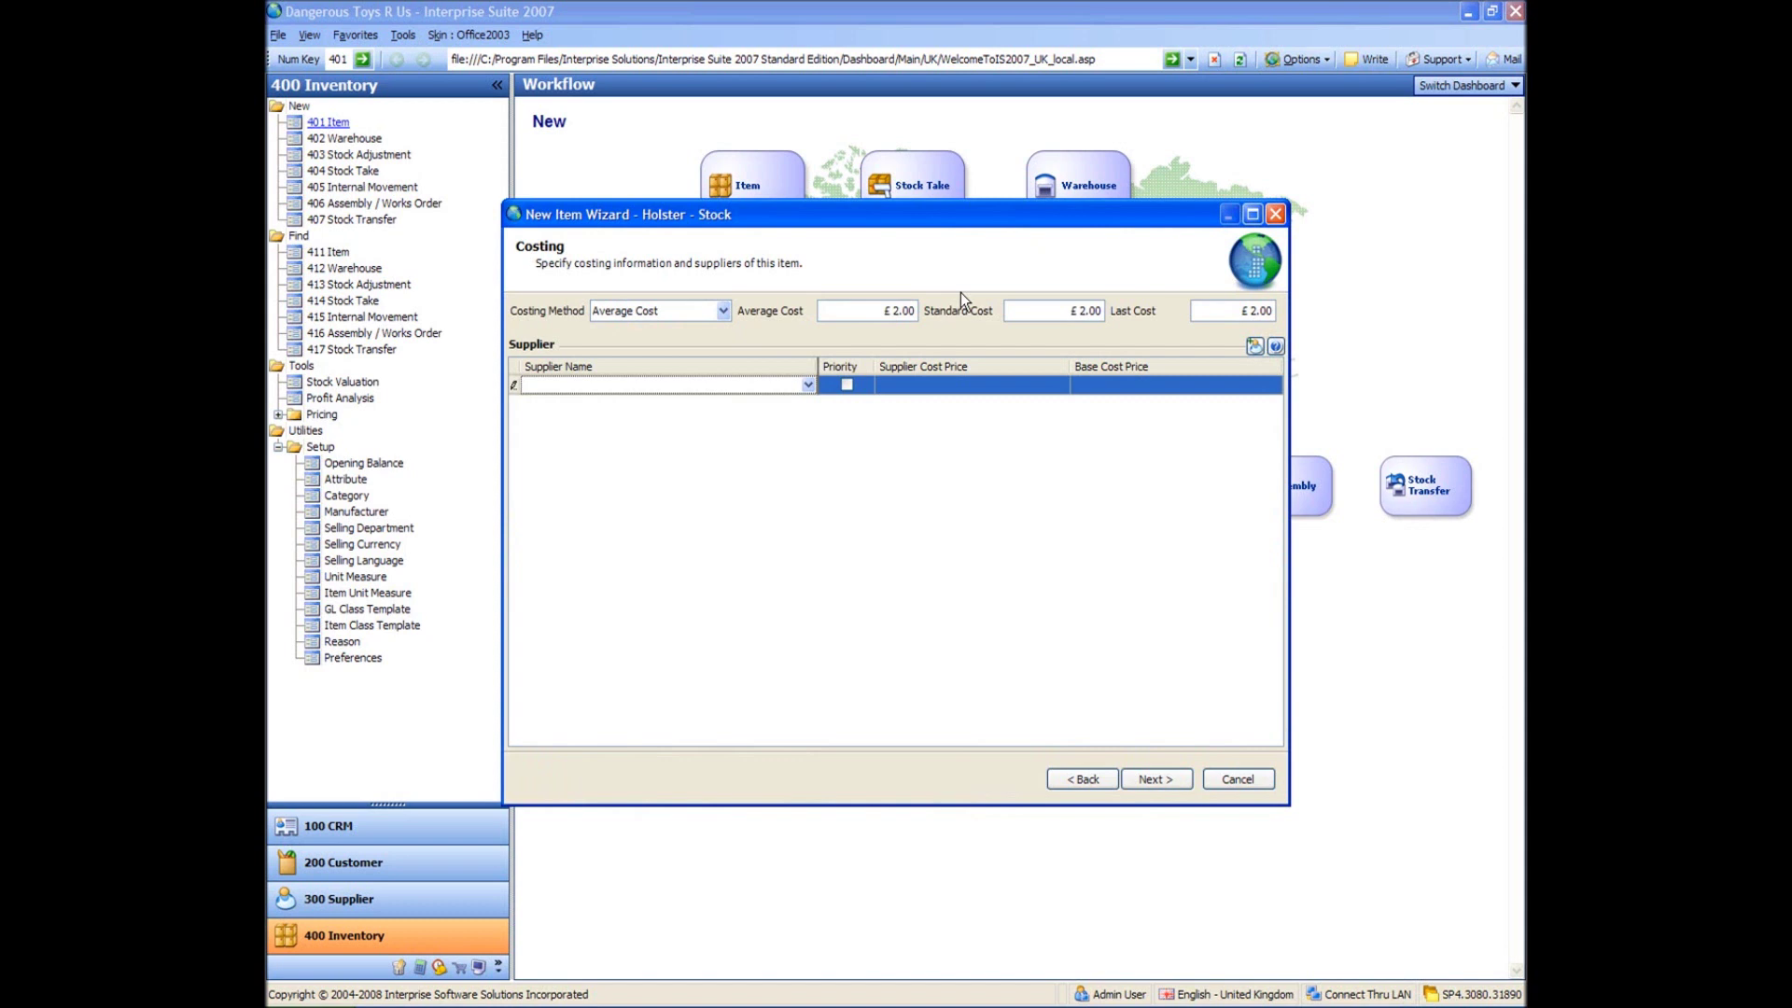
Add A UK Supplier, Babs Cabs and British Airtravel as suppliers of Holster, and continue to pricing
click(808, 385)
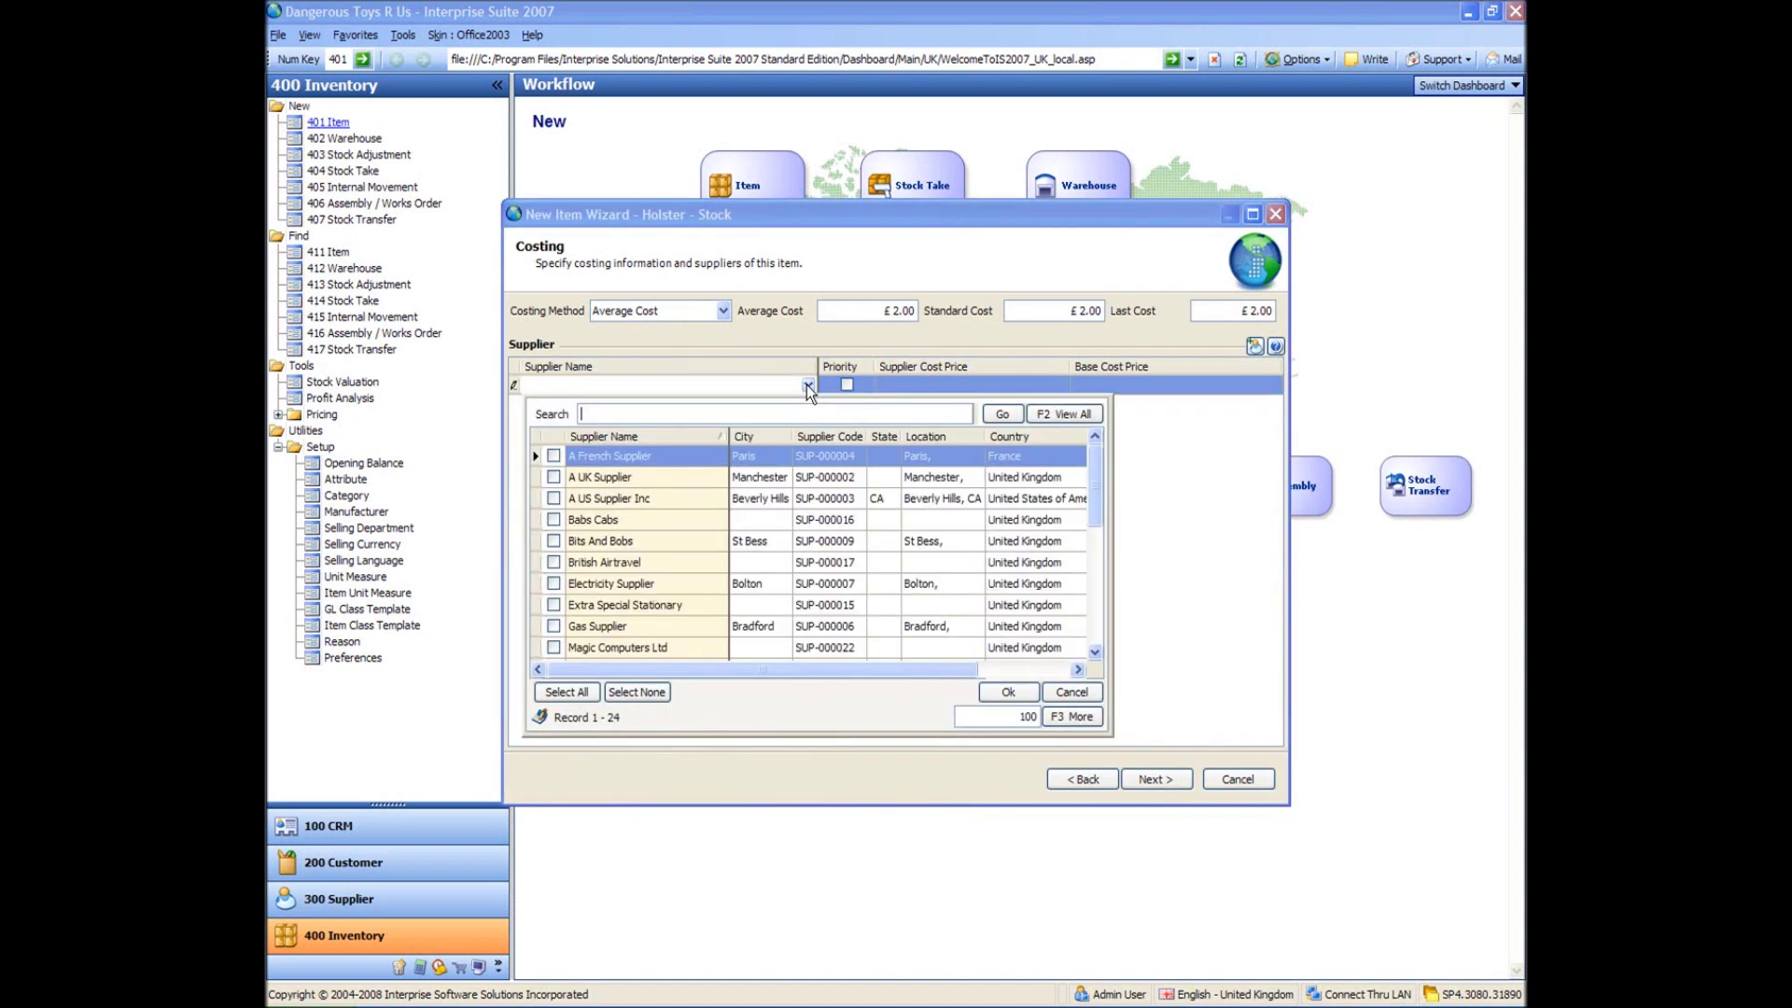
click(554, 477)
click(553, 520)
click(553, 562)
click(1012, 691)
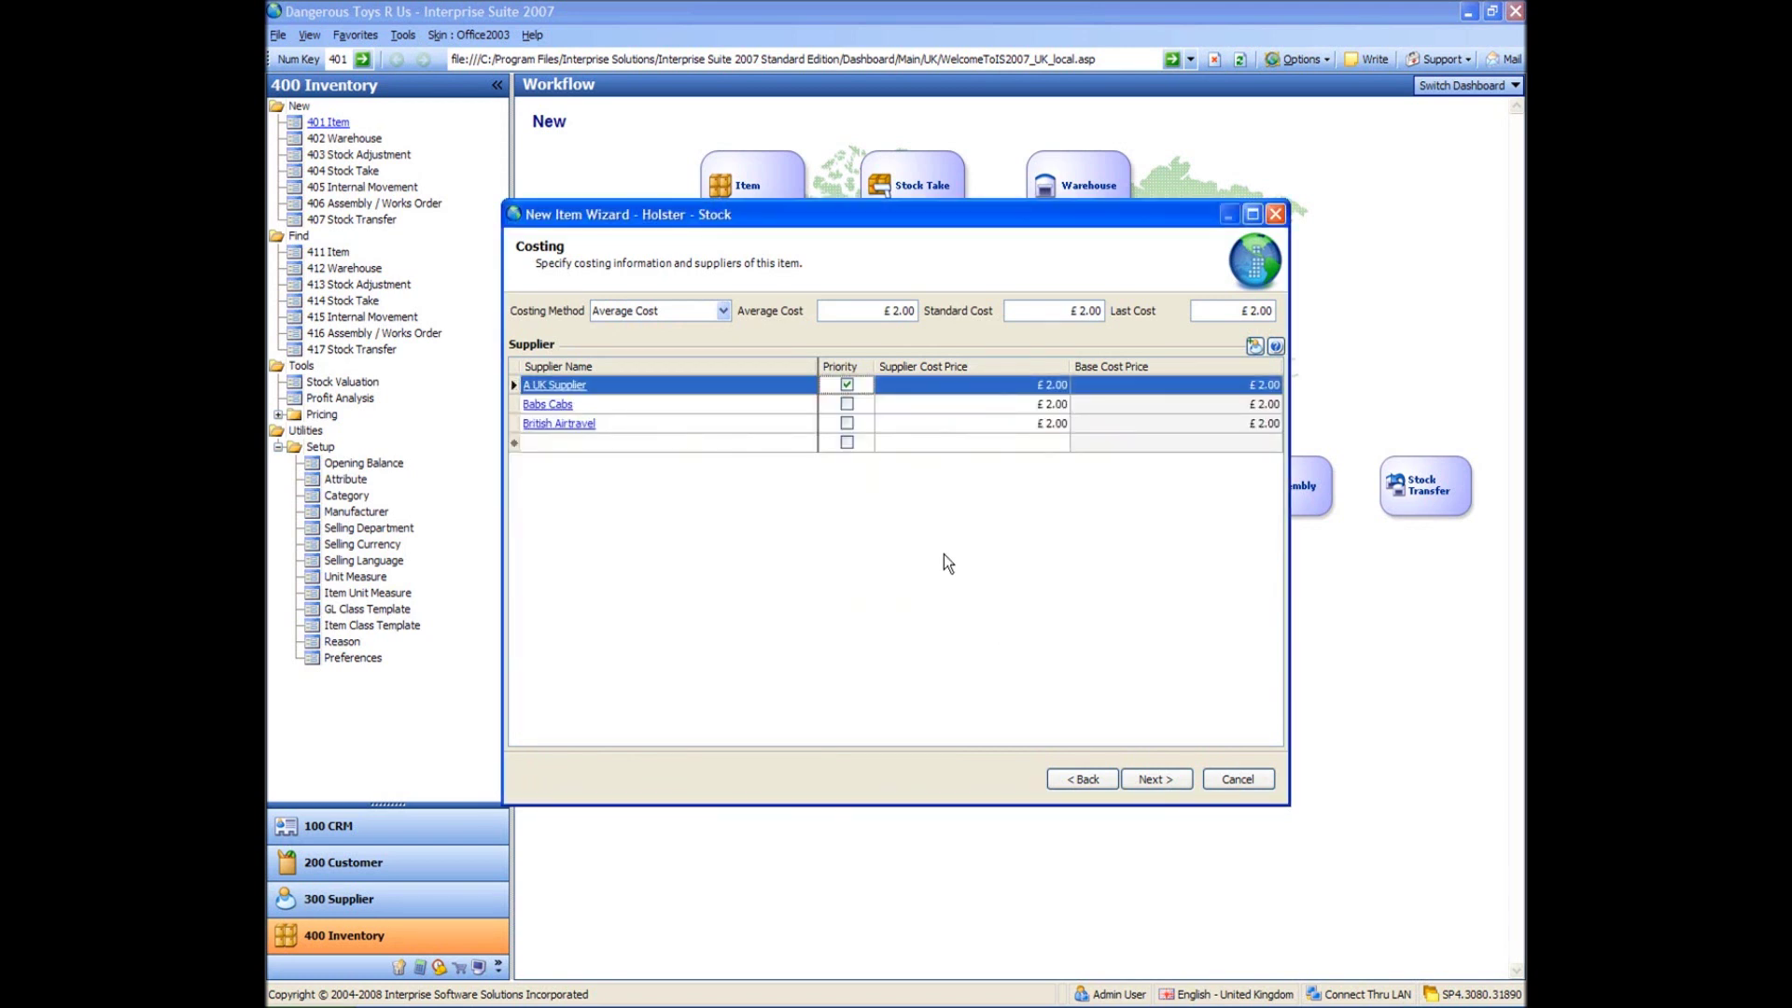
click(1167, 779)
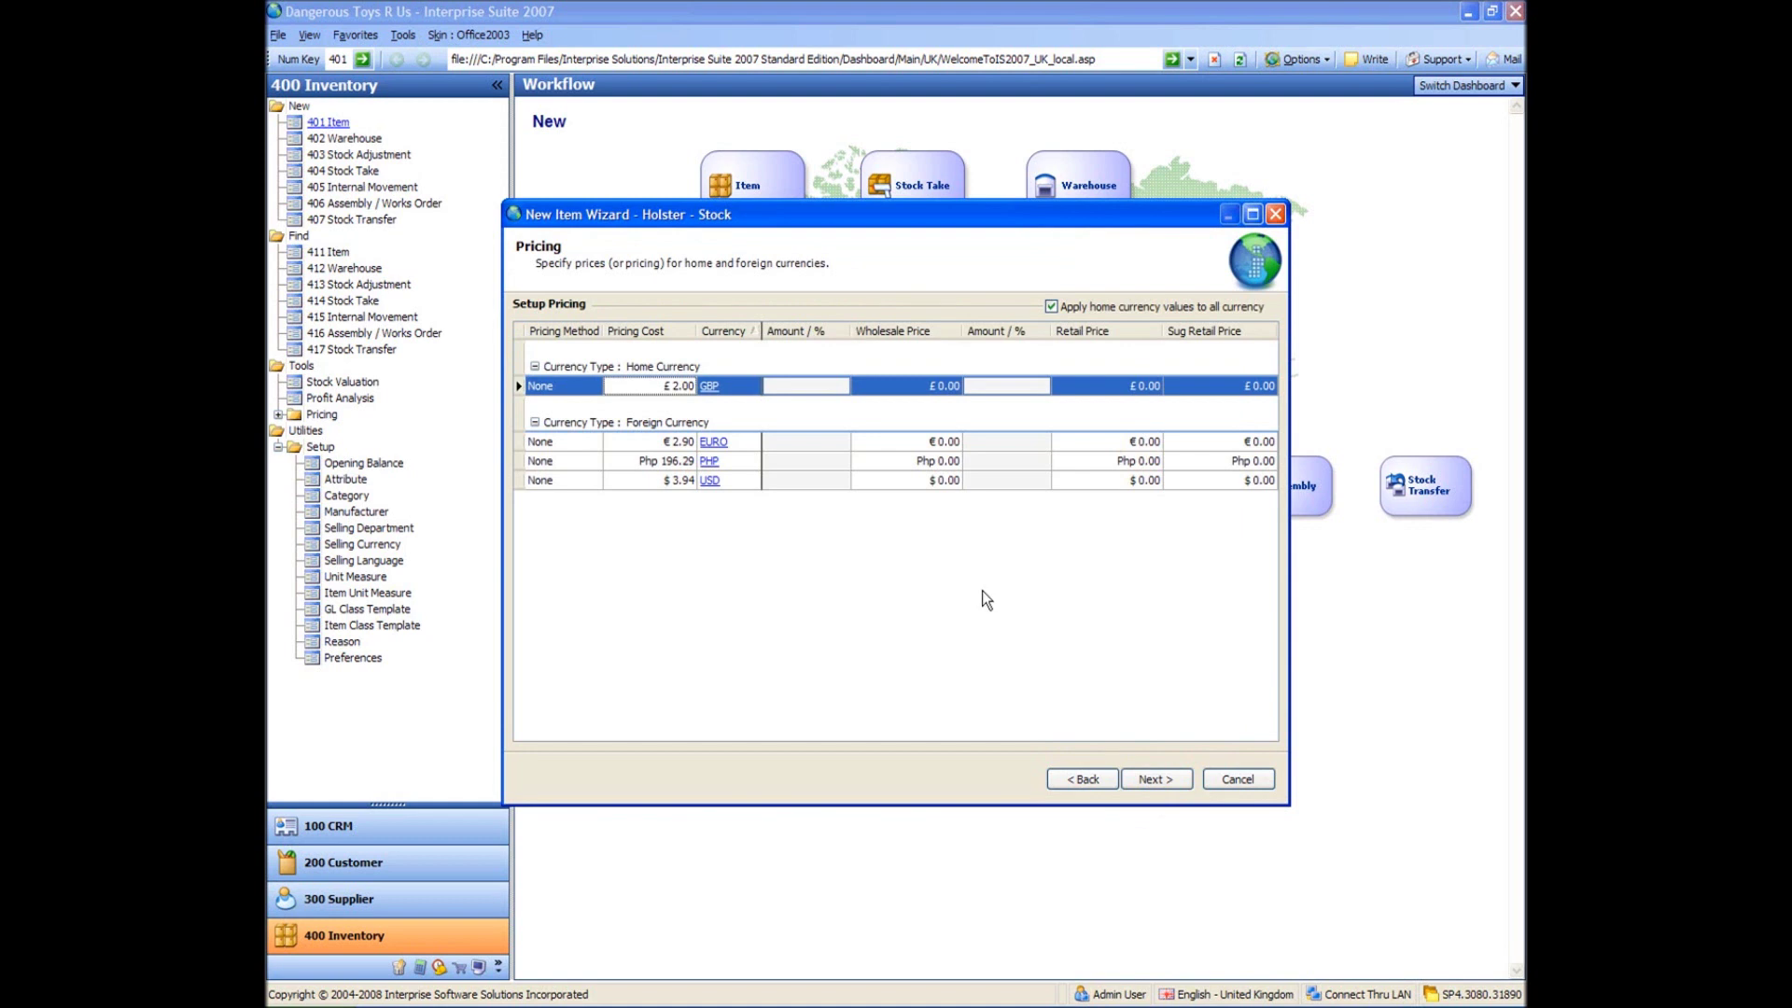
Set the GBP wholesale price to £6.00 and the retail price to £8.00 for Holster, and complete the wizard
click(926, 386)
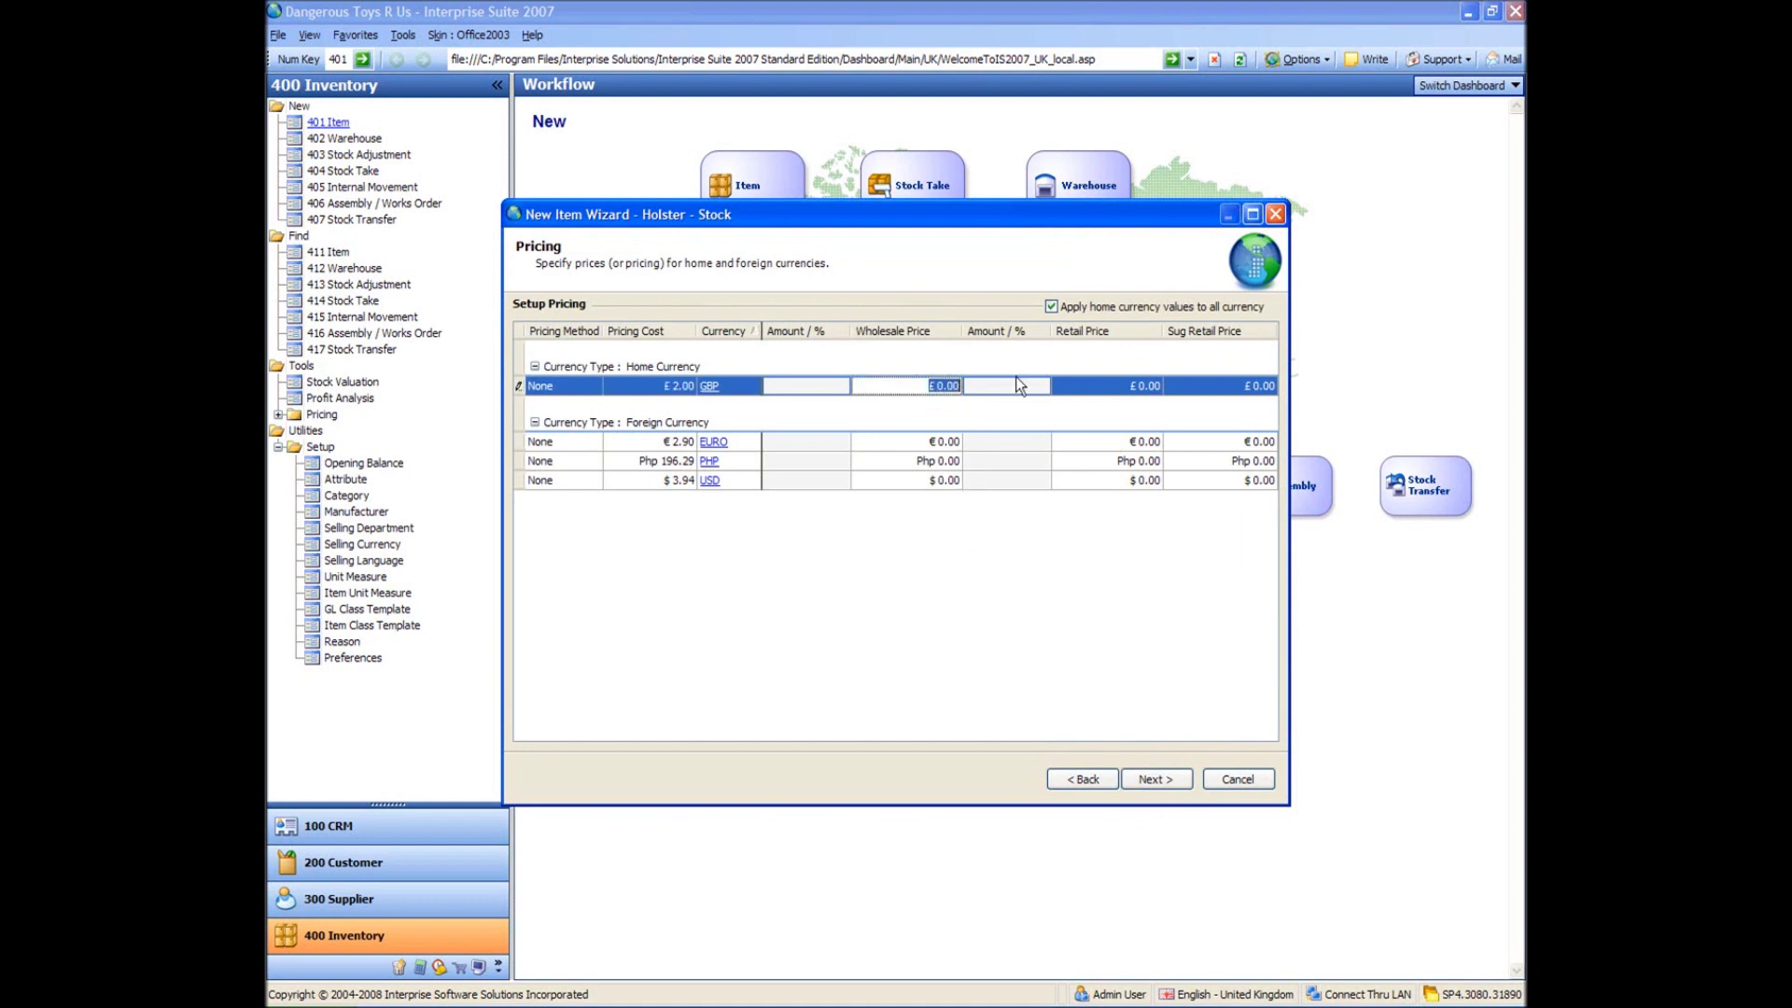
text(6)
key(Tab)
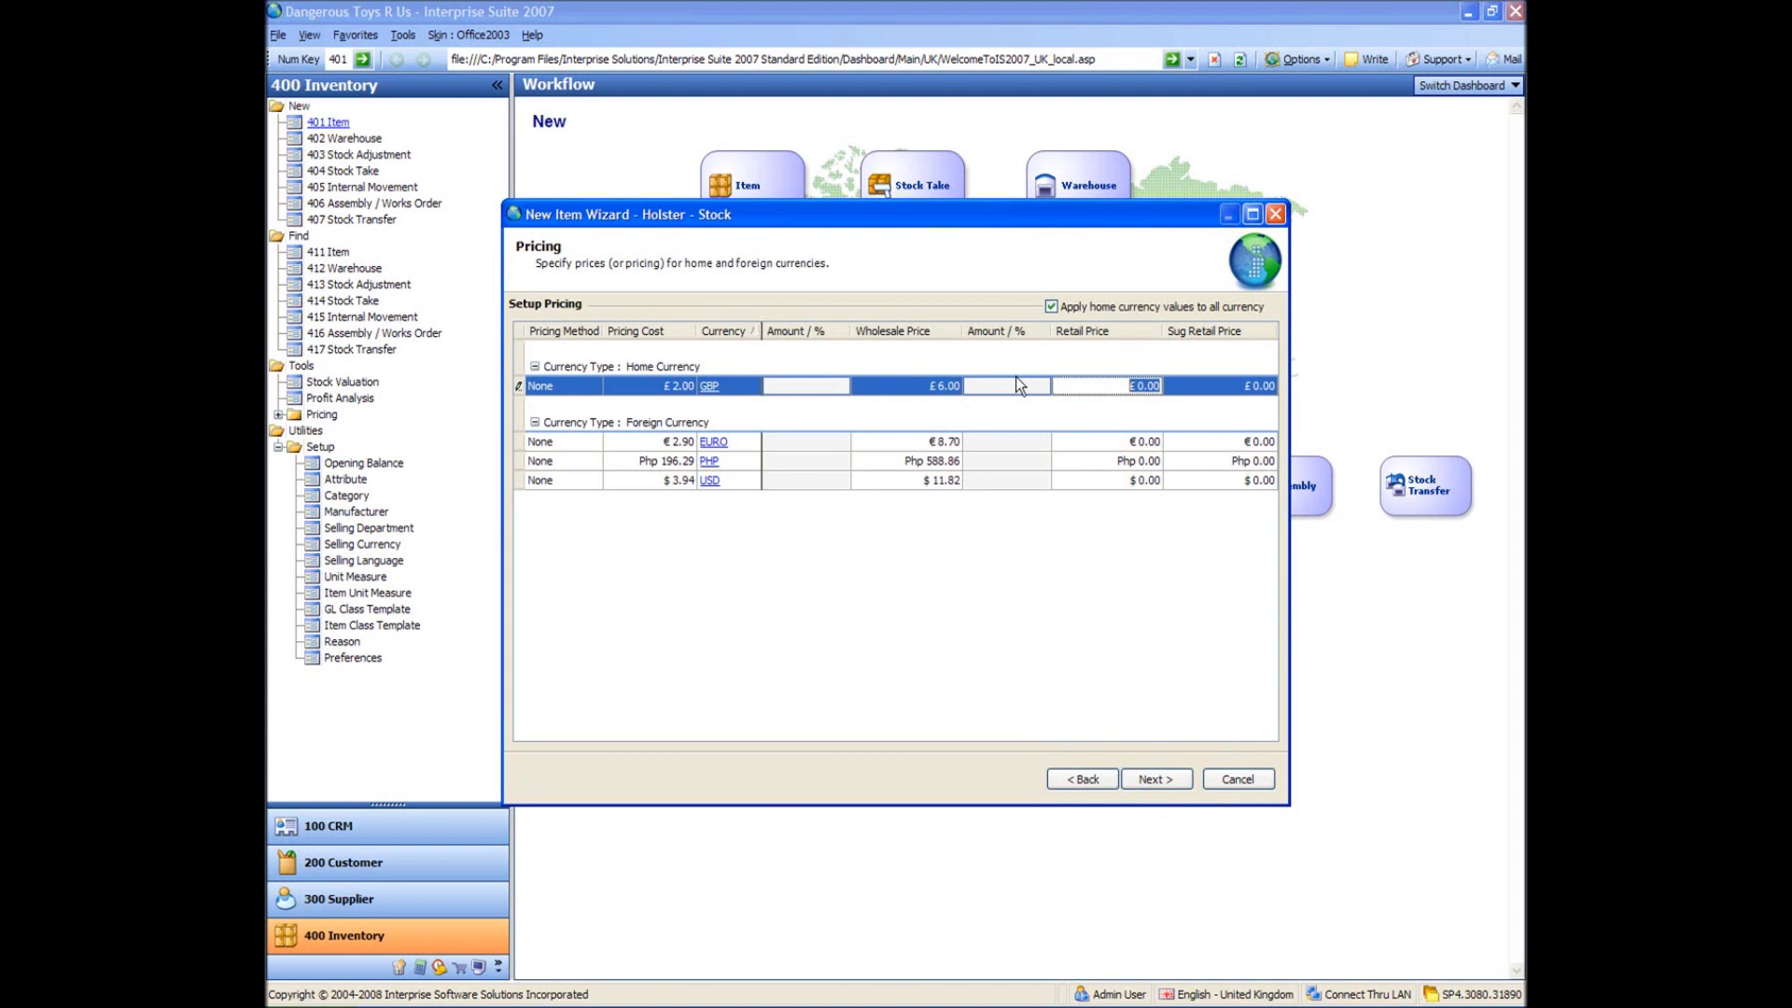
text(8)
key(Tab)
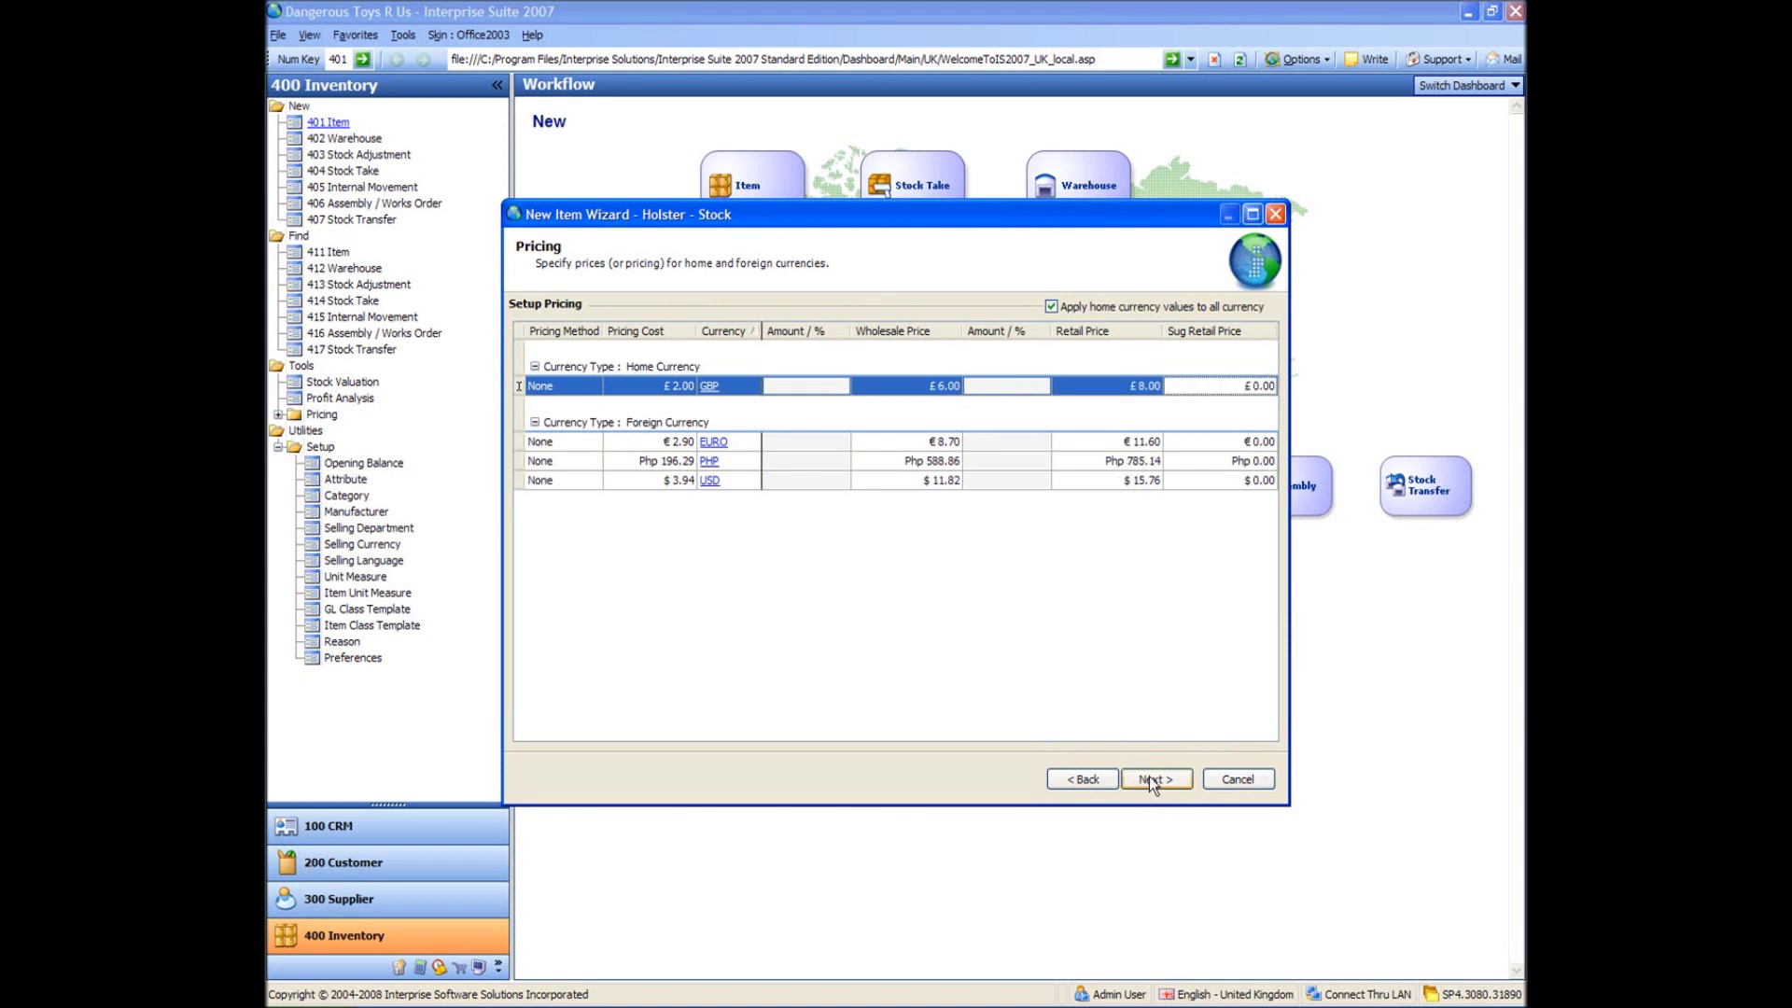
click(1168, 778)
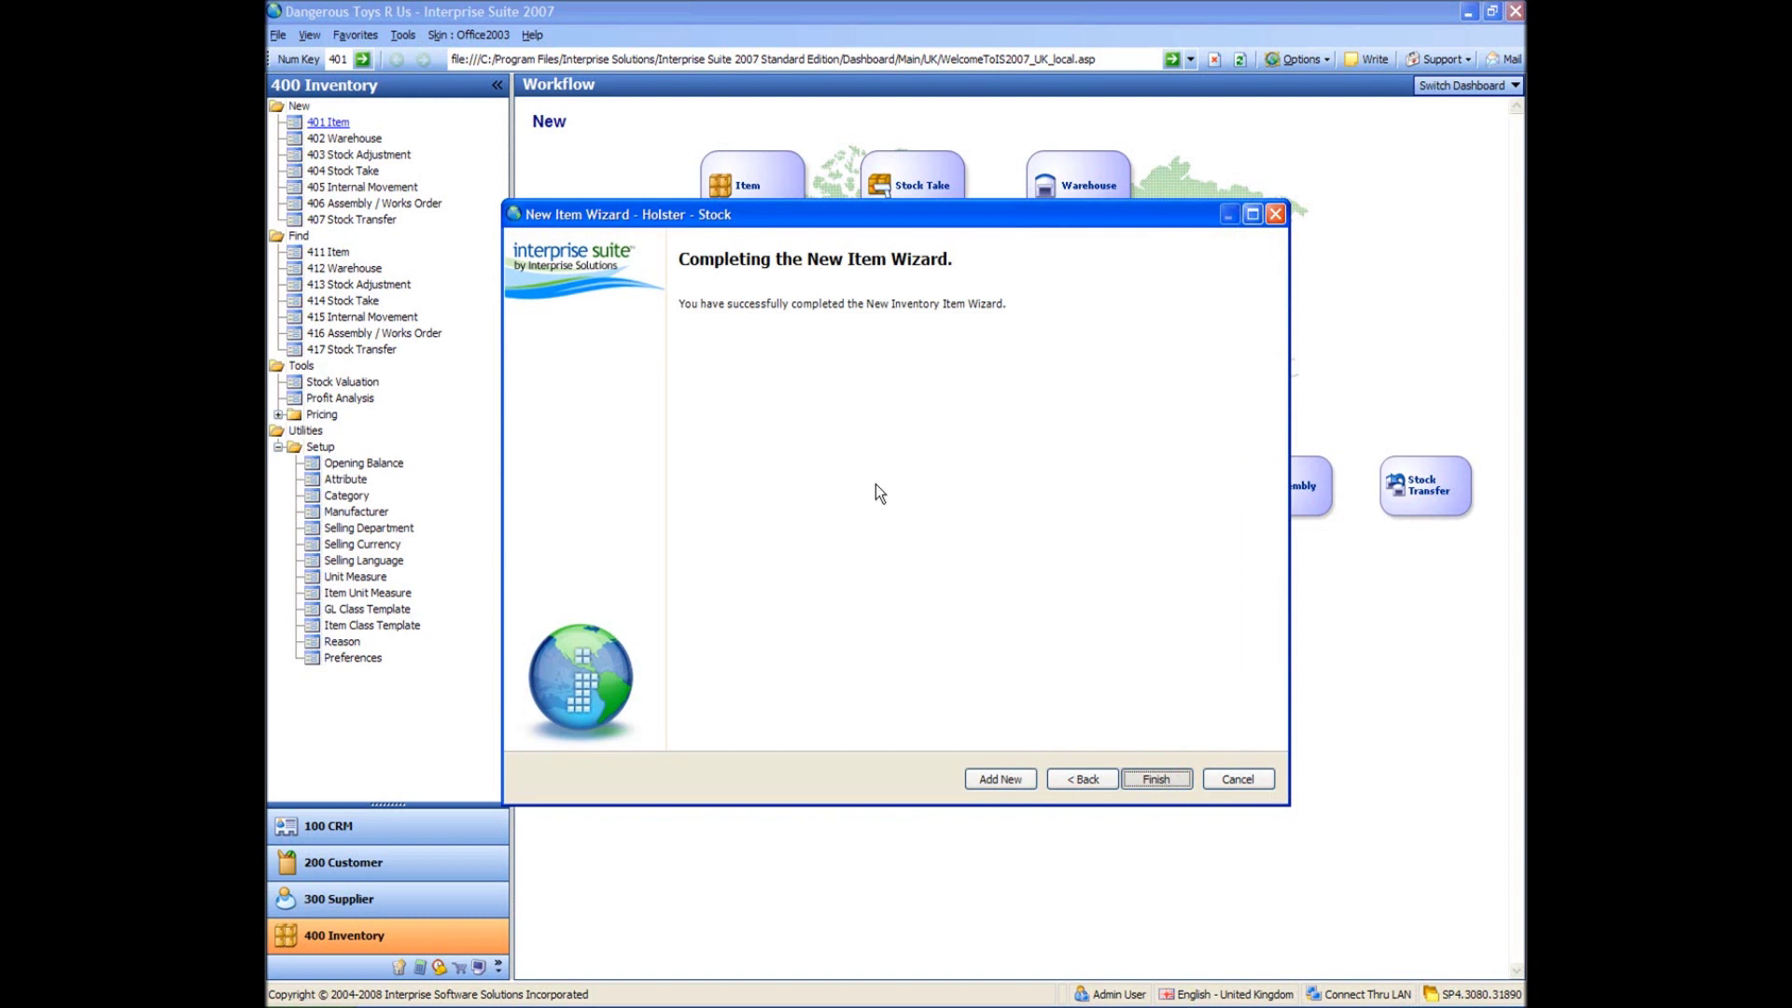
Enter 67867865 as the commodity in the Holster item's setup details
click(475, 267)
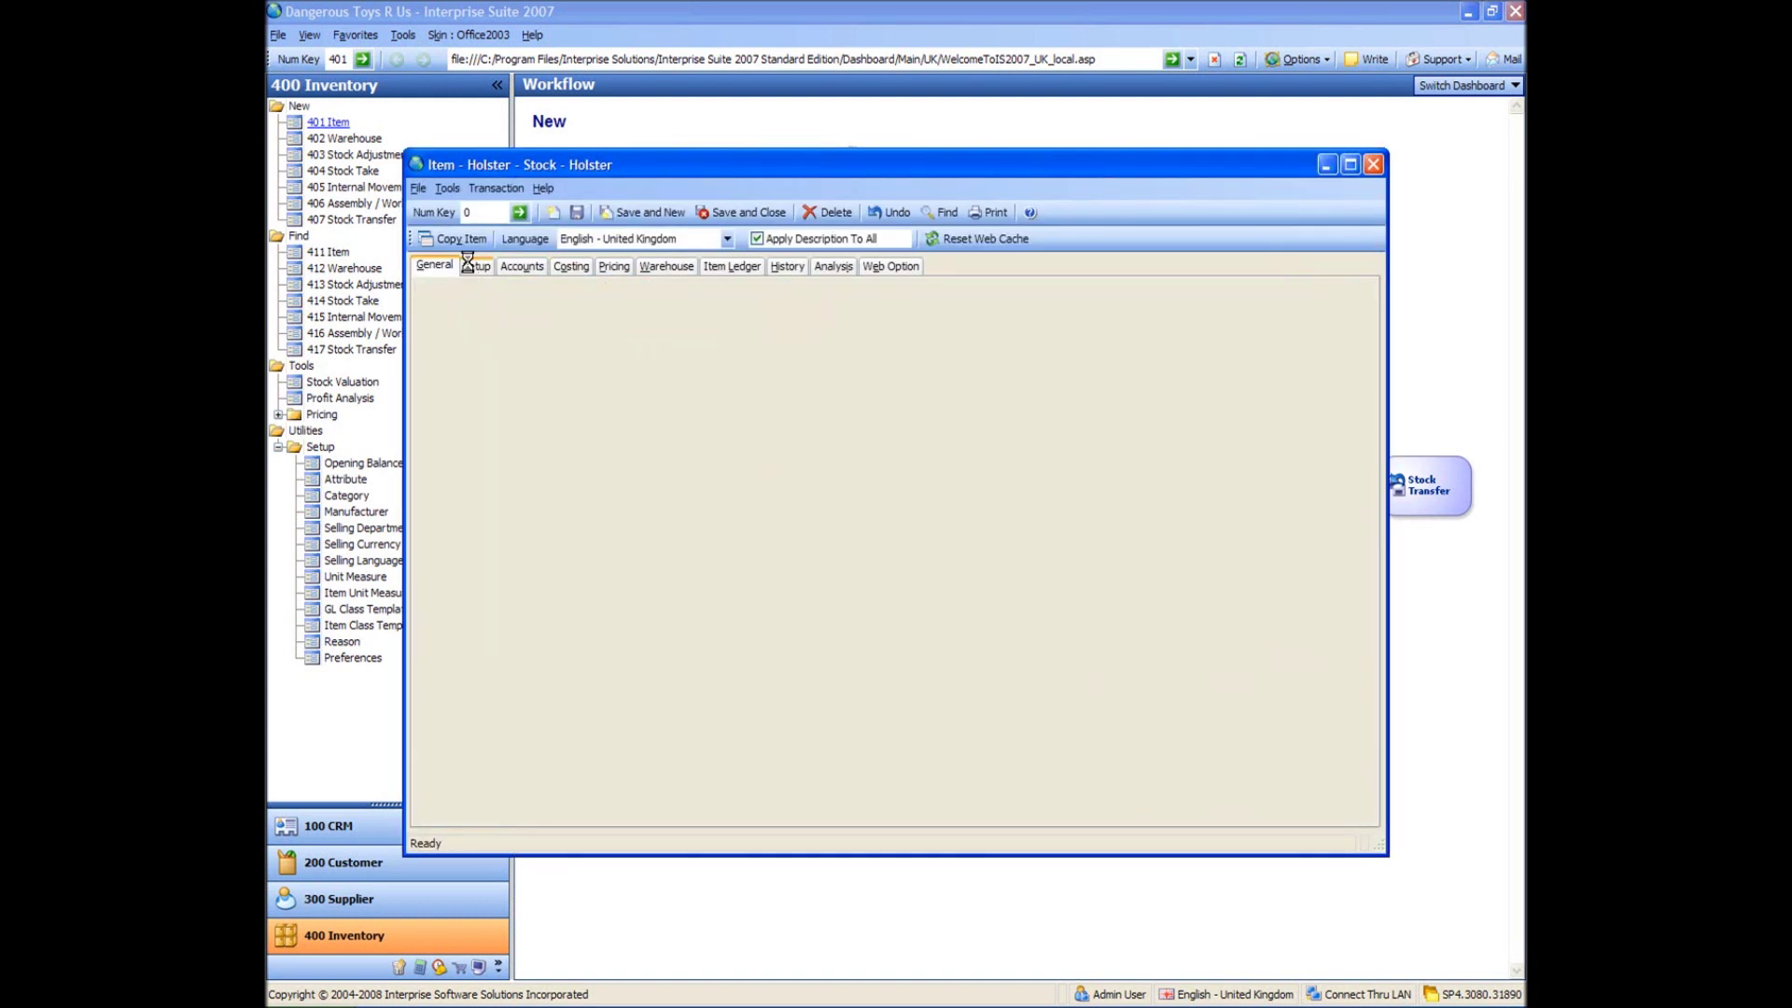
click(567, 436)
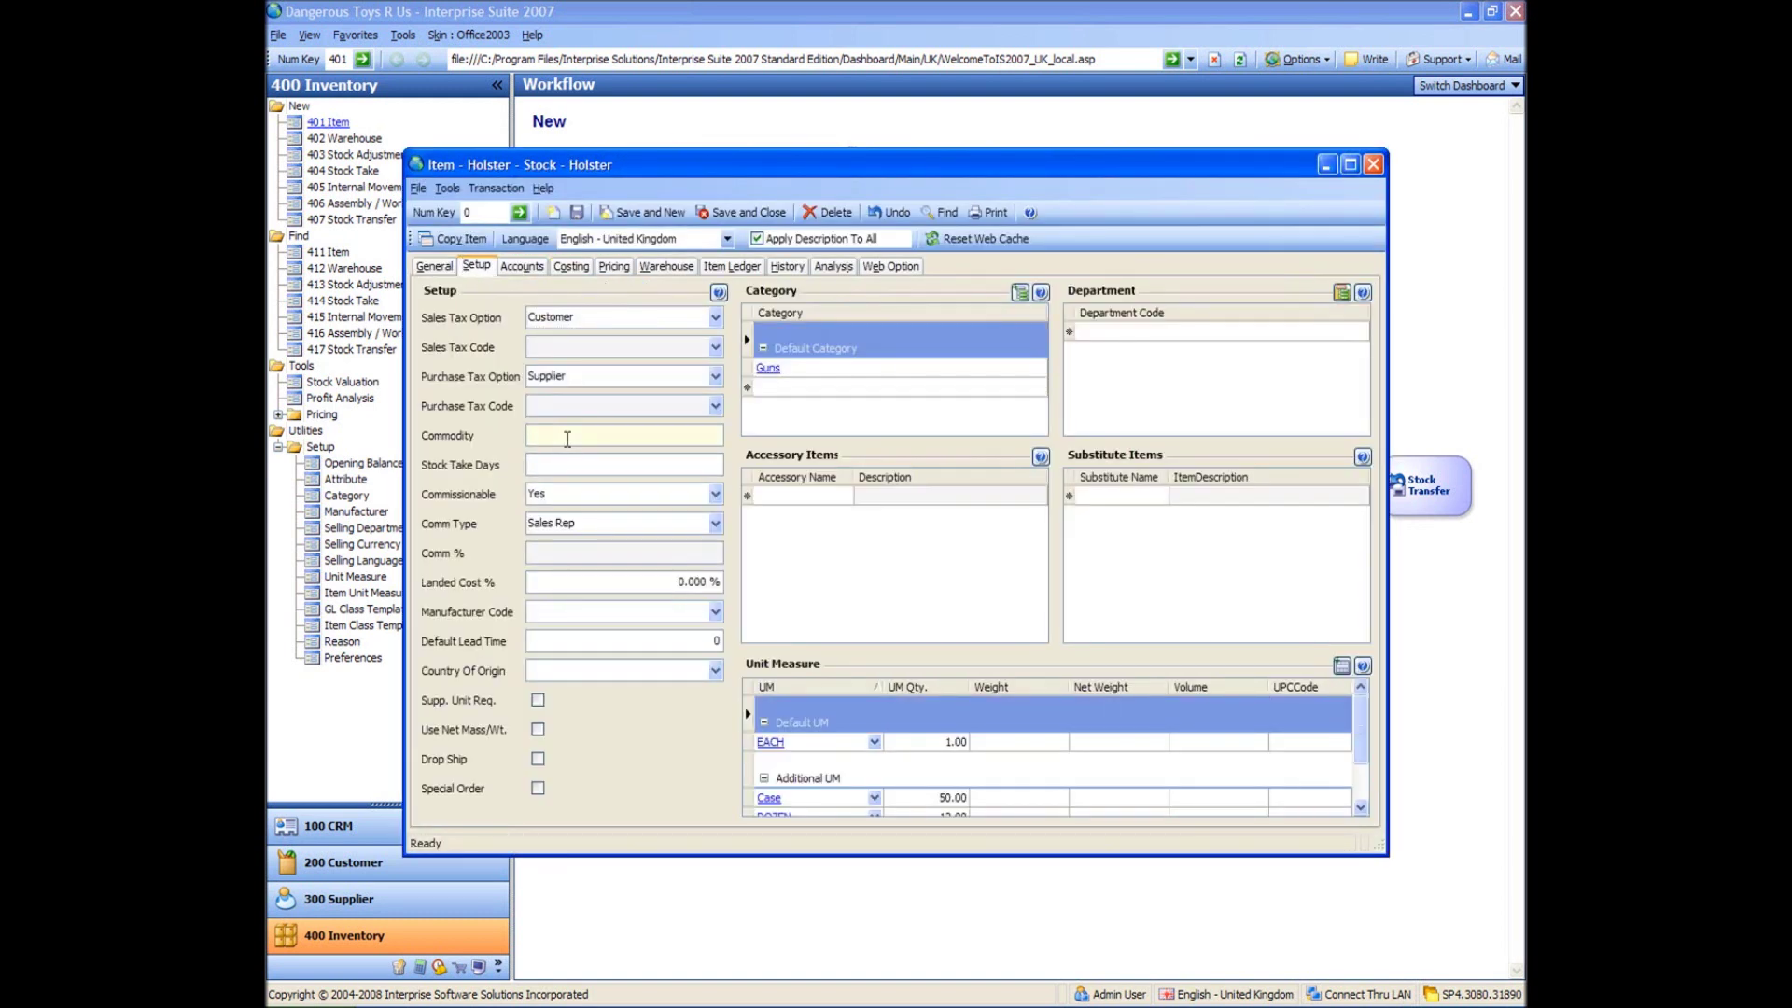
text(67867865)
Set Holster's unit measure weights to 0.5 for EACH, 25 for Case and 6 for DOZEN, and save and close the item
click(1039, 742)
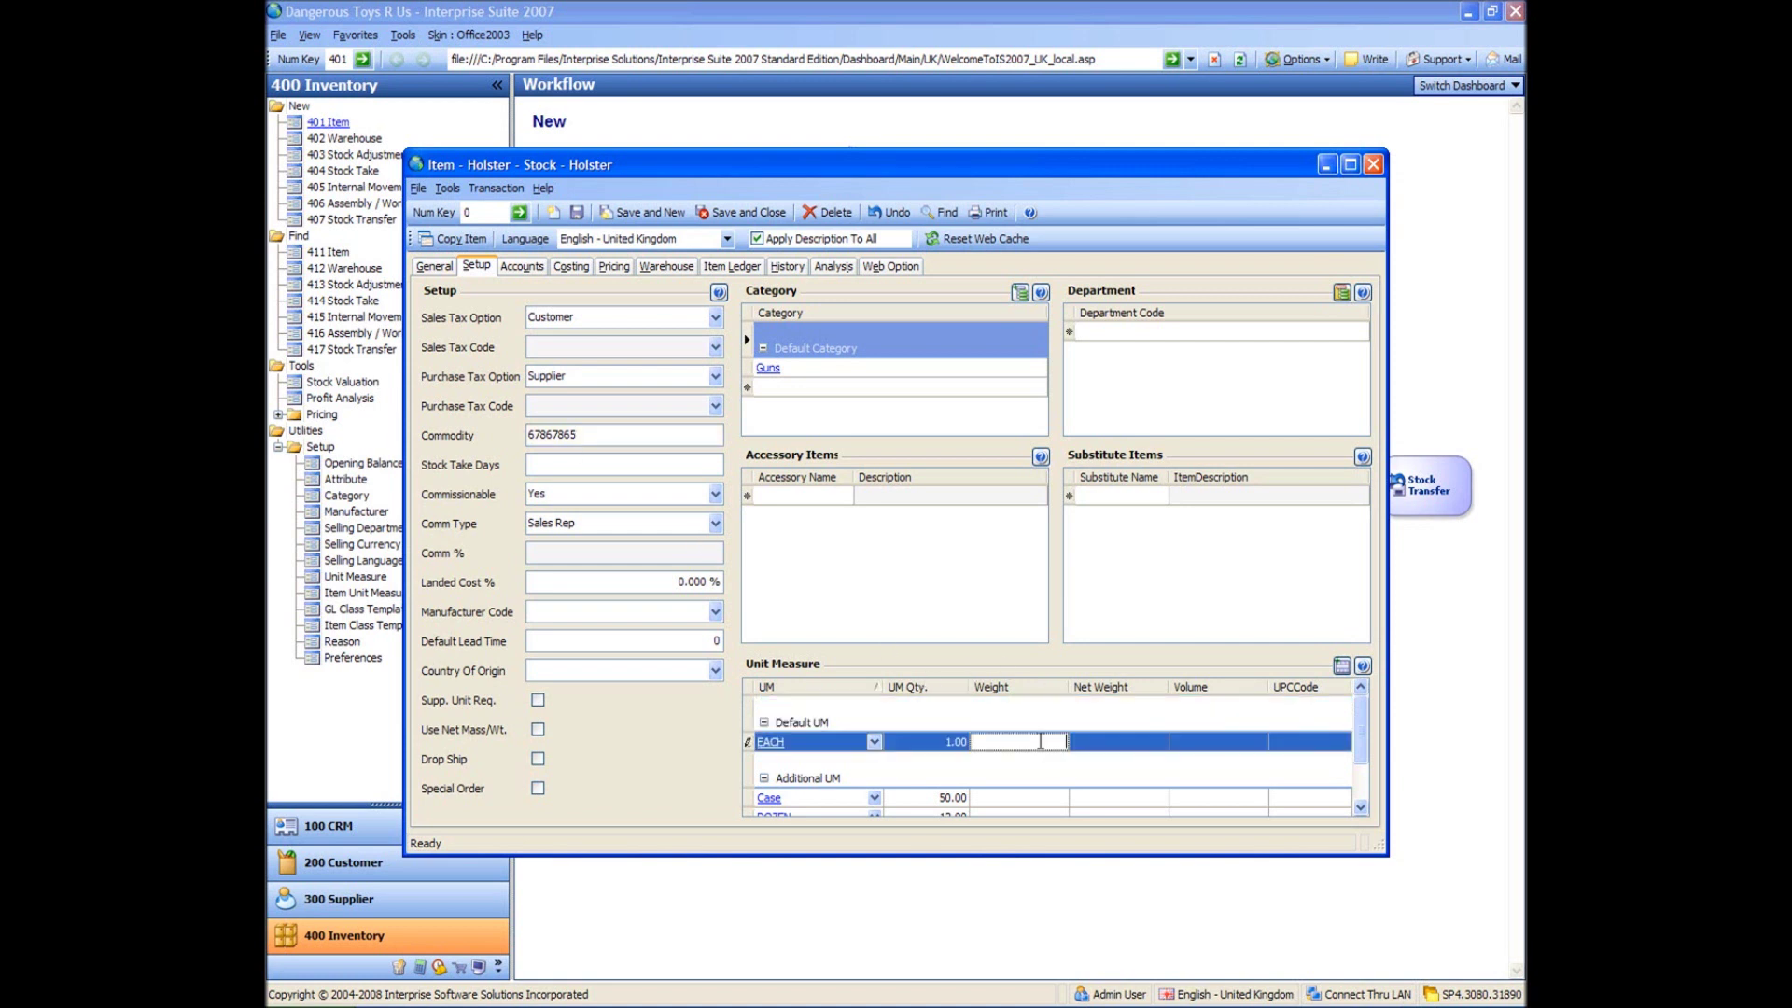
text(0.5)
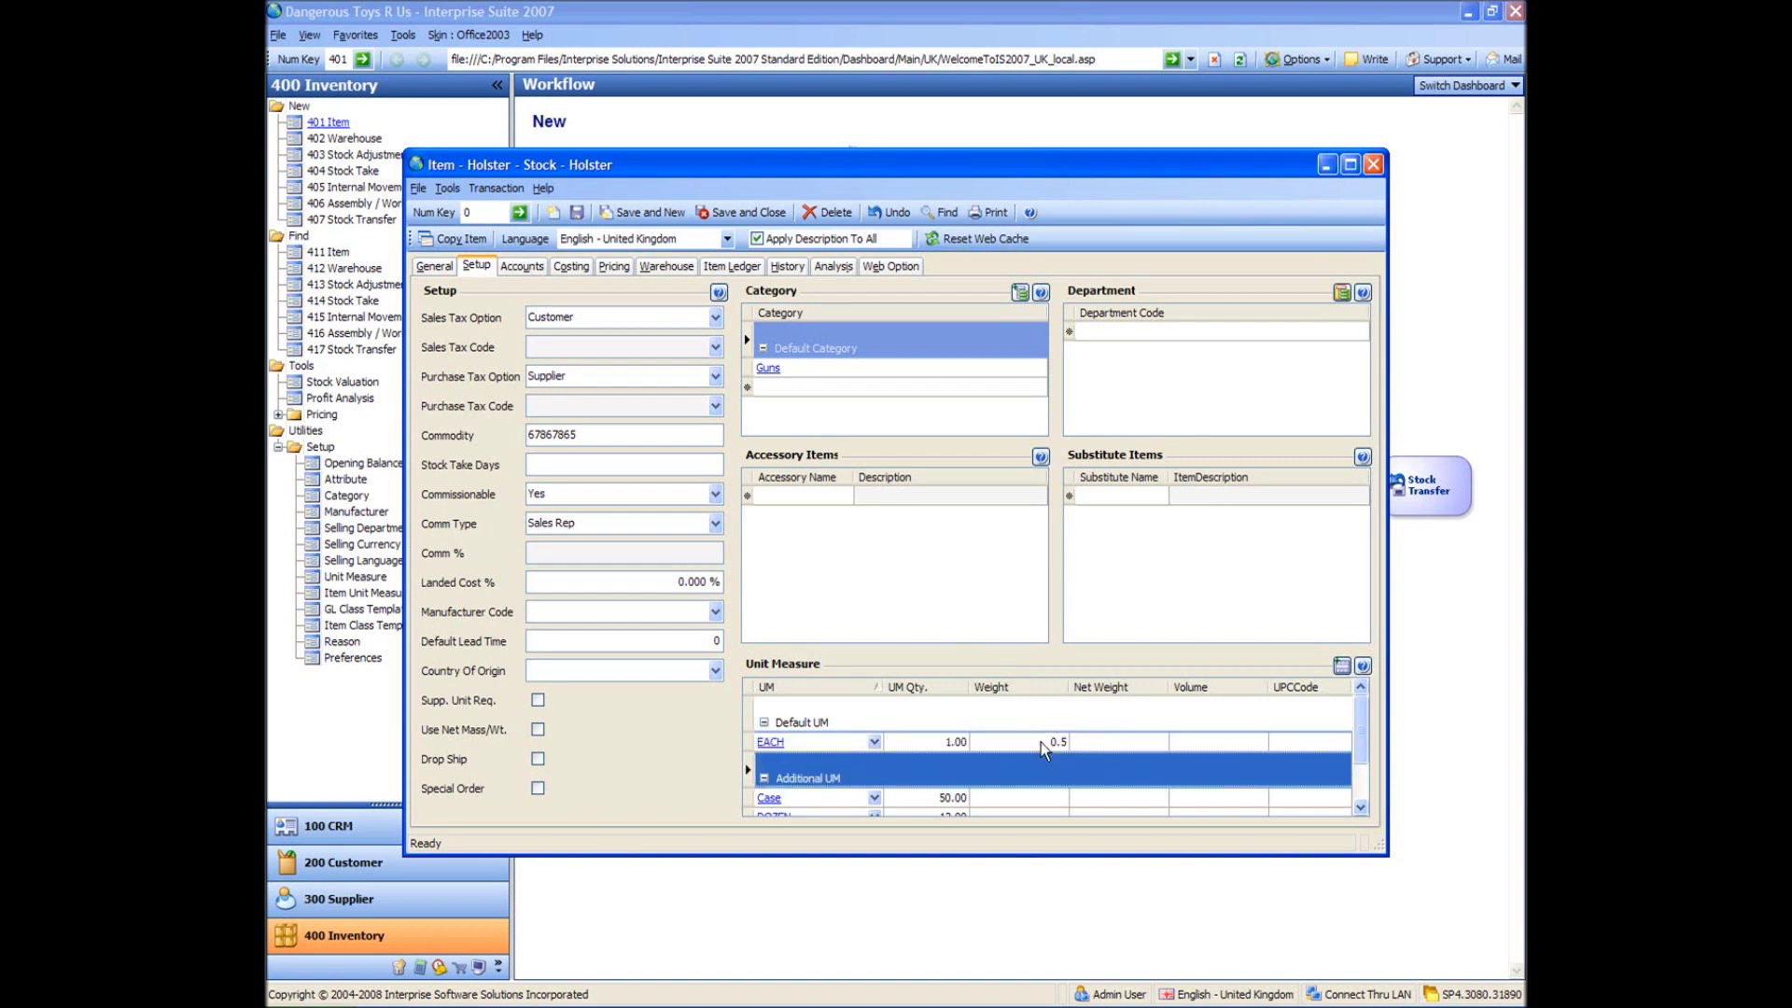
key(Down)
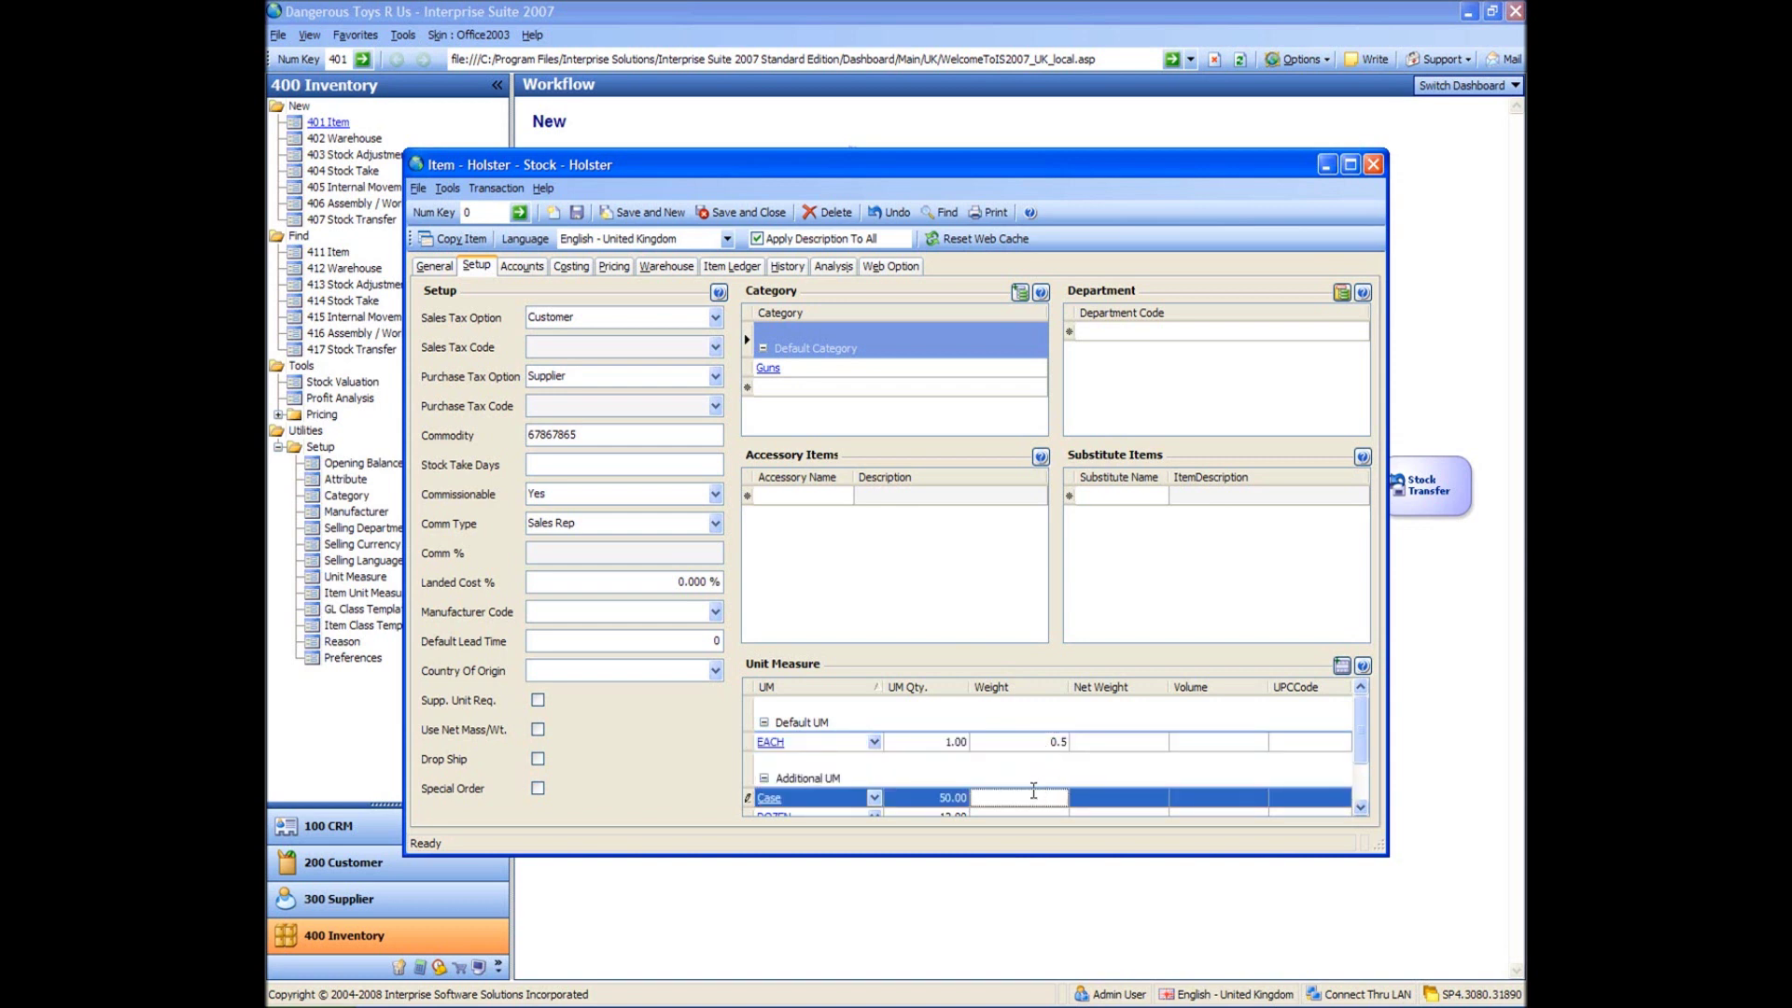
text(25)
key(Down)
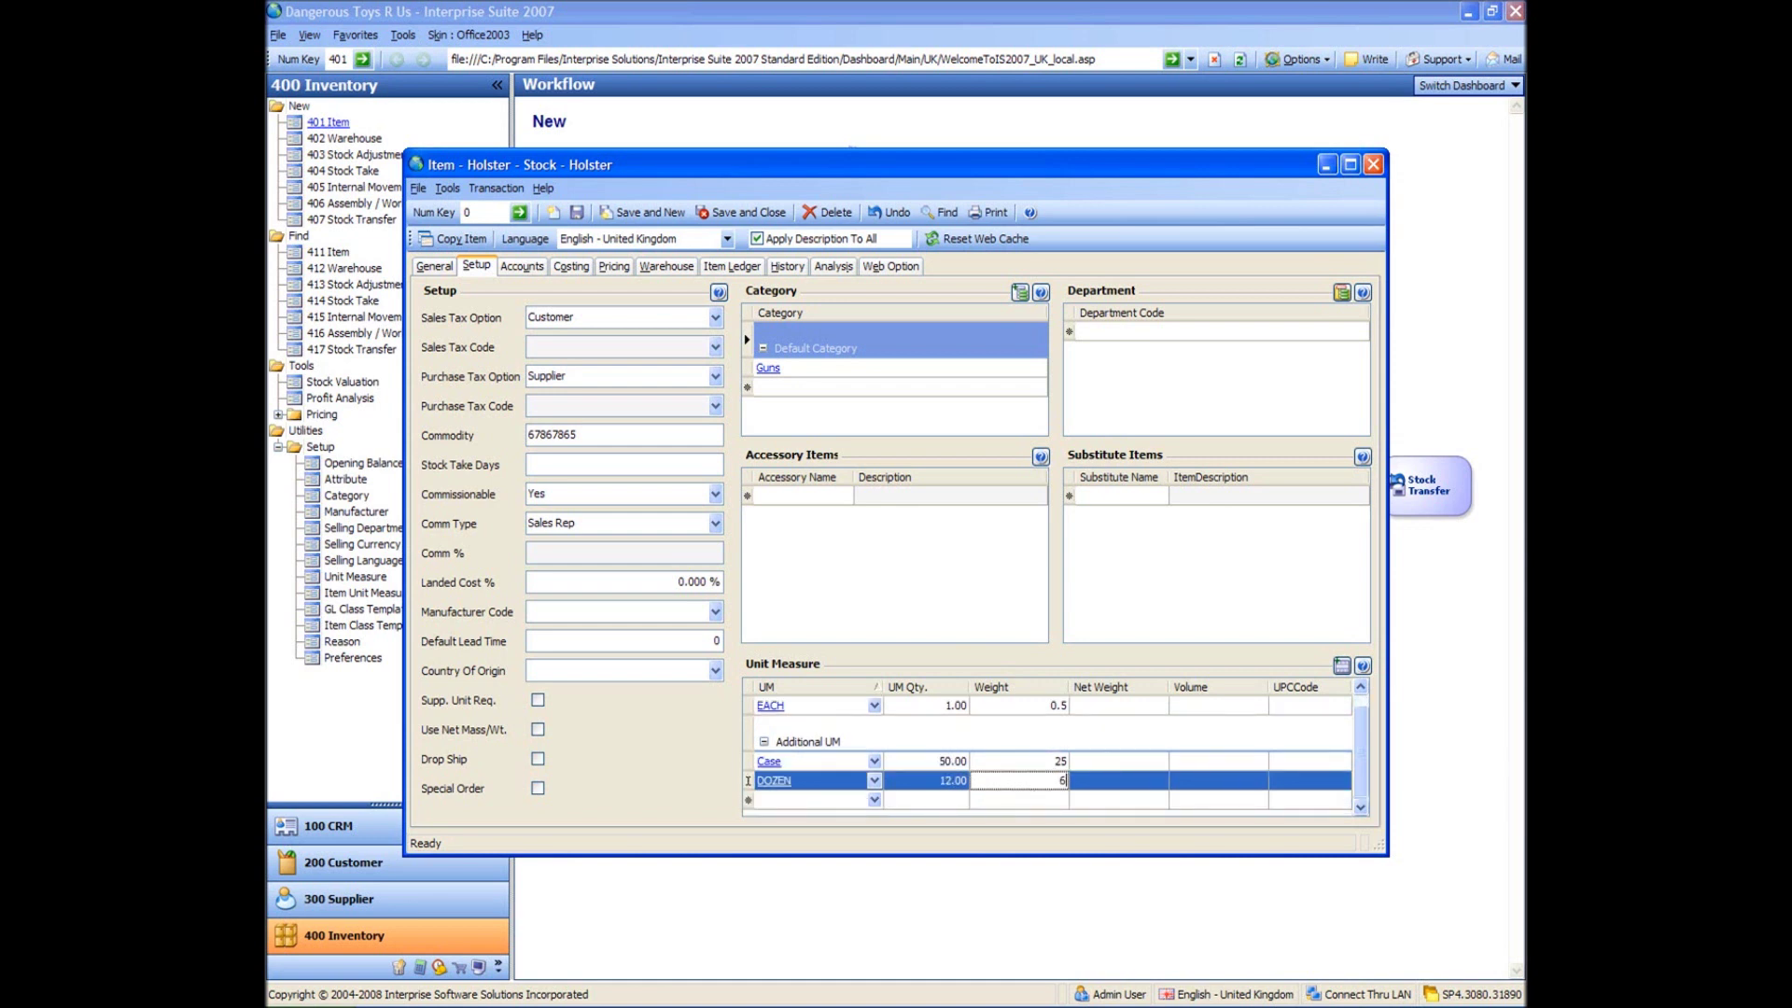
text(6)
key(Up)
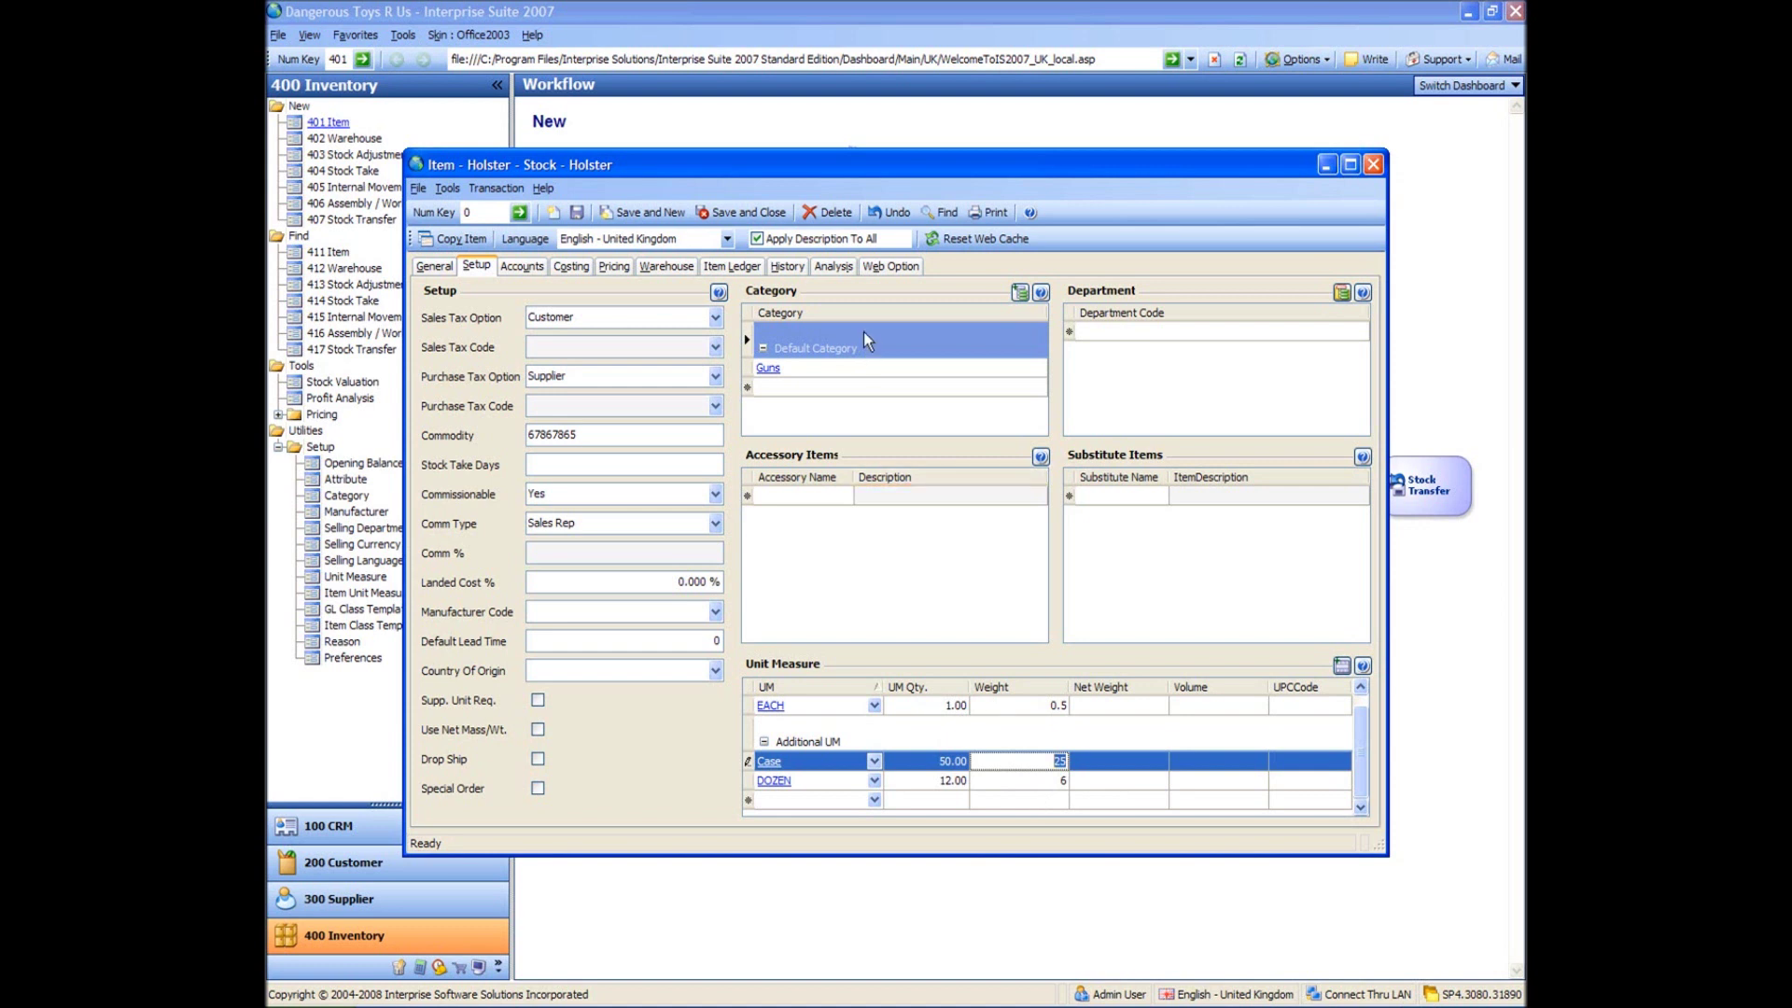
click(728, 209)
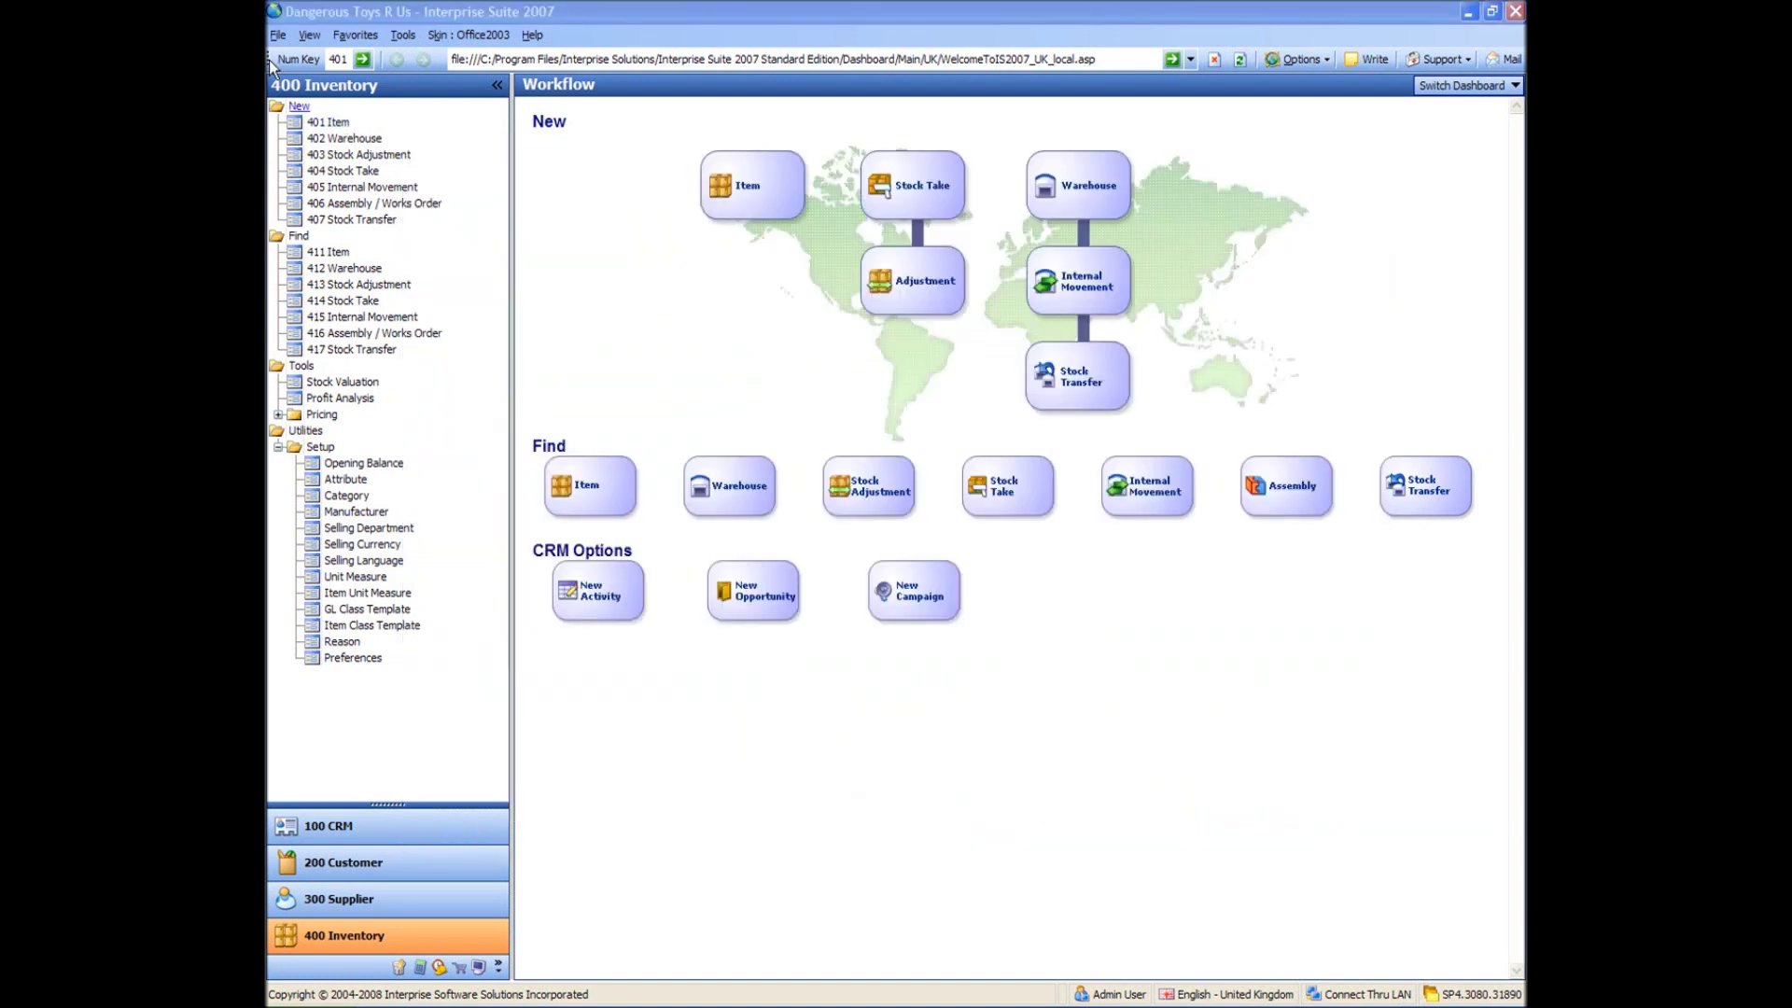
Start a new Service item named Installation 1 Day and enter Installation 1 Day as its description
click(328, 122)
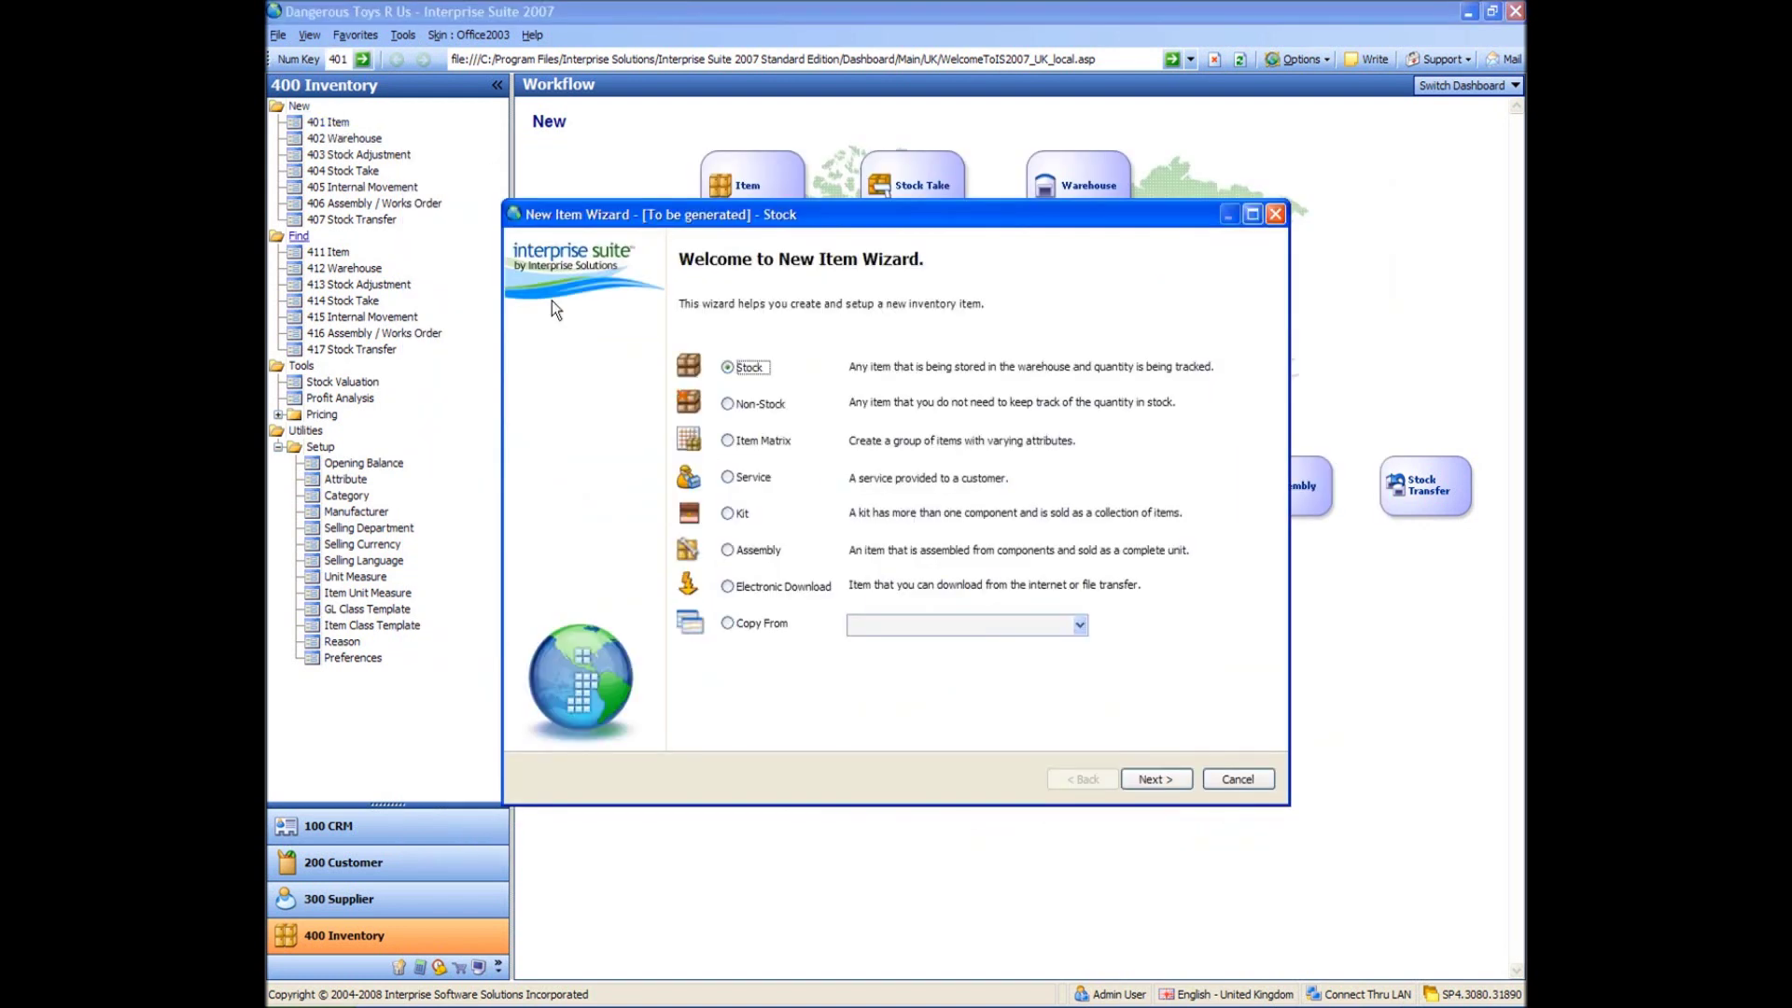
click(728, 478)
click(1152, 780)
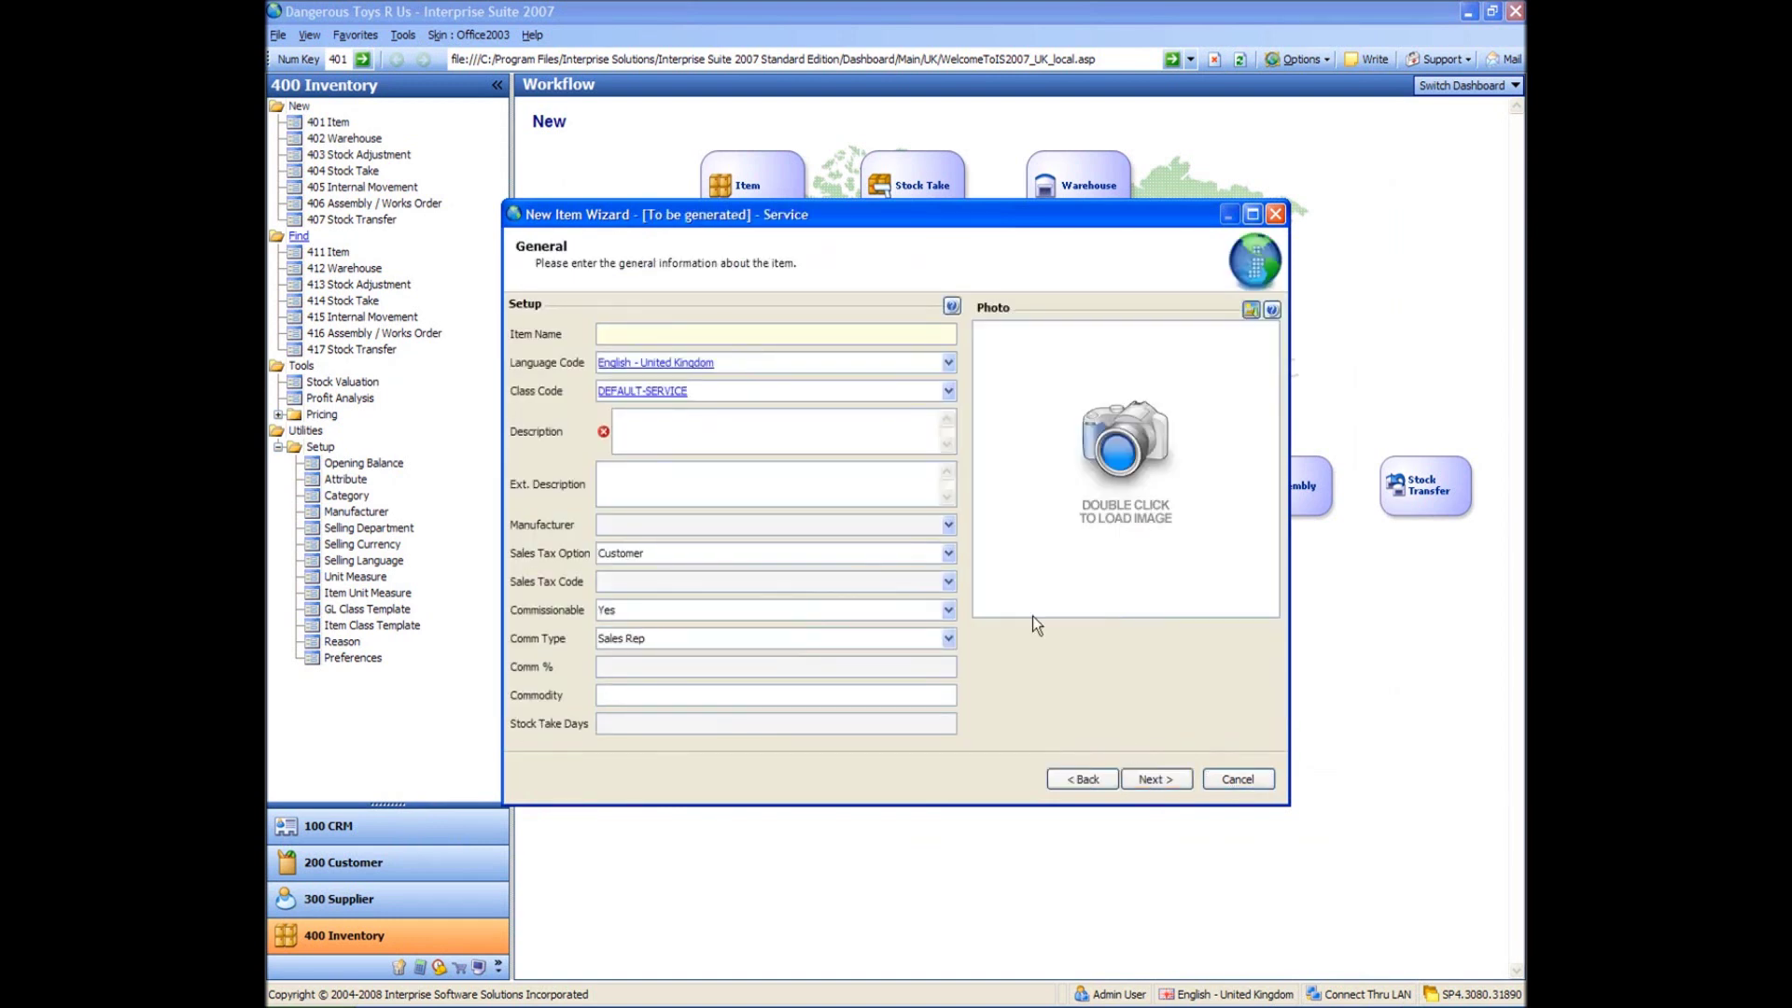
text(Installation 1 Day)
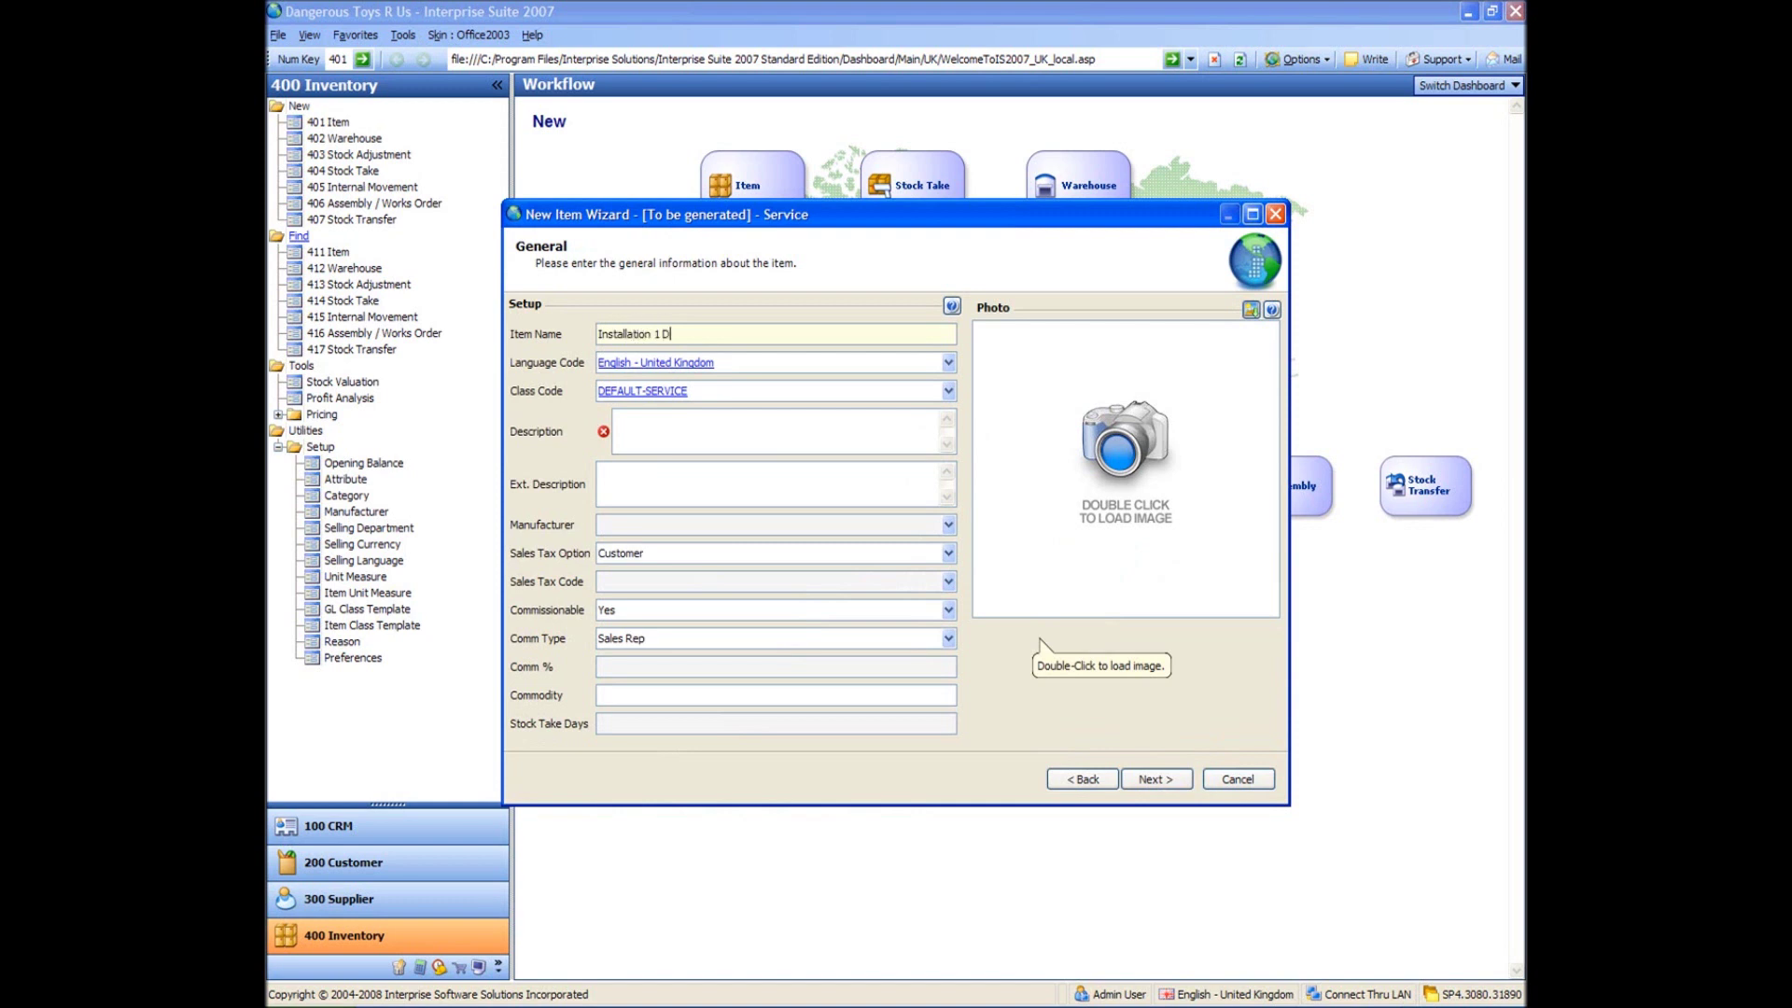
key(Tab)
key(Tab)
key(Tab)
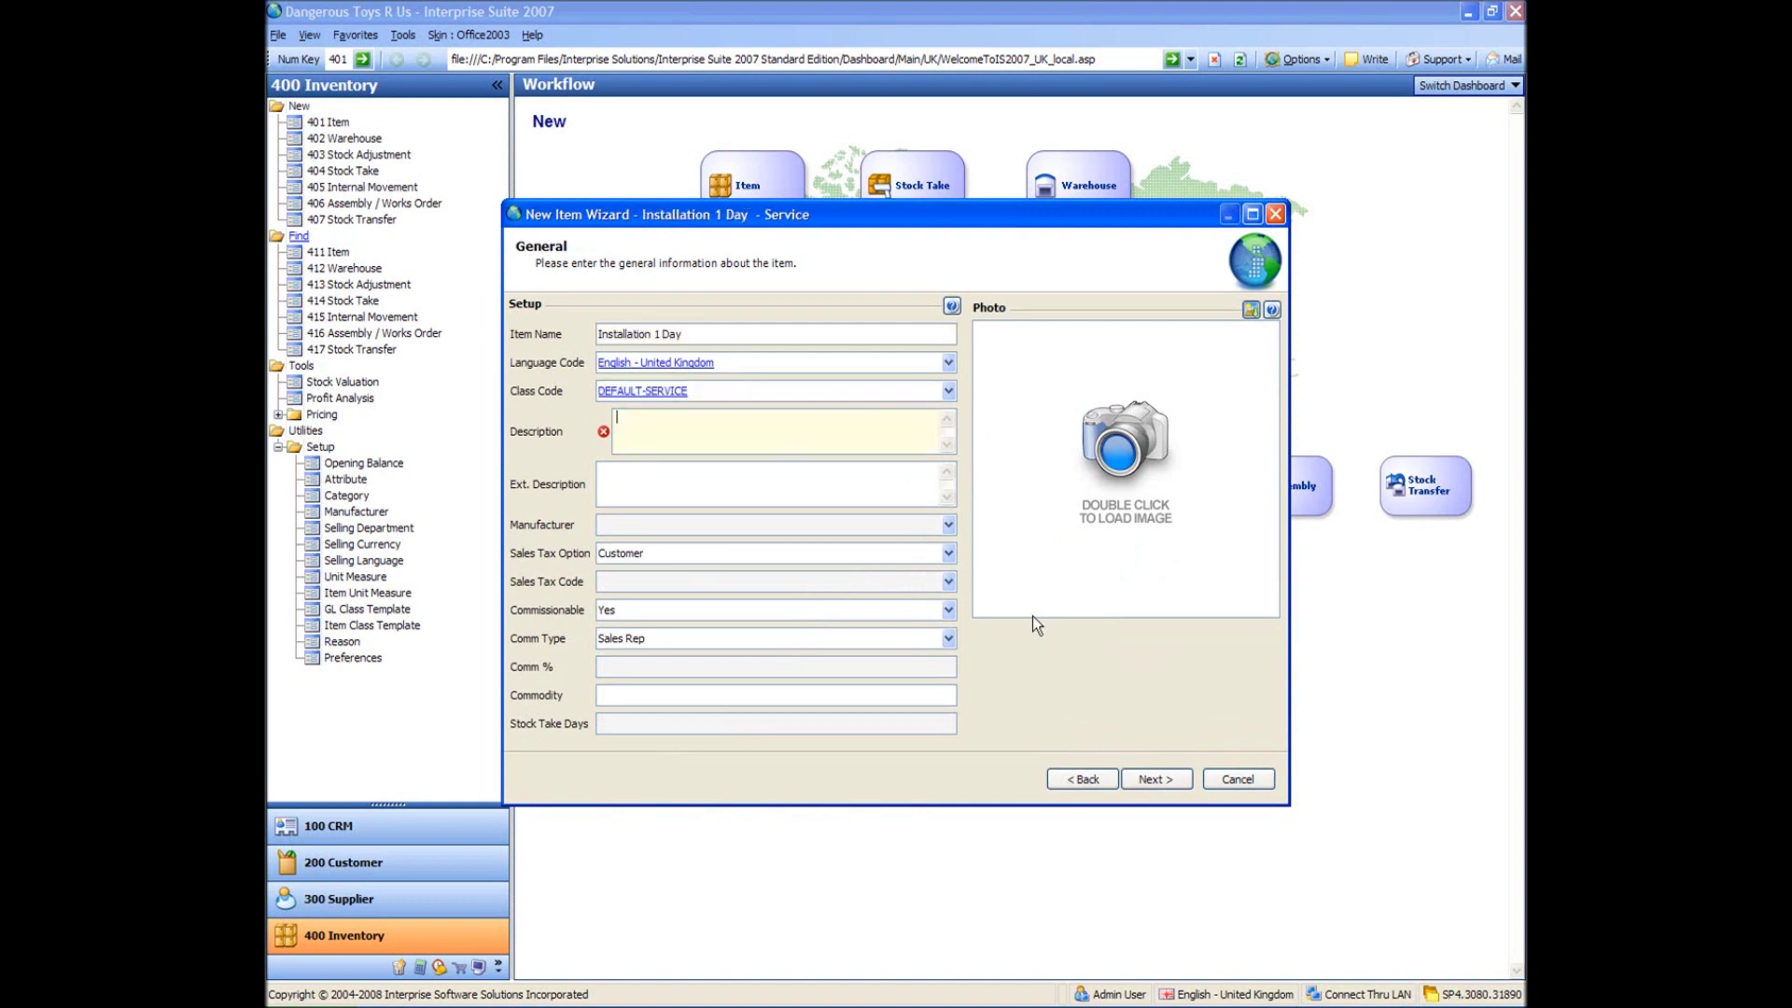
text(Installation 1 Day)
key(Tab)
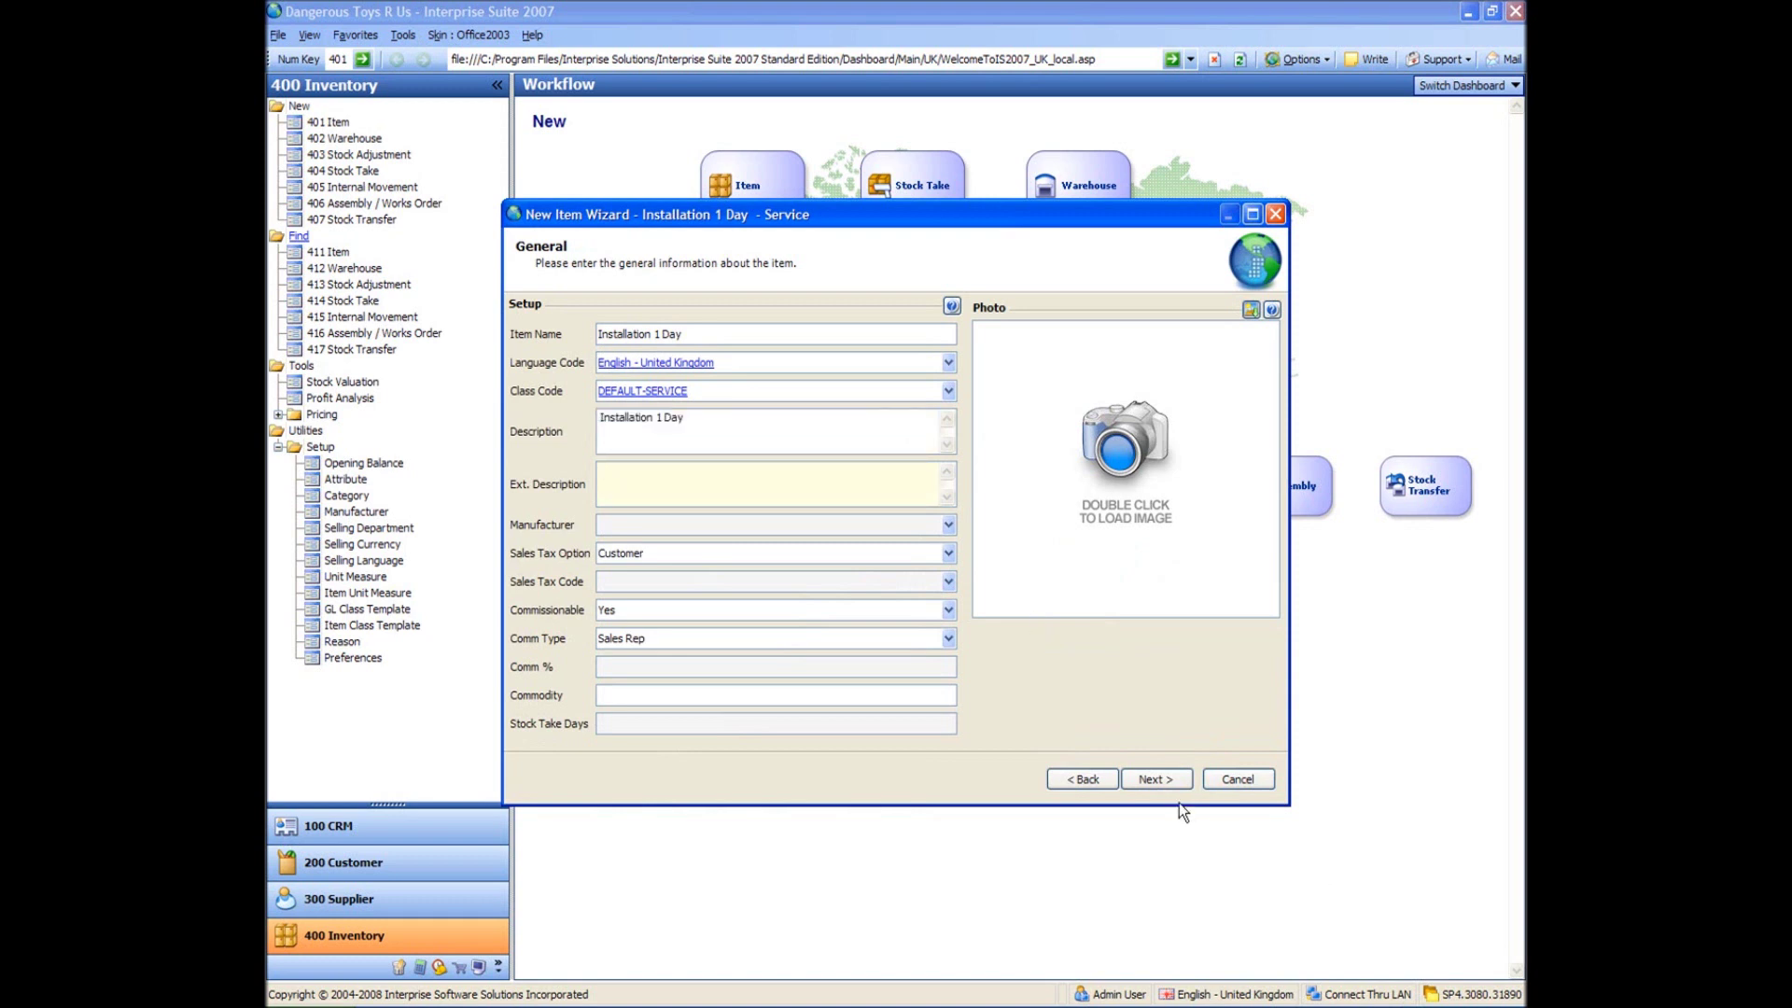
click(1157, 779)
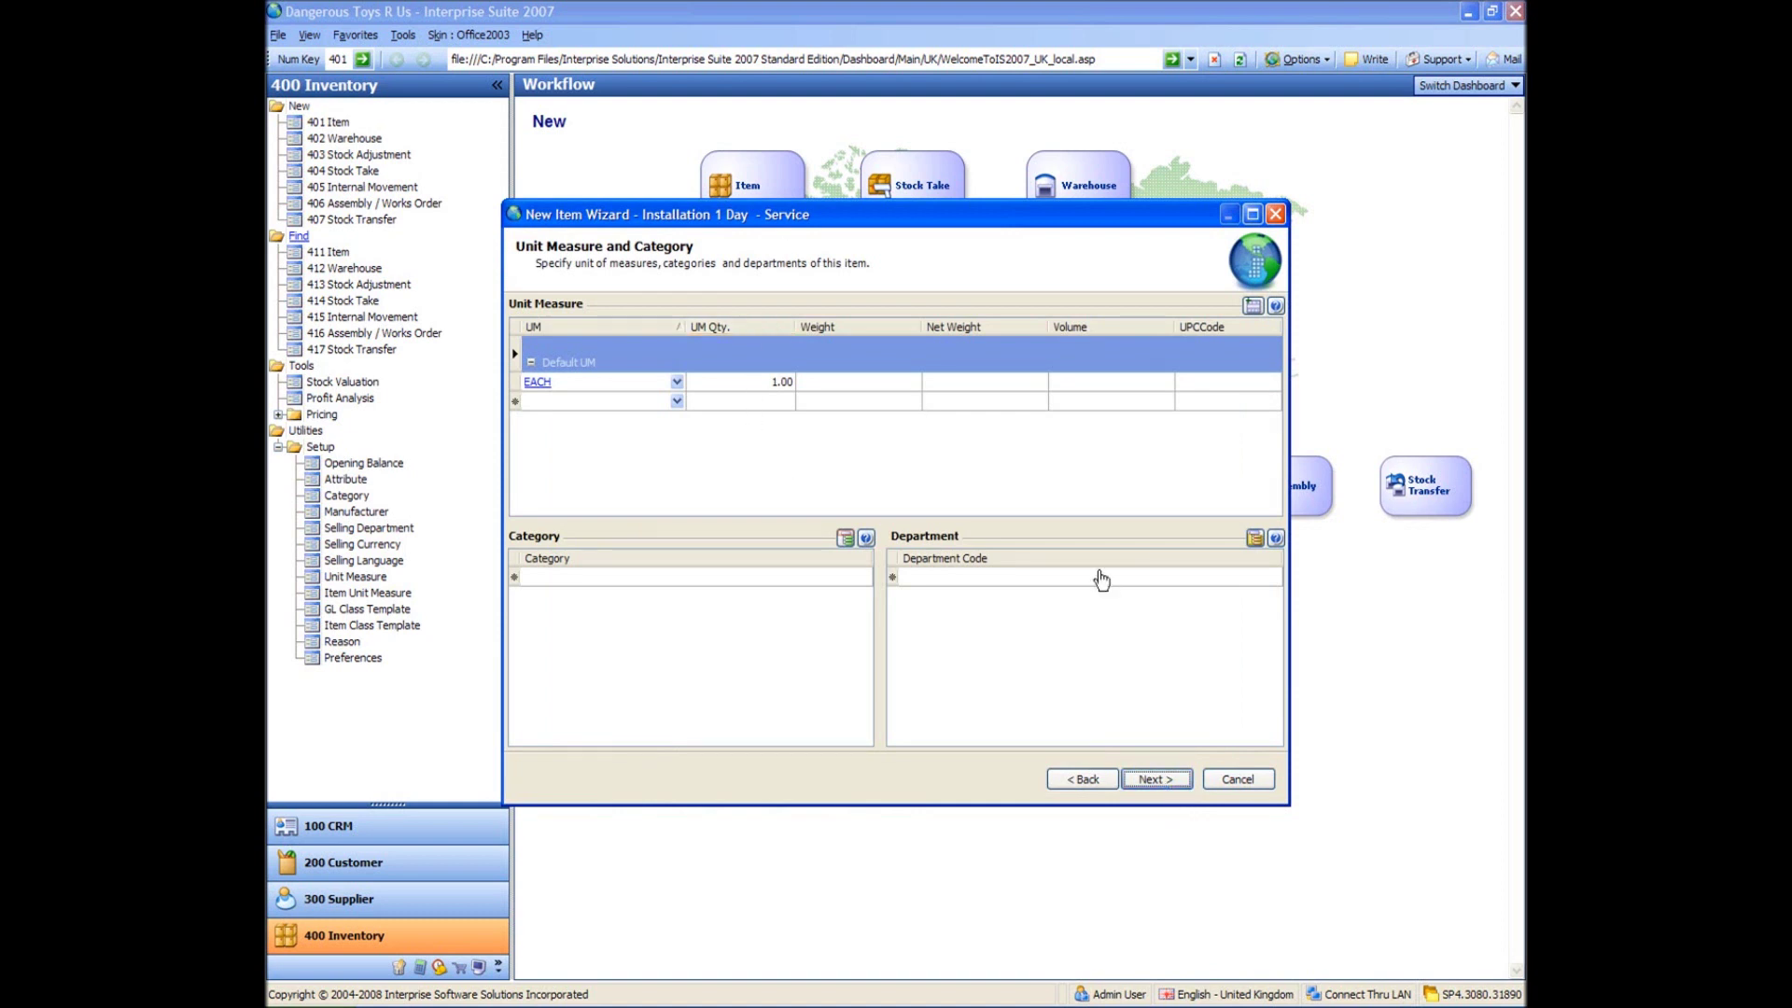
Keep the default unit measure, set the service's average, standard and last cost to £20.00, and continue to pricing
click(1152, 779)
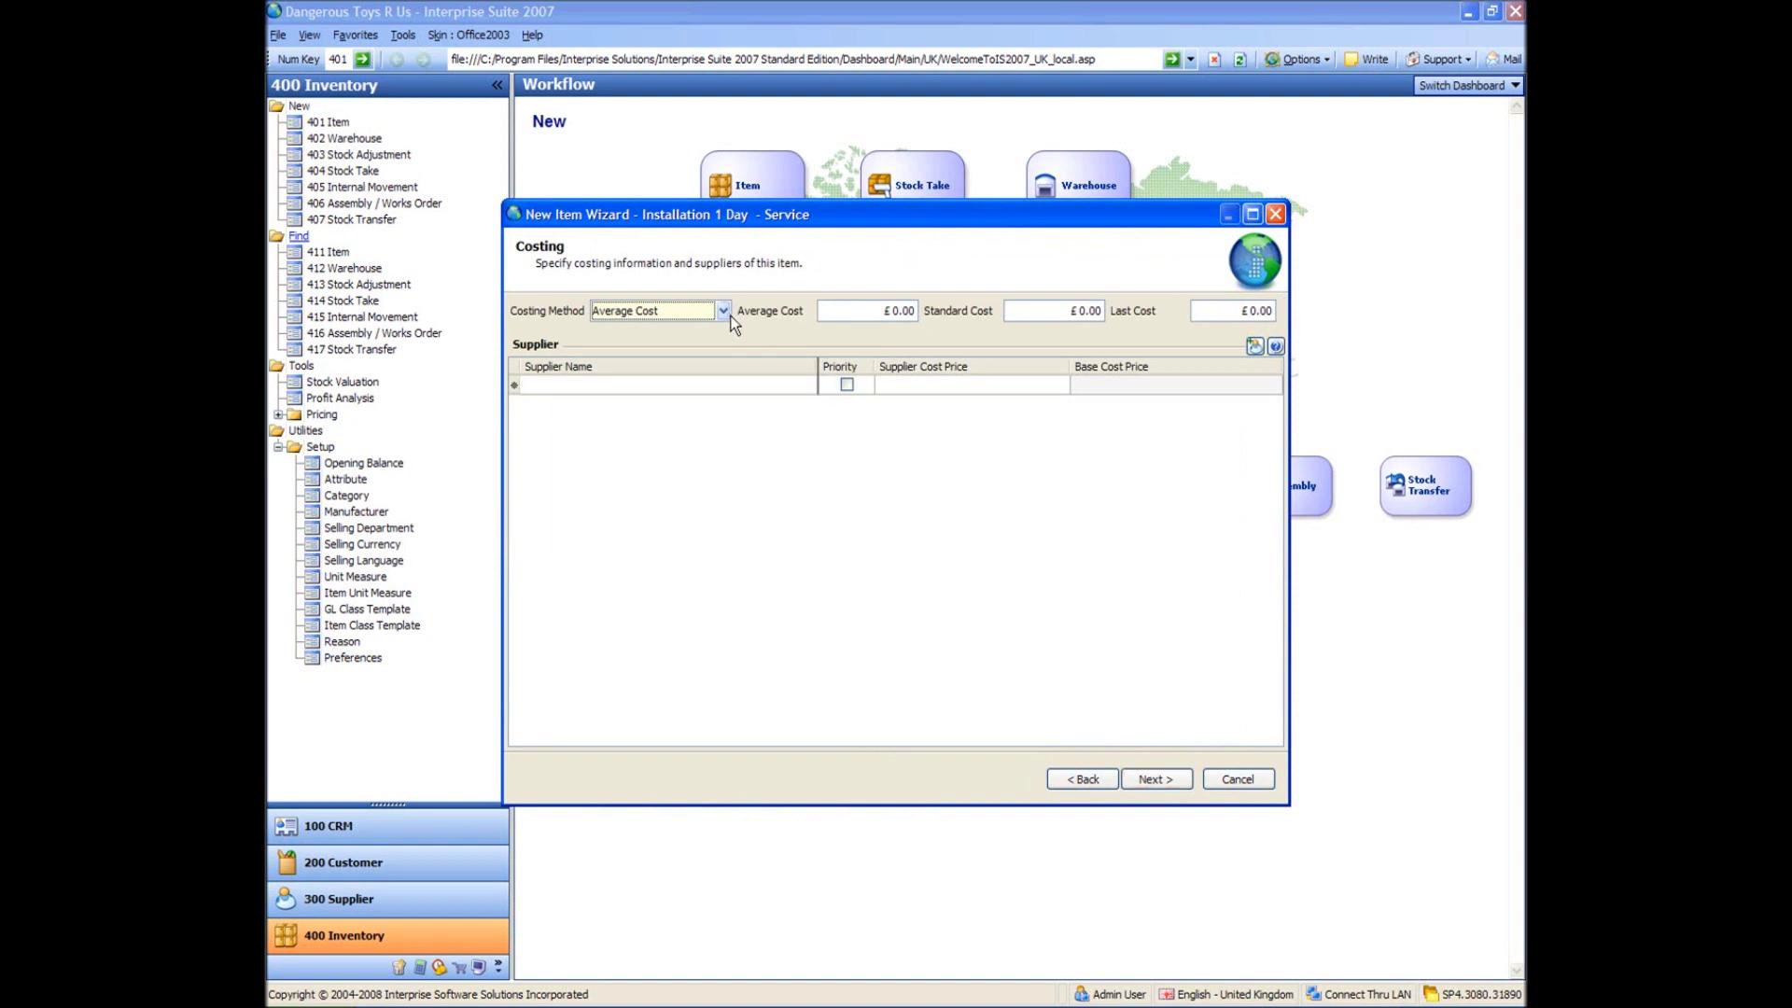
mouse_move(728, 316)
click(866, 311)
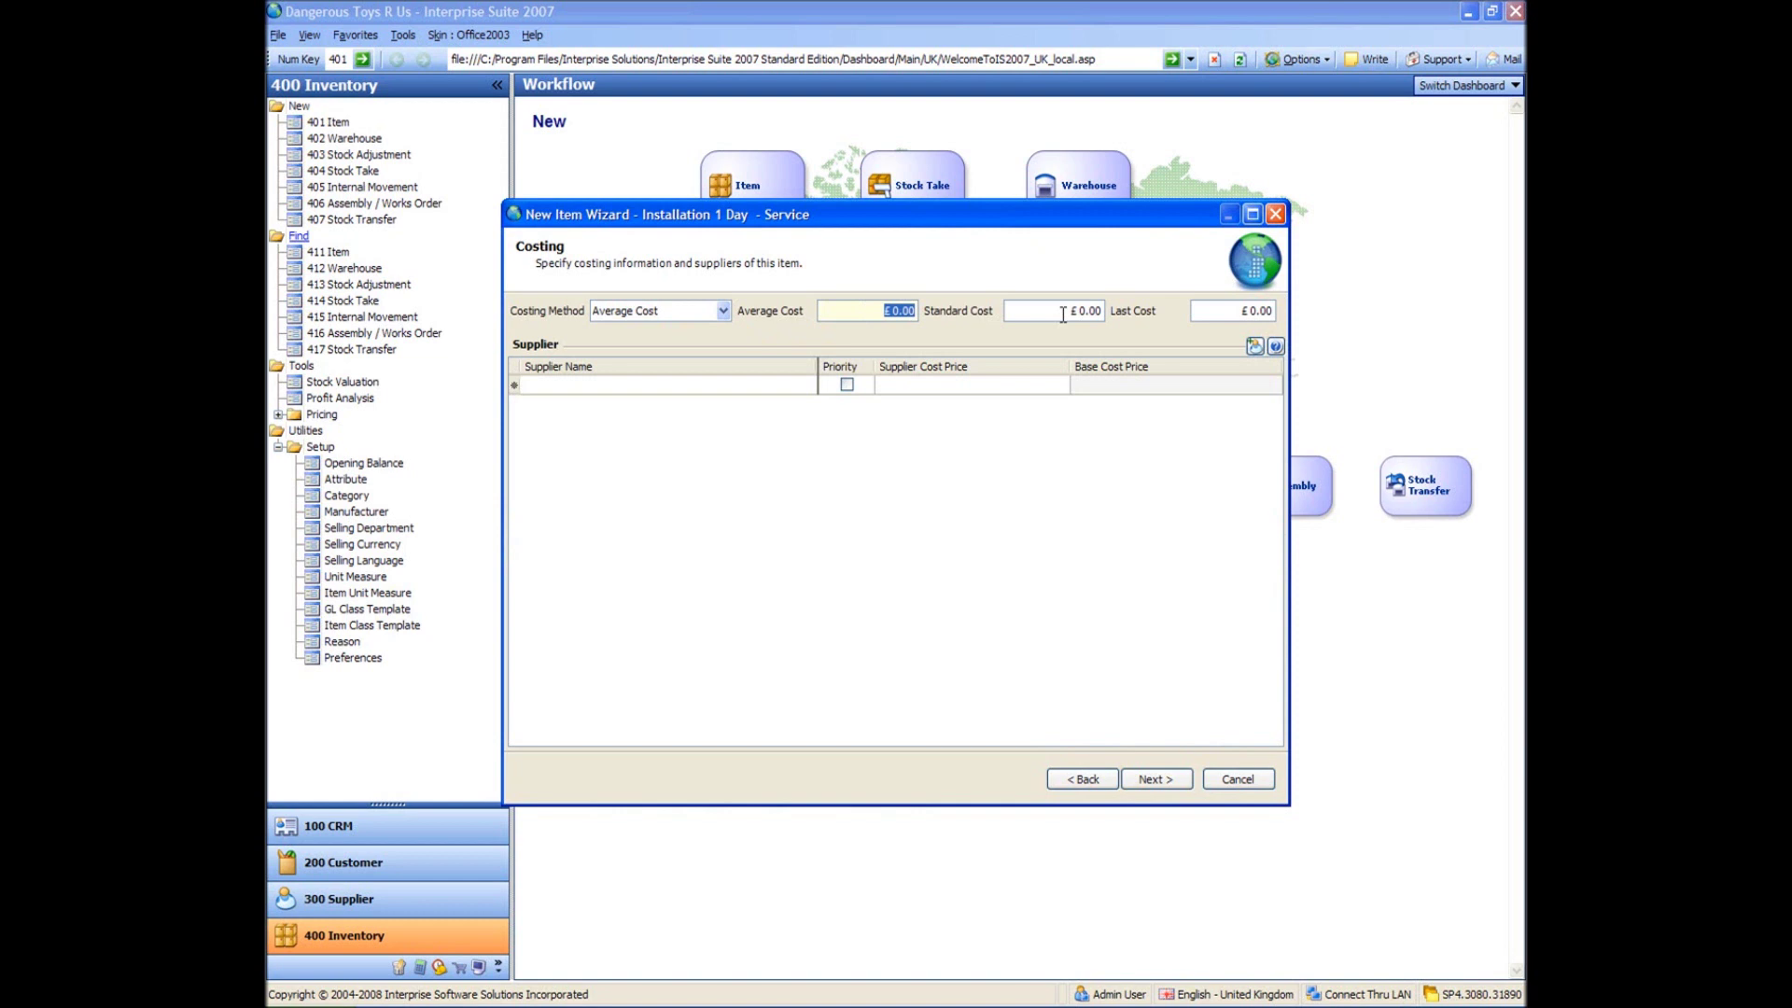
text(20)
key(Tab)
text(20)
key(Tab)
text(20)
key(Tab)
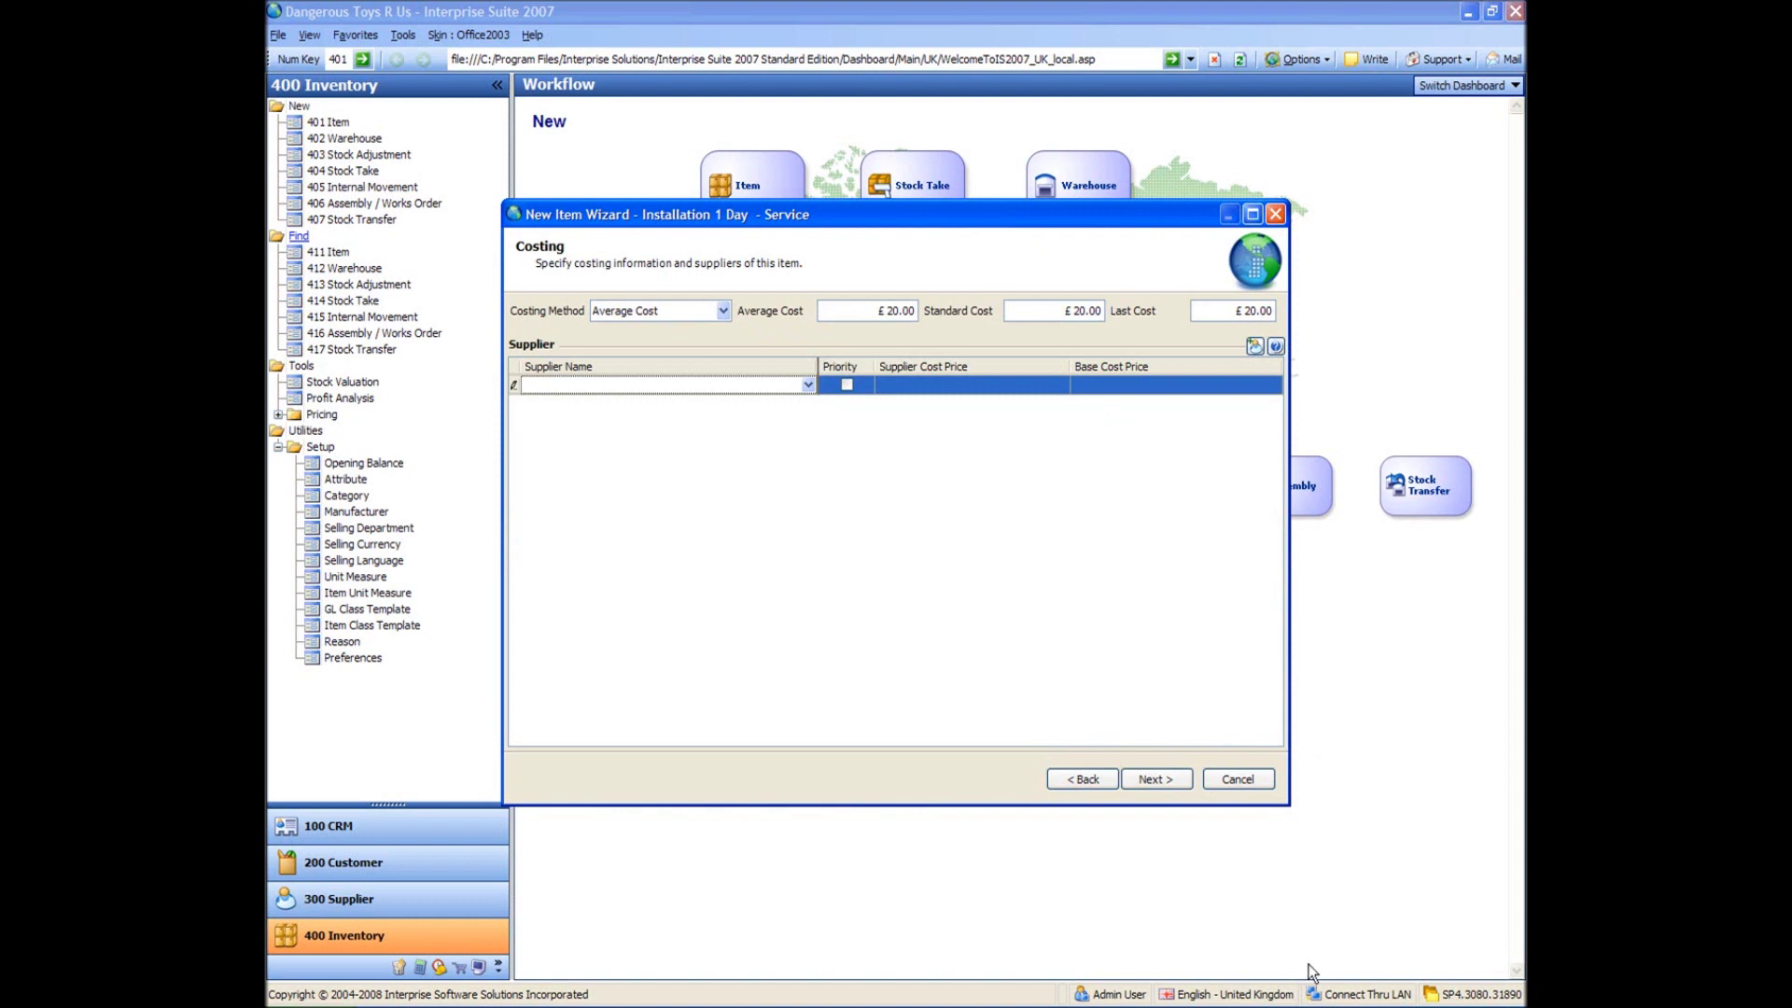
click(1146, 777)
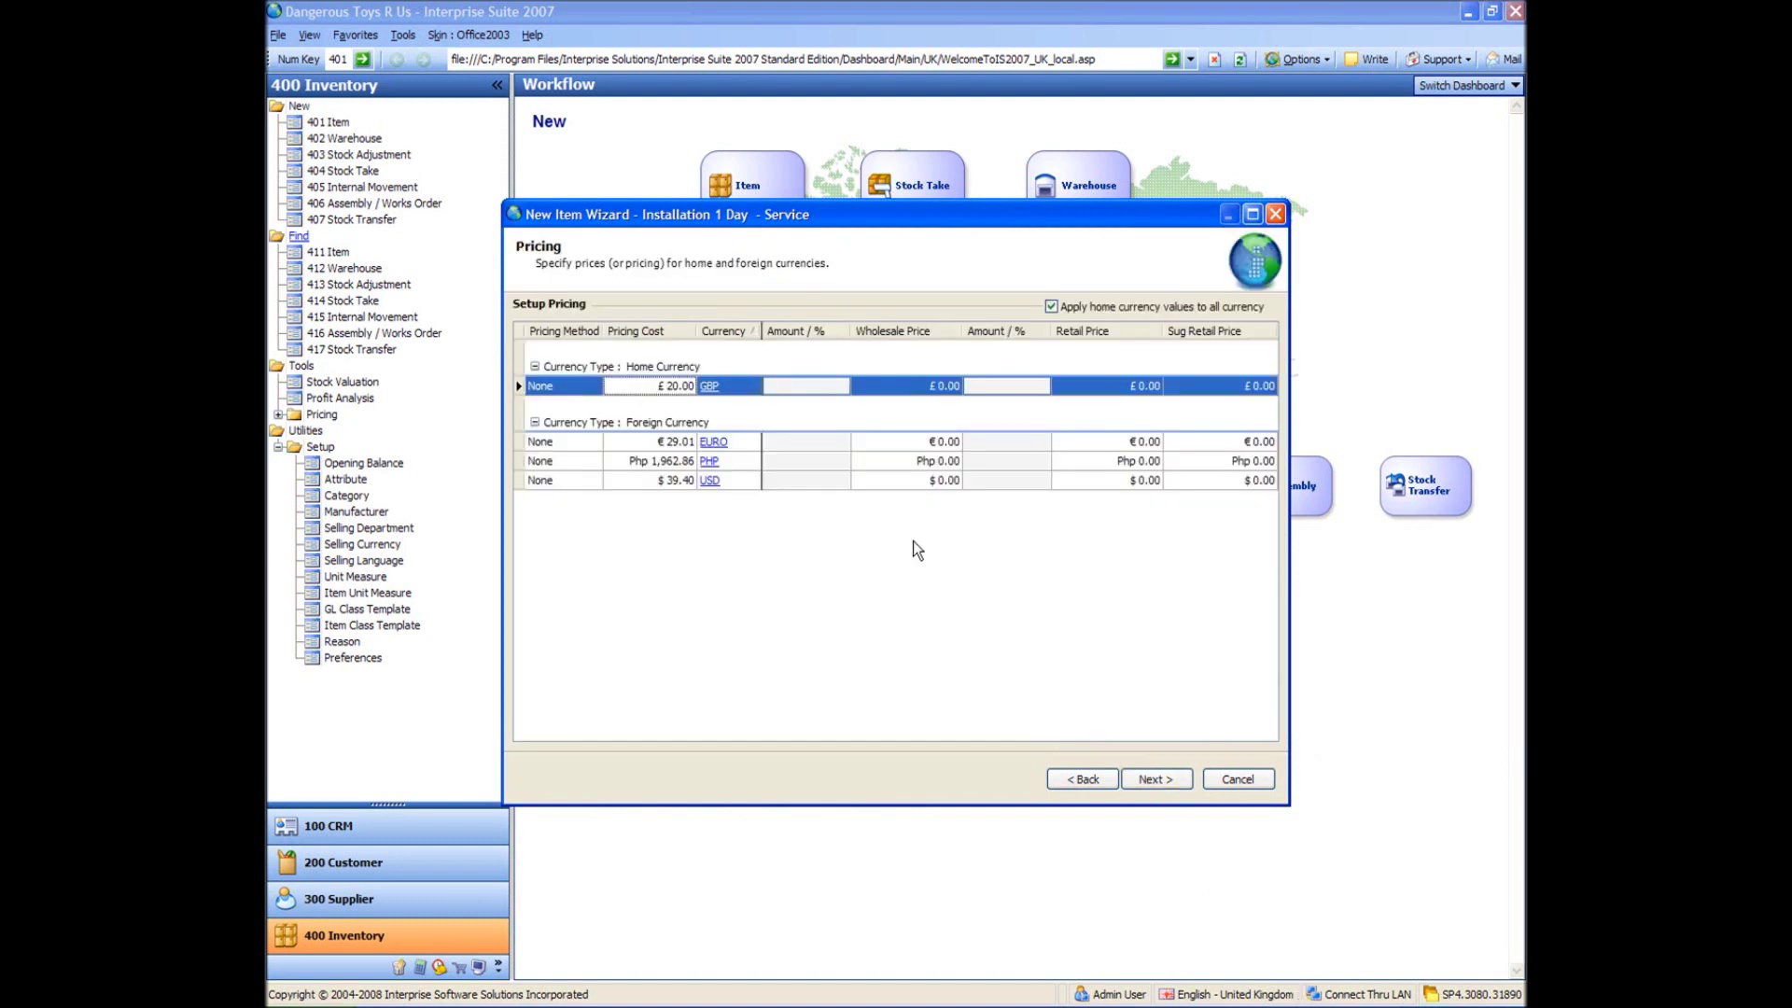
Set the GBP wholesale price to £70.00 and the retail price to £100.00 for Installation 1 Day
click(924, 386)
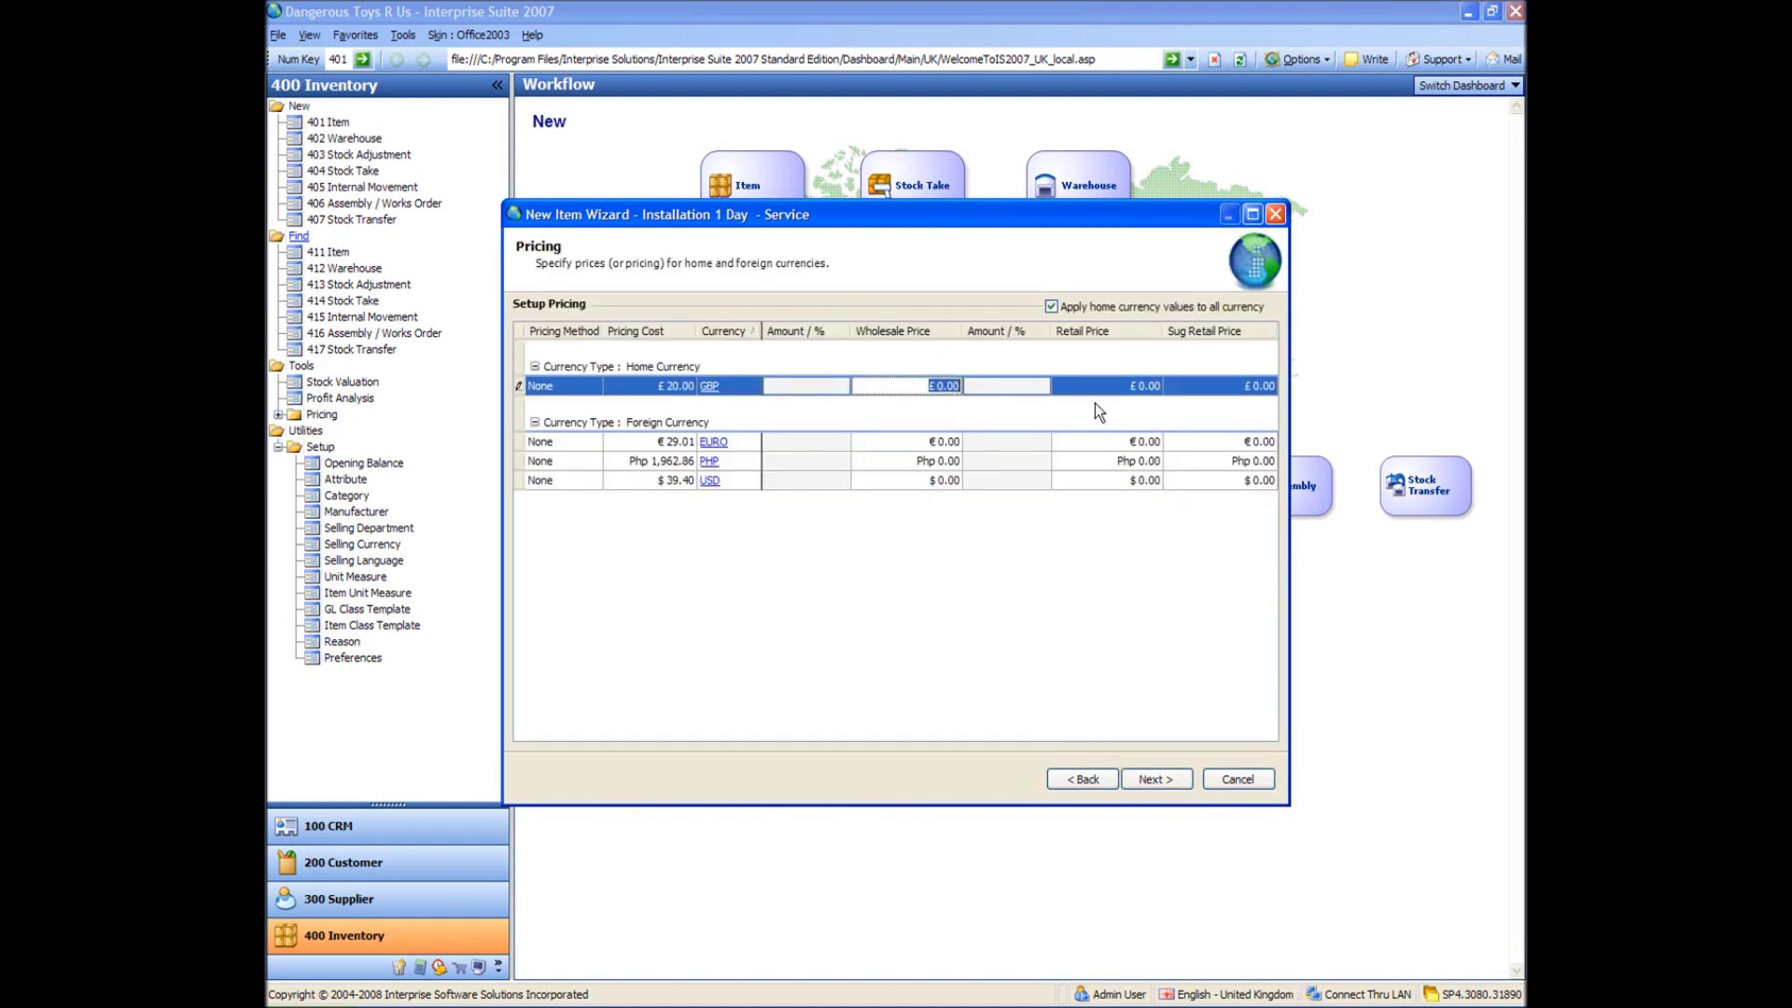
text(70)
key(Return)
key(Tab)
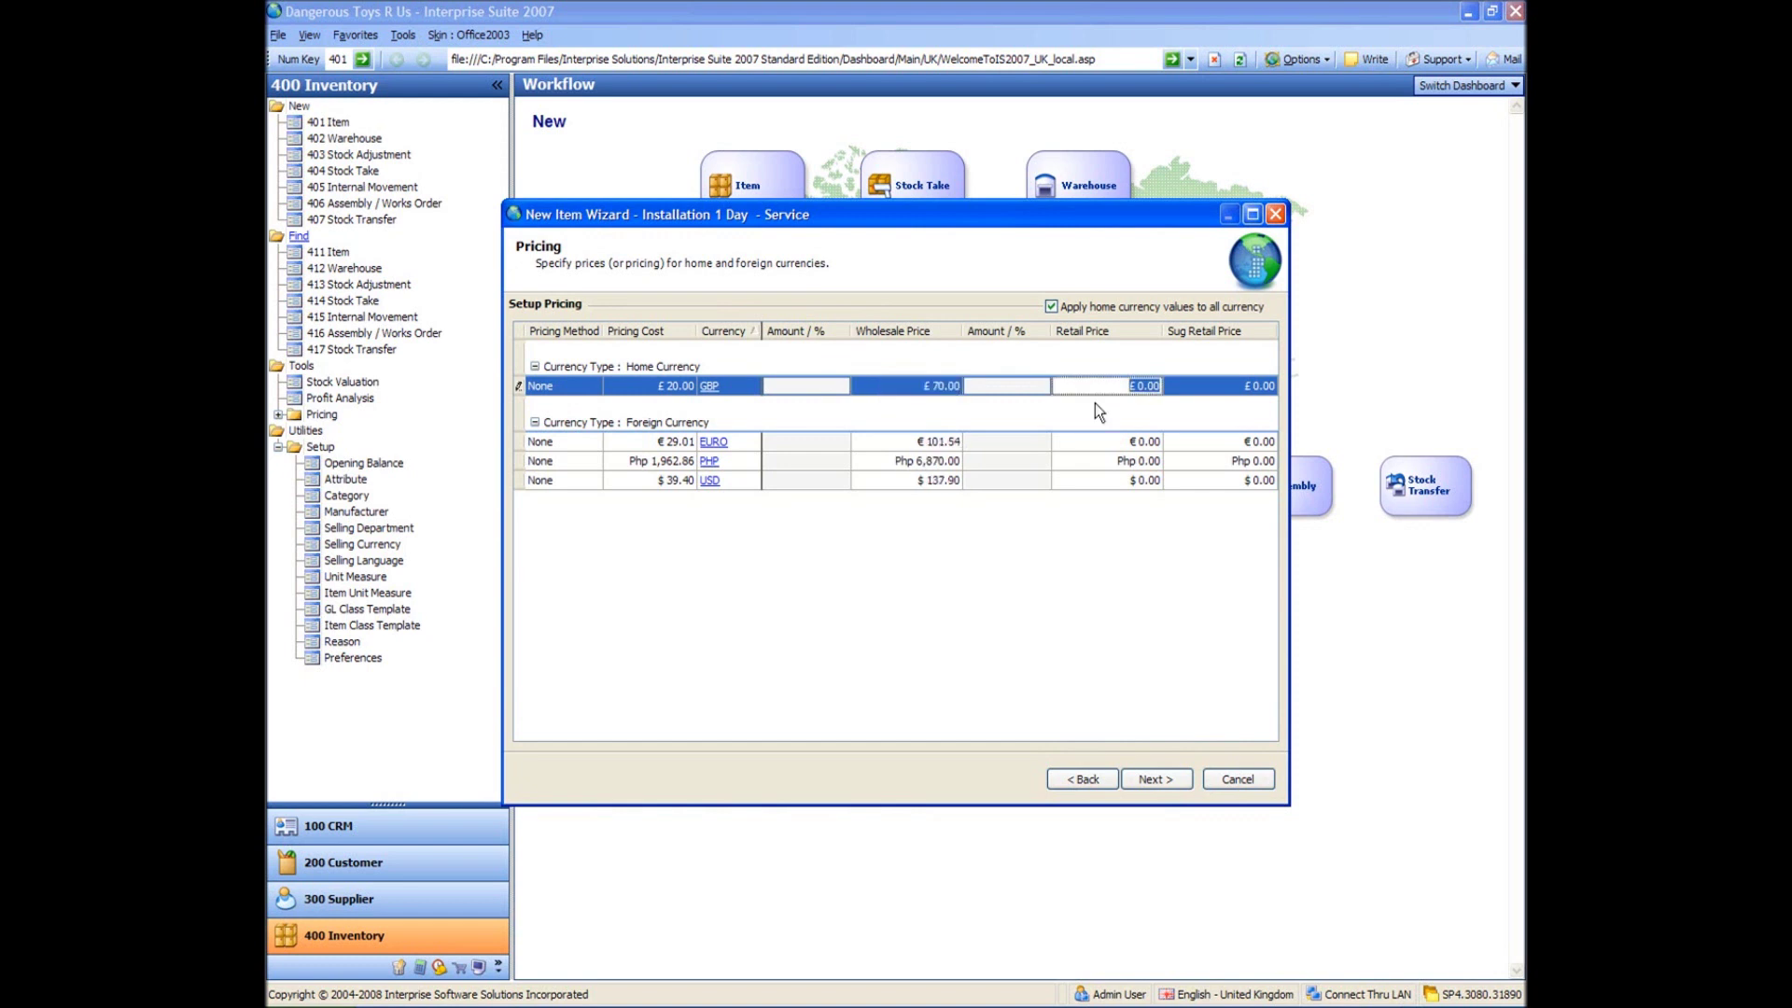
text(100)
key(Tab)
key(Return)
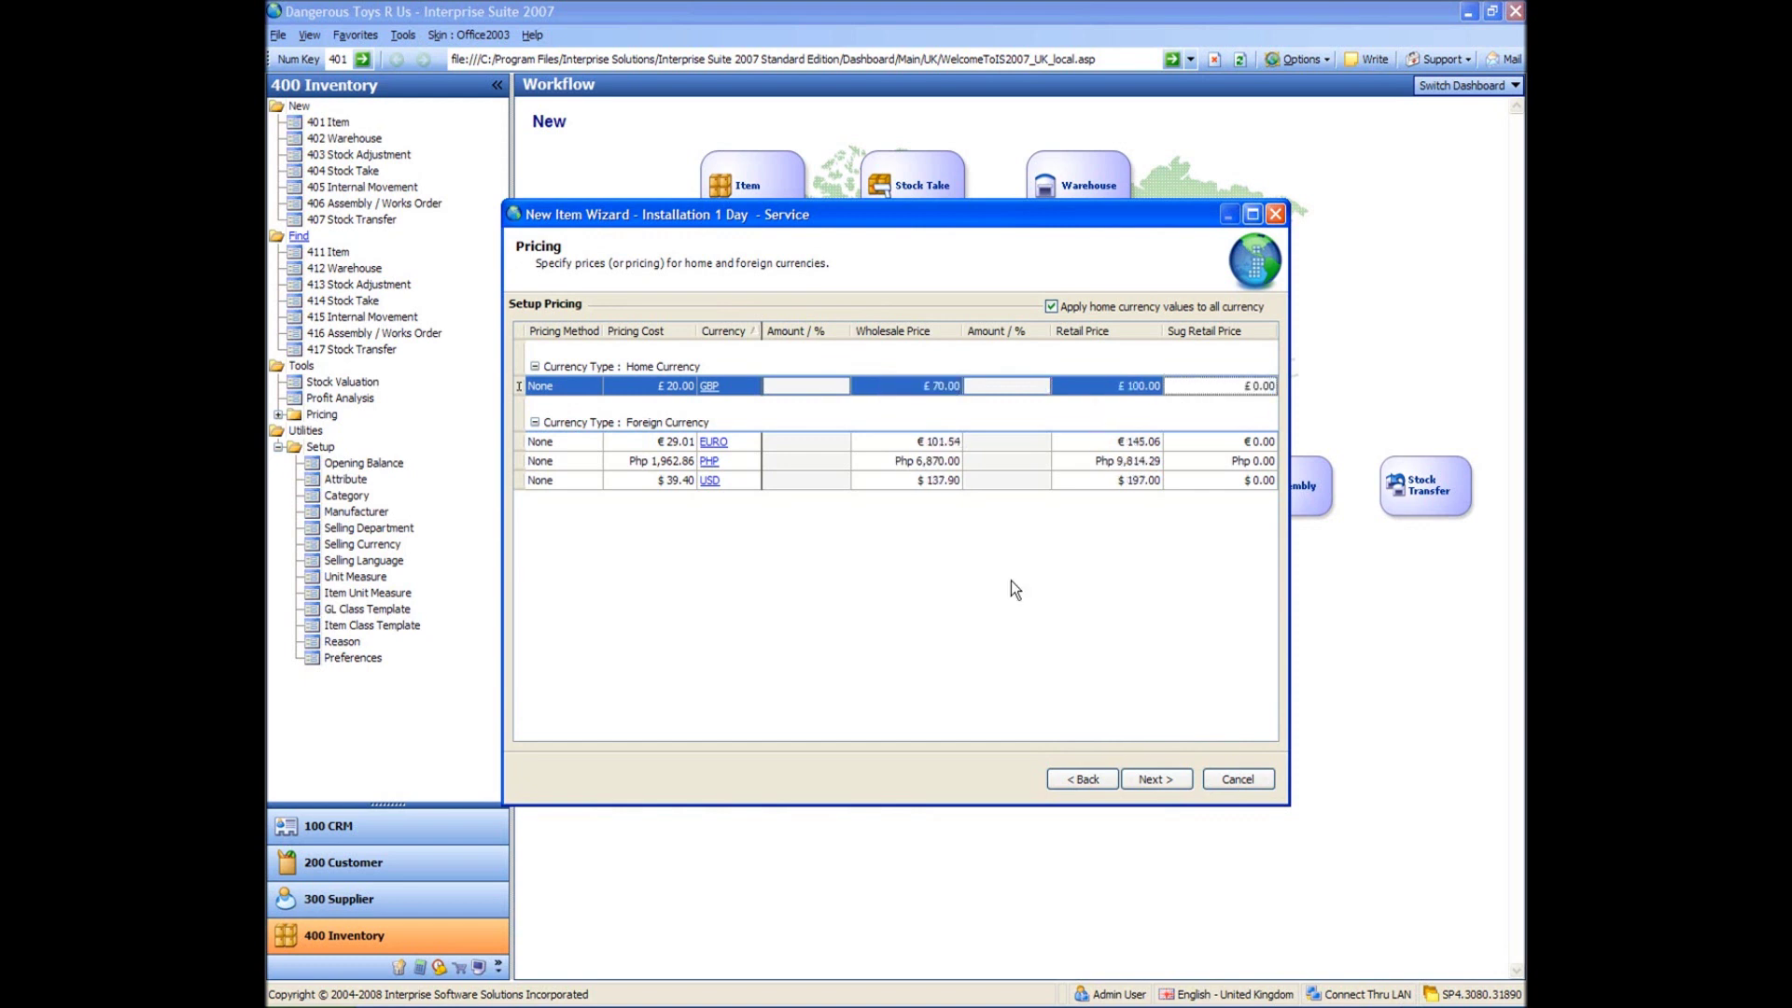
Complete the wizard, save and close the Installation 1 Day item, and open the list of all inventory items
click(1150, 781)
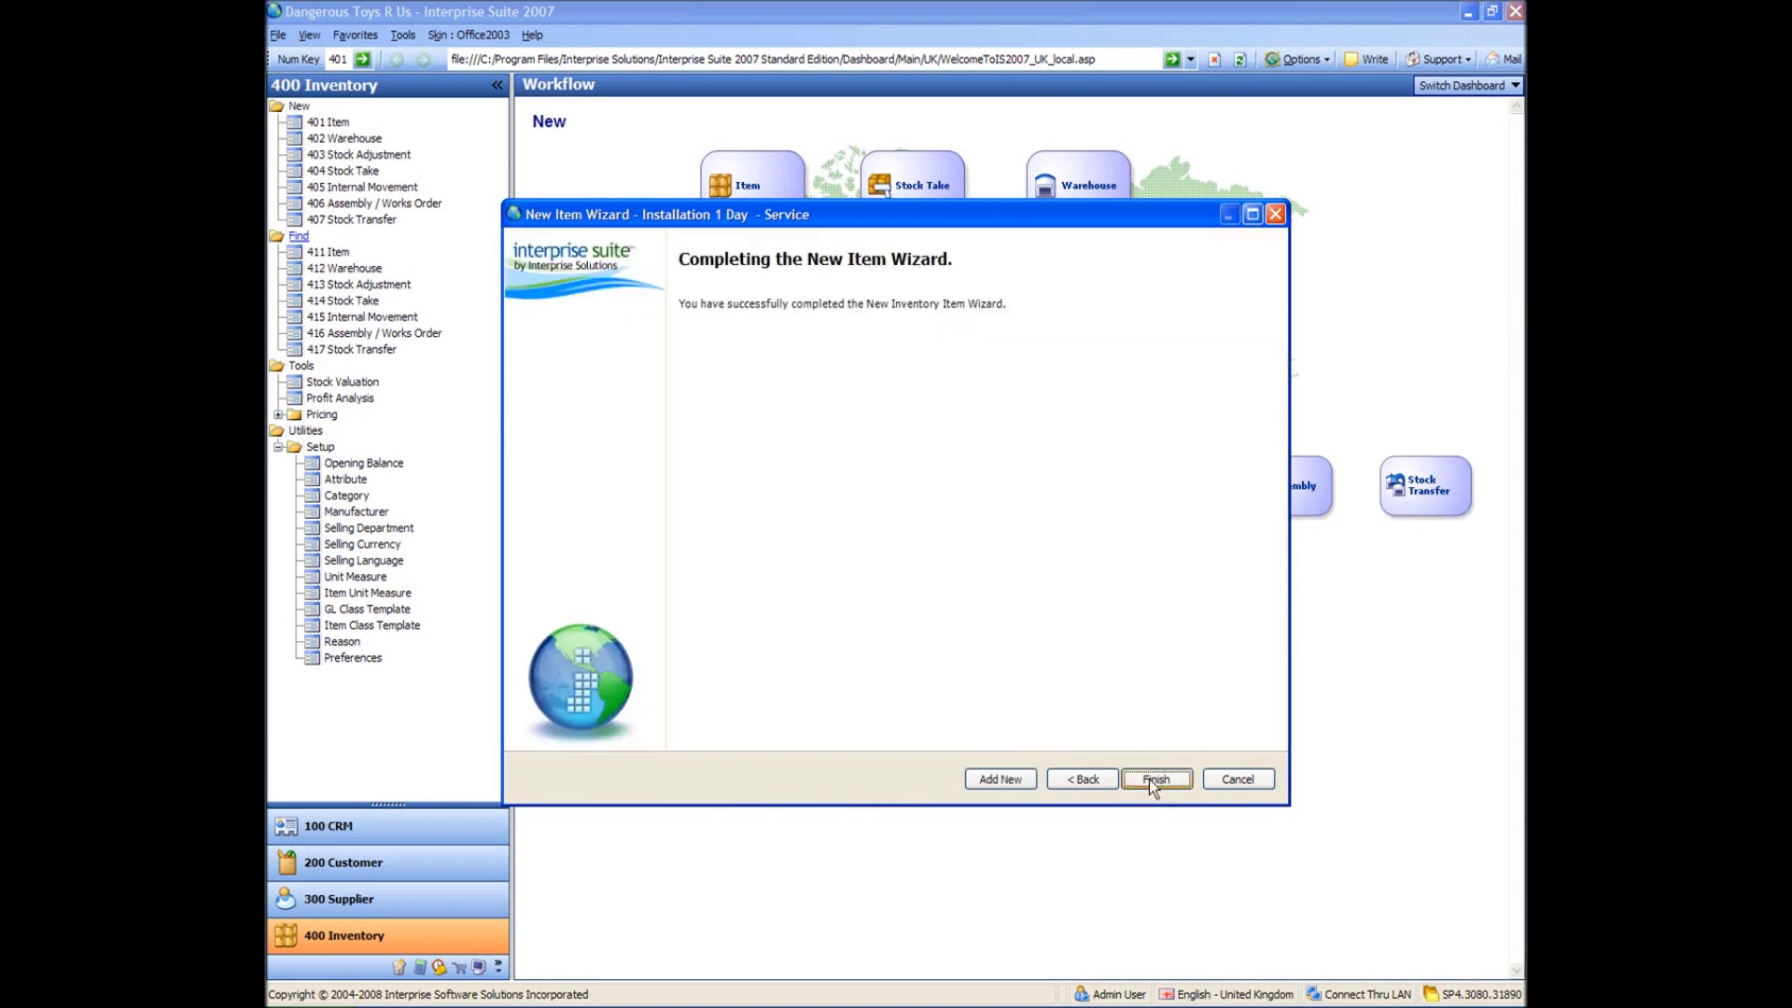
click(1155, 781)
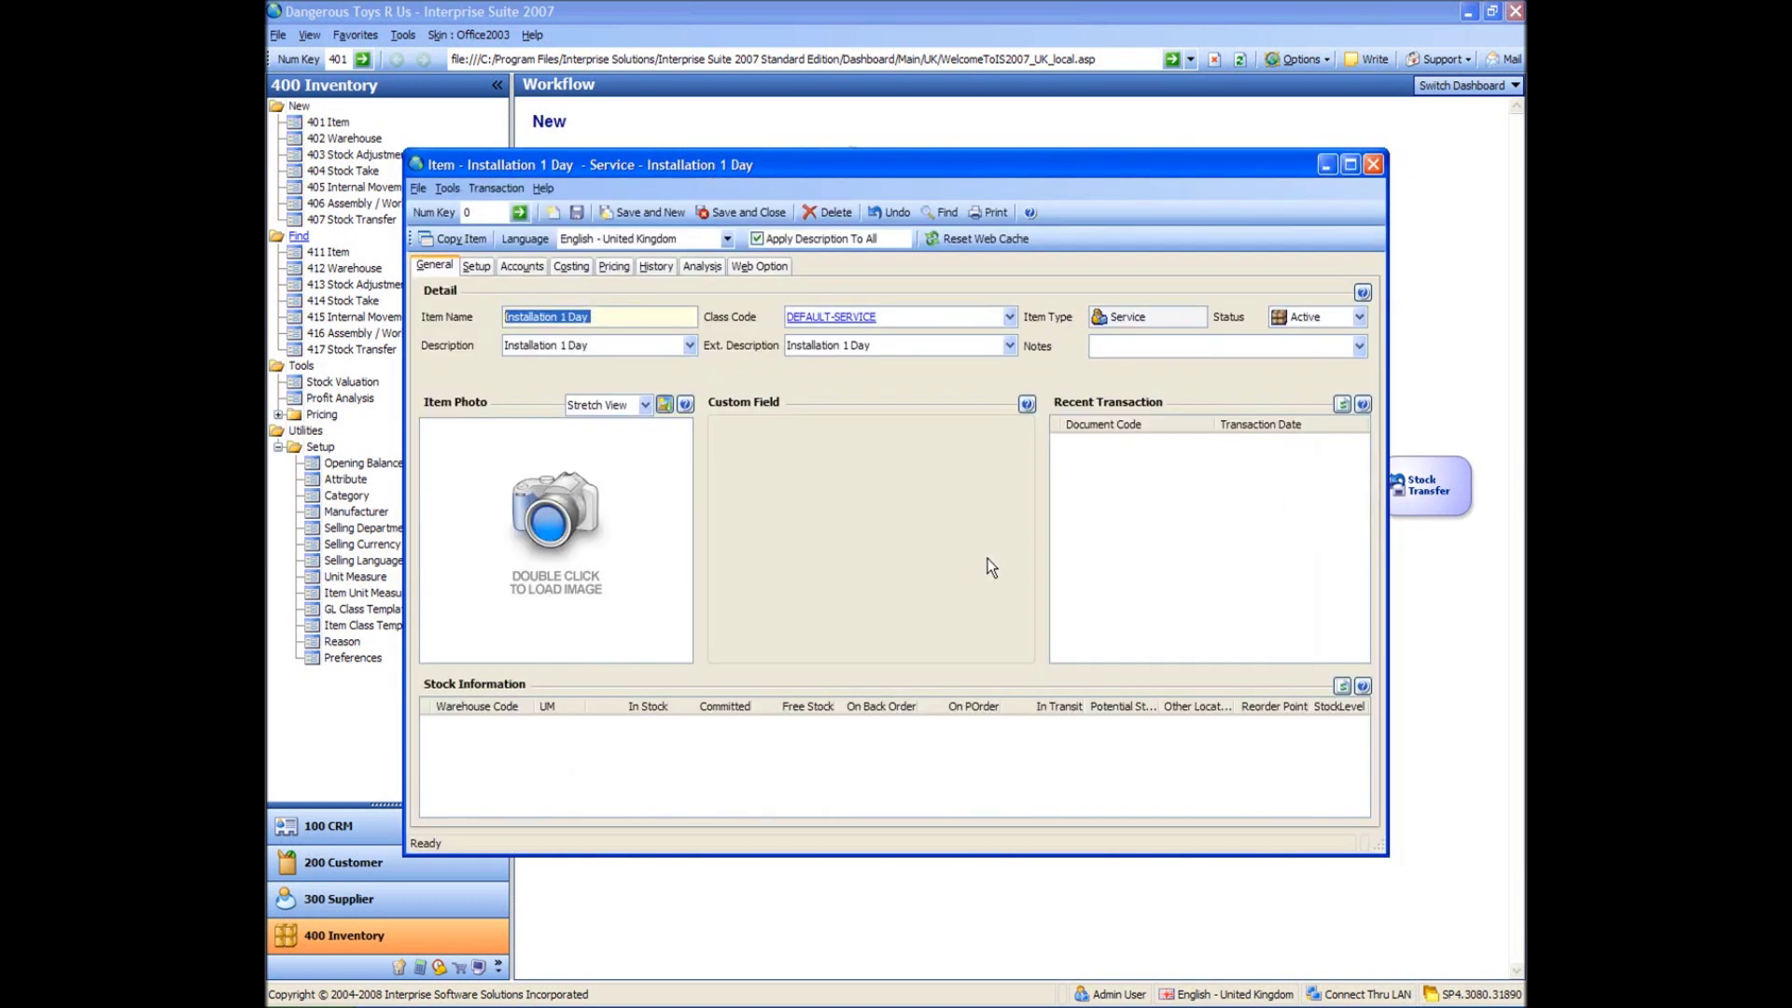
click(738, 217)
click(310, 254)
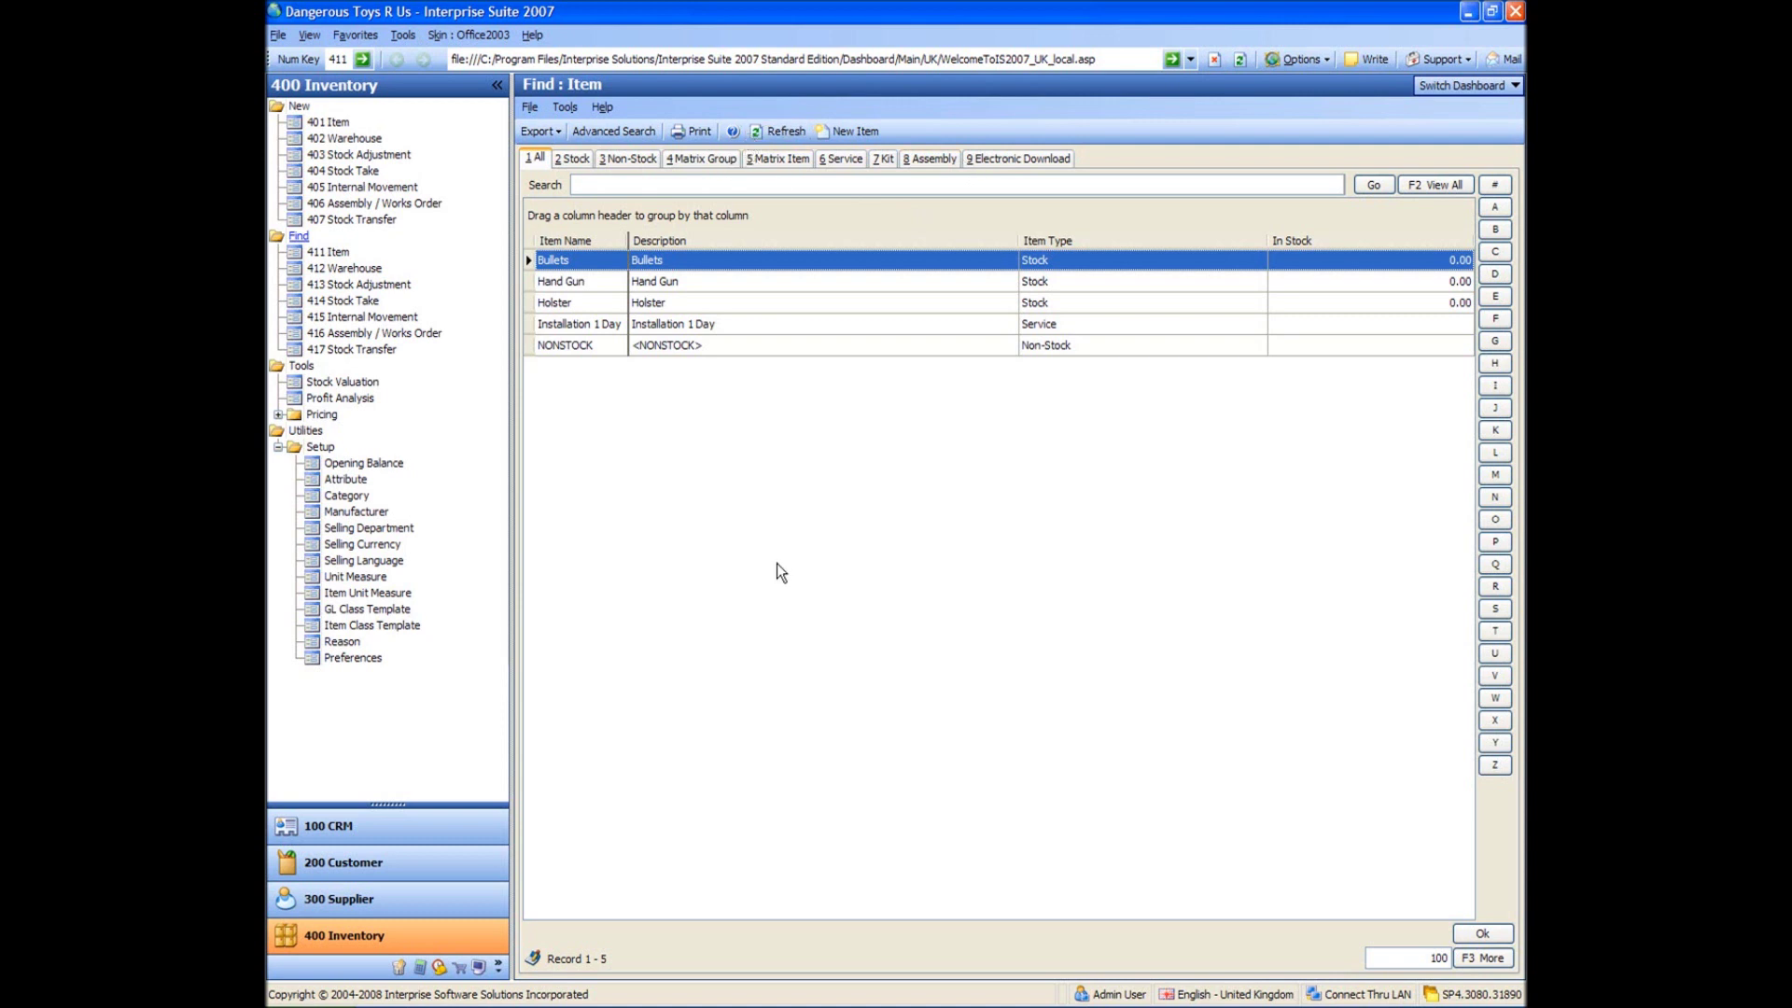
Open the inventory opening balance setup and add Hand Gun as the first item line
click(364, 464)
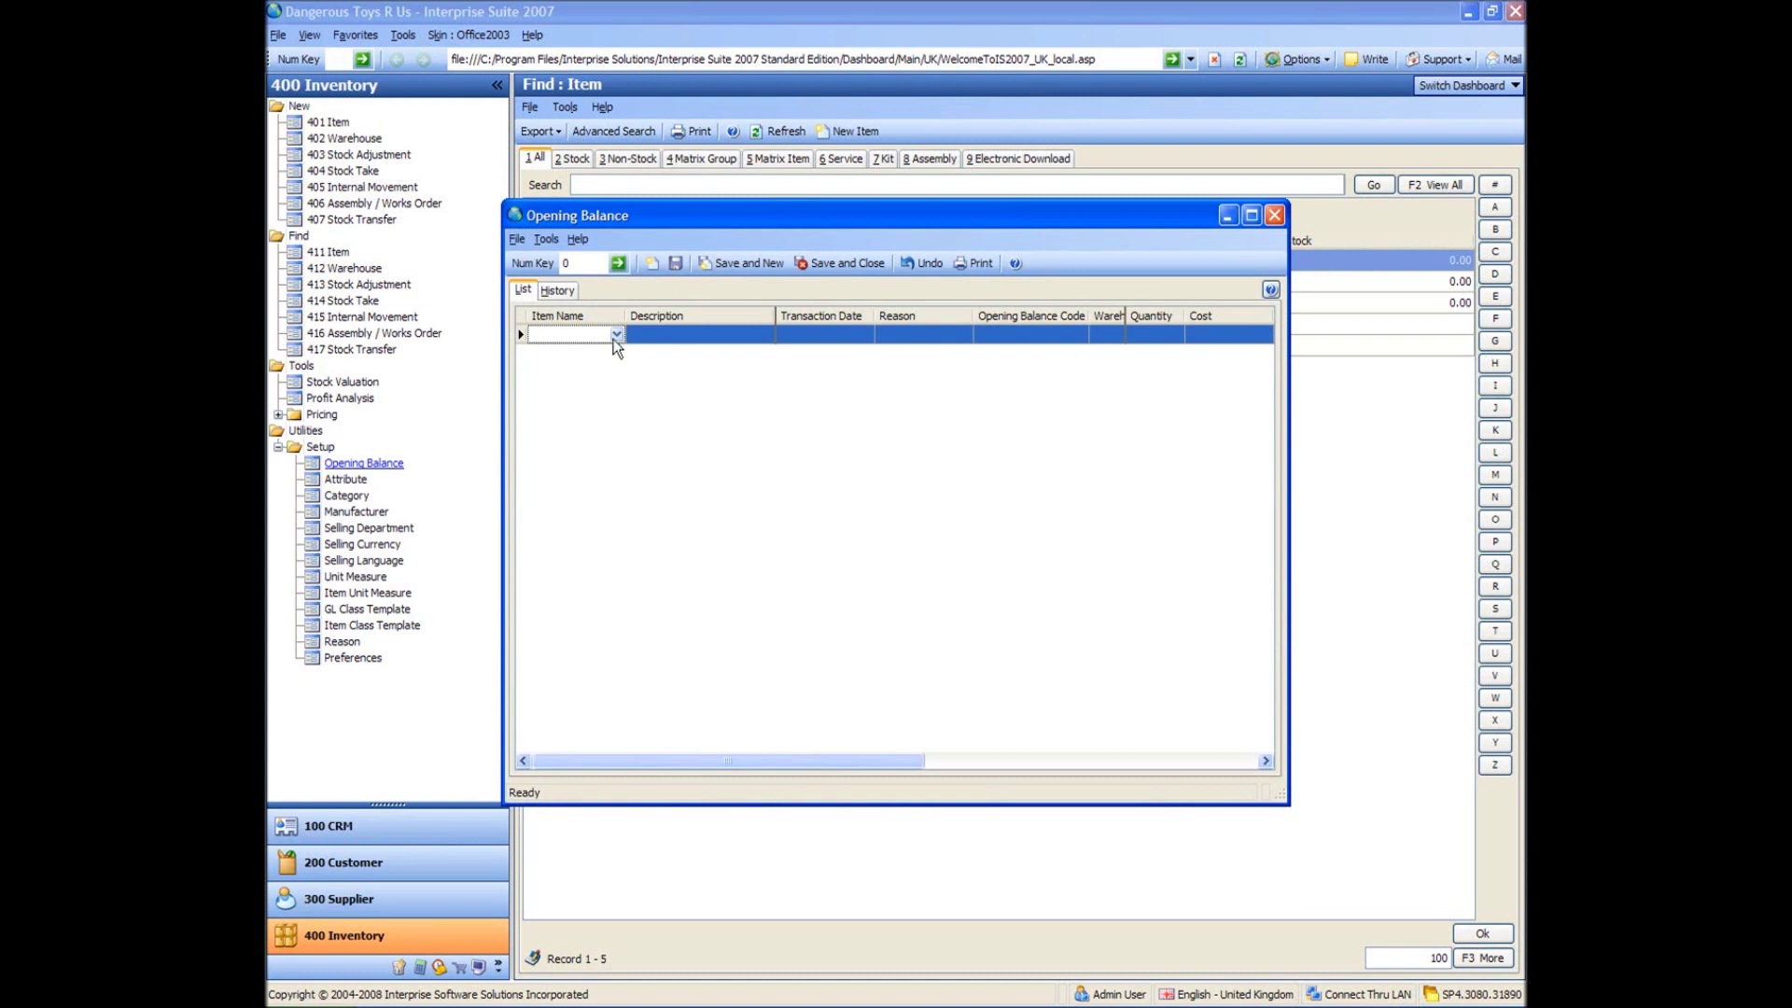
click(616, 335)
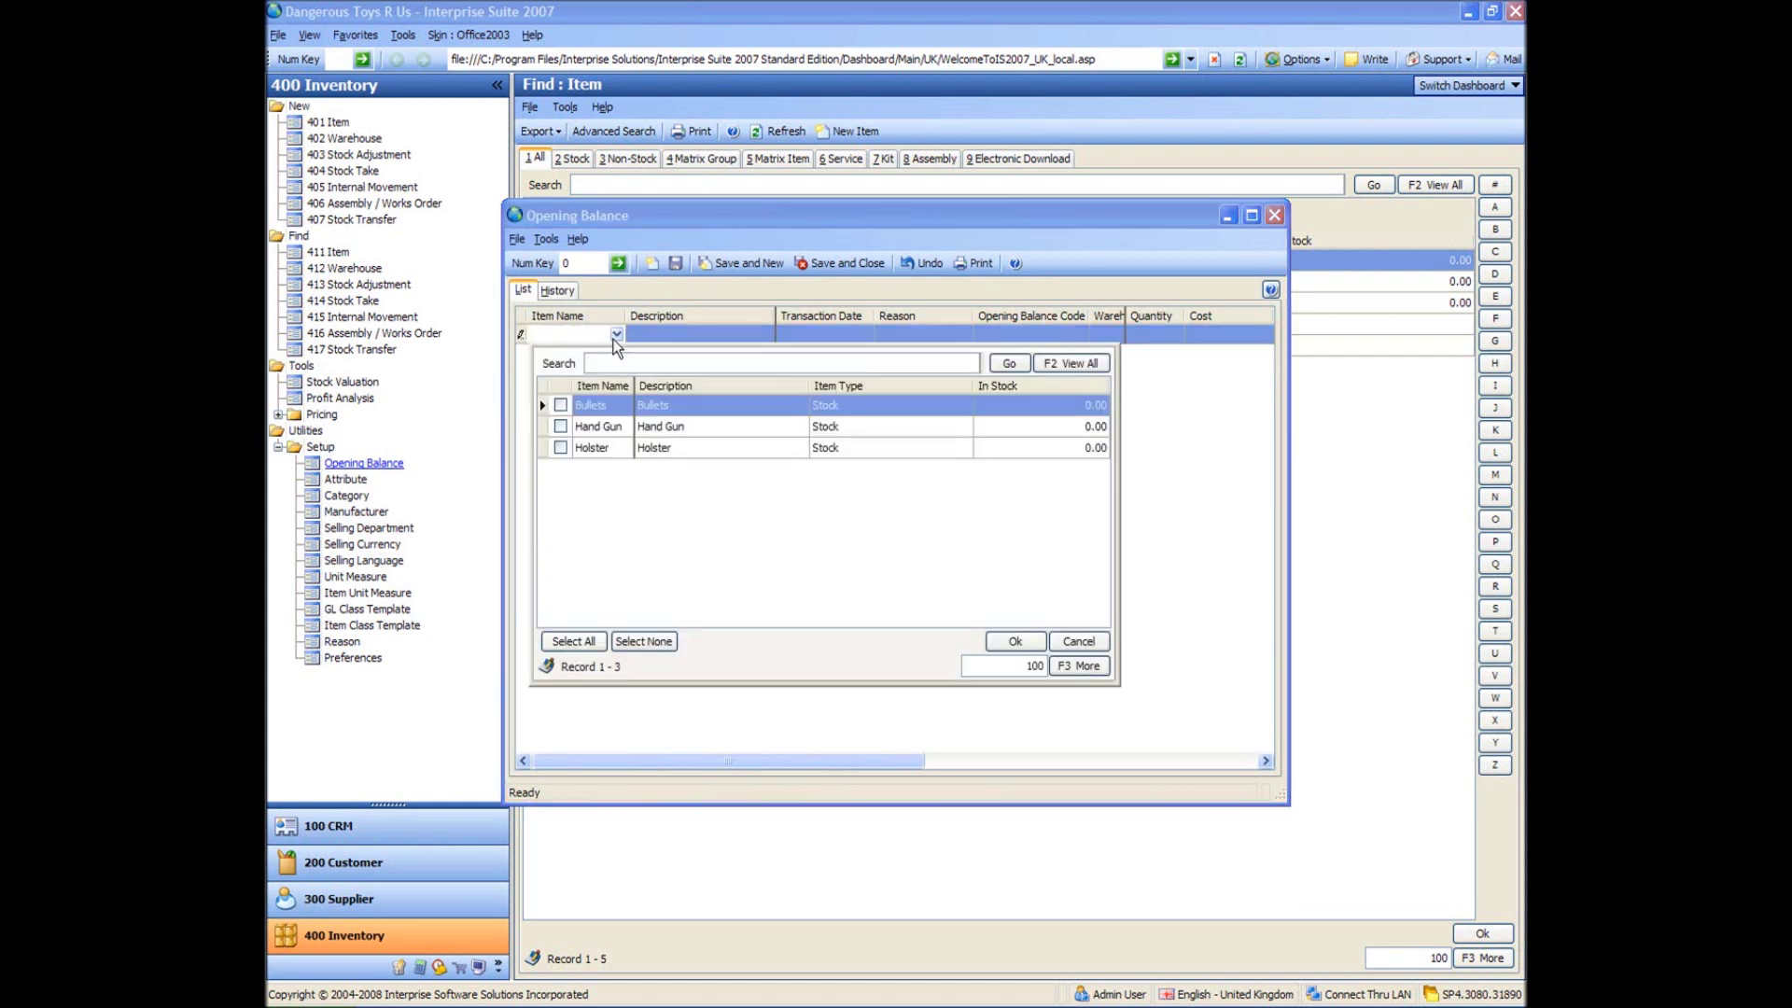
click(561, 427)
click(1017, 645)
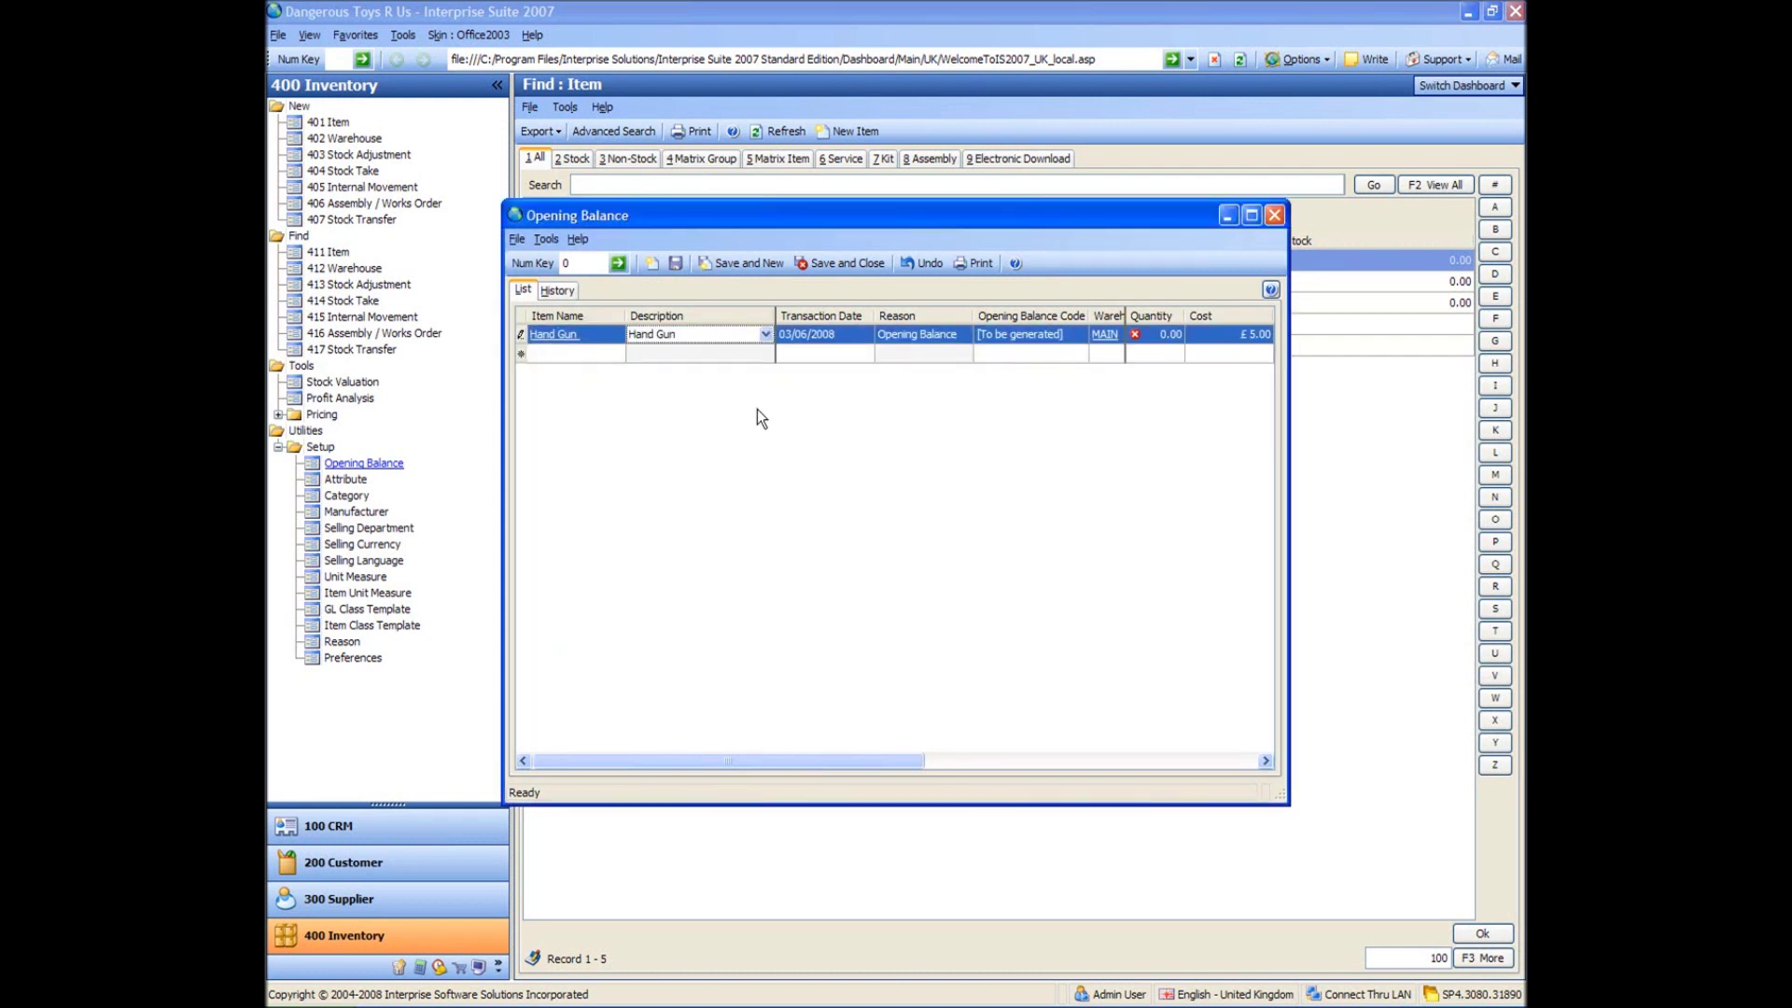
Set the Hand Gun opening balance's transaction date to 11/12/2007
click(827, 333)
click(865, 336)
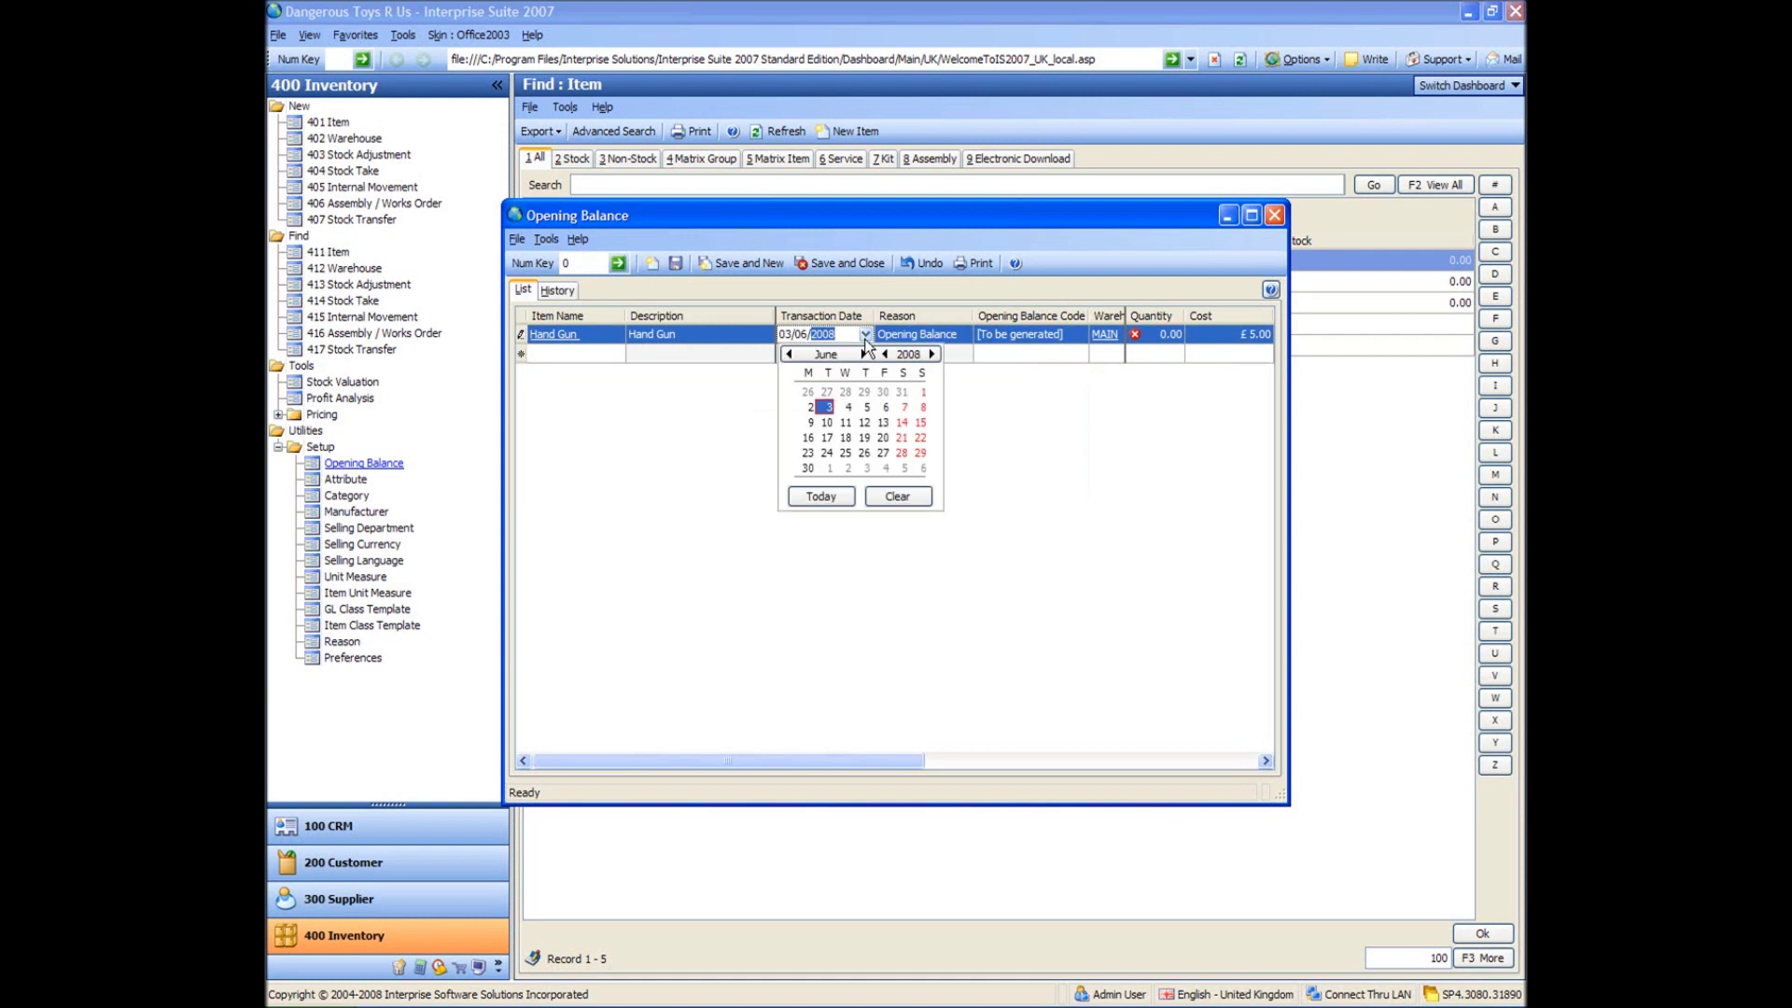
click(789, 355)
click(789, 354)
click(789, 355)
click(788, 355)
click(789, 355)
click(789, 355)
click(827, 423)
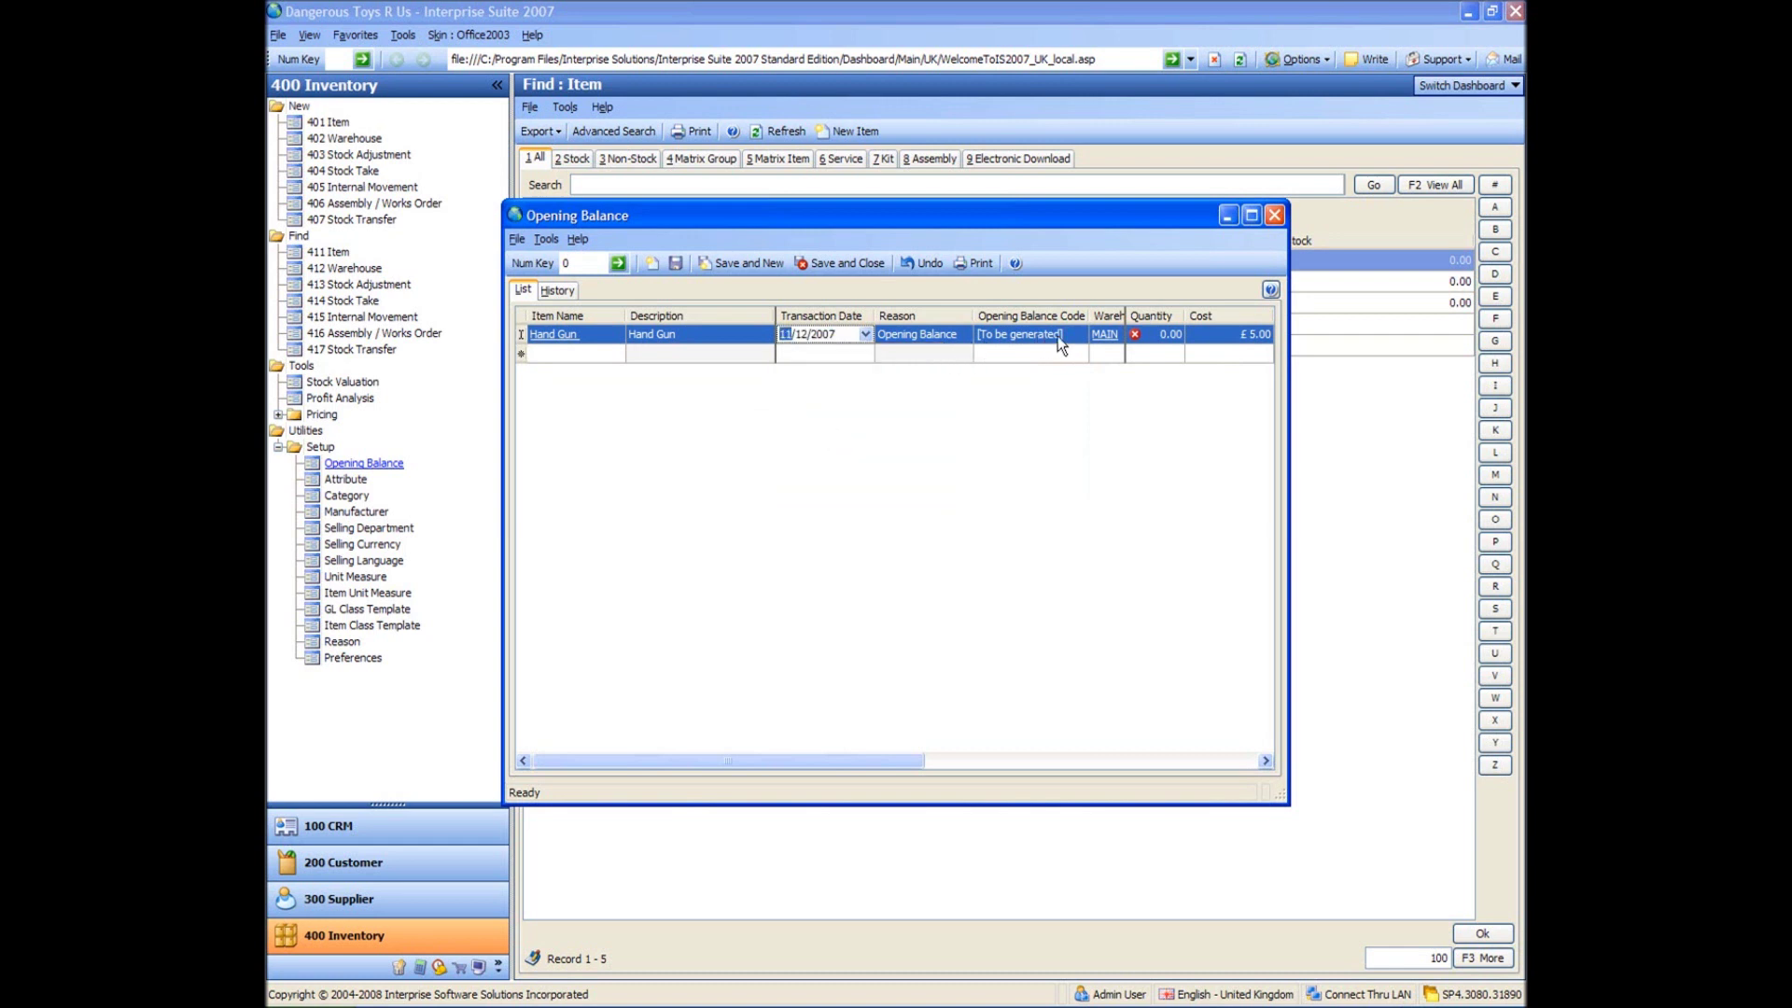
Set the Hand Gun opening quantity to 1000 and check the line's warehouse, location and unit measure details
click(1167, 334)
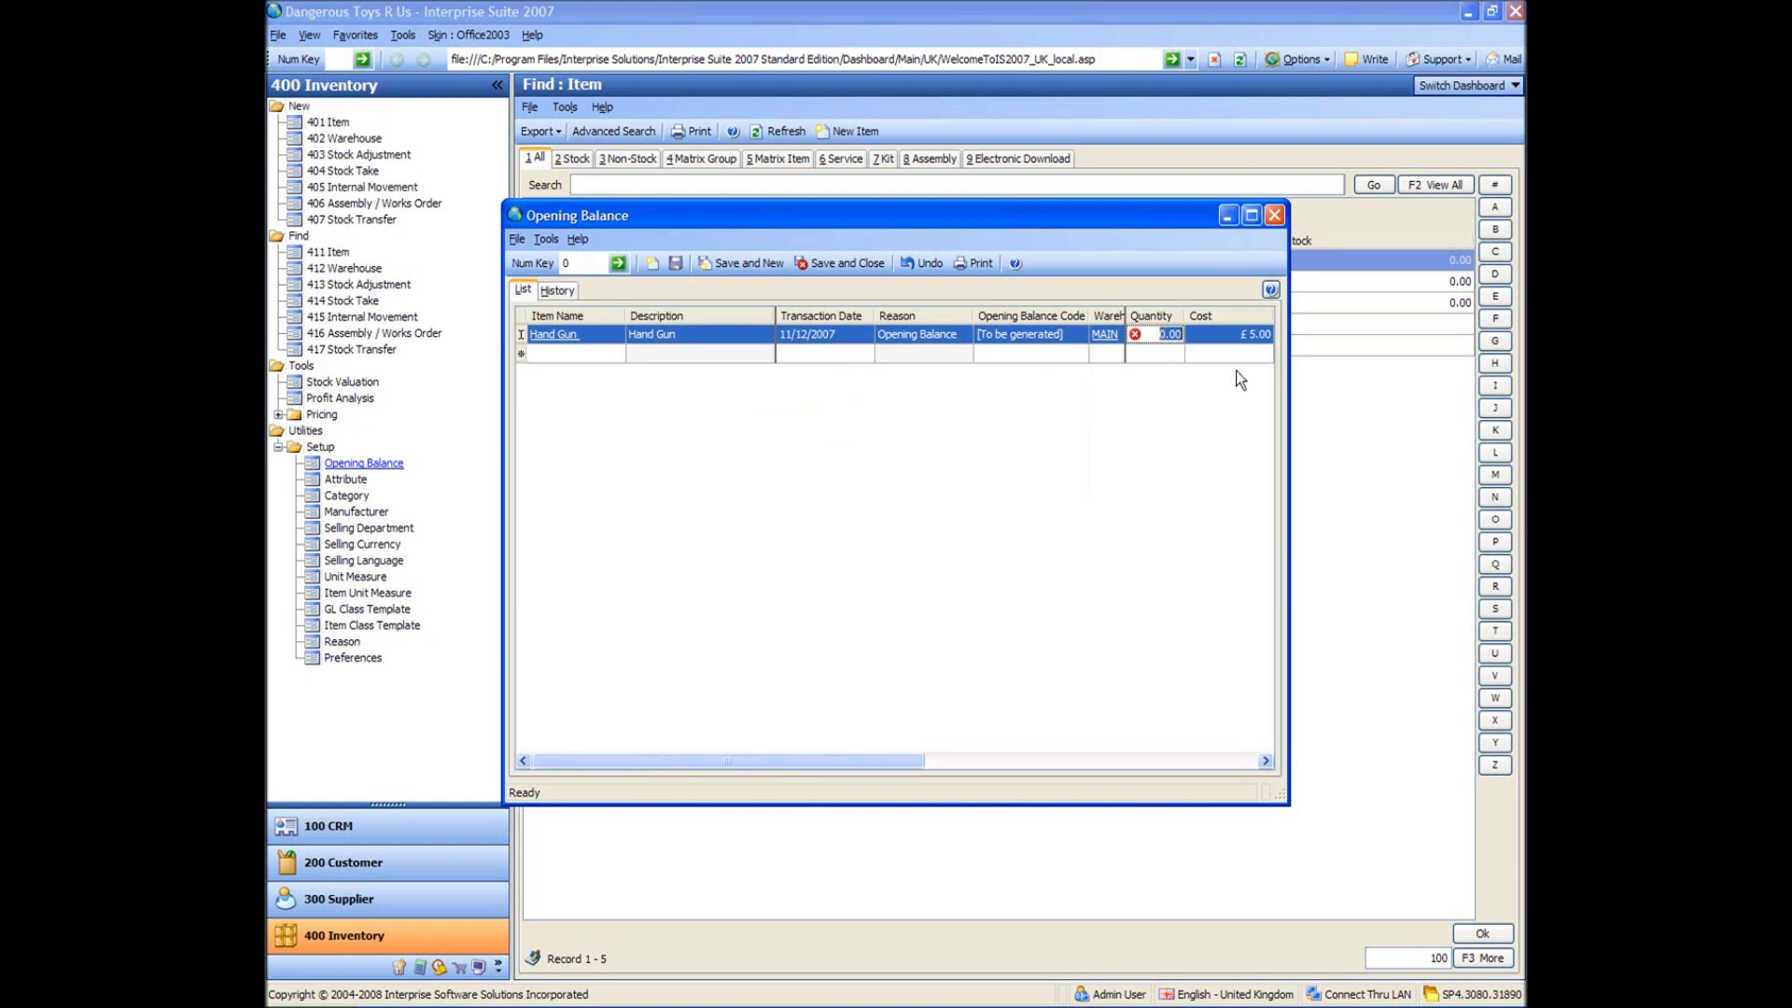
text(1000)
key(Tab)
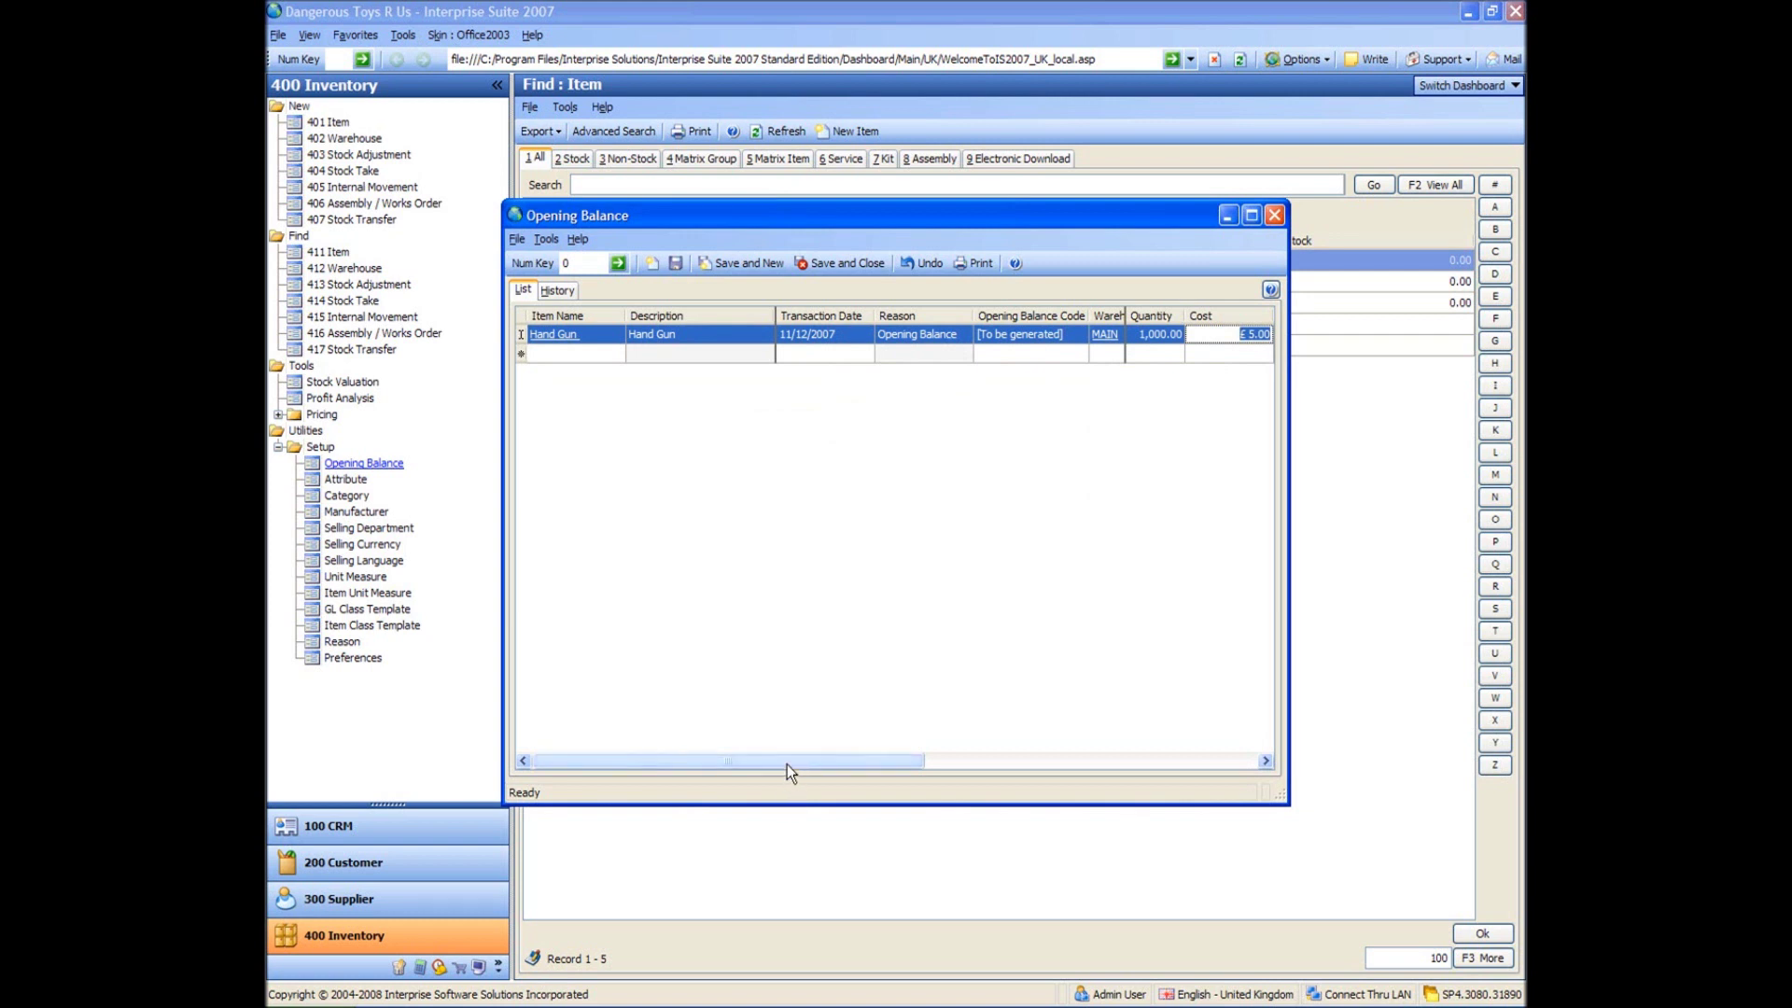
drag(787, 764, 1115, 747)
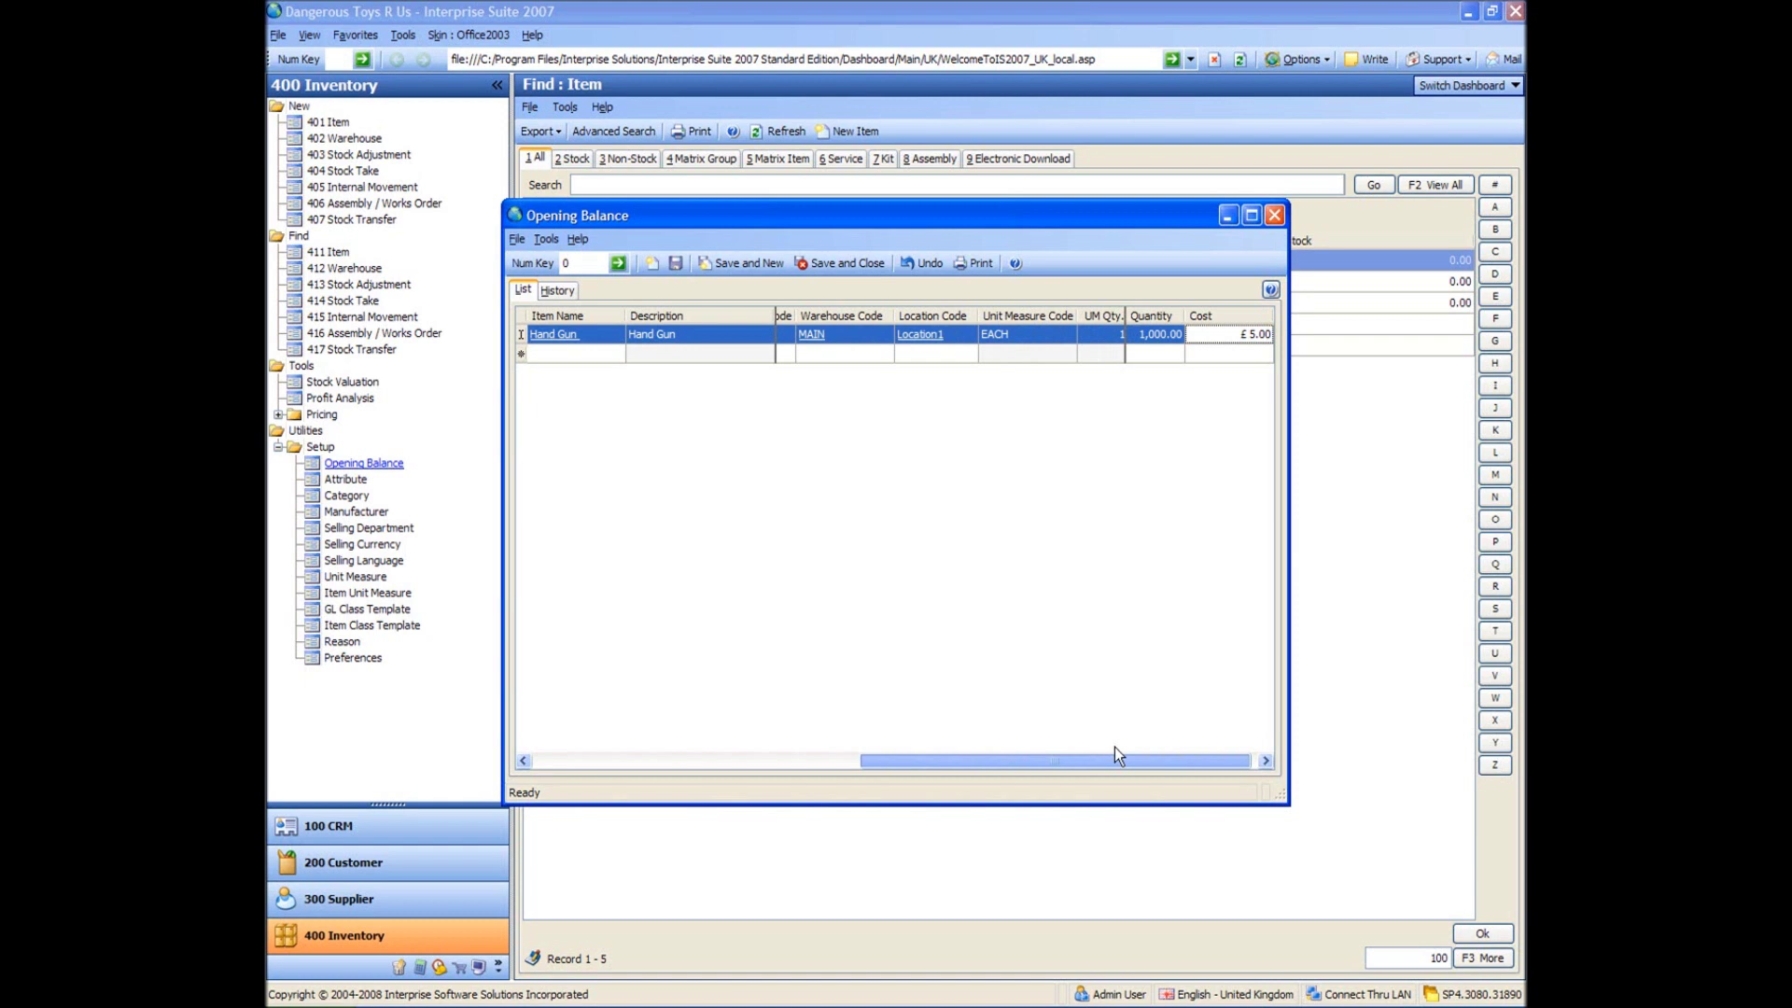
drag(1115, 746, 1162, 767)
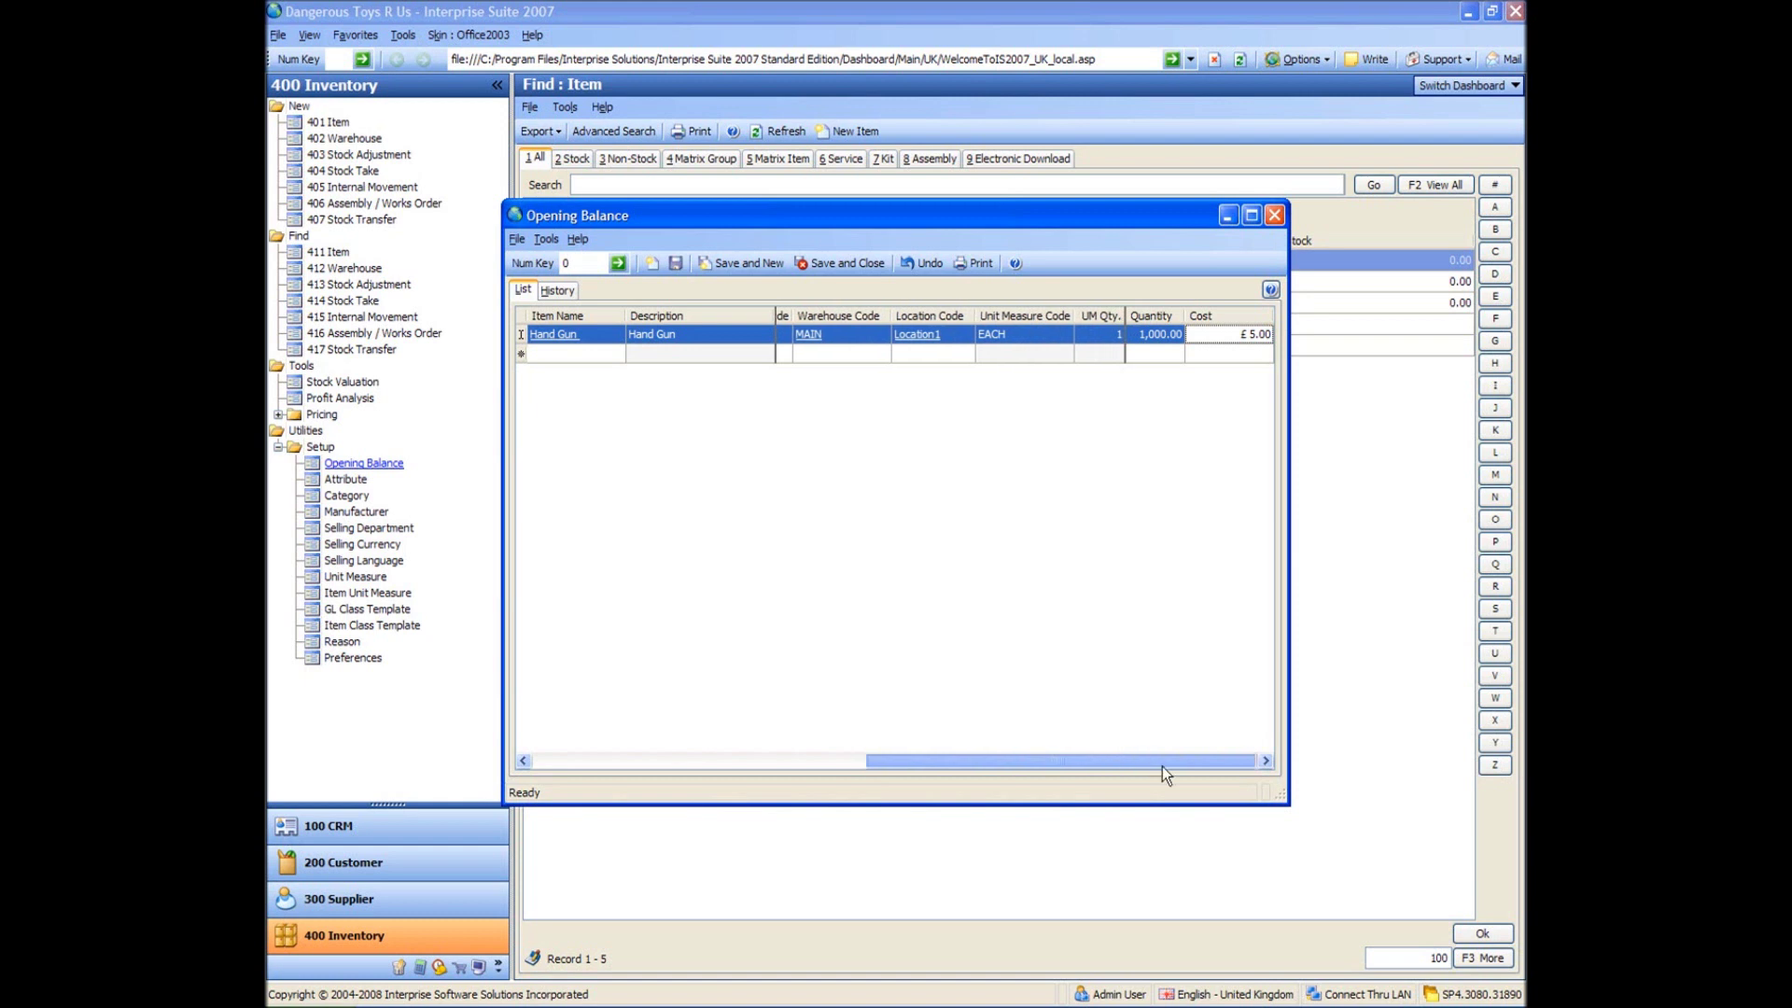
drag(1162, 765, 795, 706)
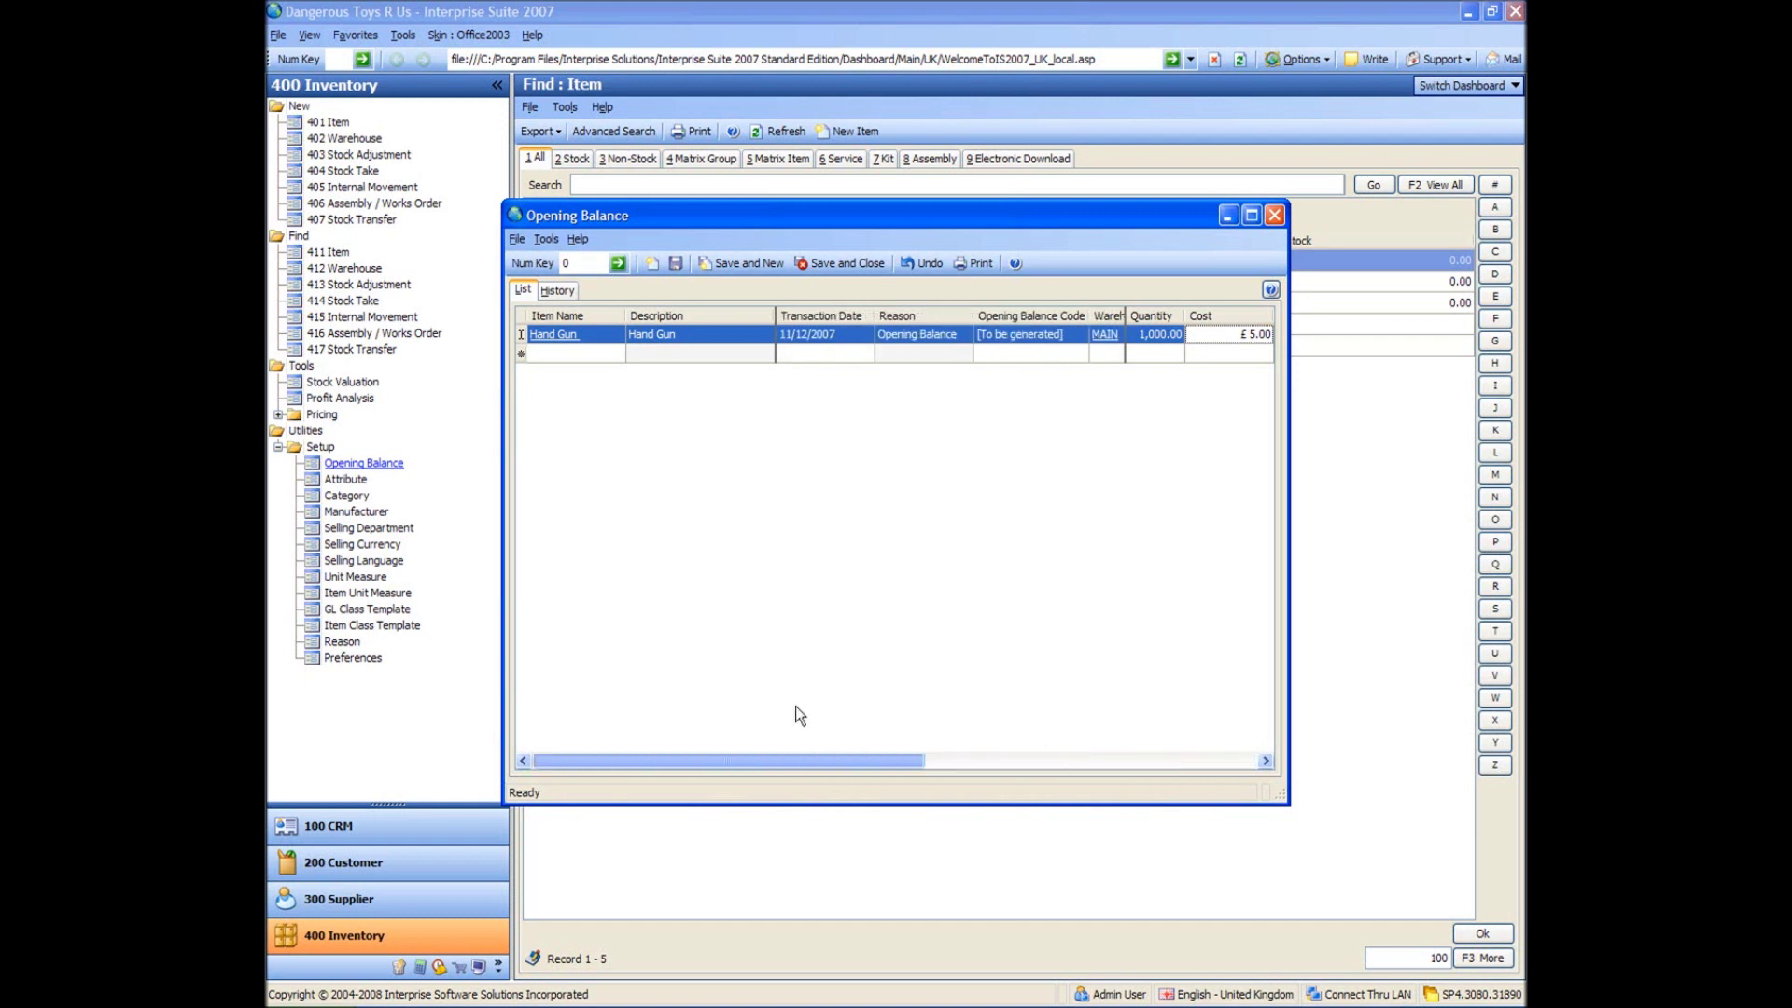
drag(618, 676, 592, 702)
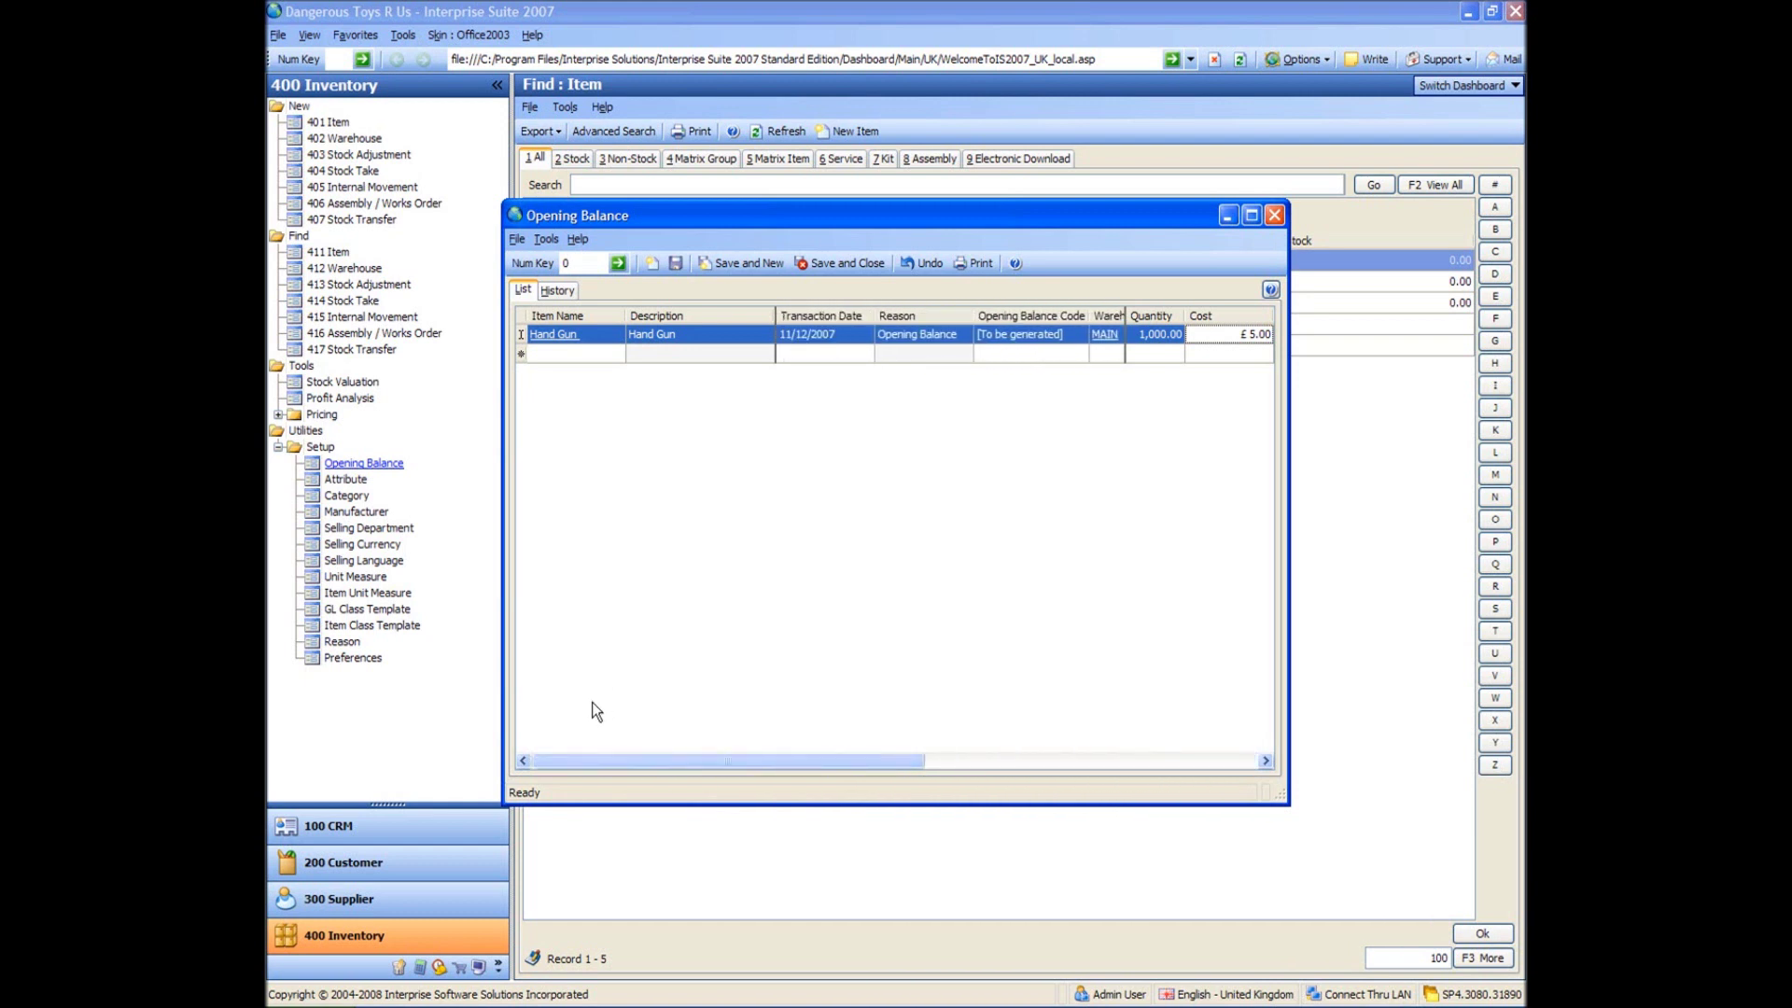
Add Bullets as the second item line of the opening balances
click(568, 354)
text(bullets)
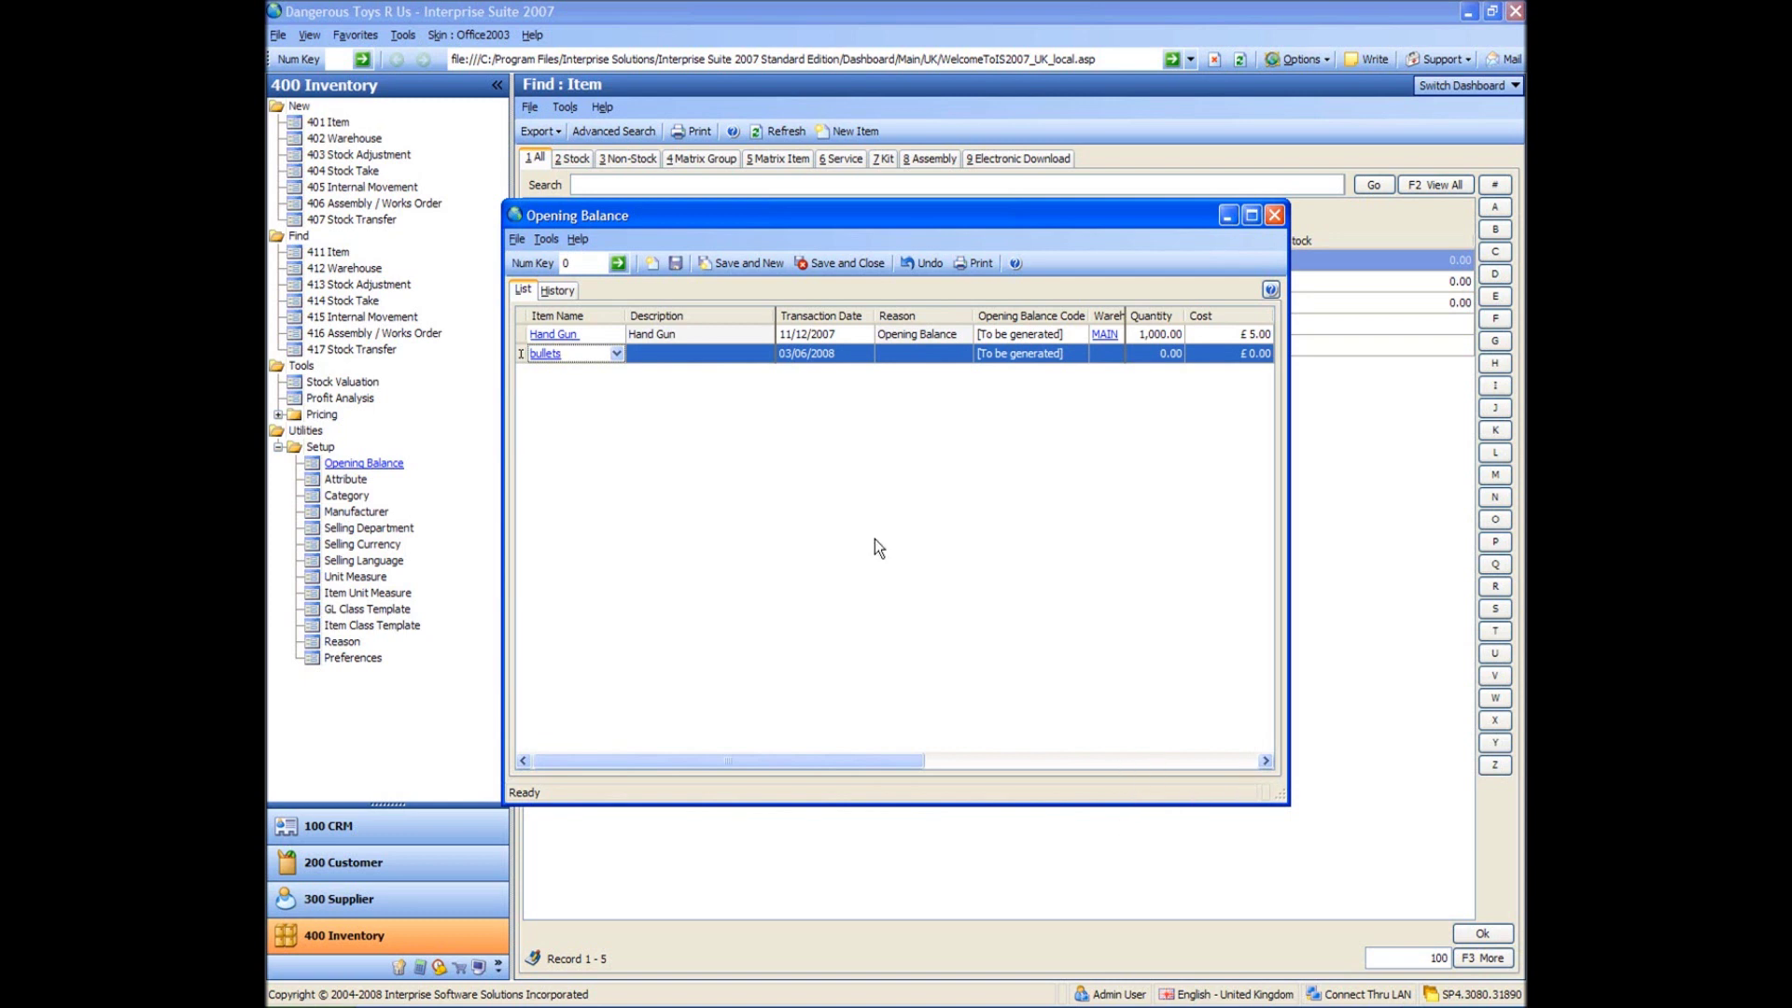
key(Tab)
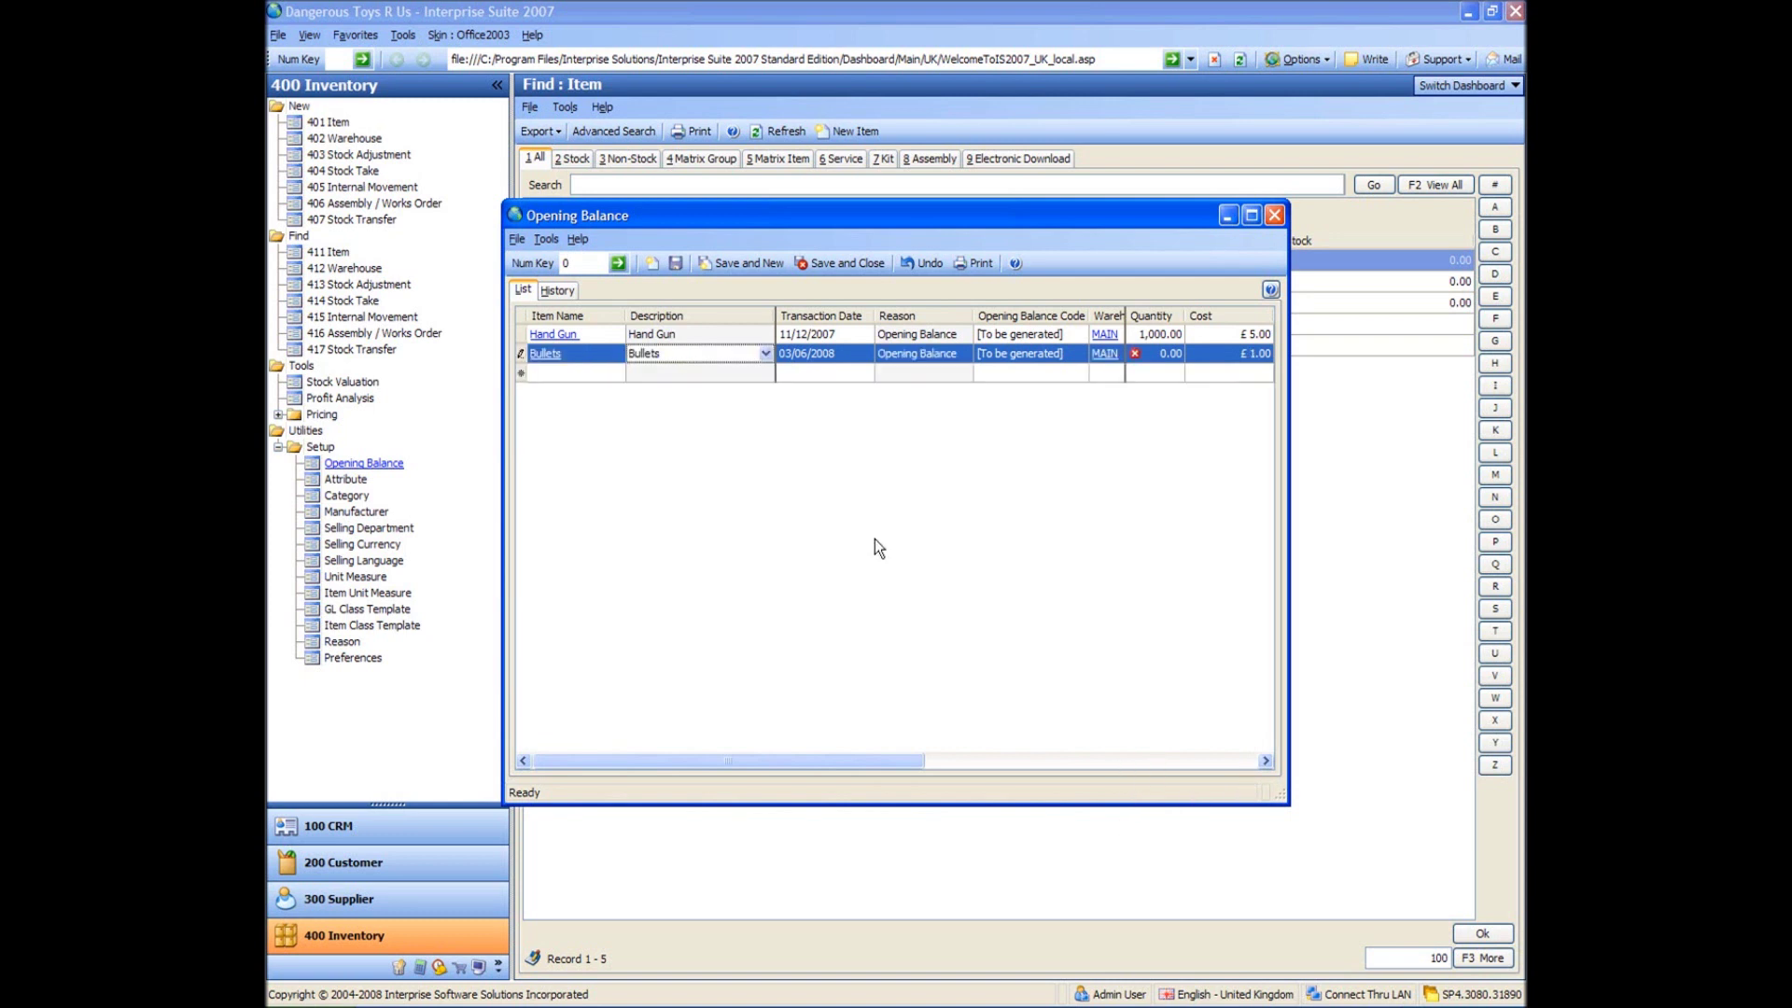
Set the Bullets opening balance's transaction date to 11/12/2007
click(835, 362)
click(864, 355)
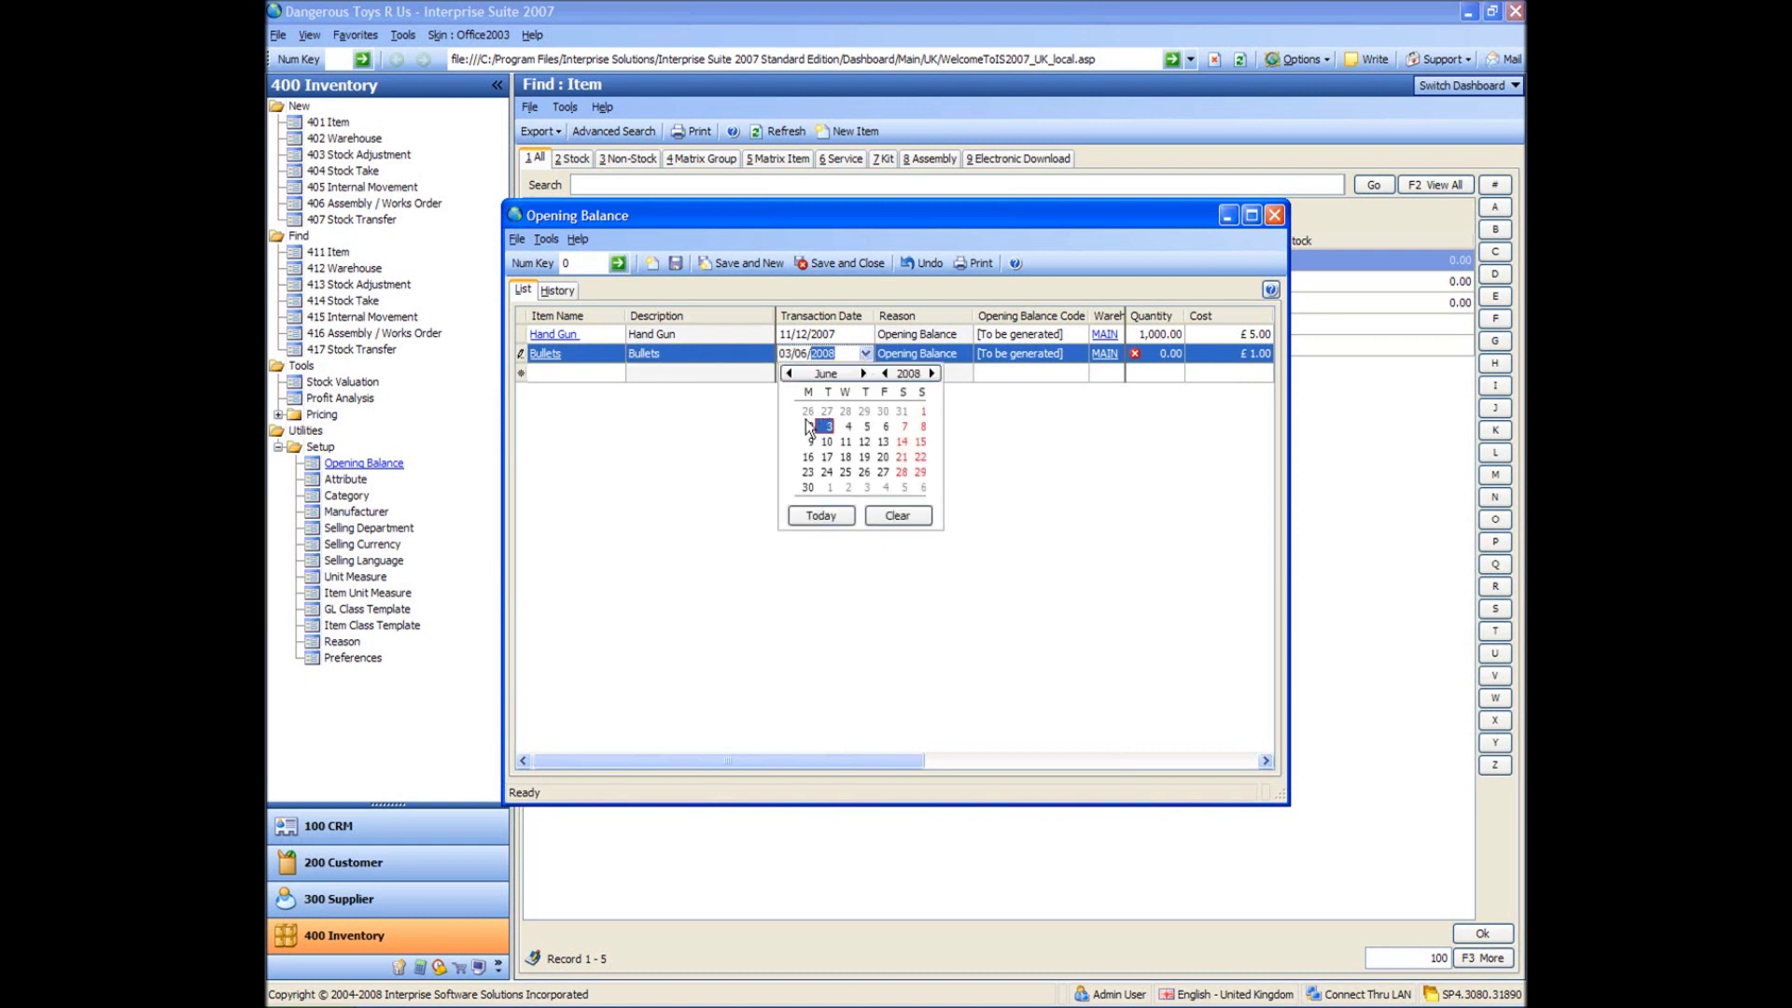
click(790, 377)
click(790, 377)
click(790, 377)
click(790, 377)
click(789, 377)
click(790, 377)
click(826, 444)
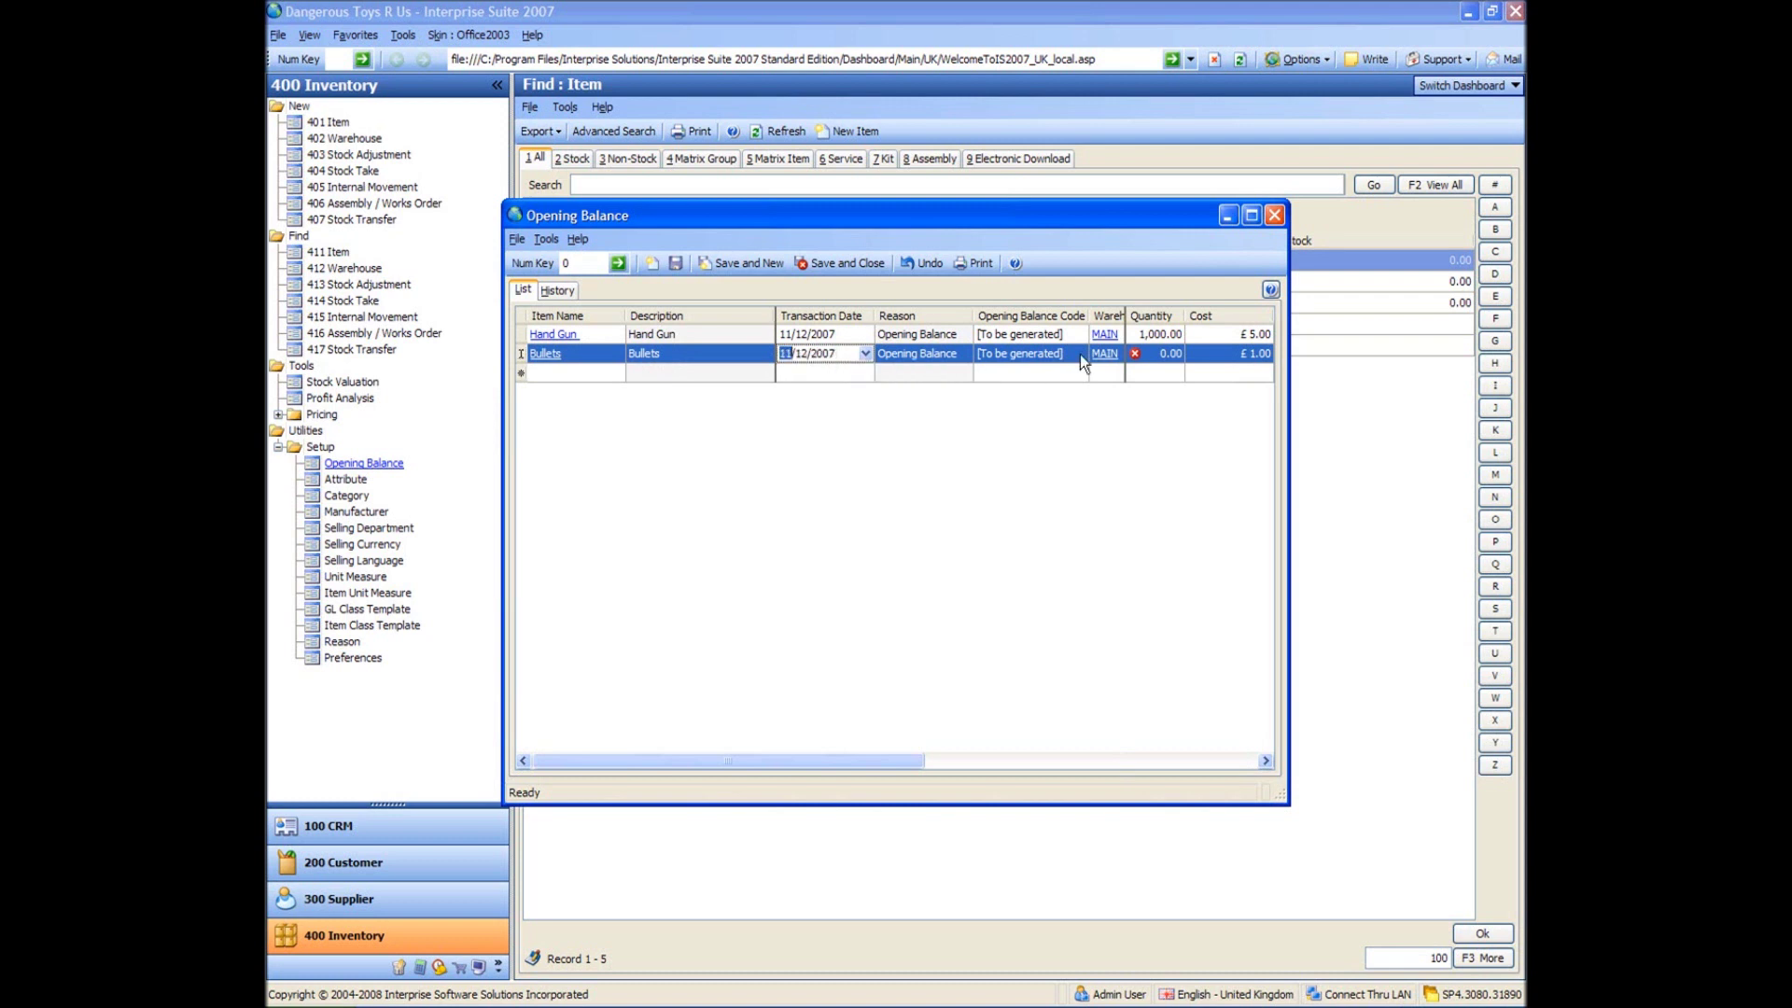
Set the Bullets opening quantity to 5,000 and move on to a new line
click(1158, 355)
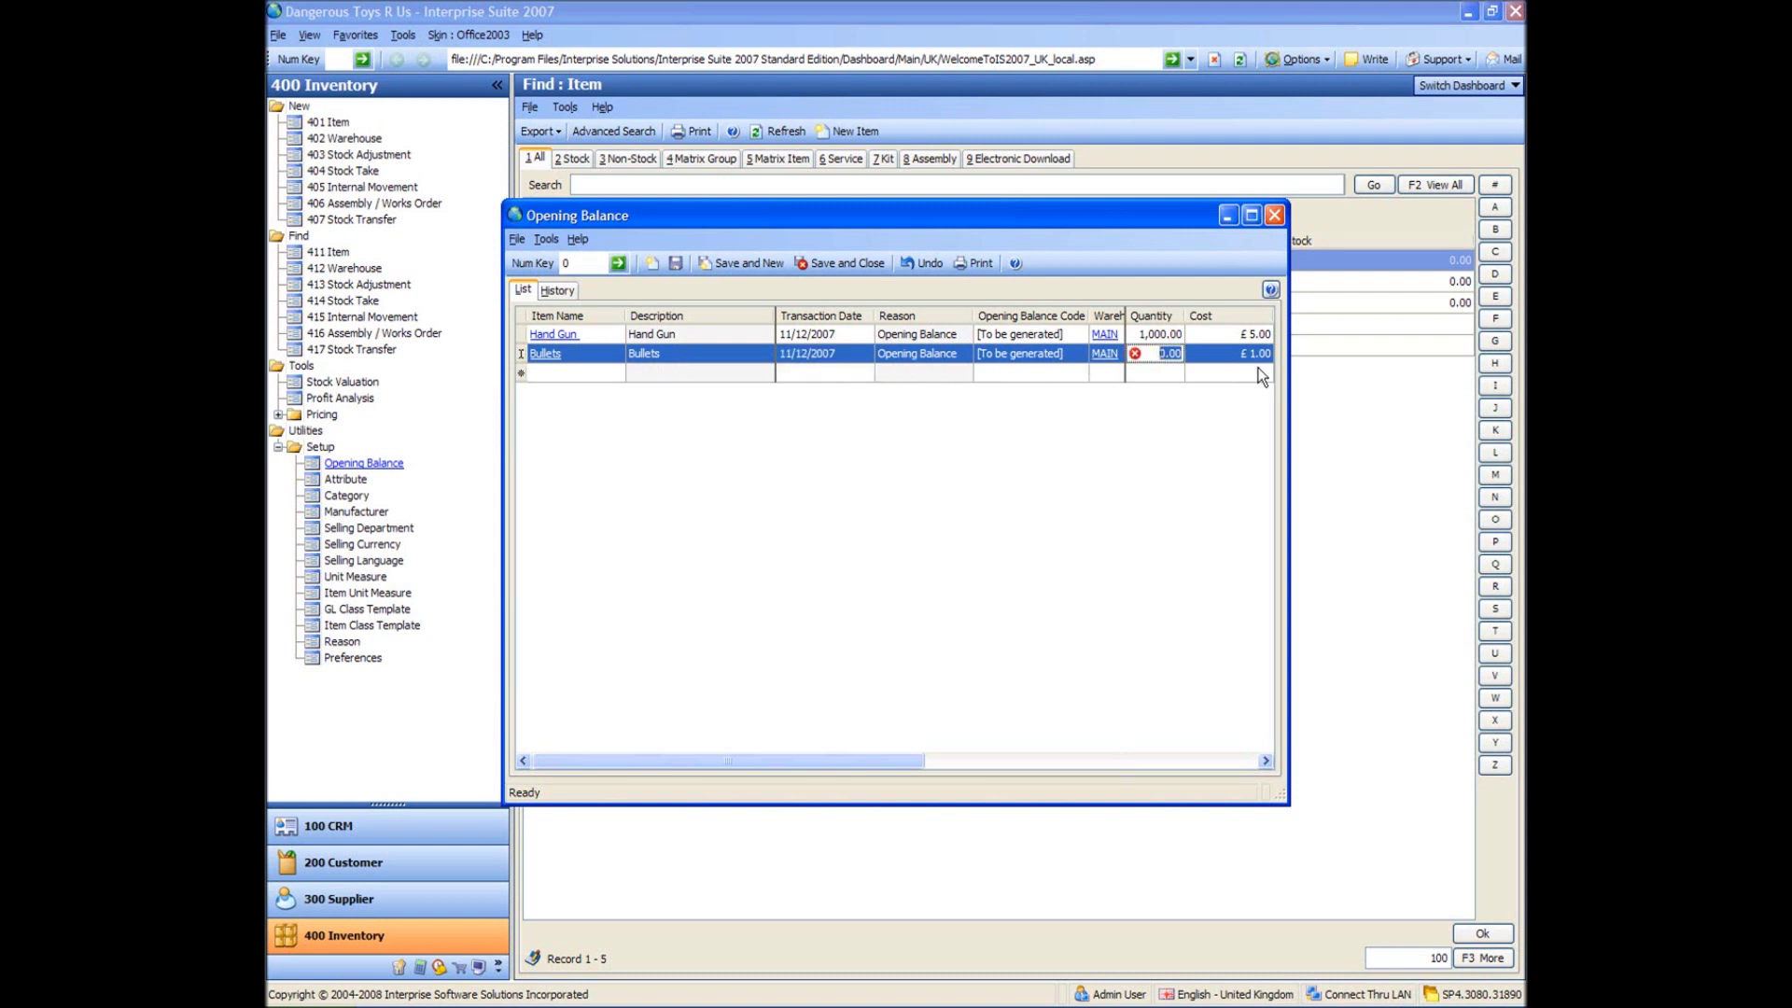
text(5,0000)
key(Tab)
key(Tab)
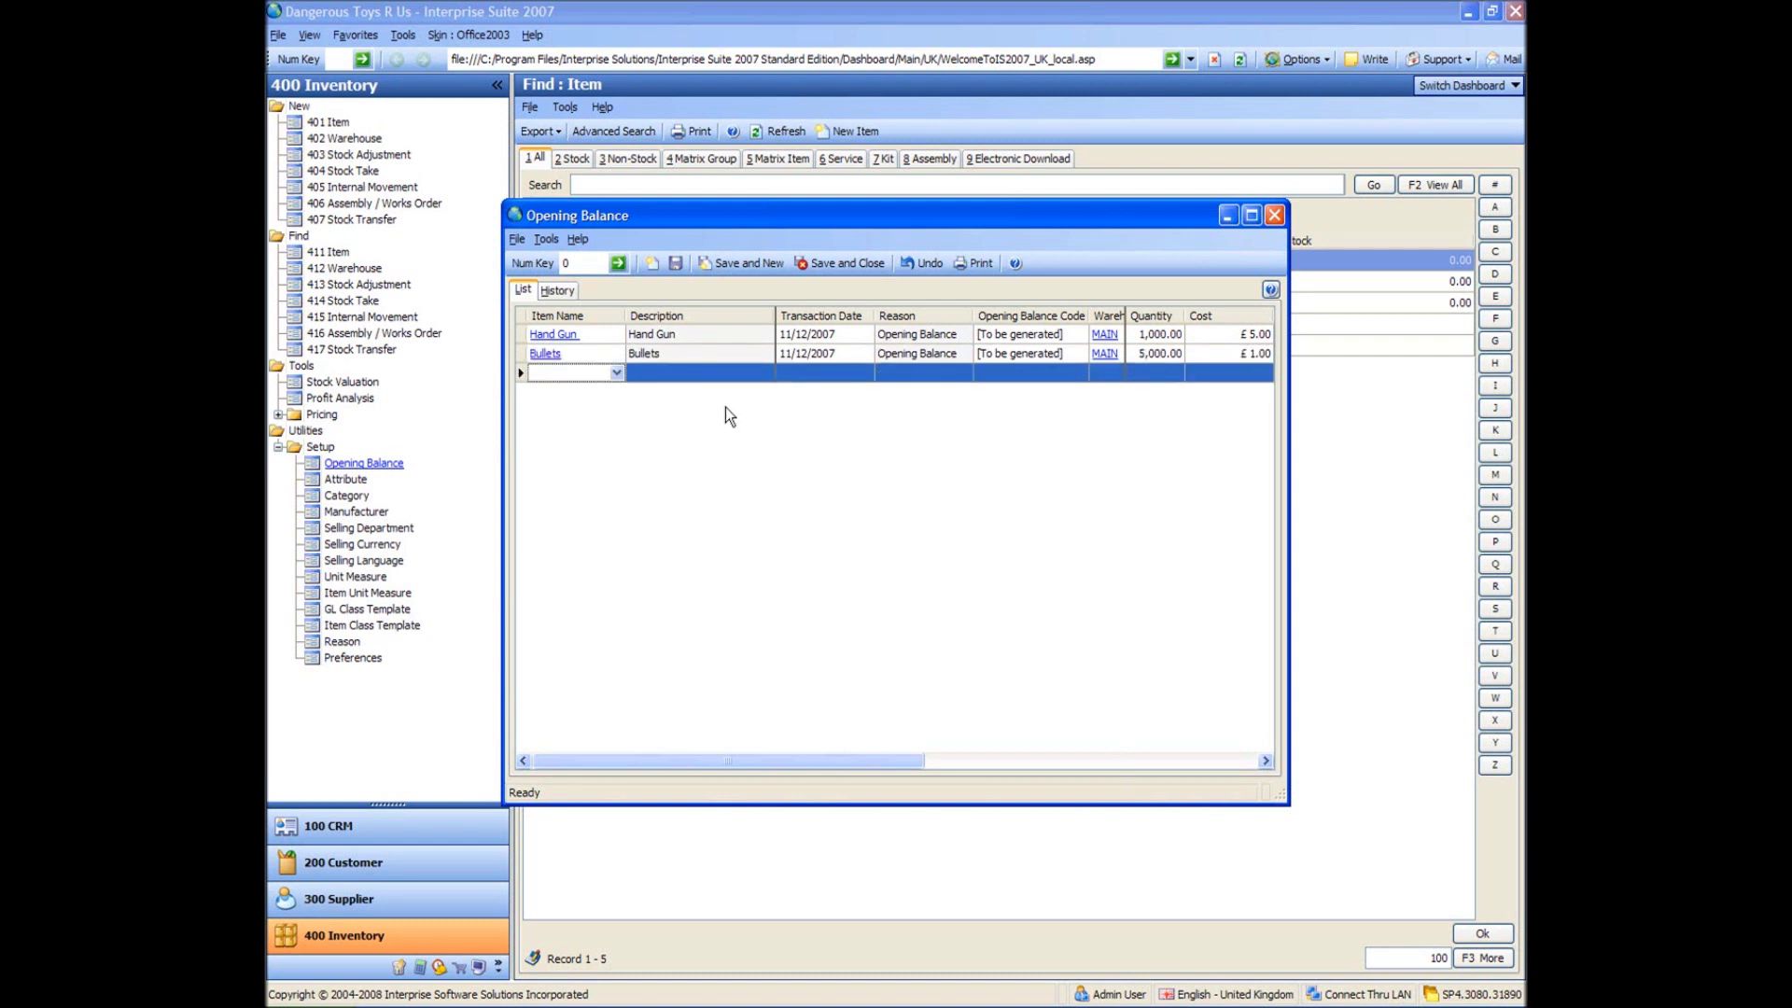
Add Holster as the third item line of the opening balances
click(616, 372)
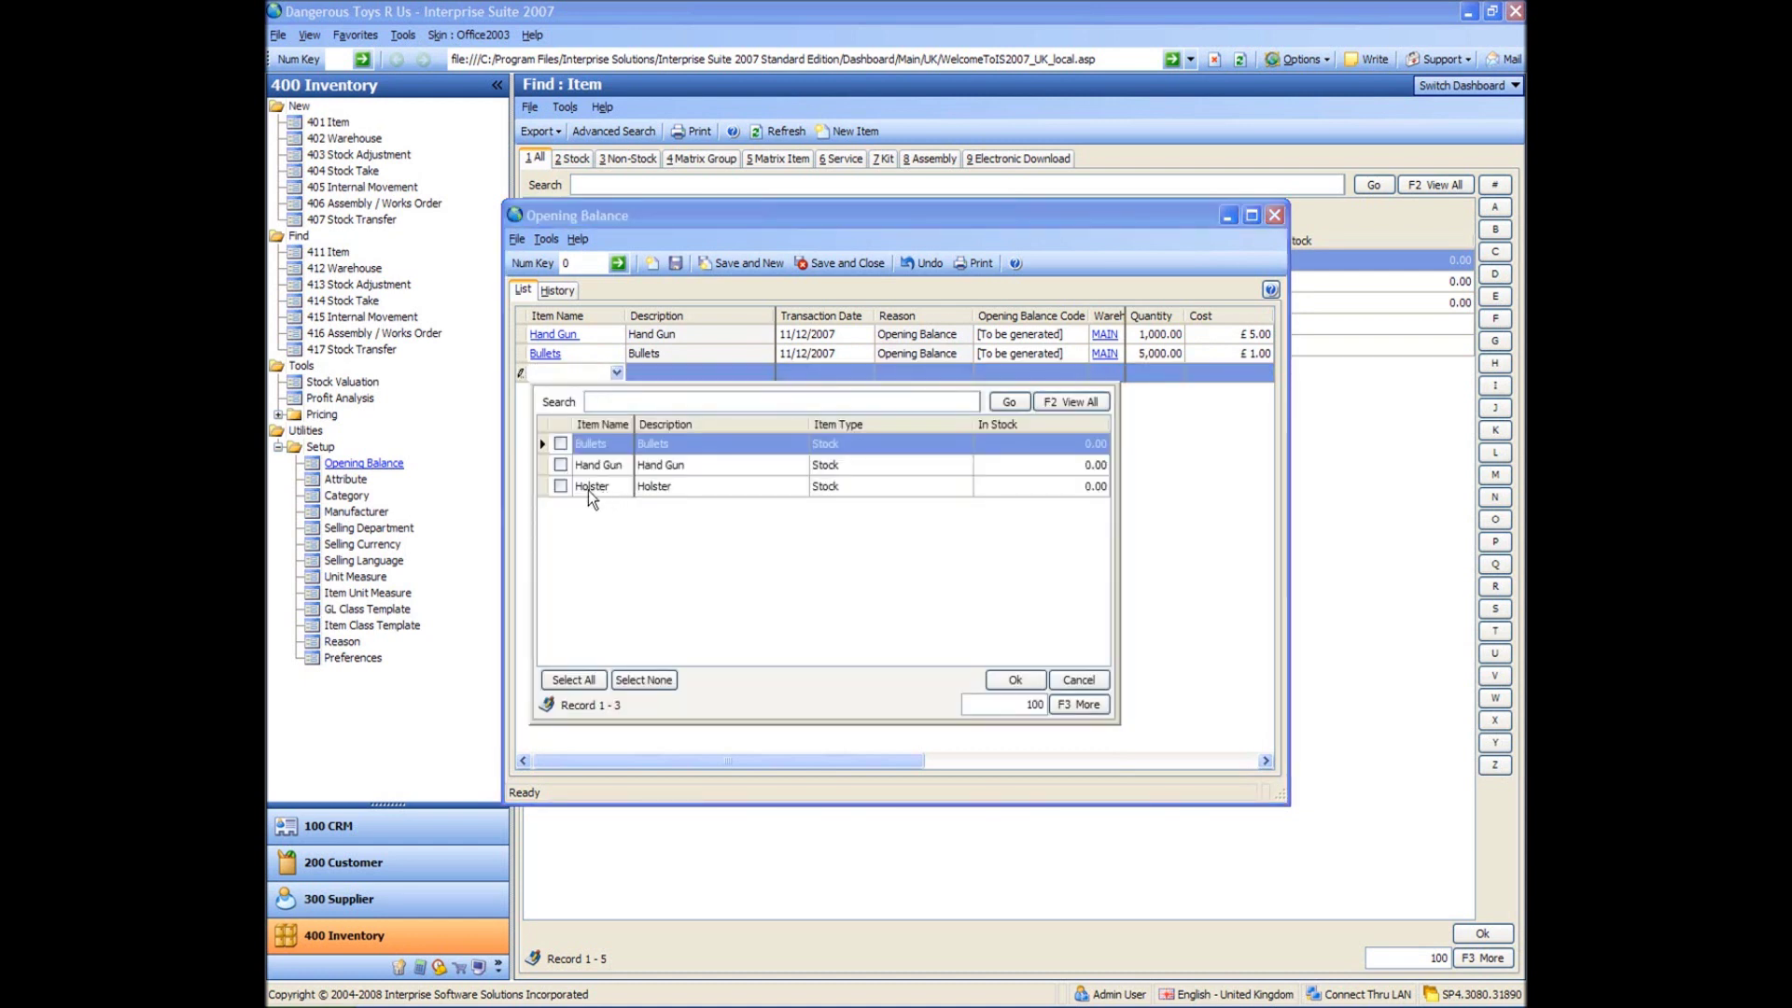
click(563, 485)
double_click(586, 481)
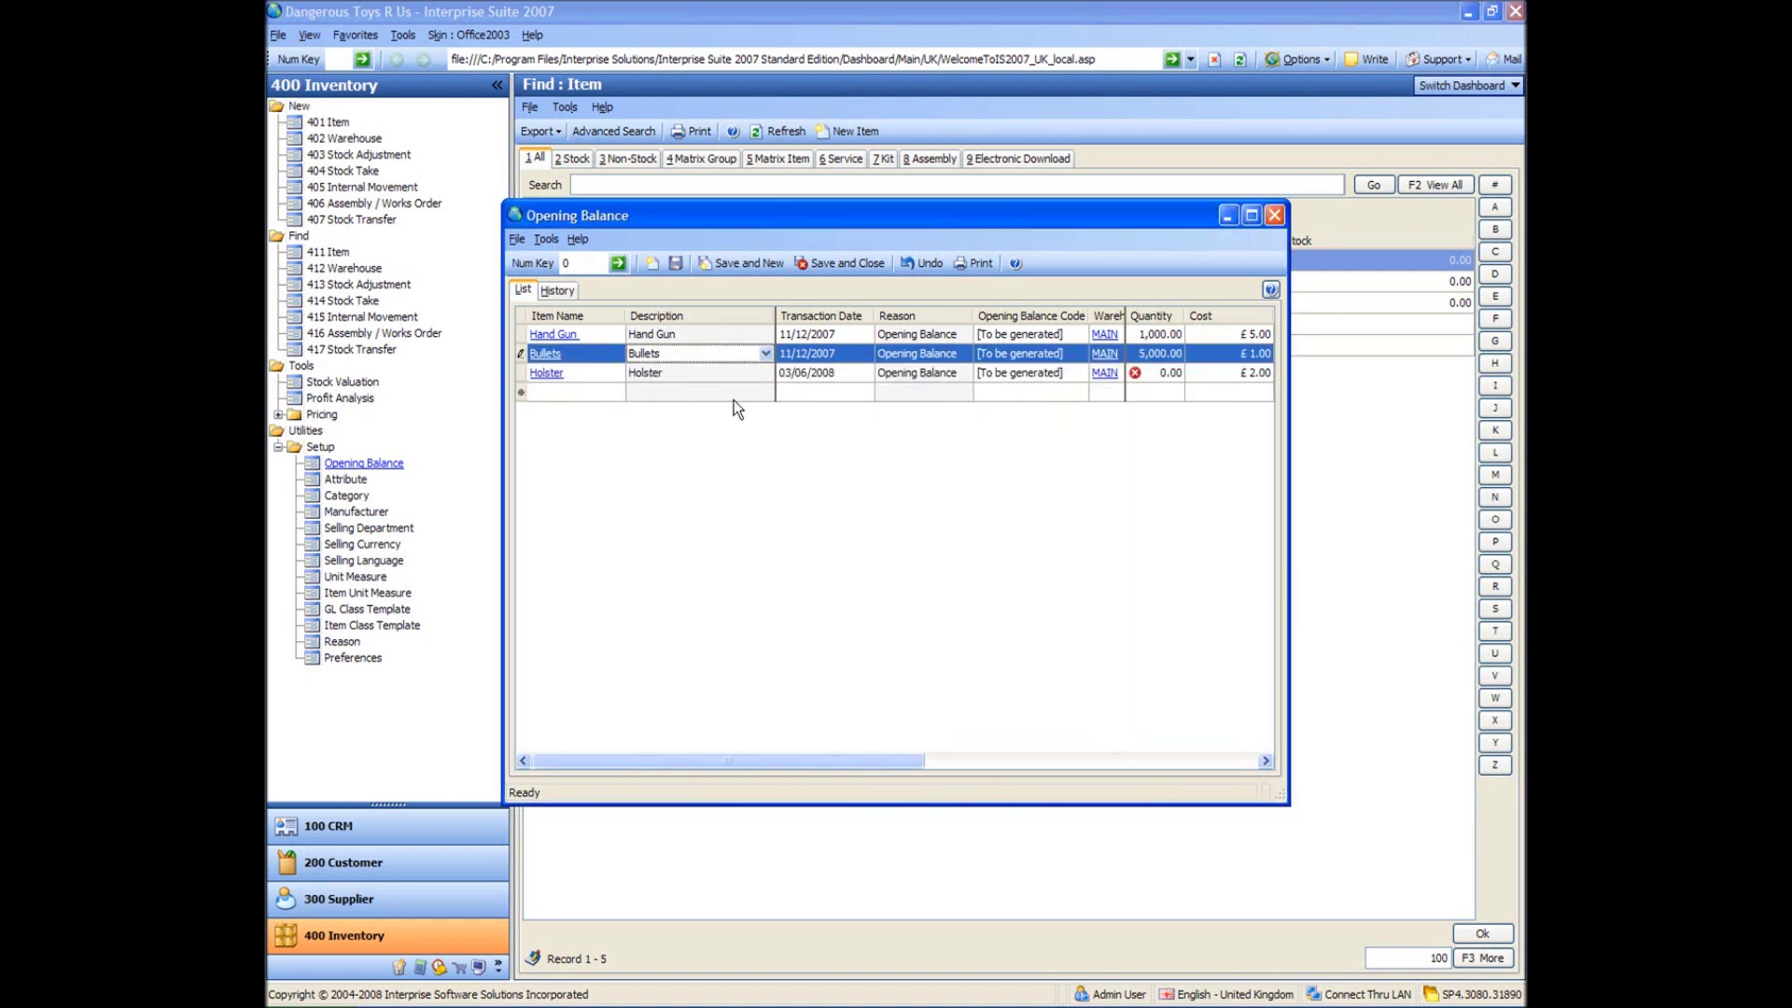
Open the Holster line's transaction date calendar and go back to December 2007
click(850, 372)
click(867, 372)
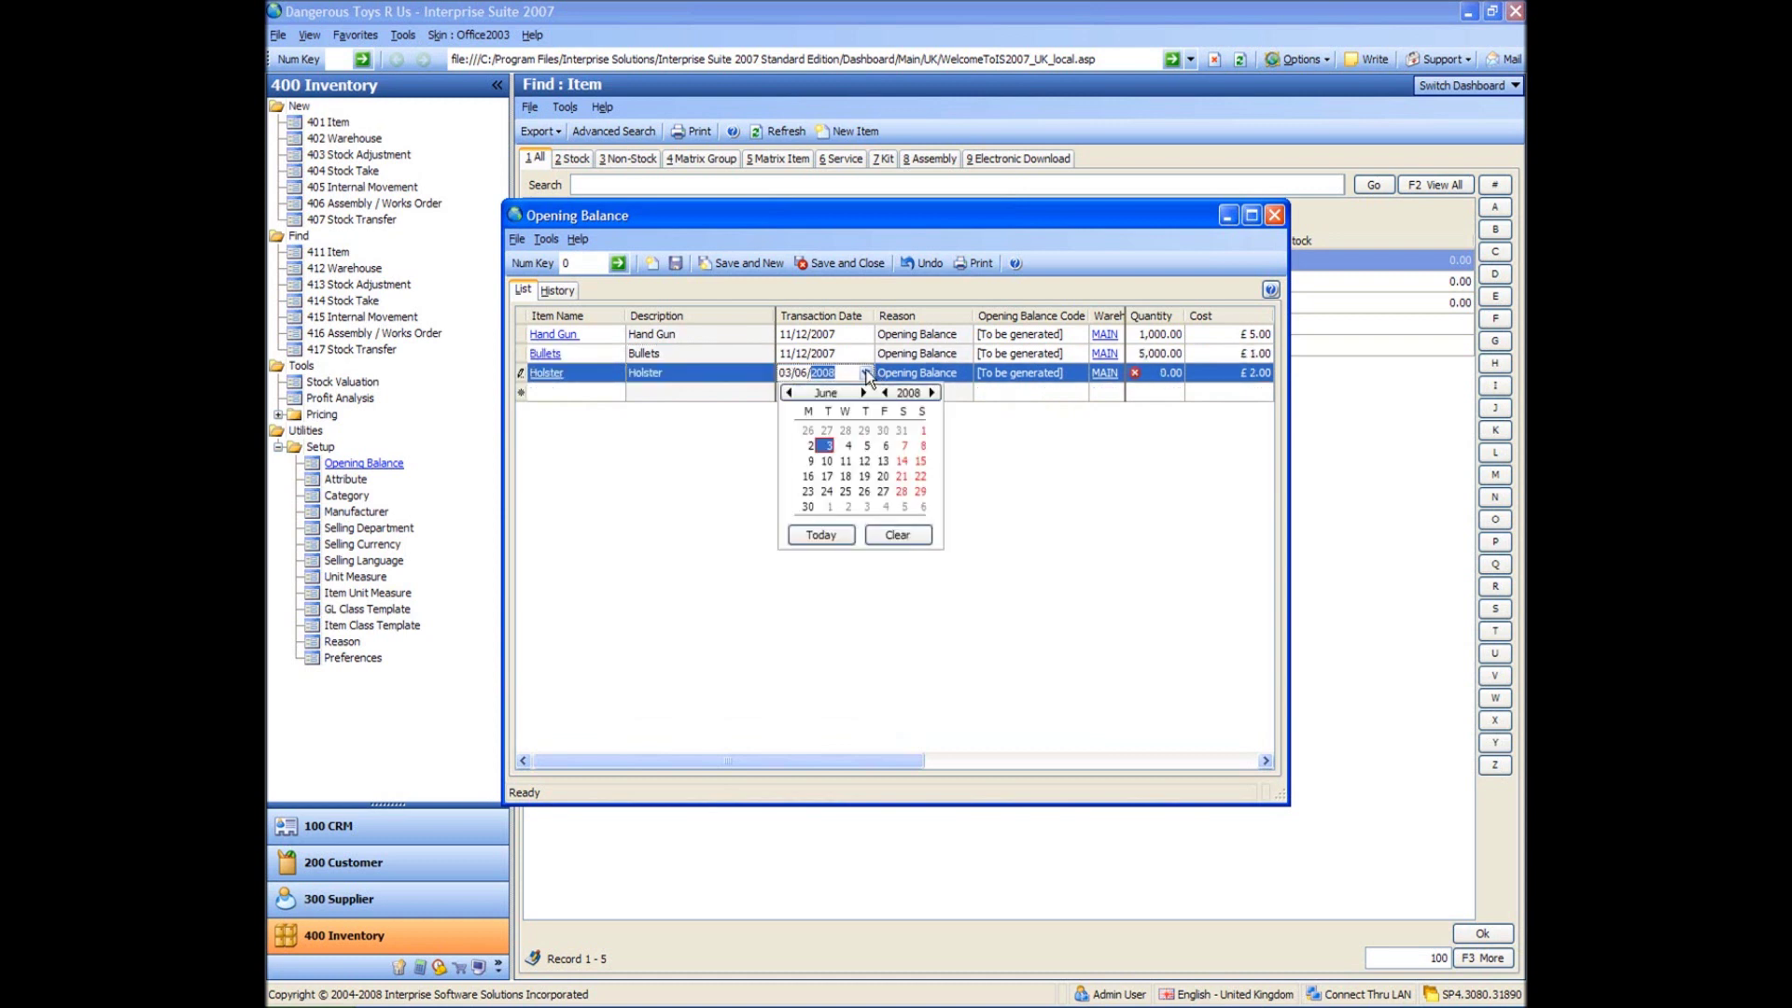
click(788, 393)
click(789, 393)
click(788, 393)
click(789, 393)
click(789, 393)
click(789, 393)
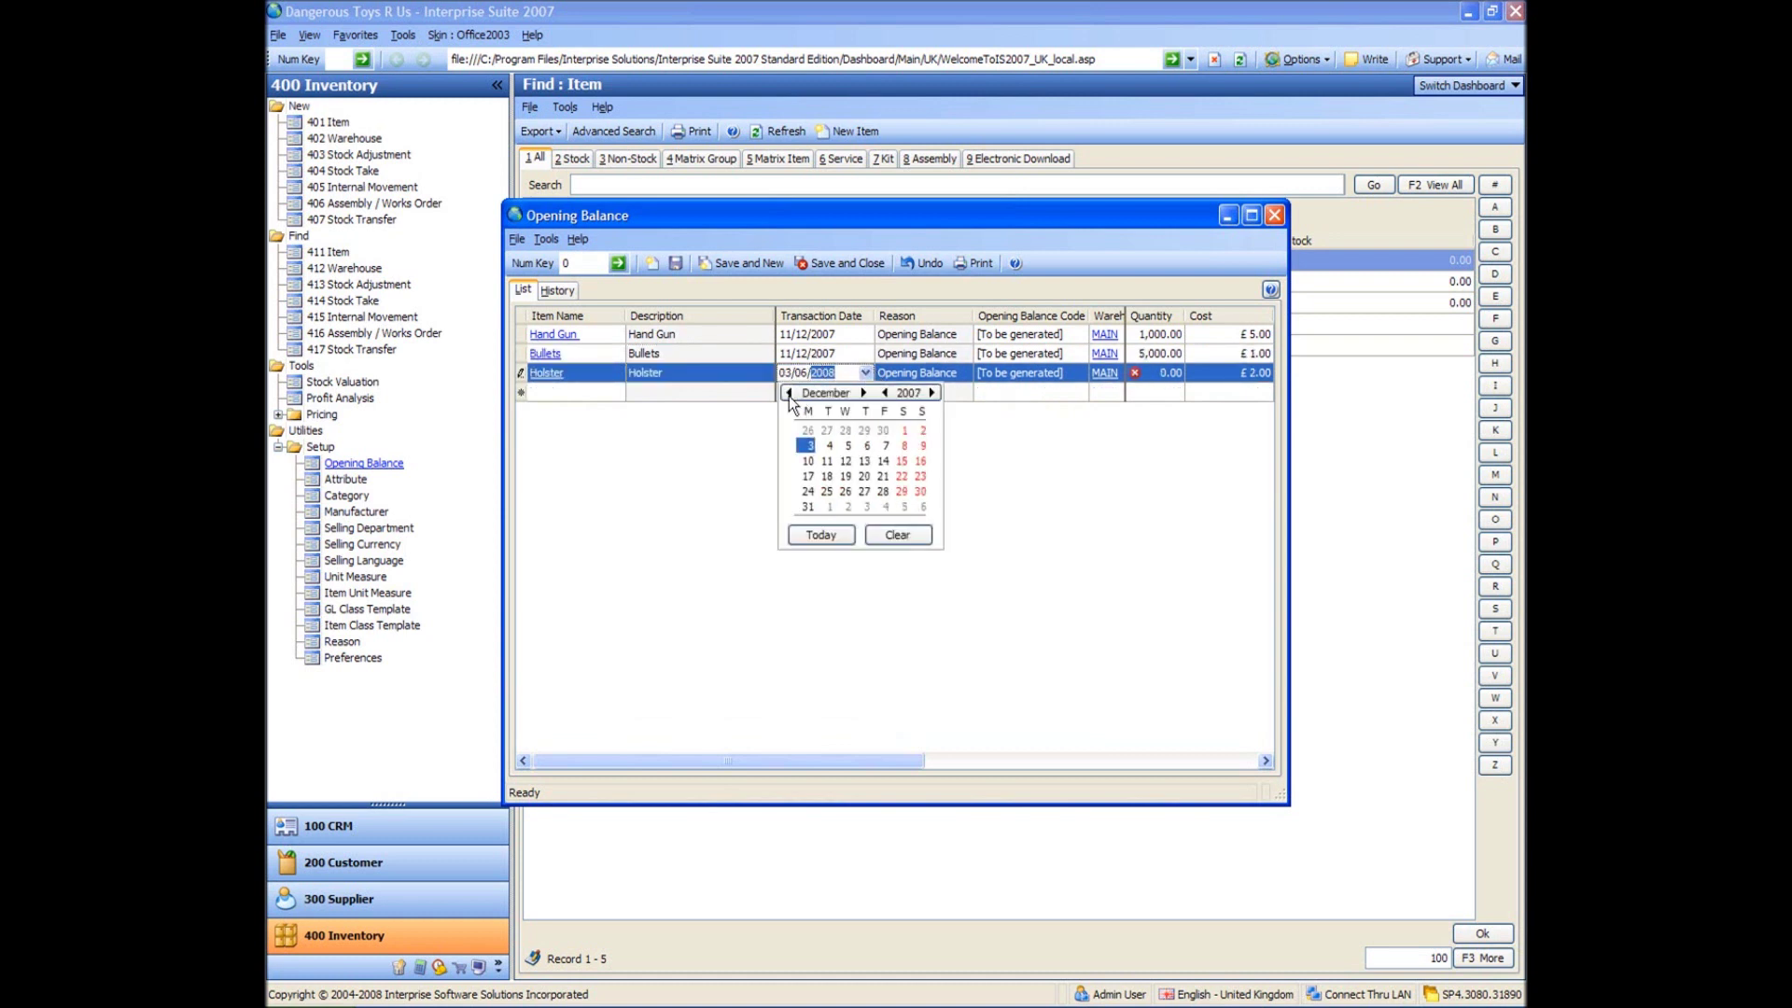